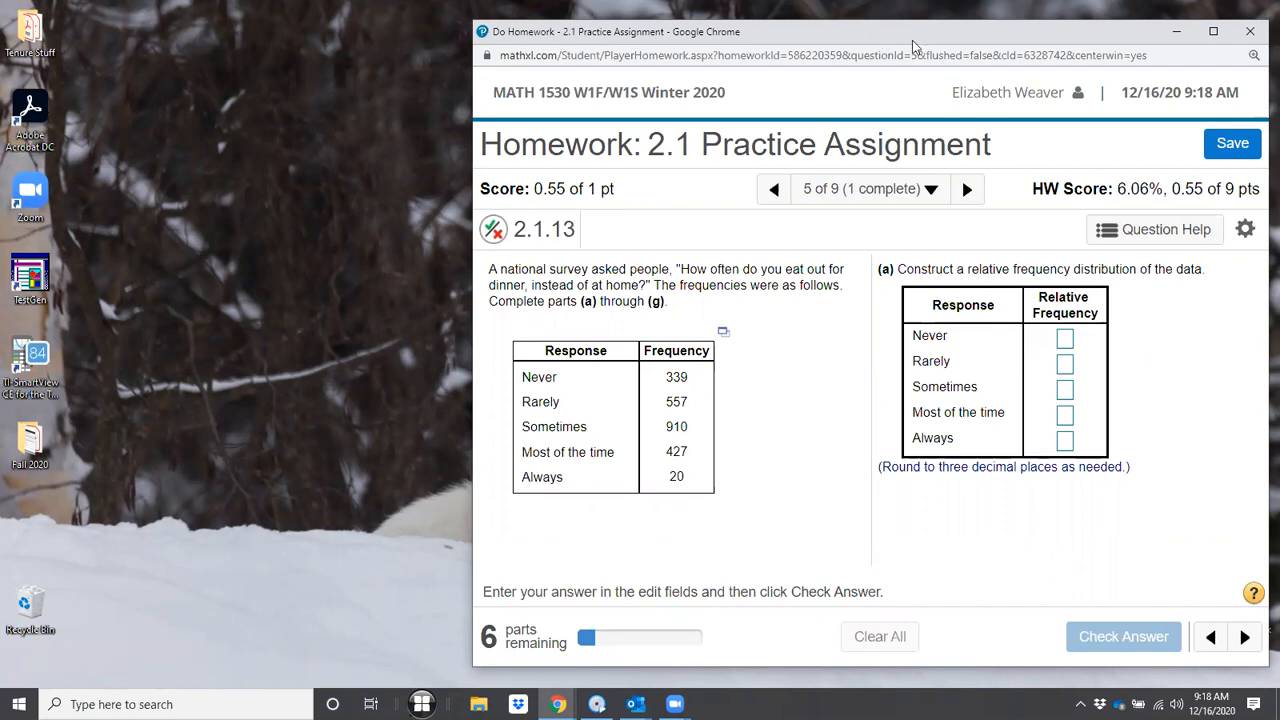
Step: Snap the homework window to the right half of the desktop
key("super+Right")
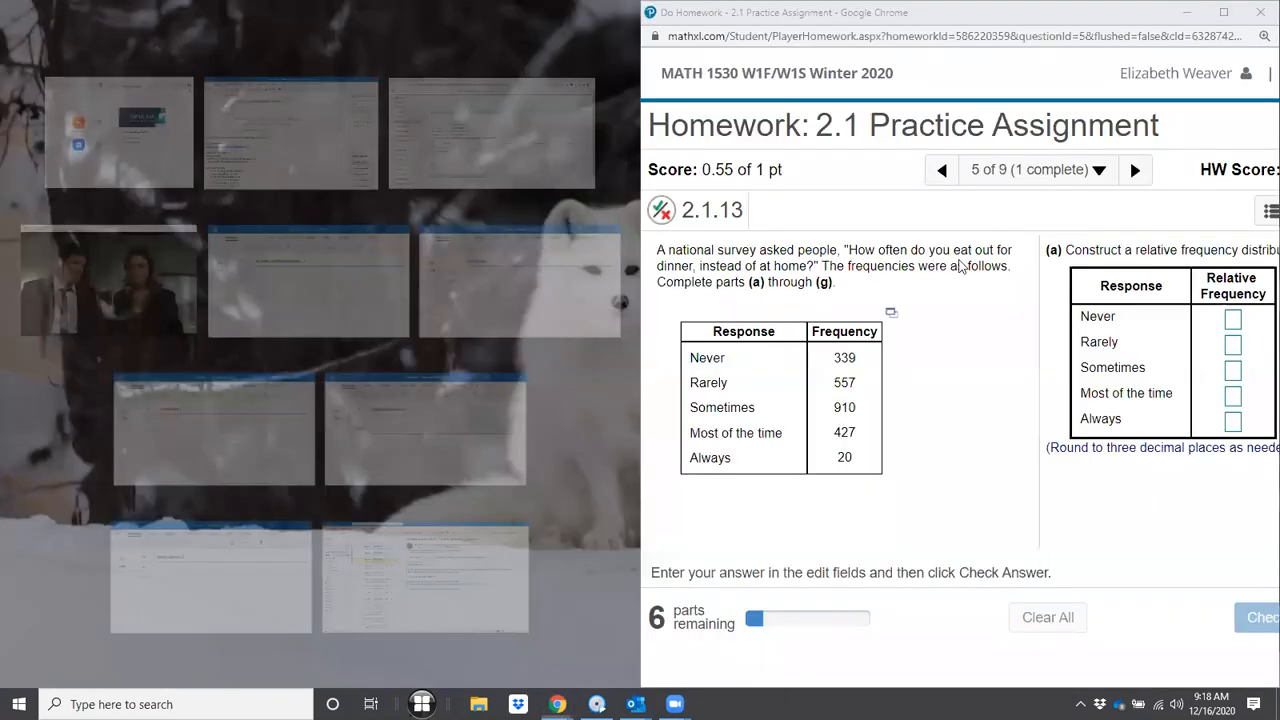
left_click(928, 351)
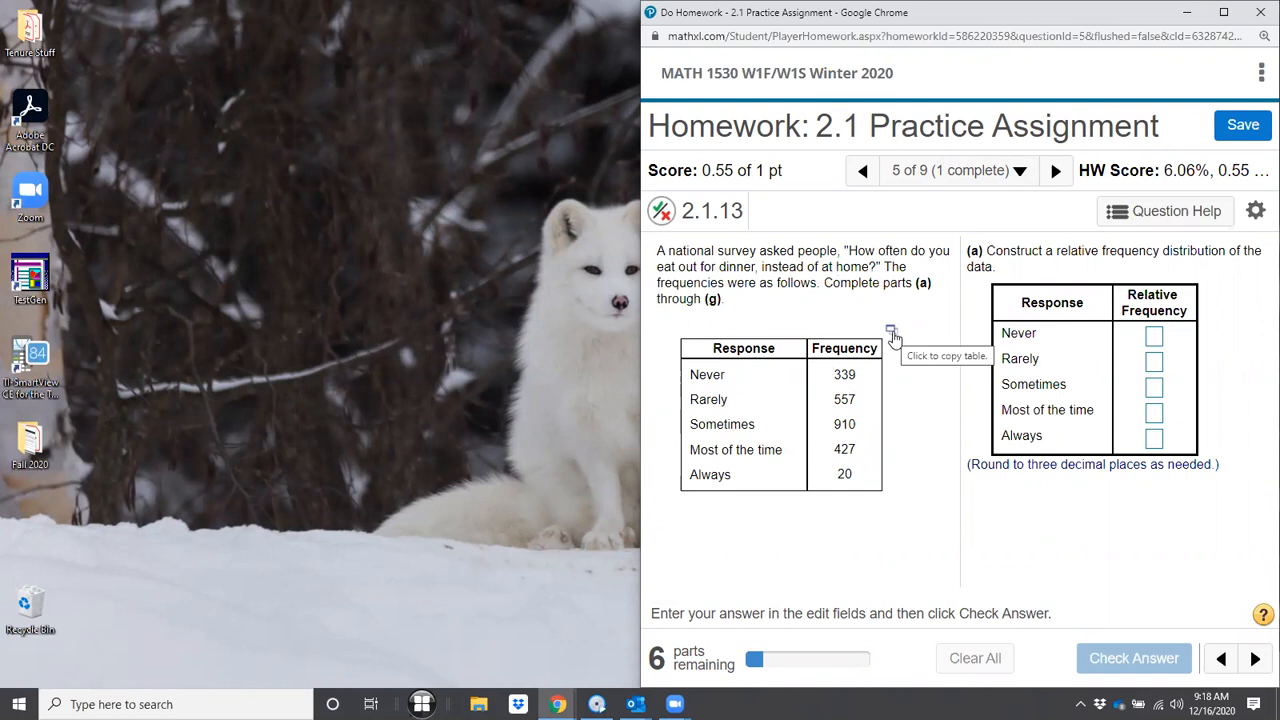
Step: Try to open the survey's frequency table in StatCrunch beside the homework, and close that window
left_click(892, 334)
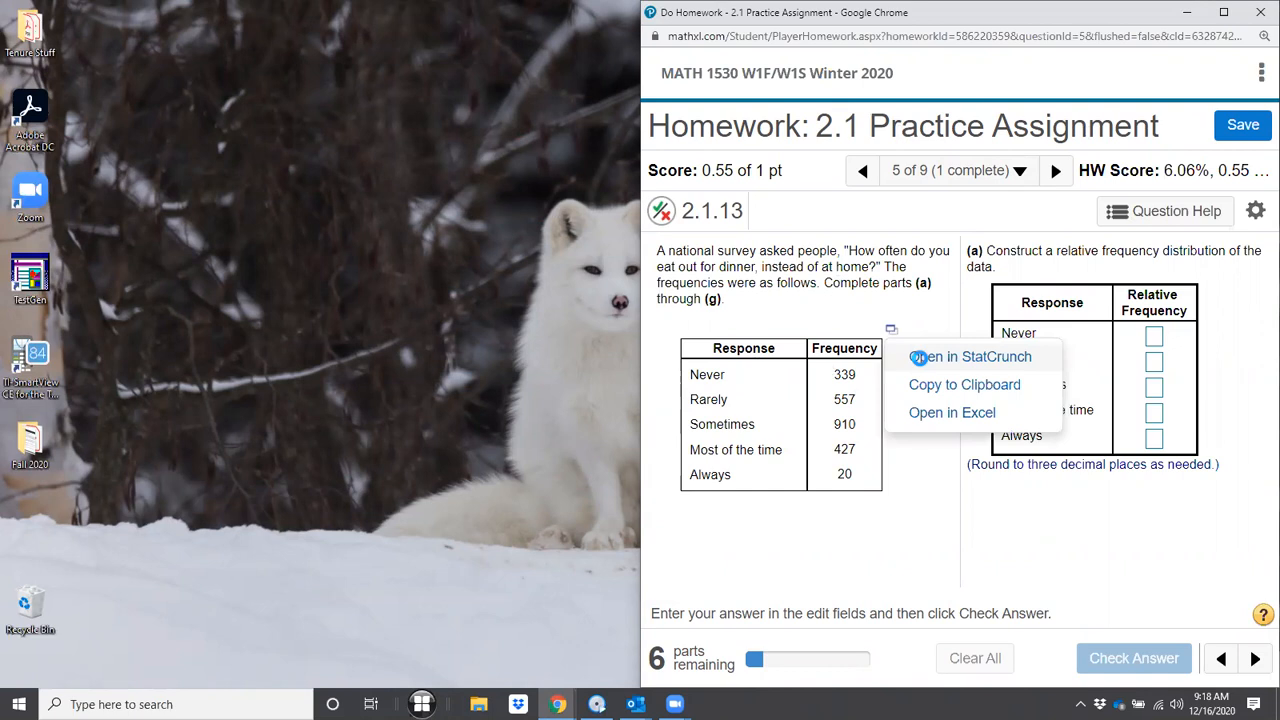
left_click(921, 362)
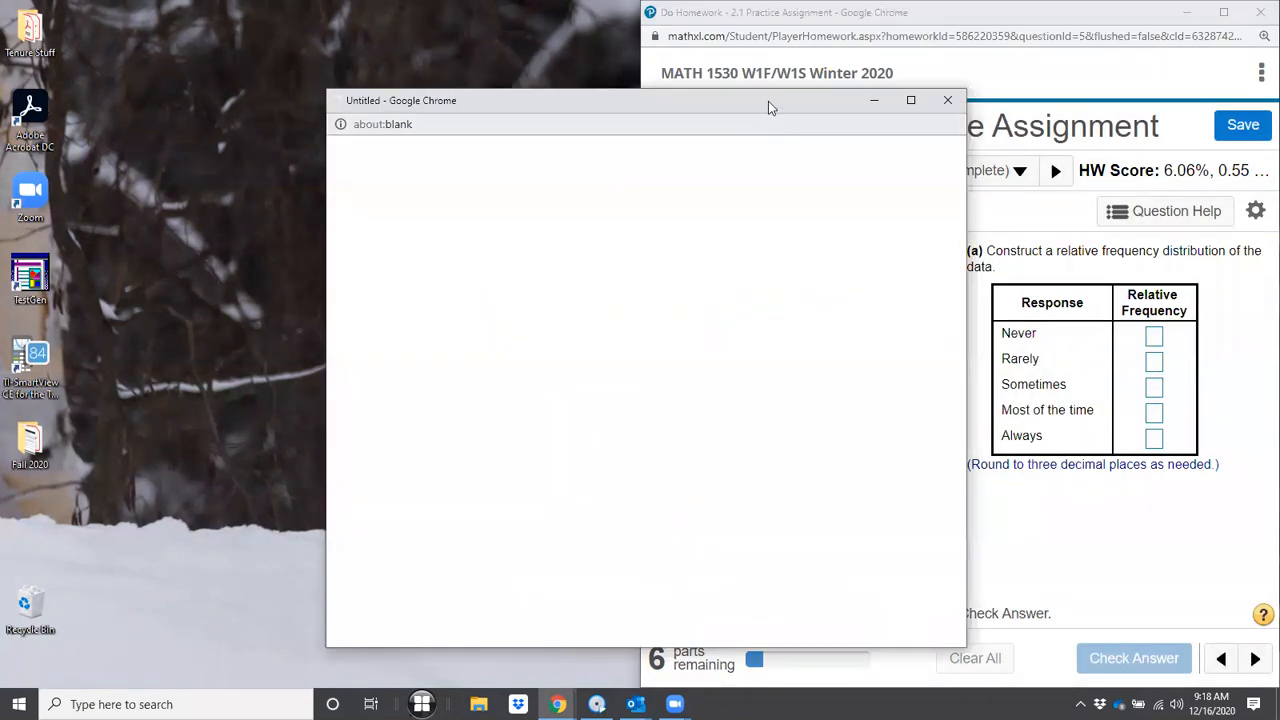
key("super+Left")
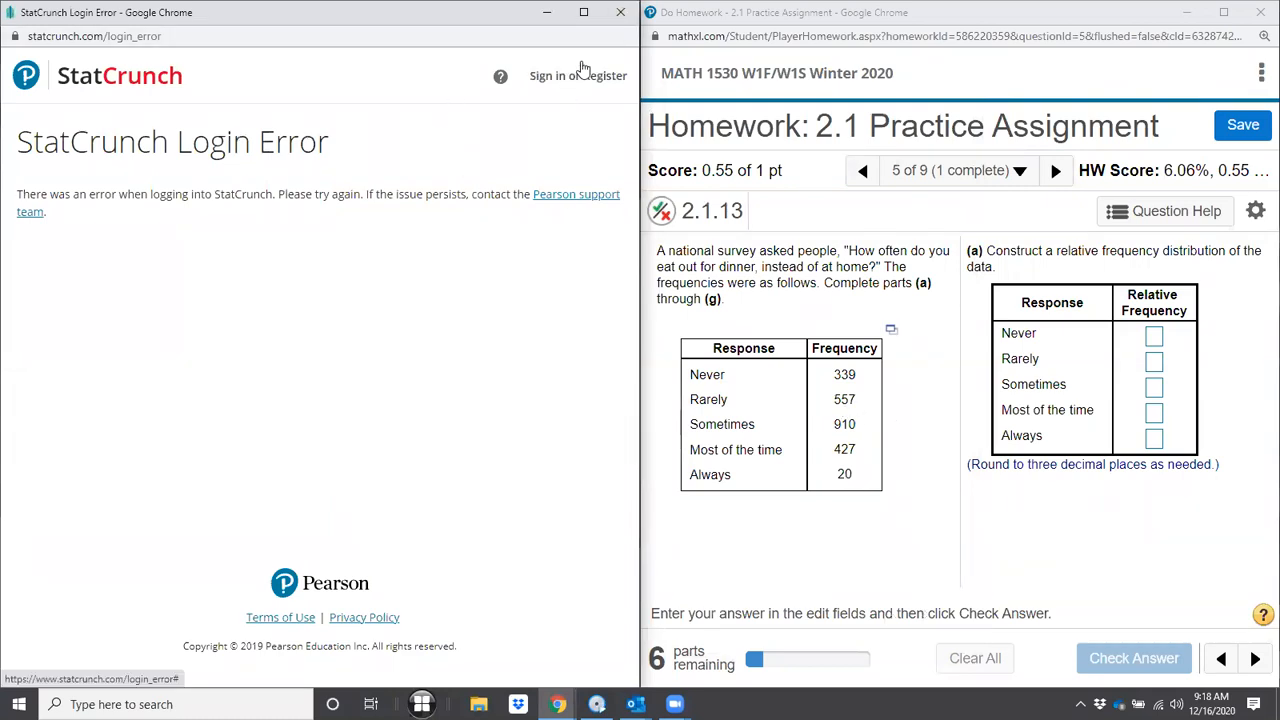
left_click(620, 12)
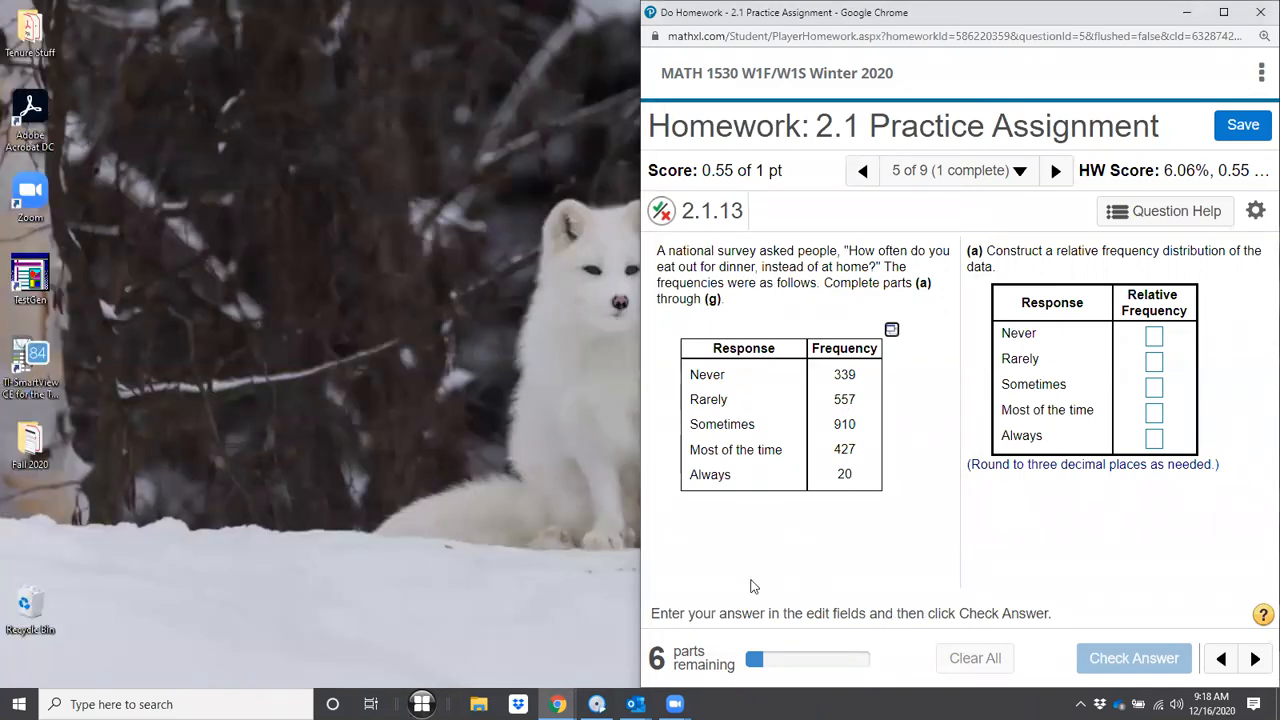
Step: Try to reach the StatCrunch website through the StatCrunch page of the MyLabsPlus course, and close its tab
mouse_move(558, 704)
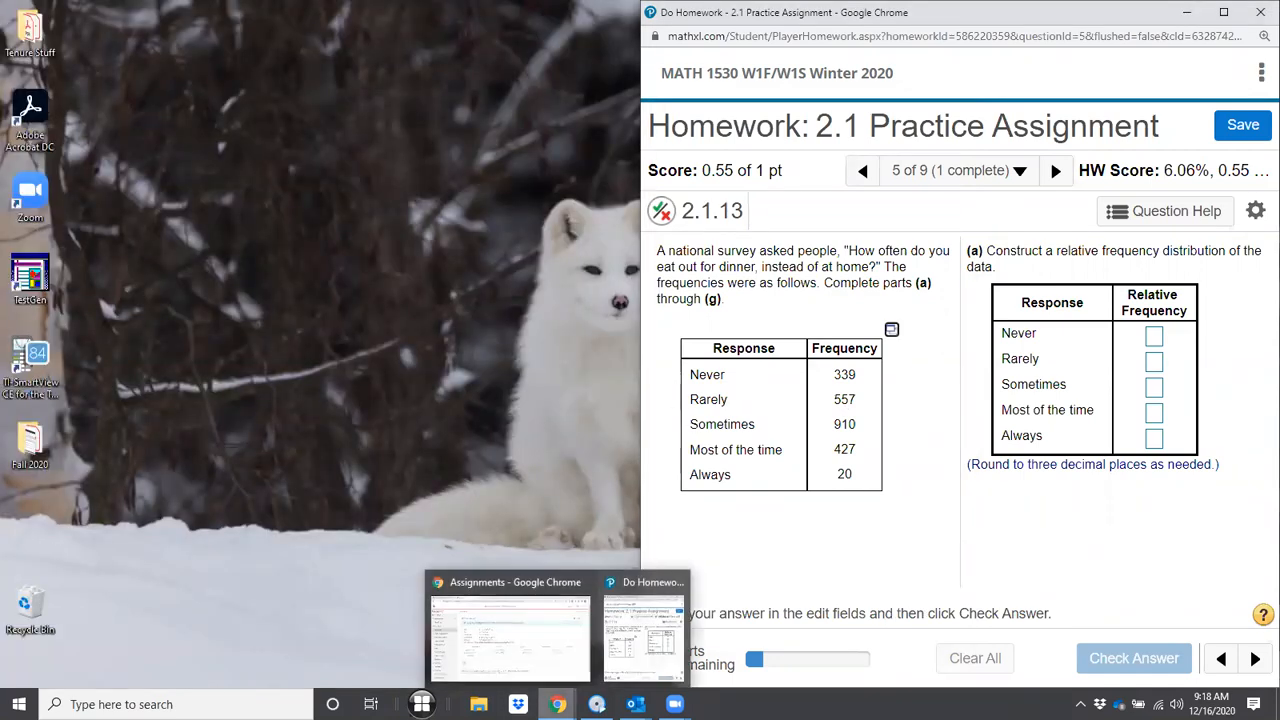
left_click(554, 650)
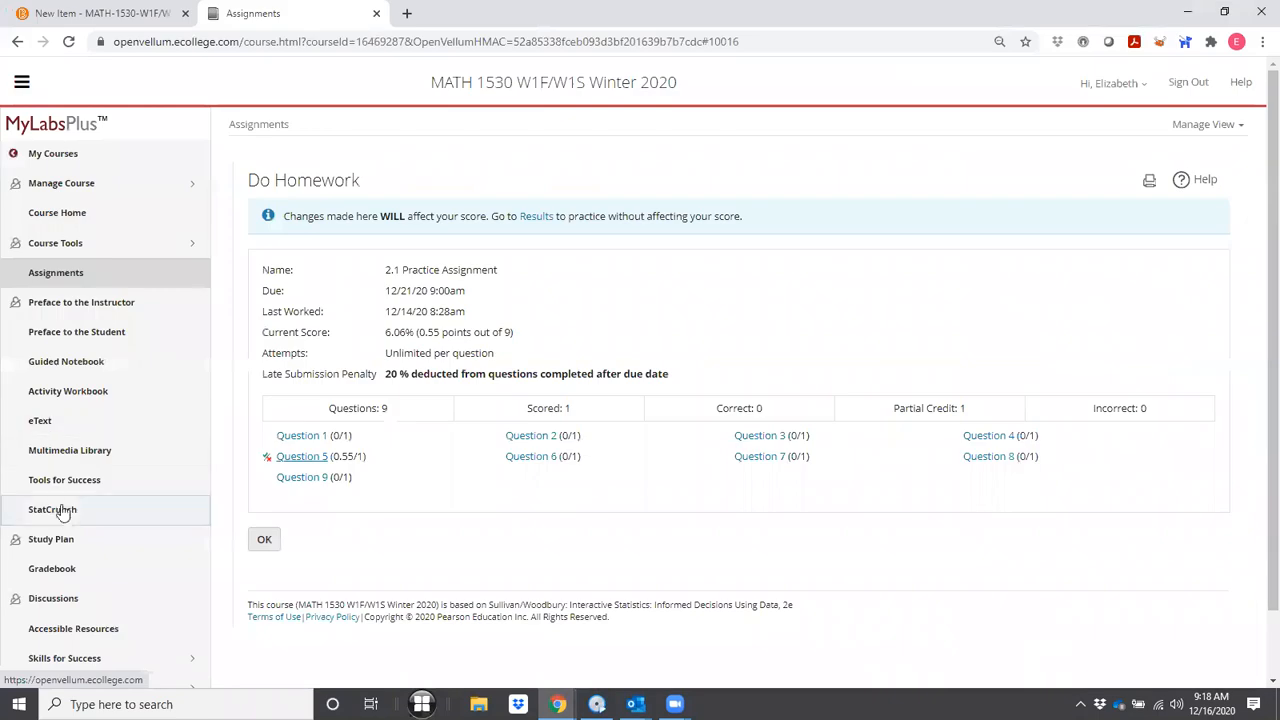
left_click(143, 514)
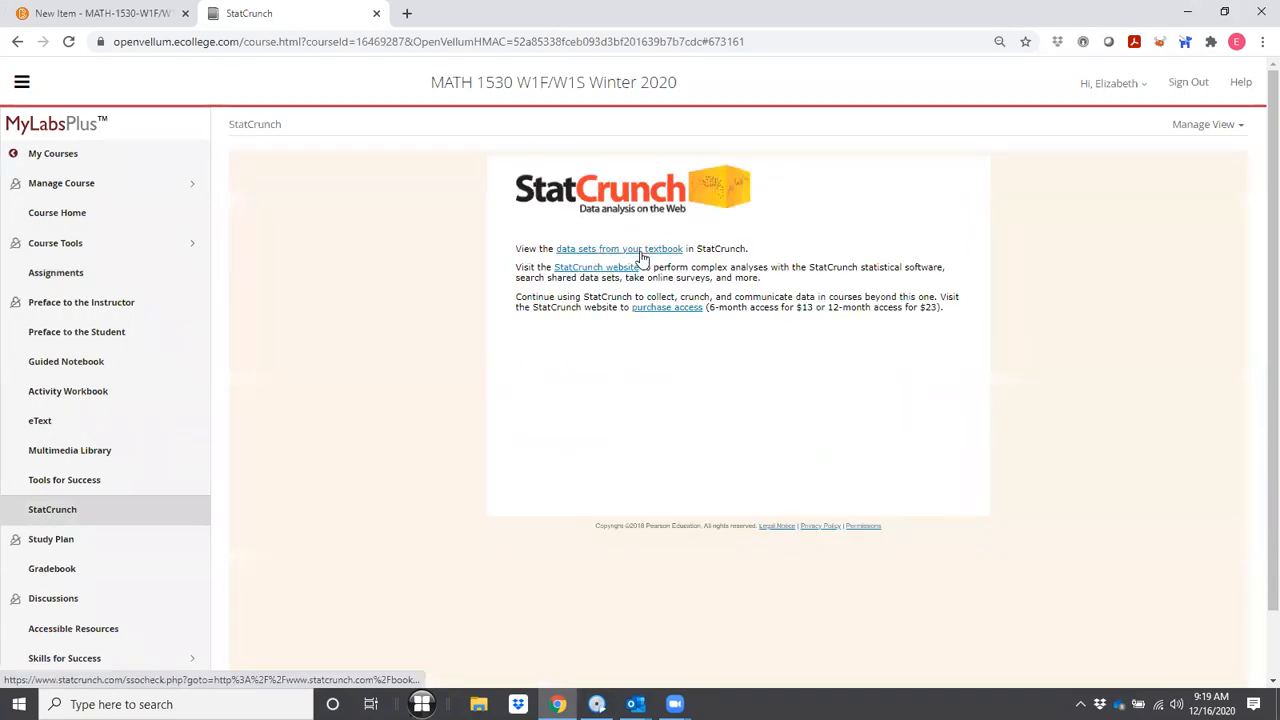
left_click(621, 267)
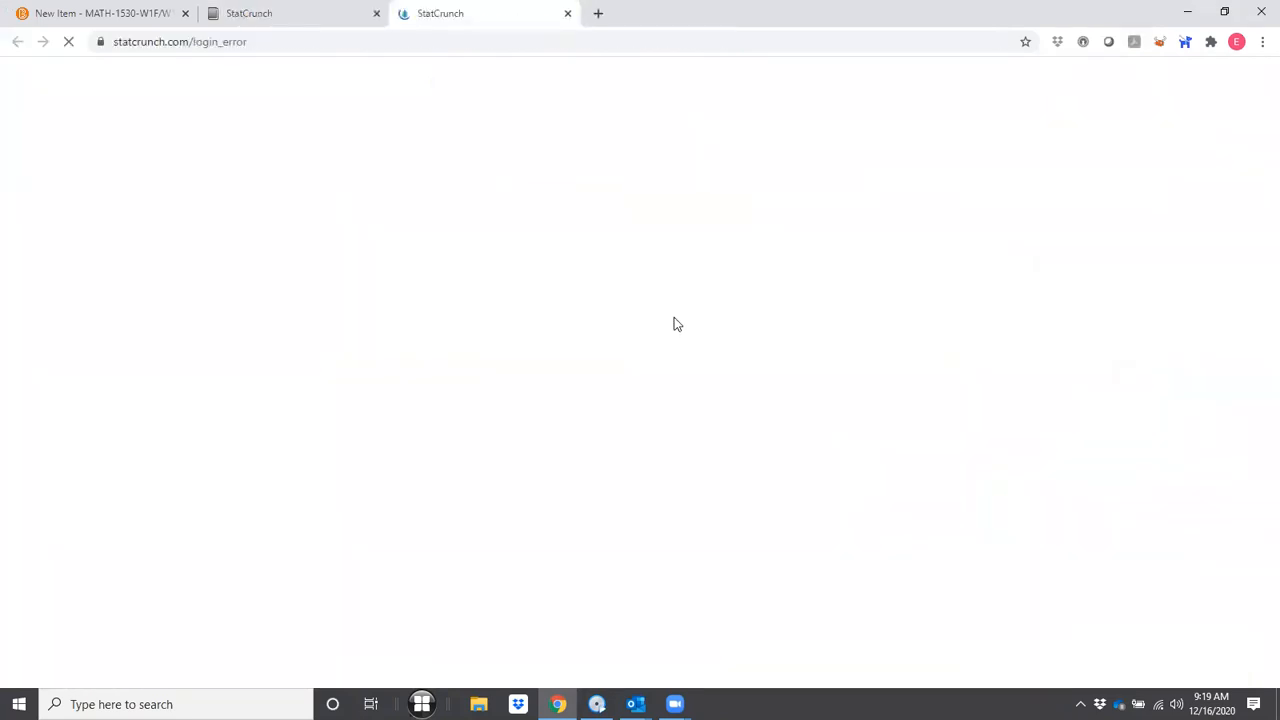
left_click(567, 14)
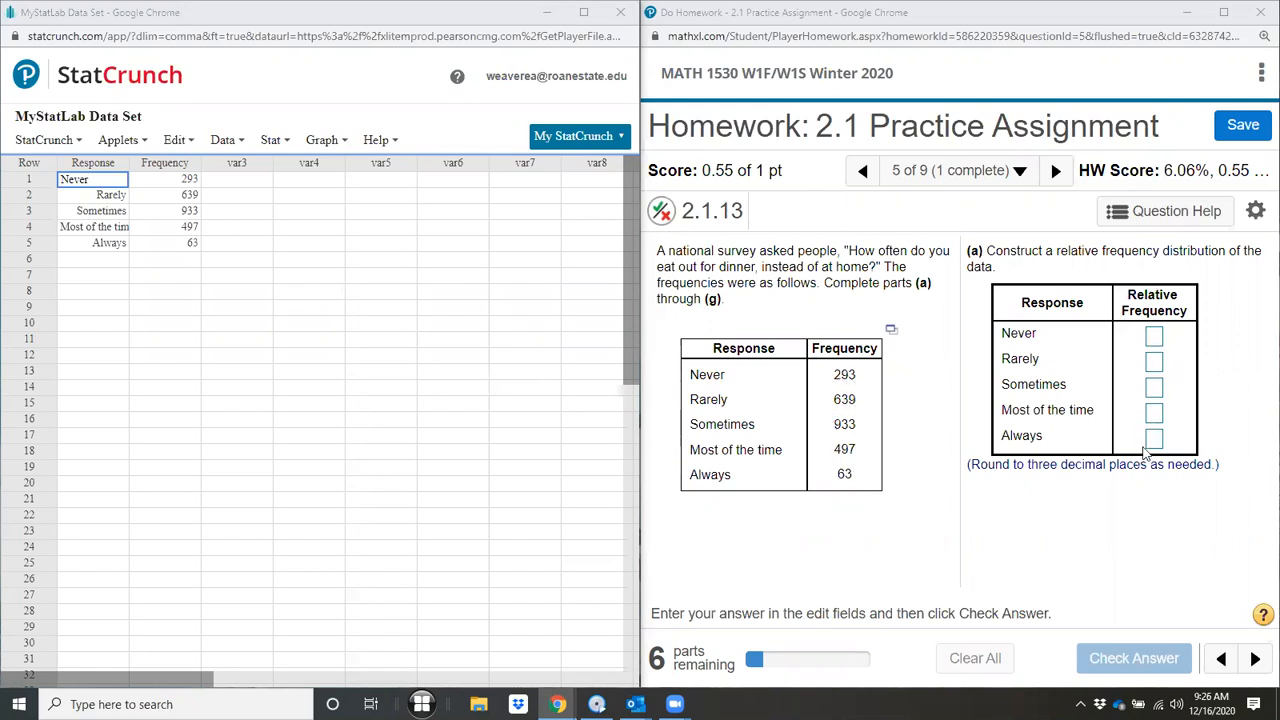
Step: Set up a Bar Plot With Summary using Response for the categories and Frequency for the counts
left_click(338, 142)
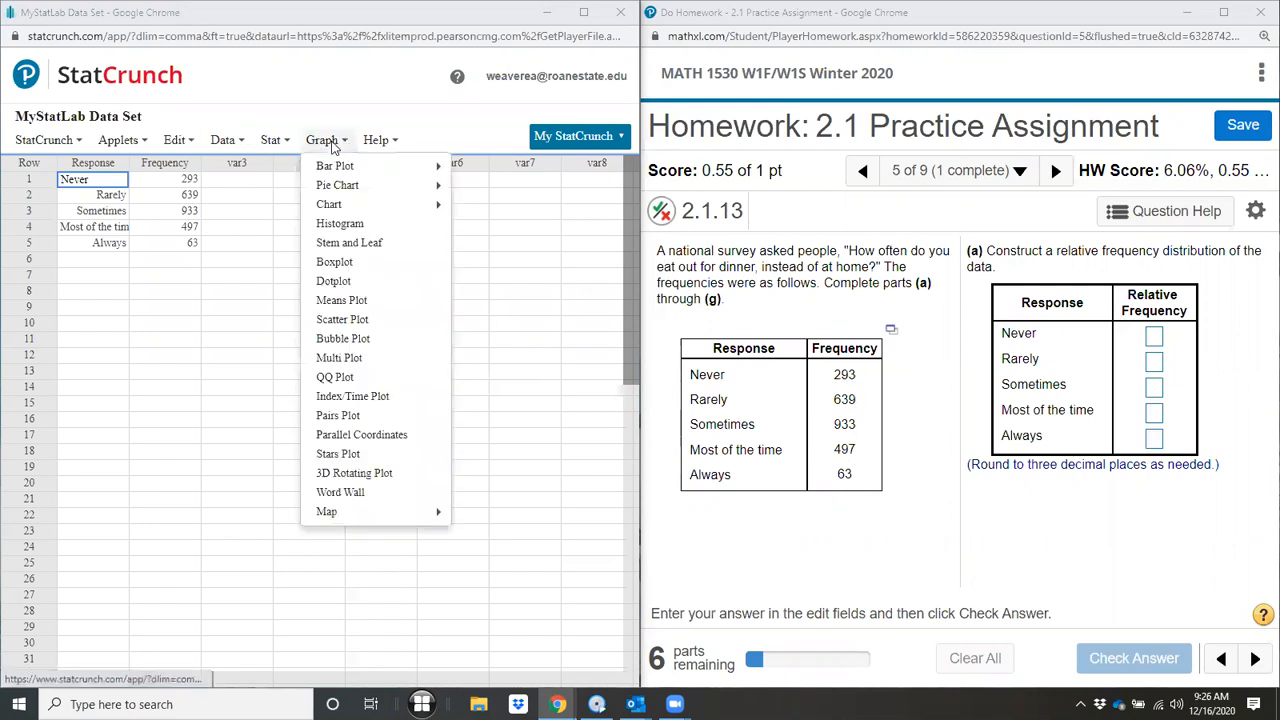
mouse_move(336, 168)
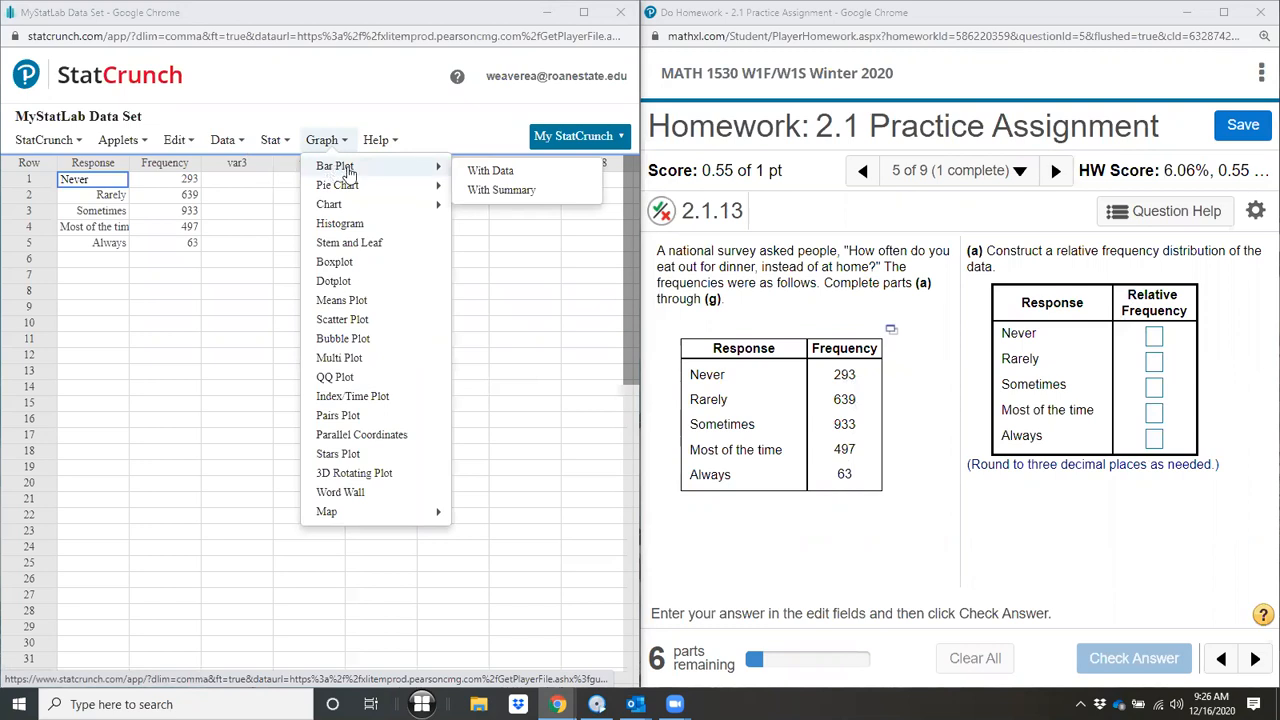
left_click(525, 192)
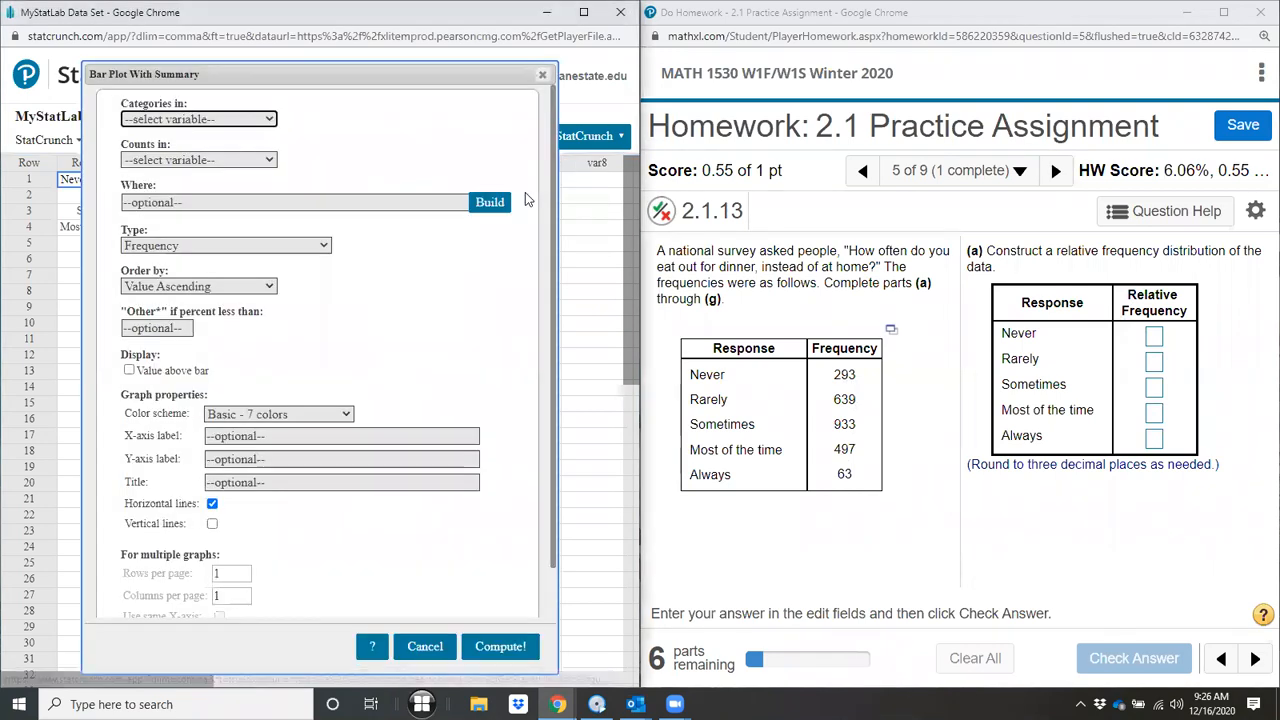
left_click_drag(230, 74, 310, 86)
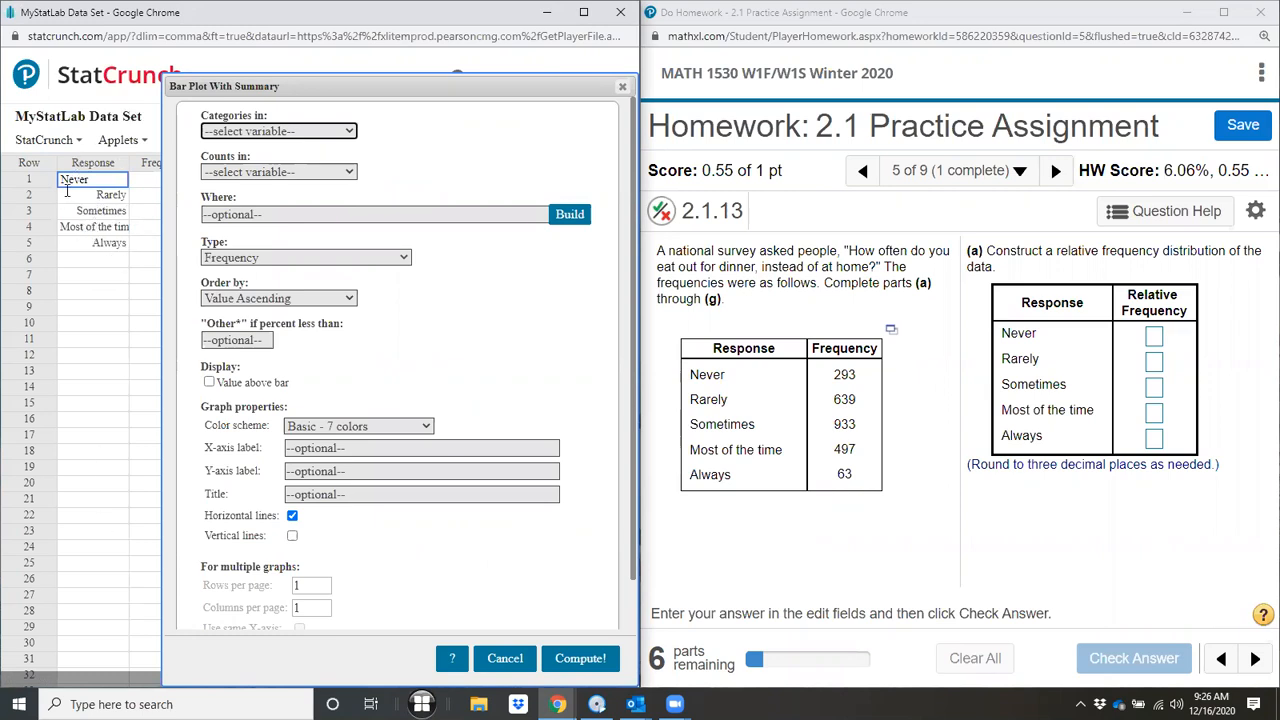
left_click(277, 131)
left_click(278, 161)
left_click(280, 175)
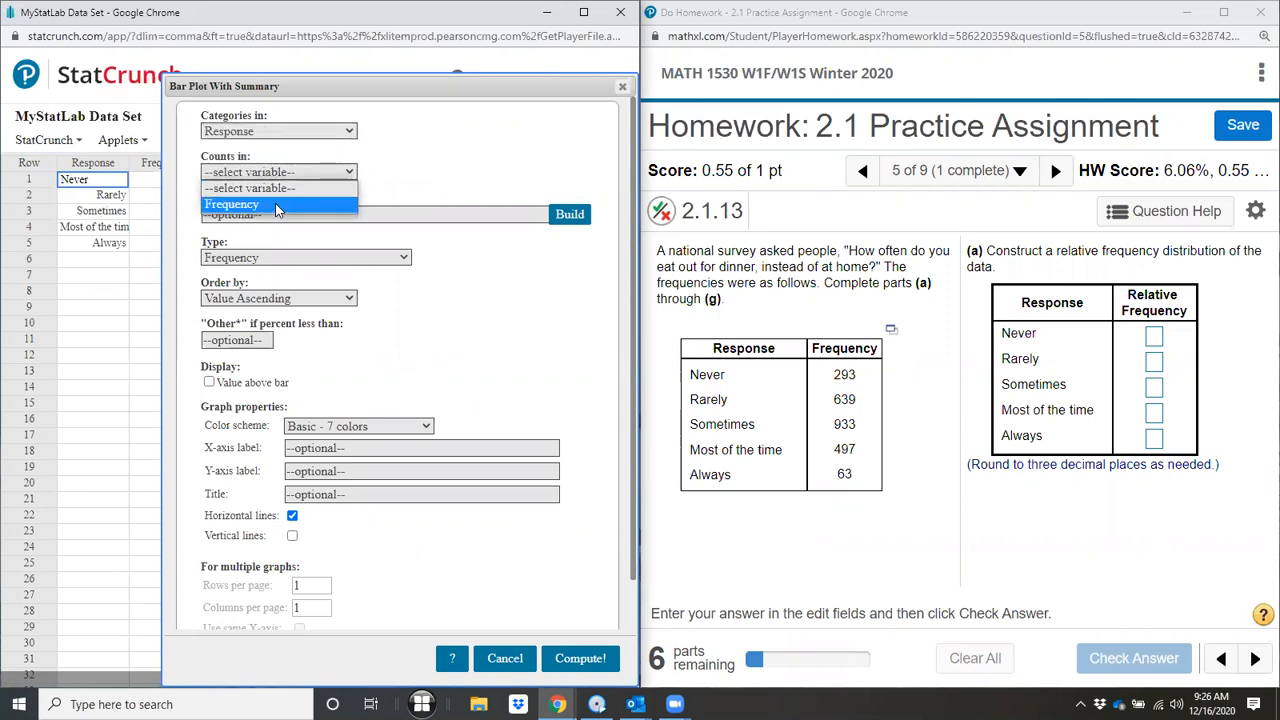
left_click(275, 203)
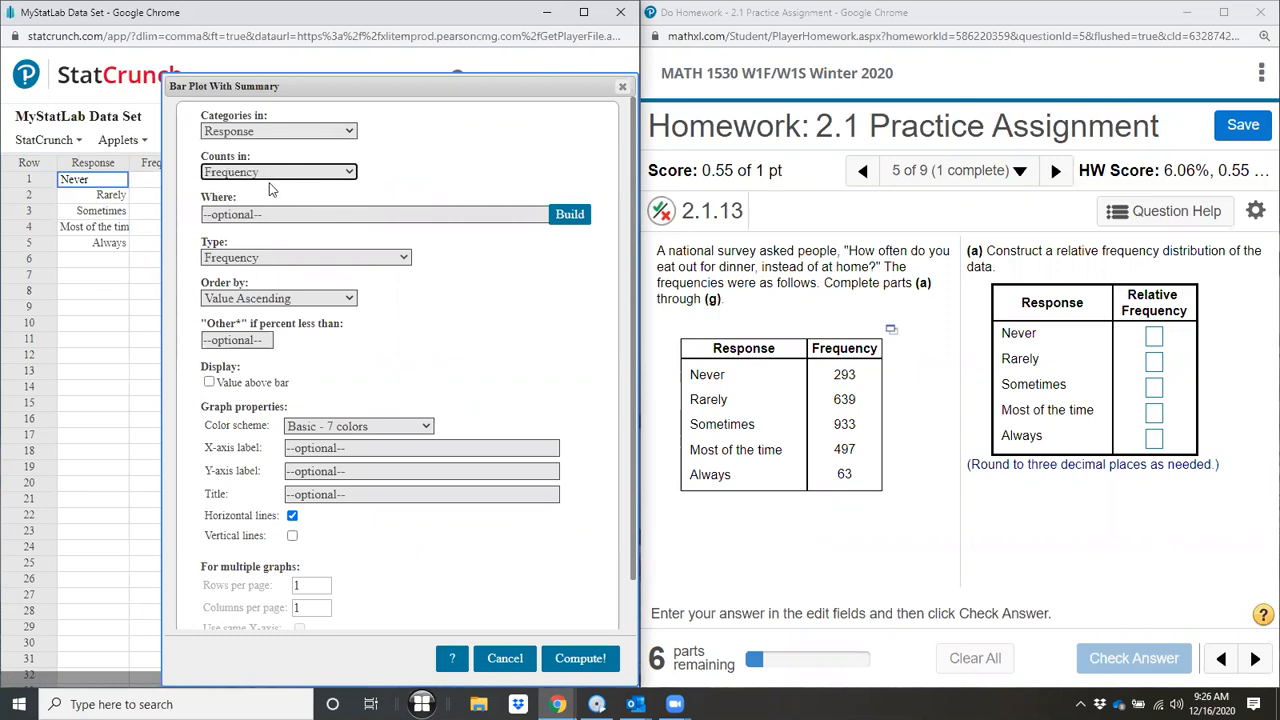
Step: Set the bar plot's type to Relative Frequency and compute the graph
left_click(264, 258)
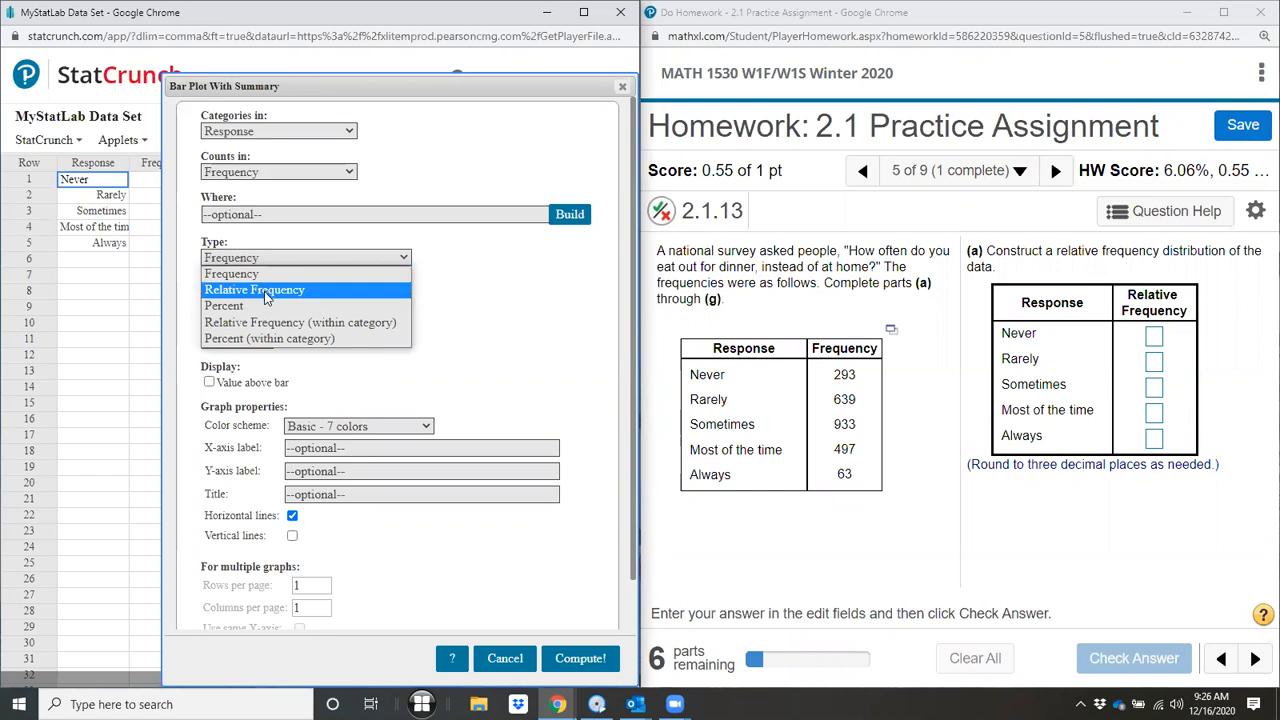
left_click(264, 290)
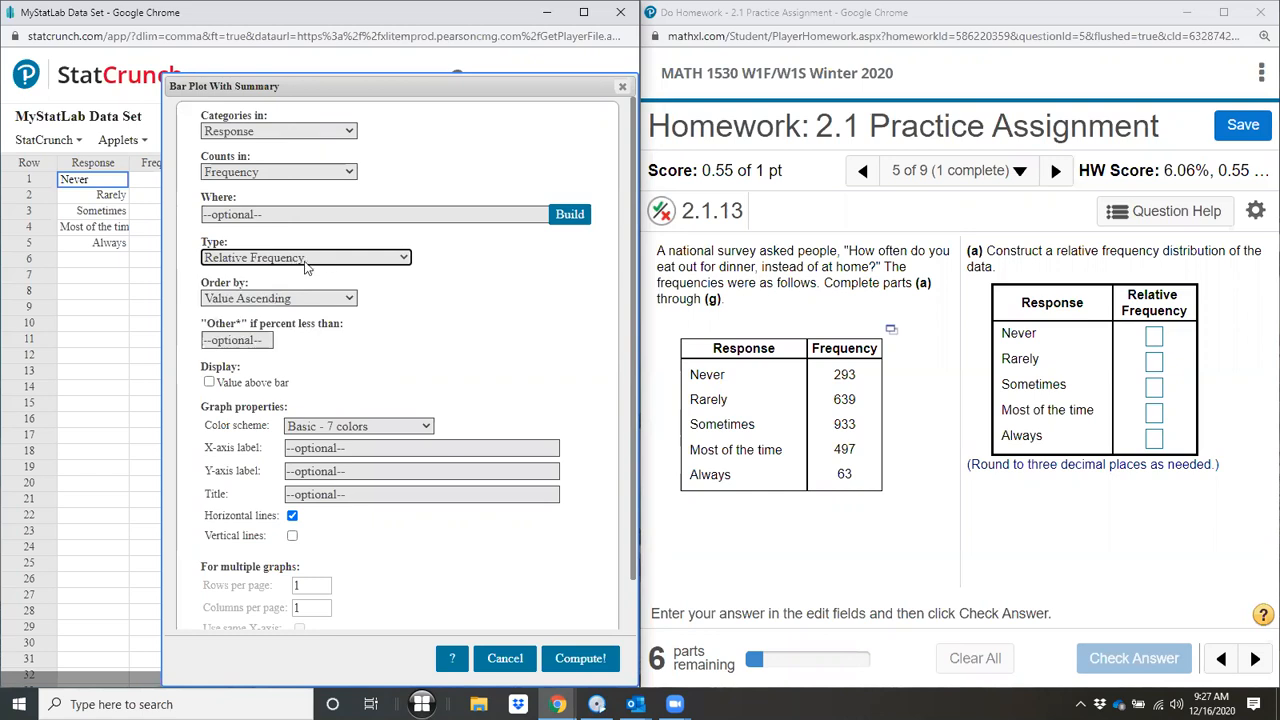
left_click(576, 658)
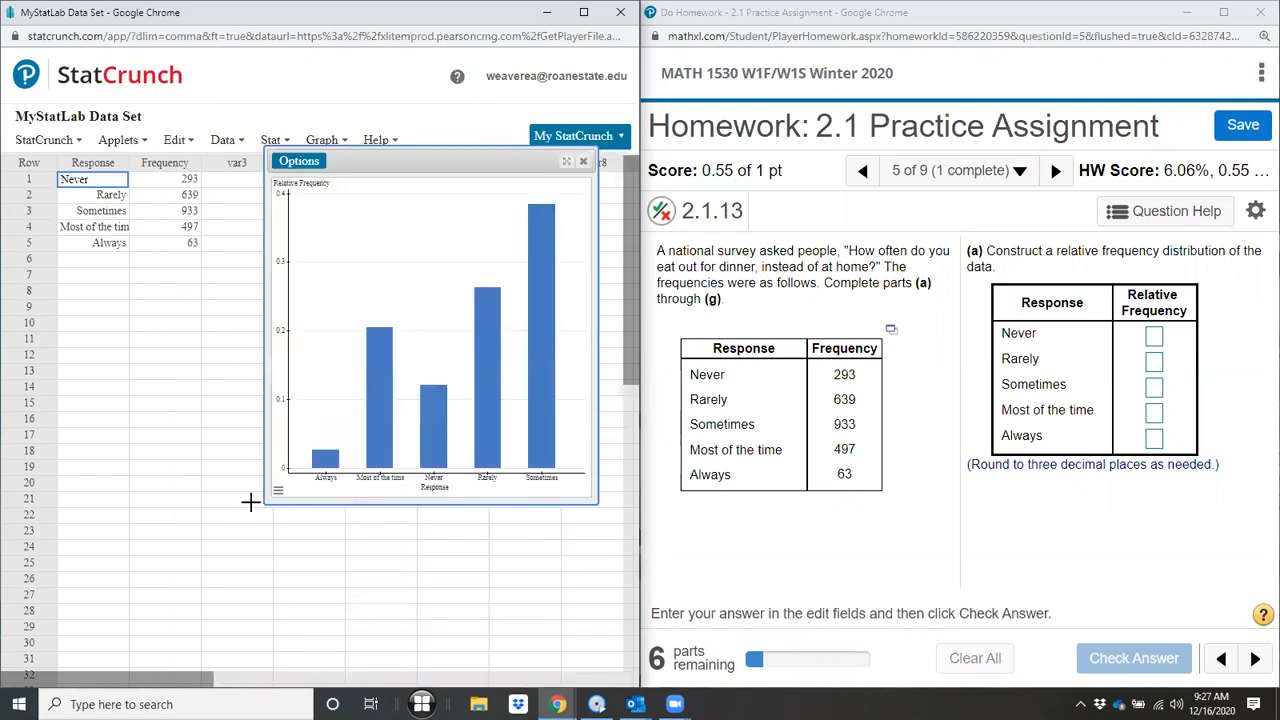
Step: Edit the bar plot to order its bars by Worksheet and recompute it
mouse_move(325, 457)
left_click(303, 165)
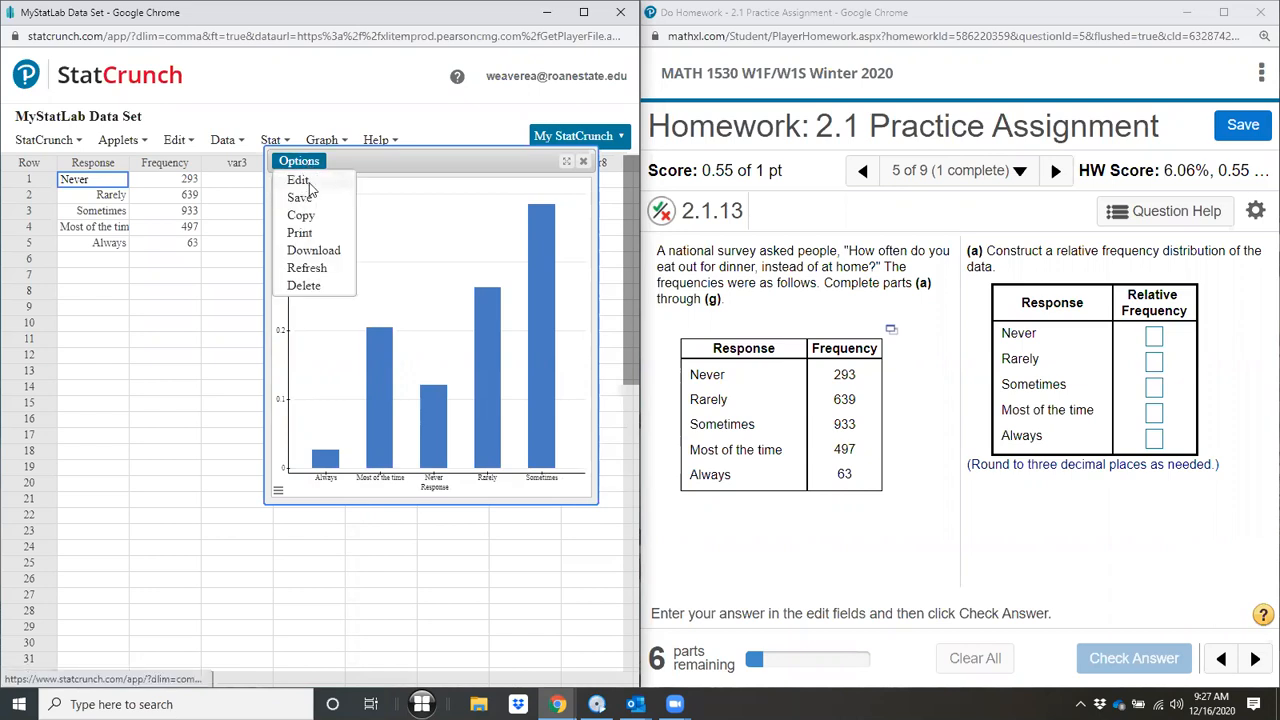
left_click(308, 183)
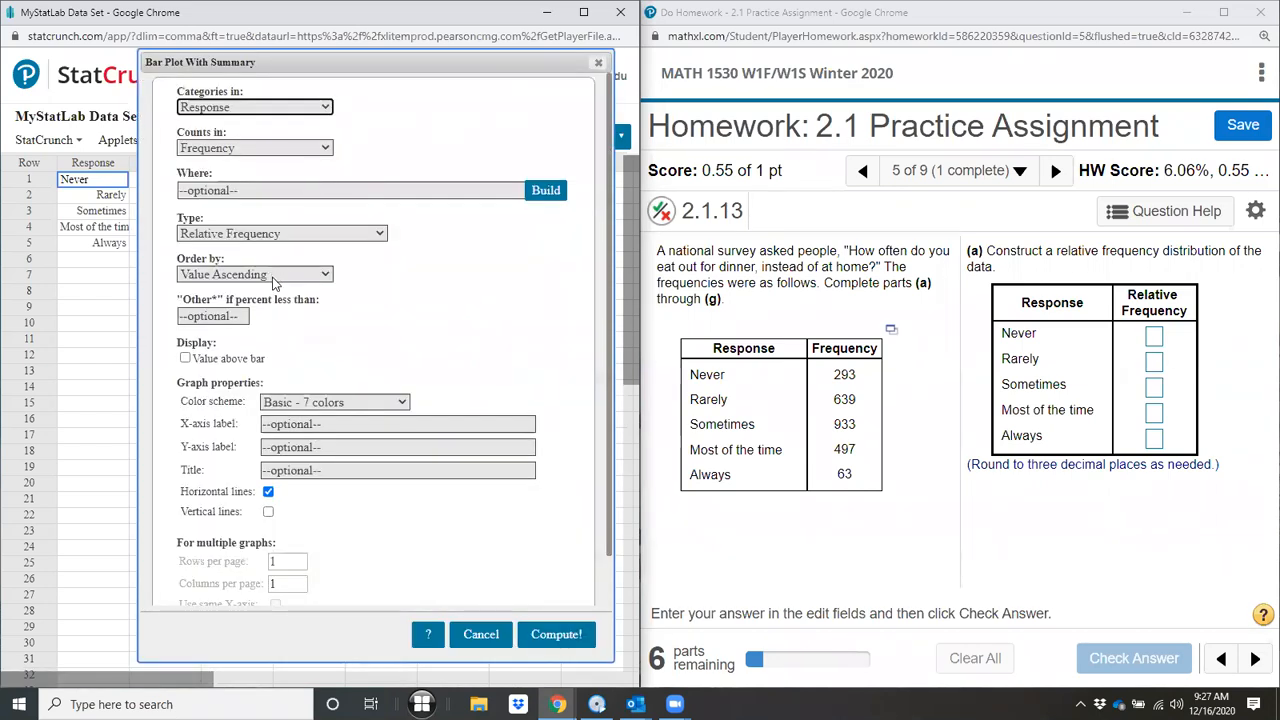
left_click(272, 276)
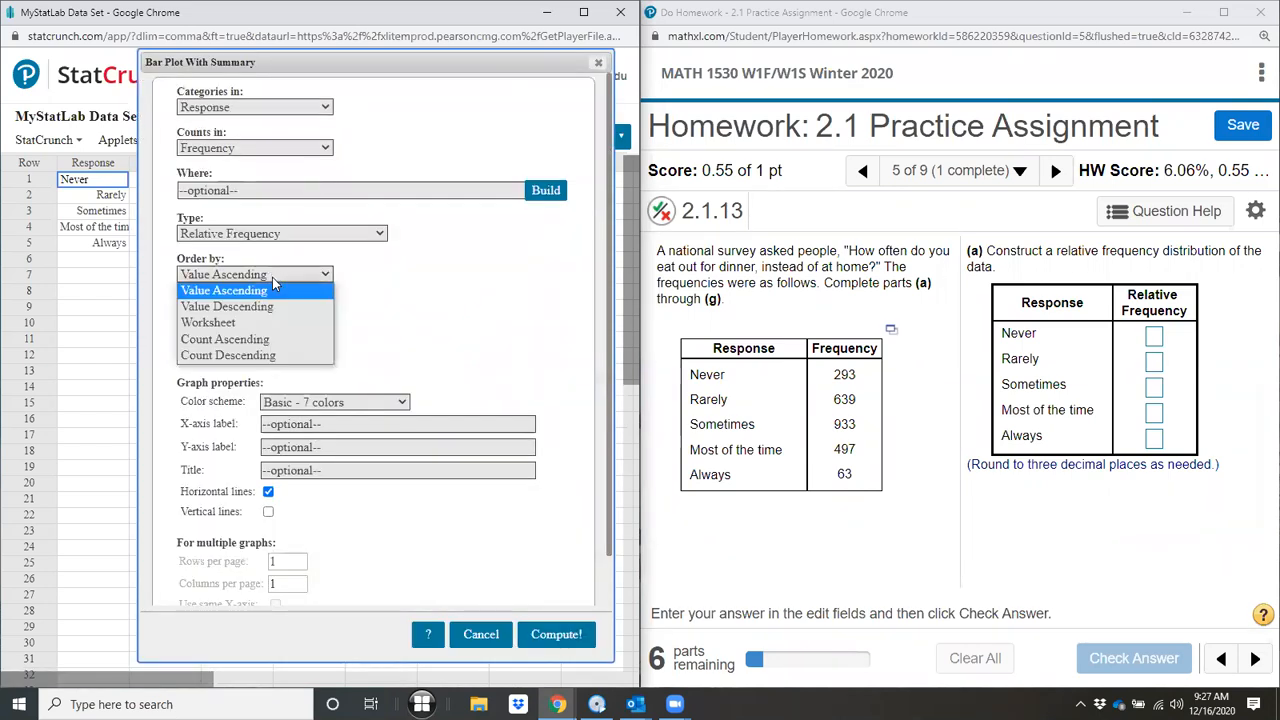
left_click(224, 325)
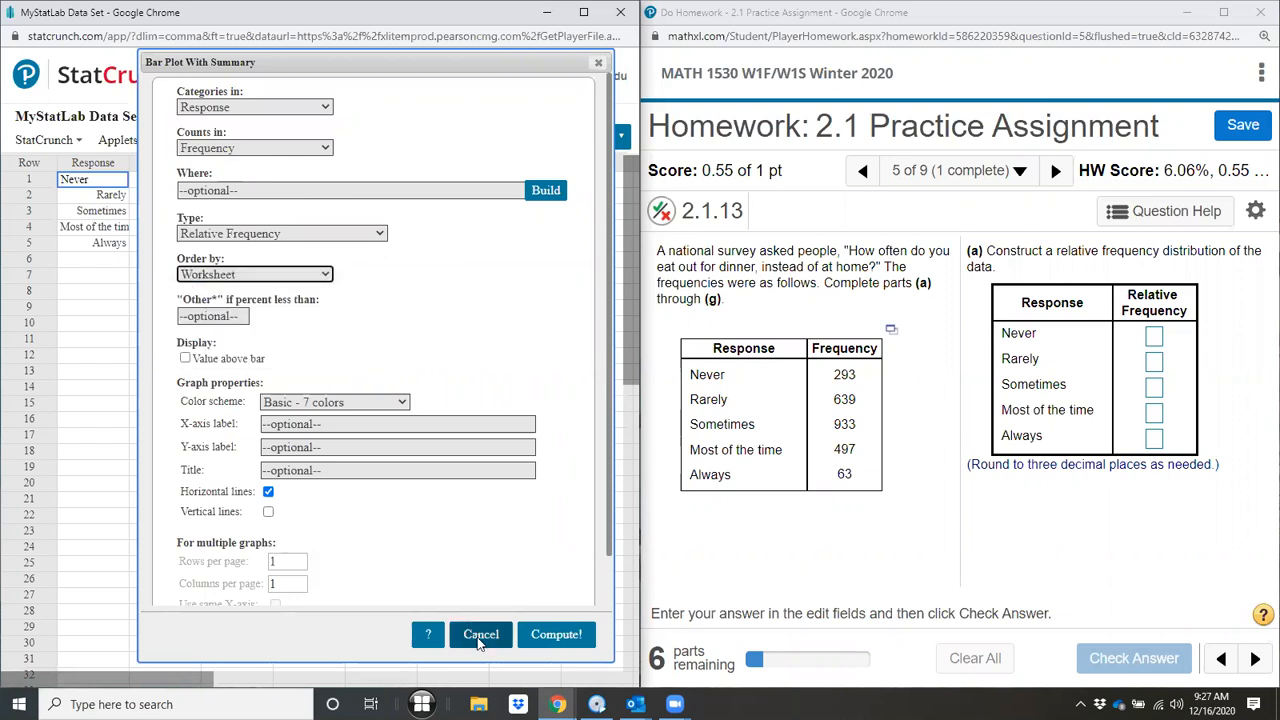
left_click(556, 636)
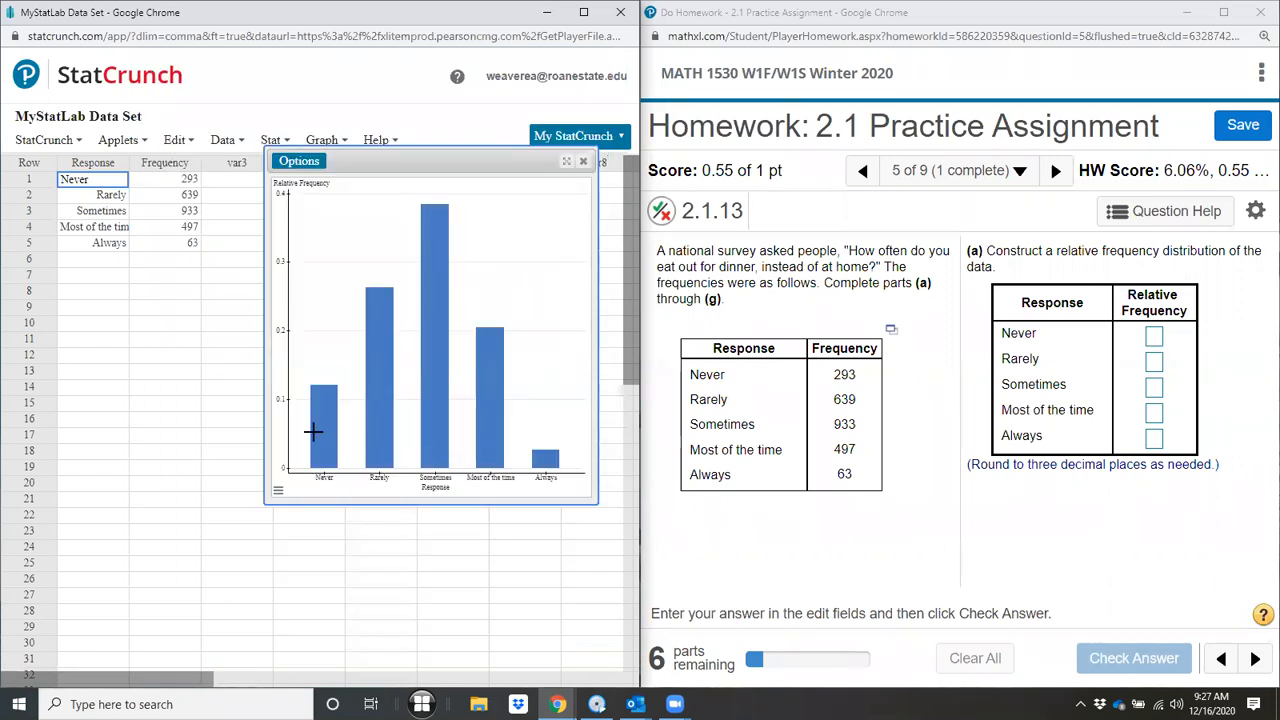
Step: Read the first two bars' relative frequencies and enter 0.121 for Never and 0.264 for Rarely in part (a)
mouse_move(380, 470)
mouse_move(327, 407)
left_click(1154, 338)
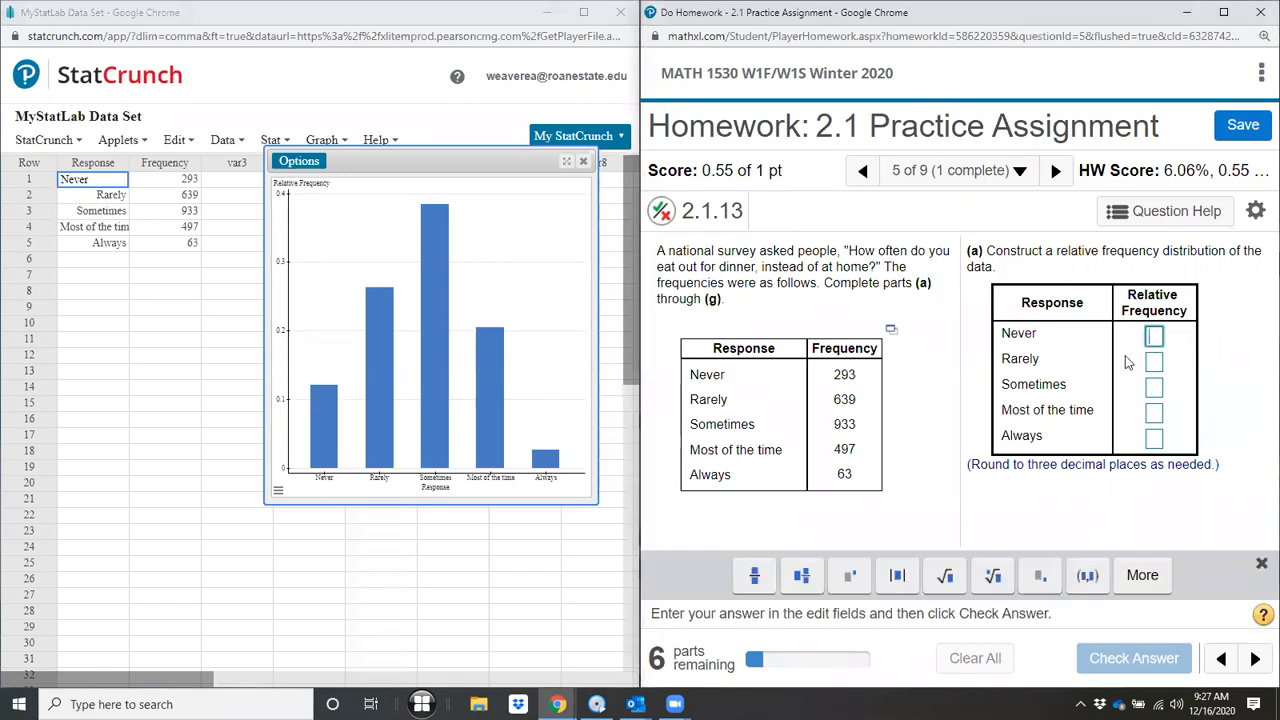
mouse_move(323, 410)
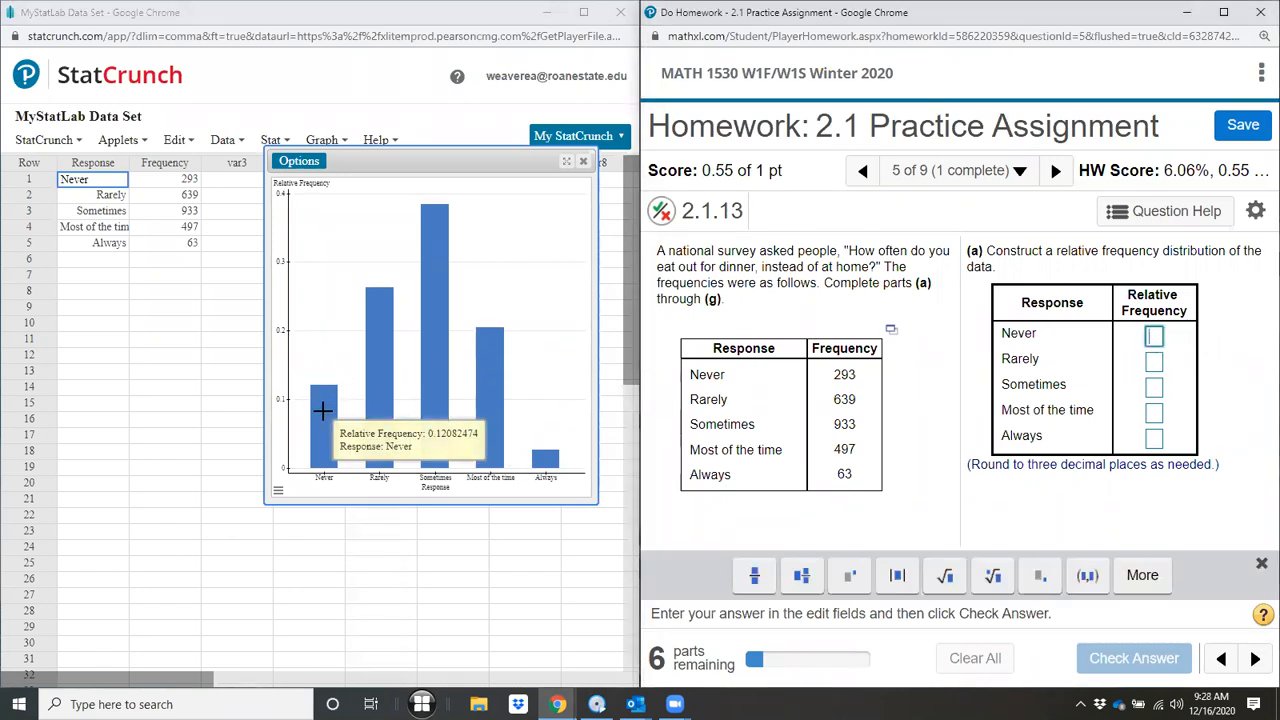
type("0.121")
key("Tab")
mouse_move(377, 407)
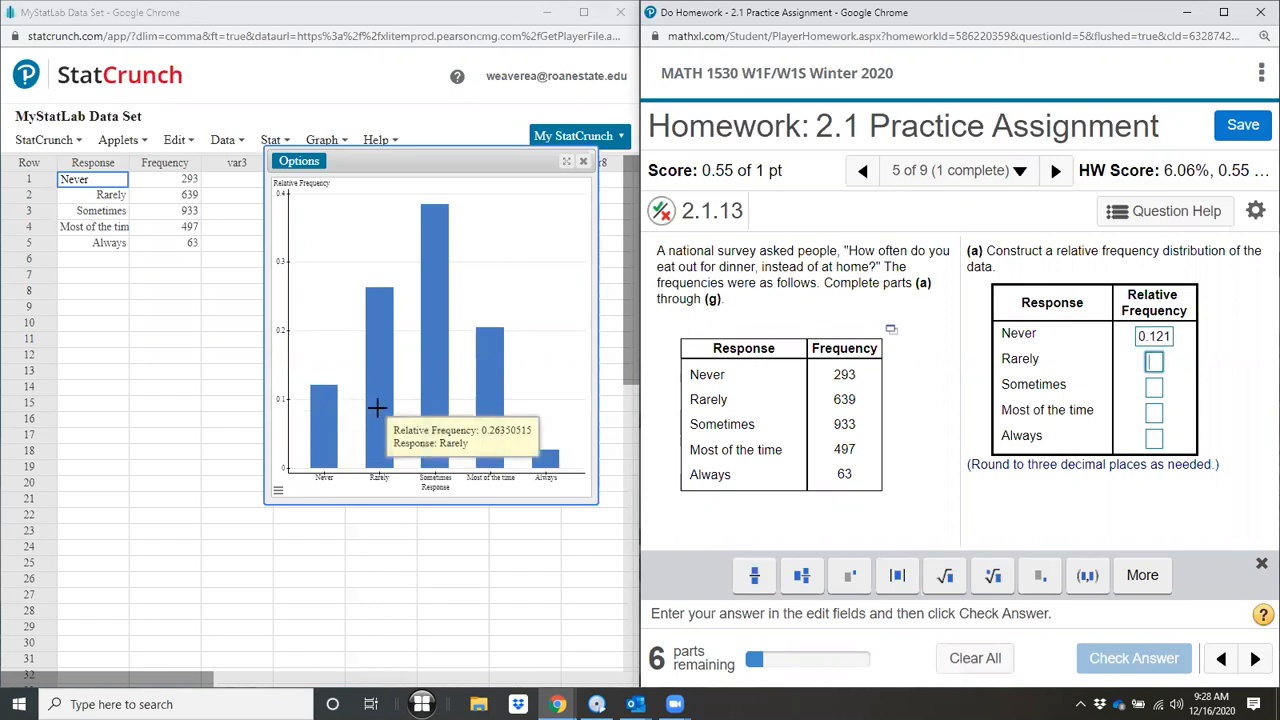
type("0.264")
mouse_move(434, 398)
key("Tab")
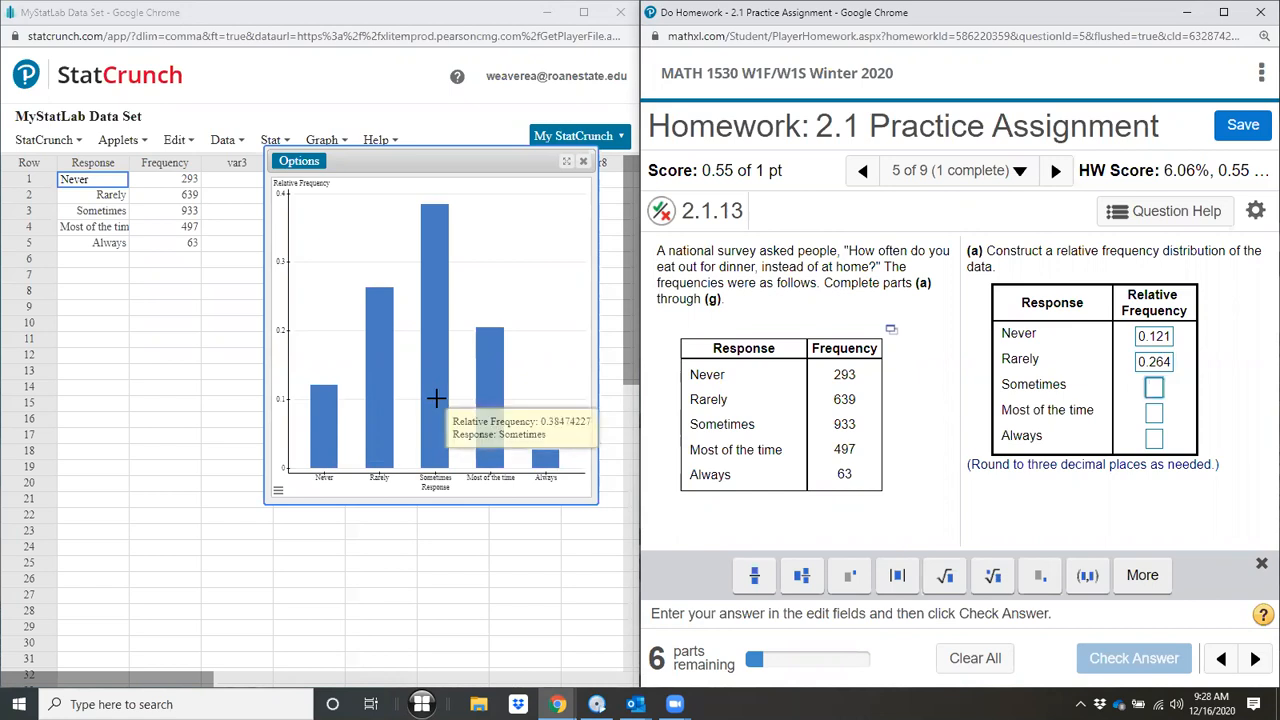
Step: Enter the remaining relative frequencies from the bar plot: 0.385 for Sometimes, 0.205 for Most of the time and 0.026 for Always
type("0.")
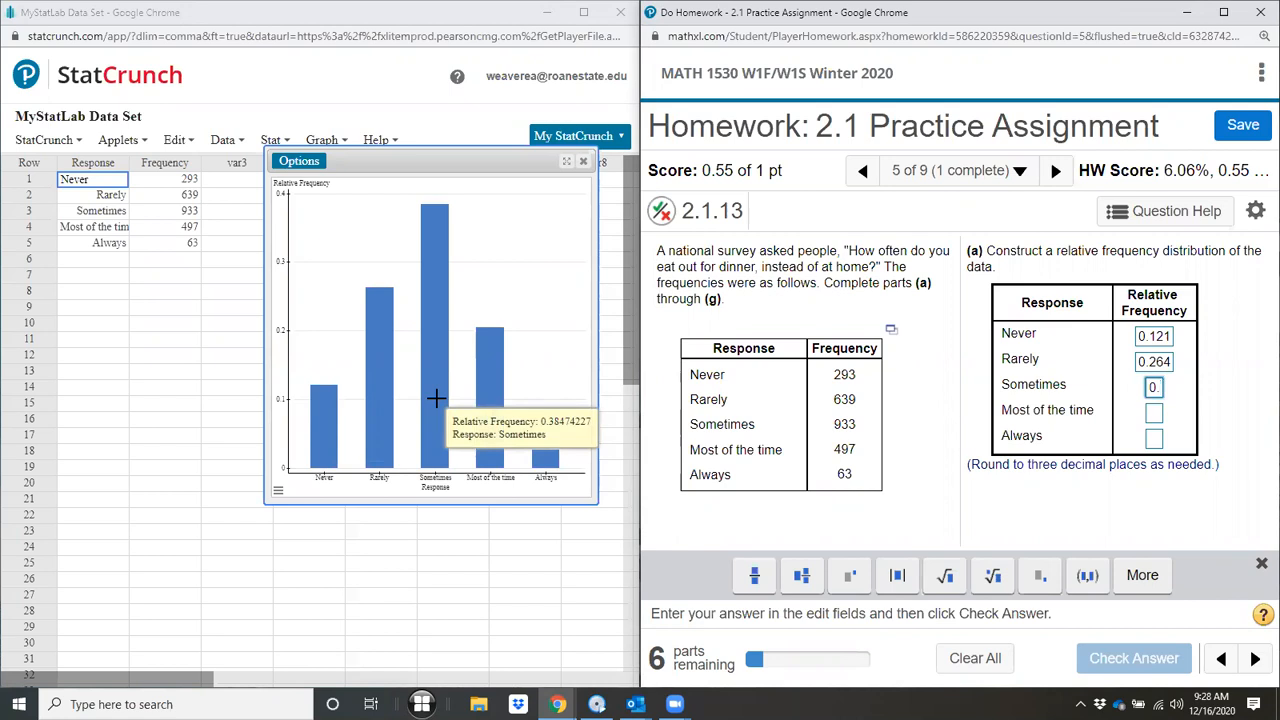
type("385")
key("Tab")
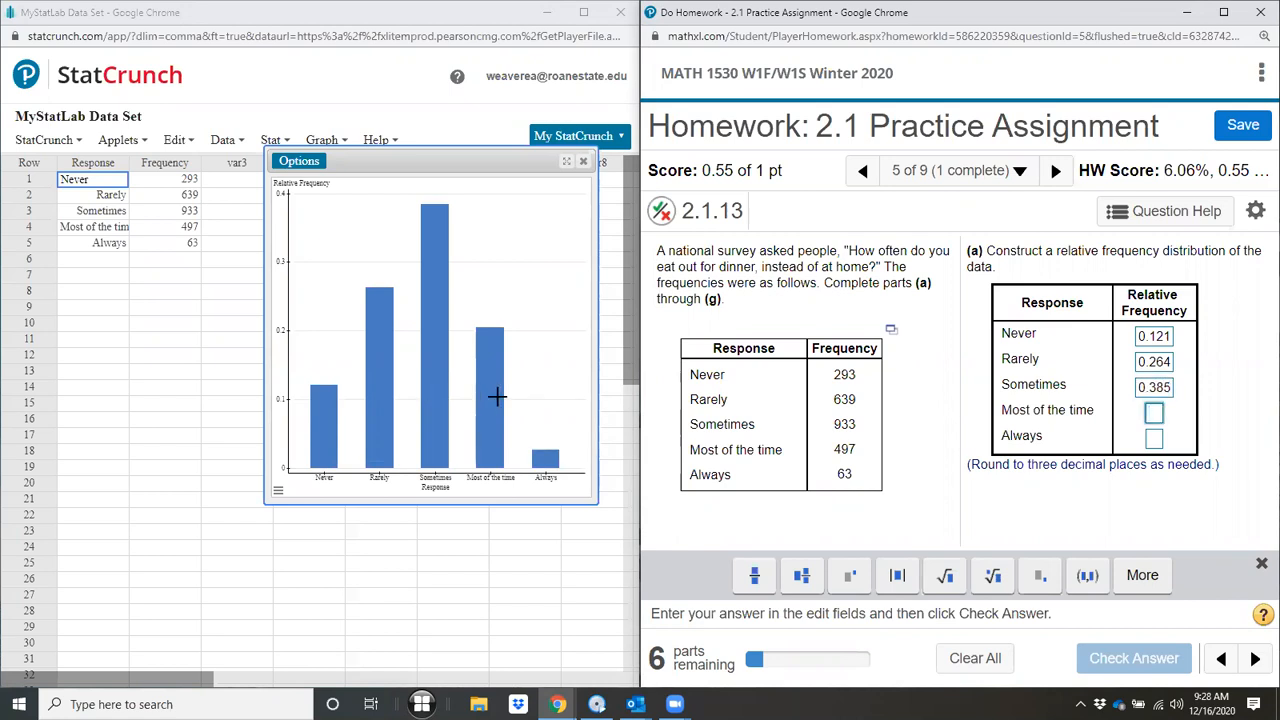
mouse_move(497, 397)
type("0")
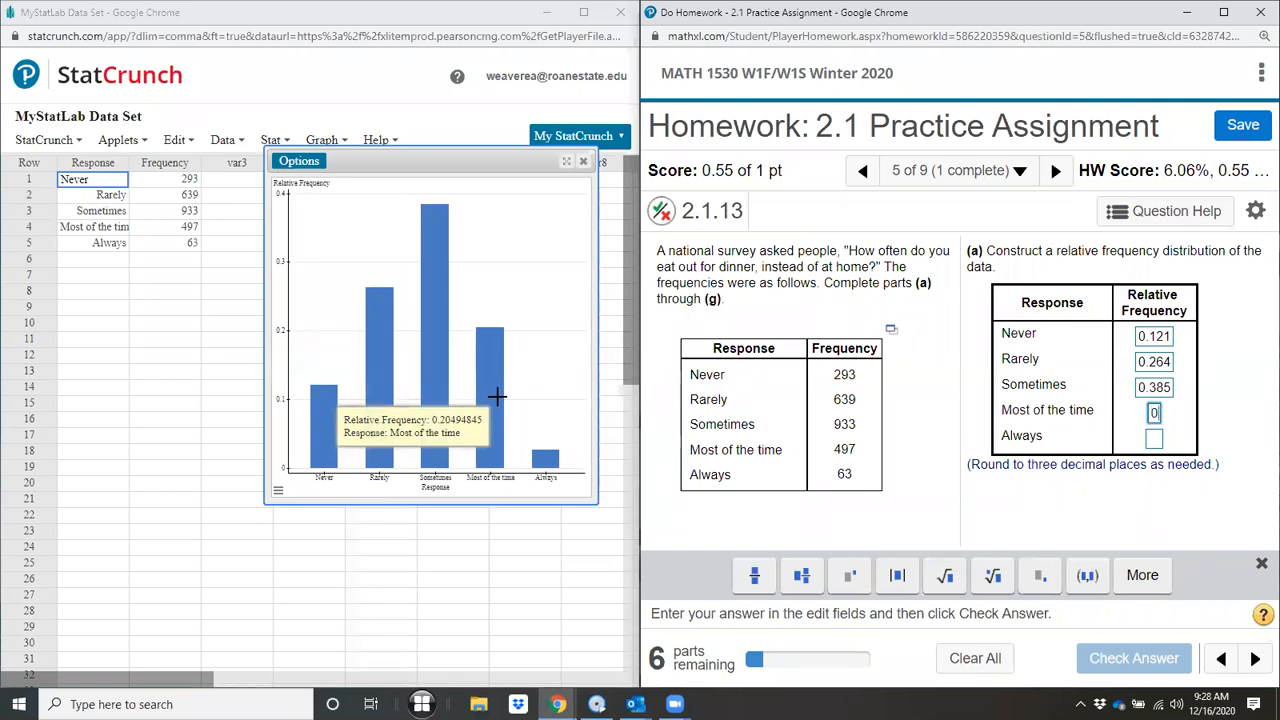
type(".205")
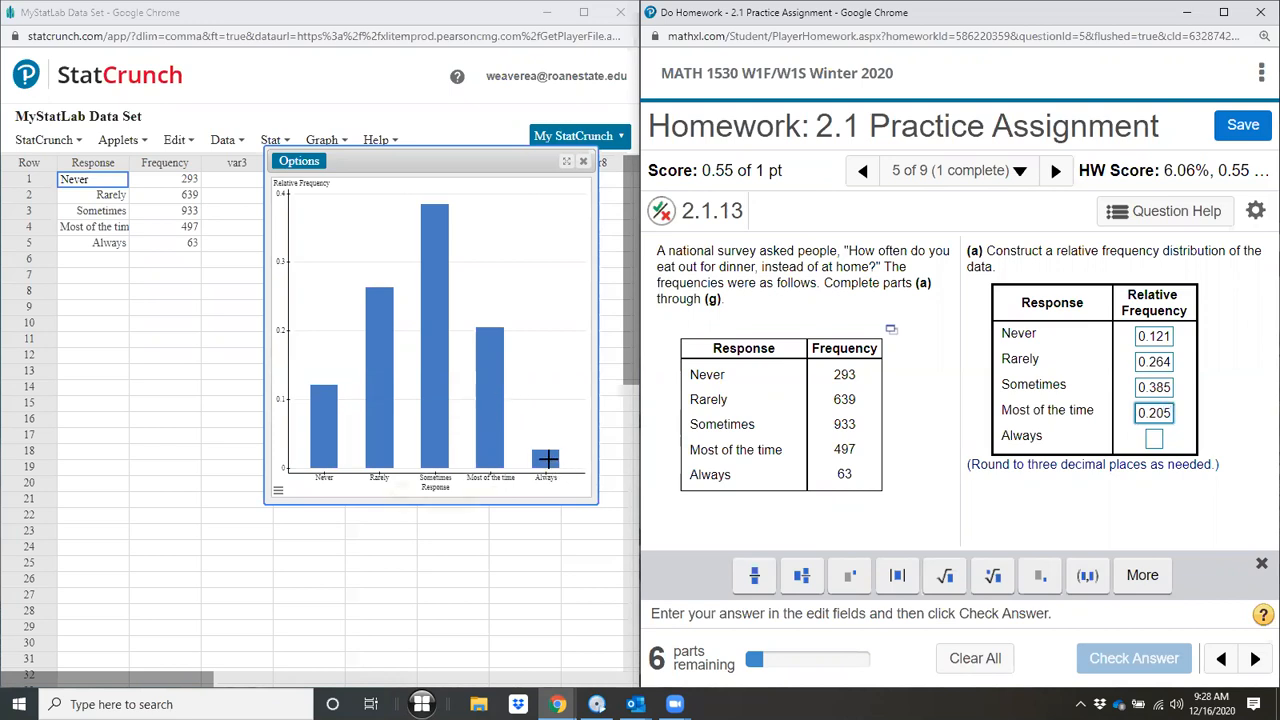
mouse_move(548, 458)
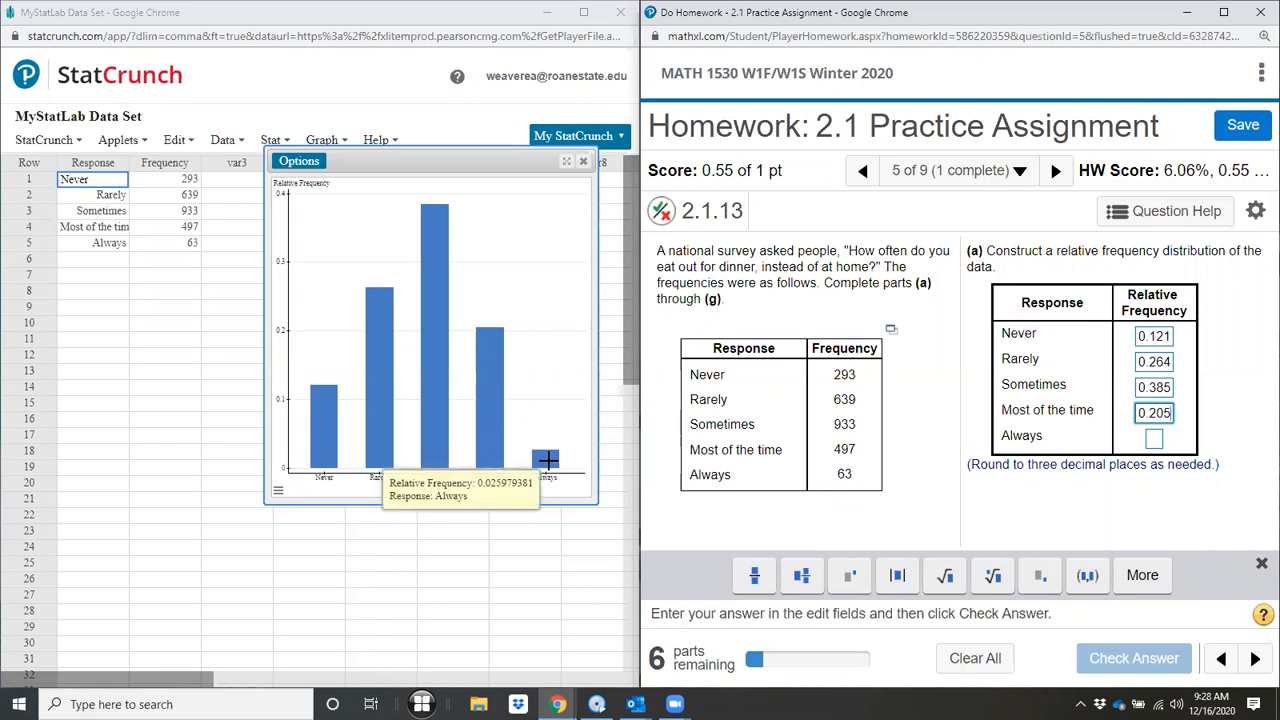
key("Tab")
type("0.026")
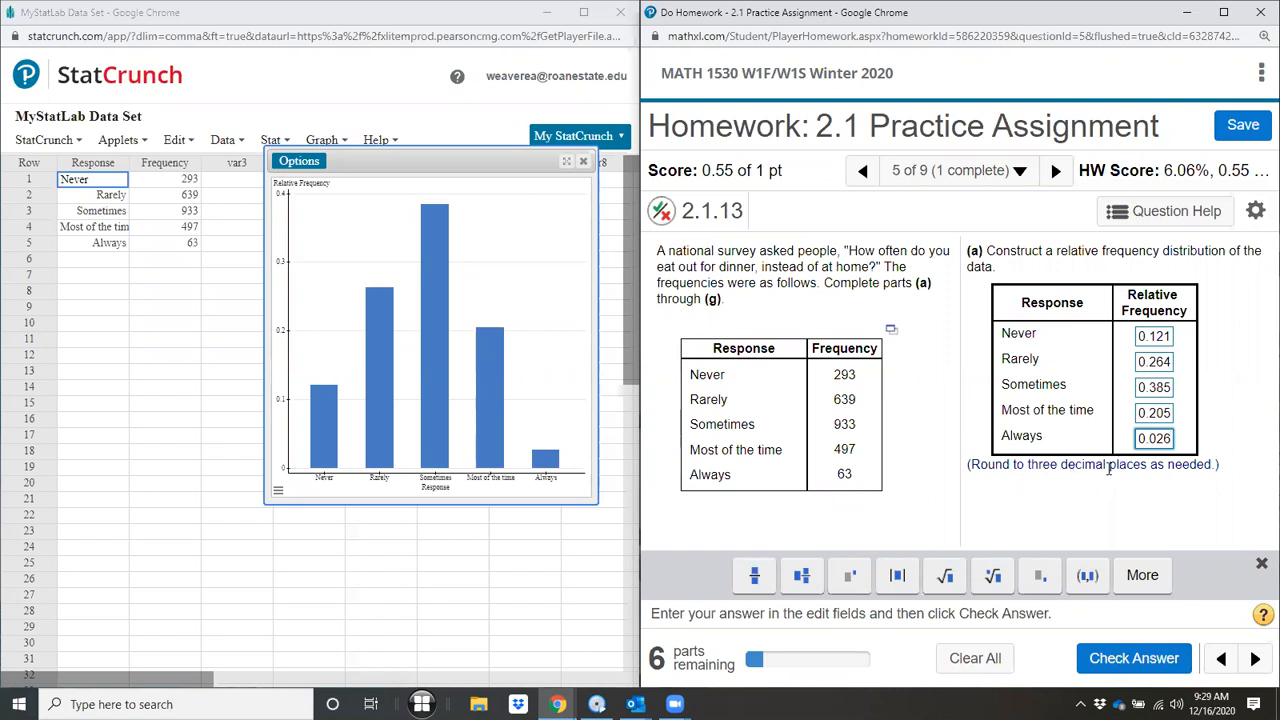
Step: Submit the part (a) relative frequencies, and answer part (b) with 2.6% for "Always"
key("Return")
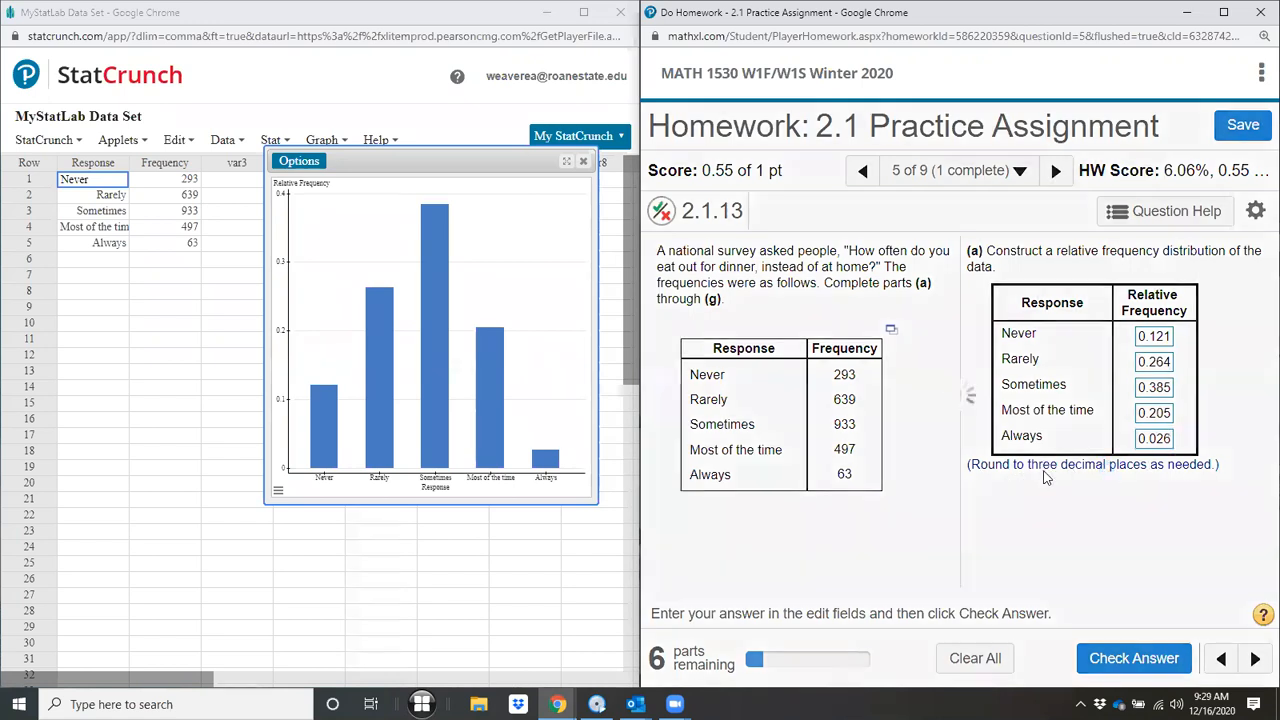
left_click(957, 467)
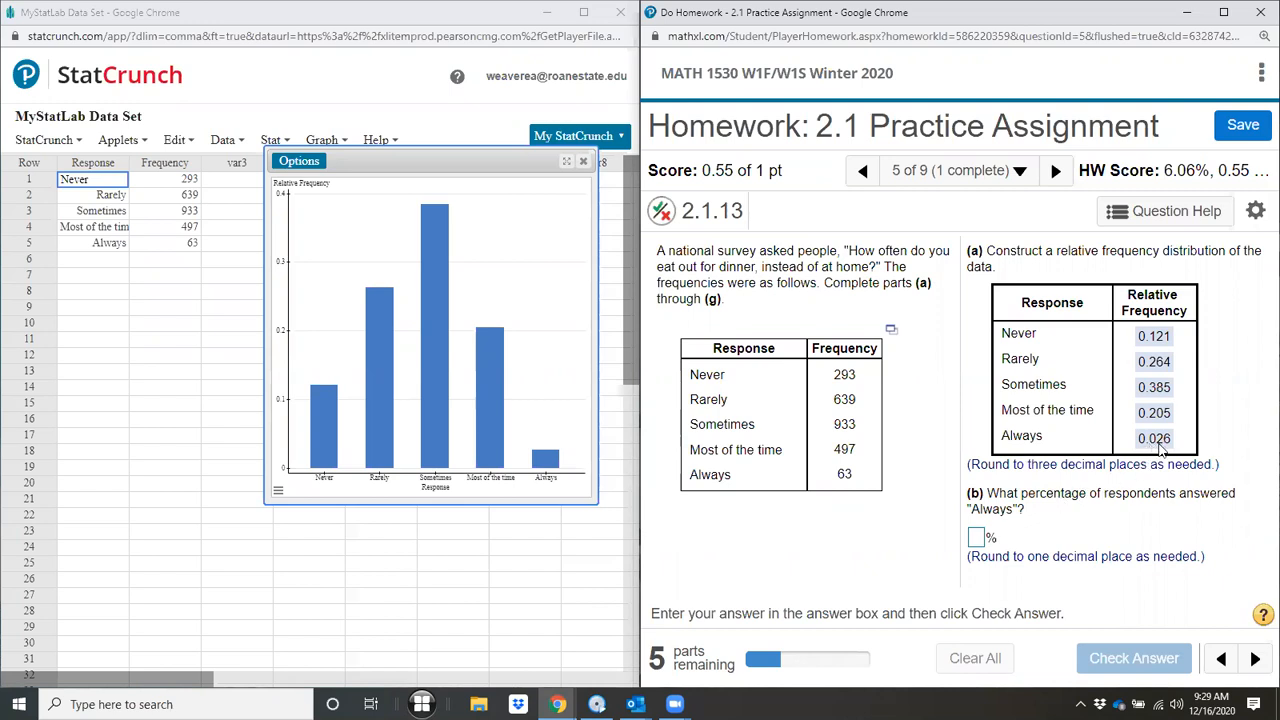
left_click(978, 538)
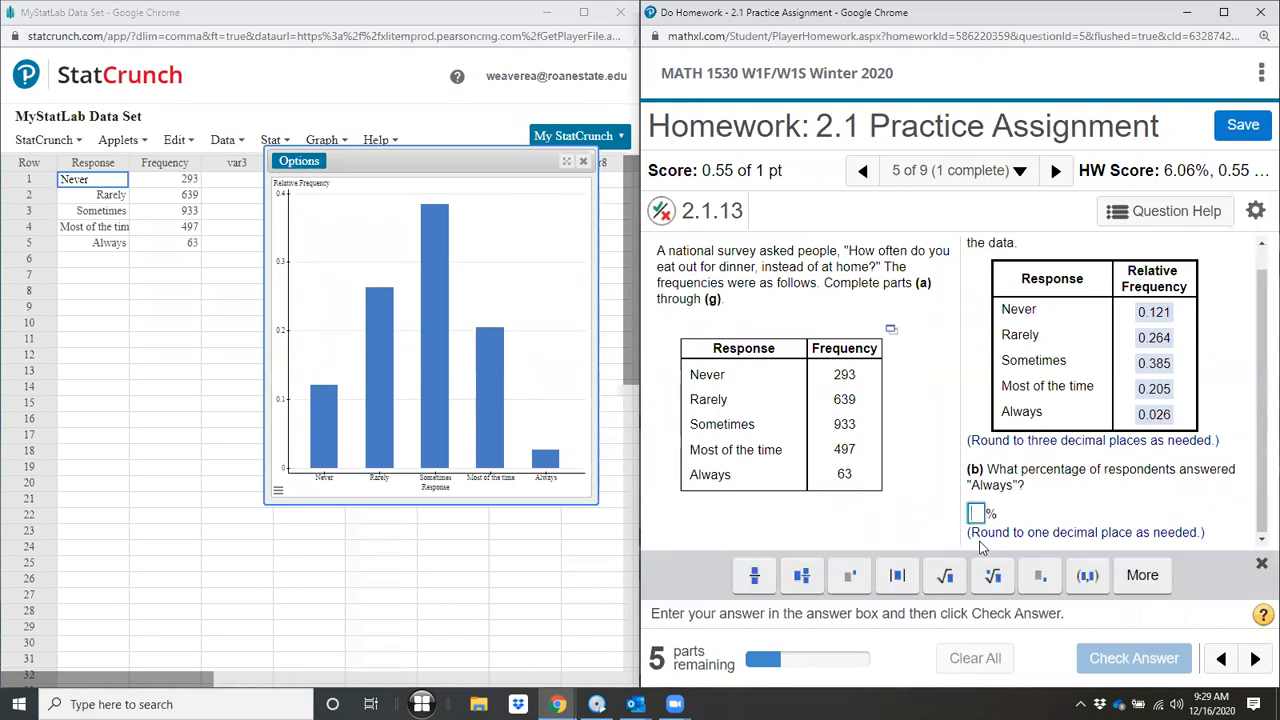
type("2.6")
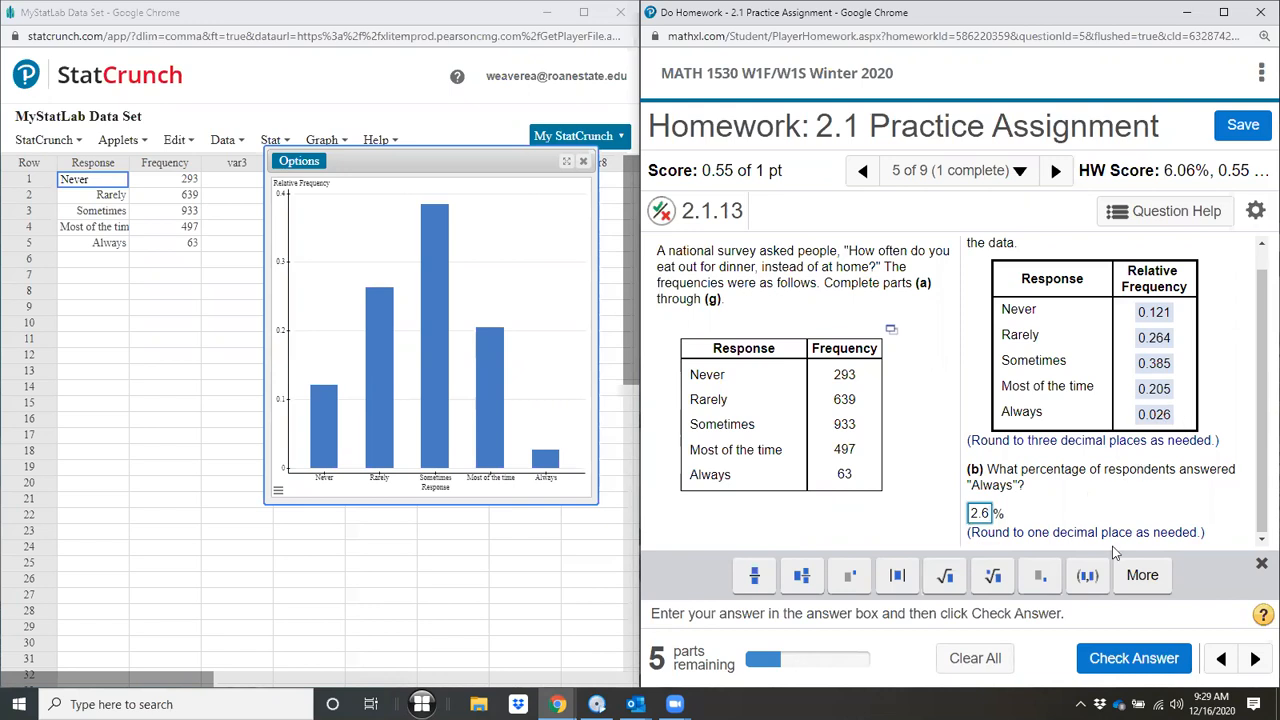
key("Return")
left_click(969, 468)
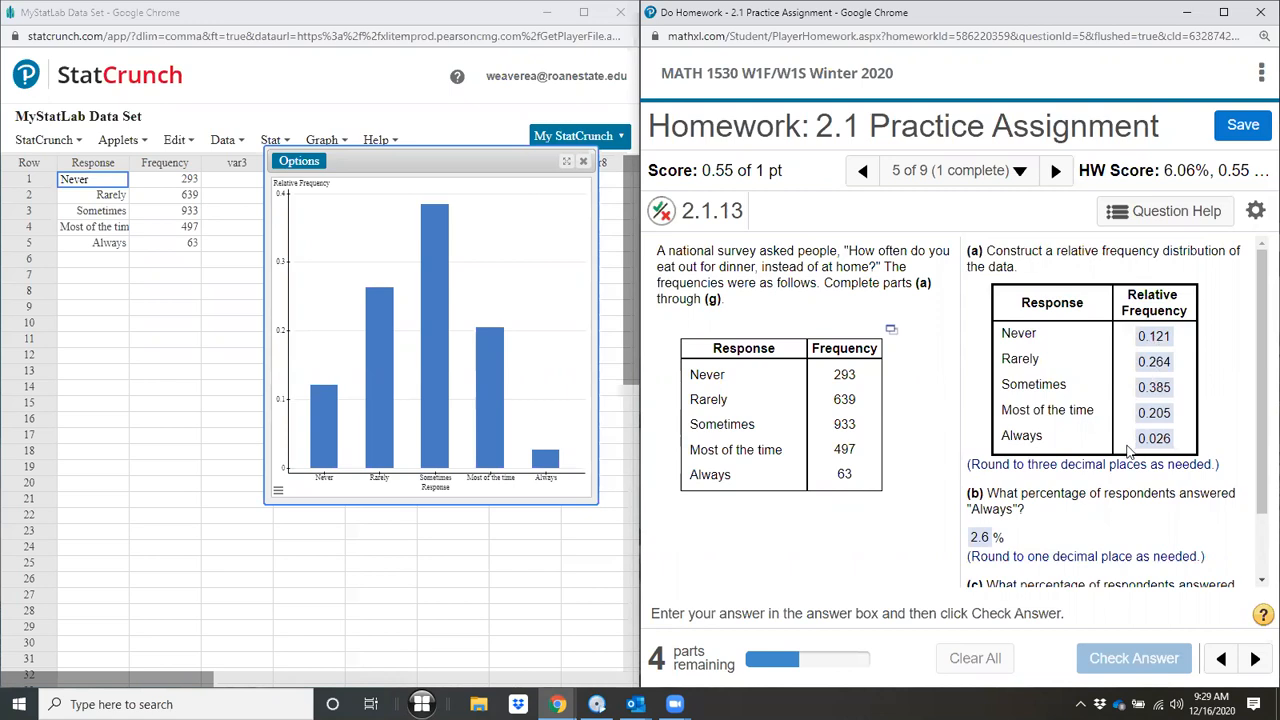
Step: Answer part (c) with 38.5% for "Never" or "Rarely", check it and continue to part (d)
scroll(1130, 445, "down", 1)
left_click(974, 557)
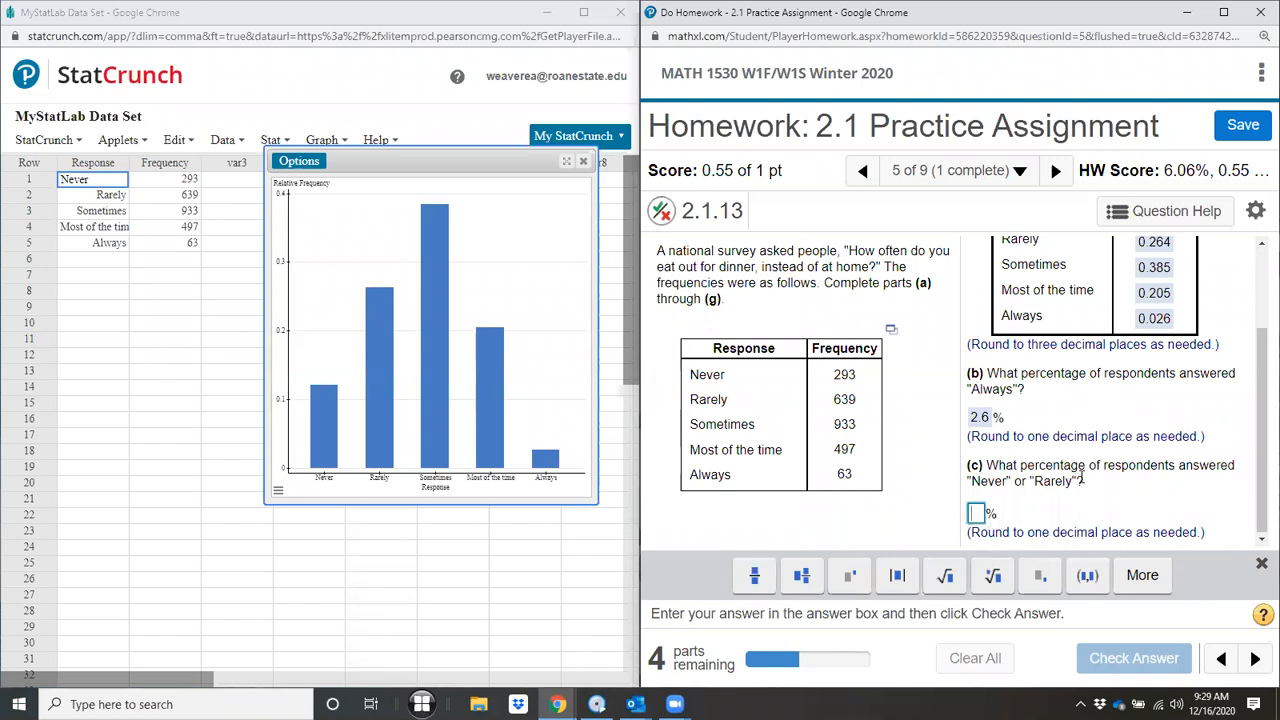
scroll(1080, 477, "up", 2)
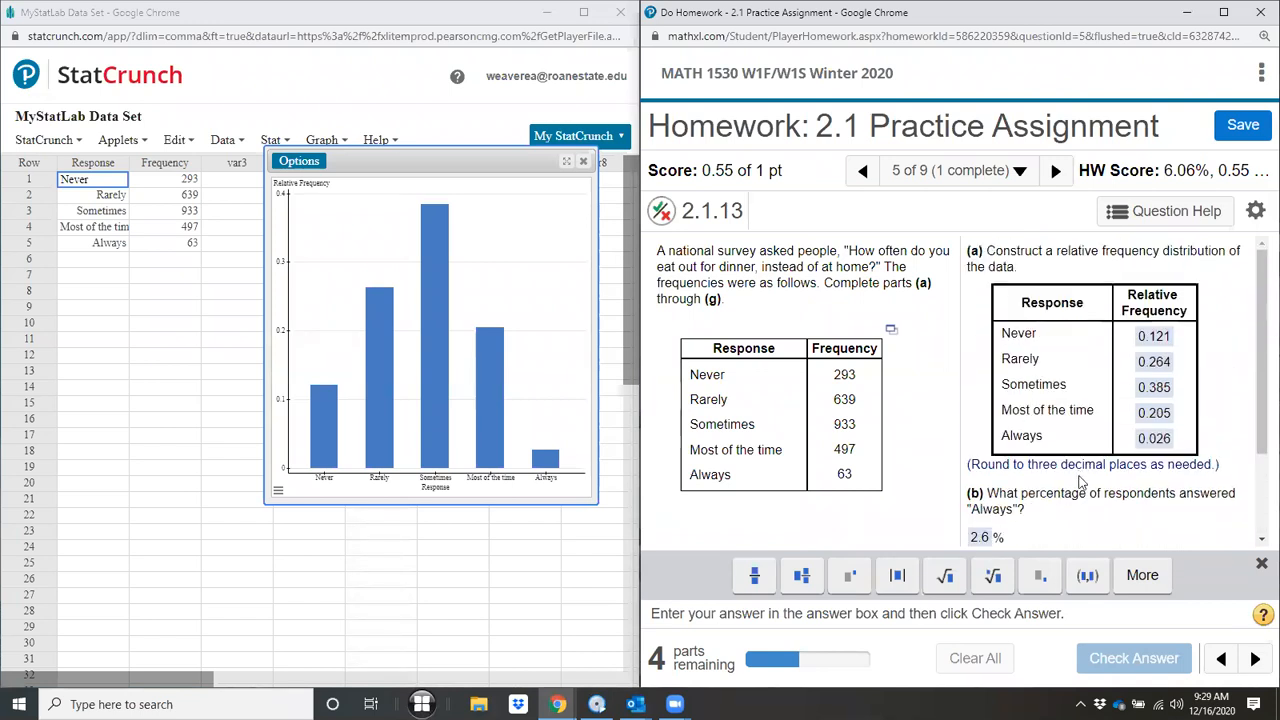
scroll(1080, 482, "down", 1)
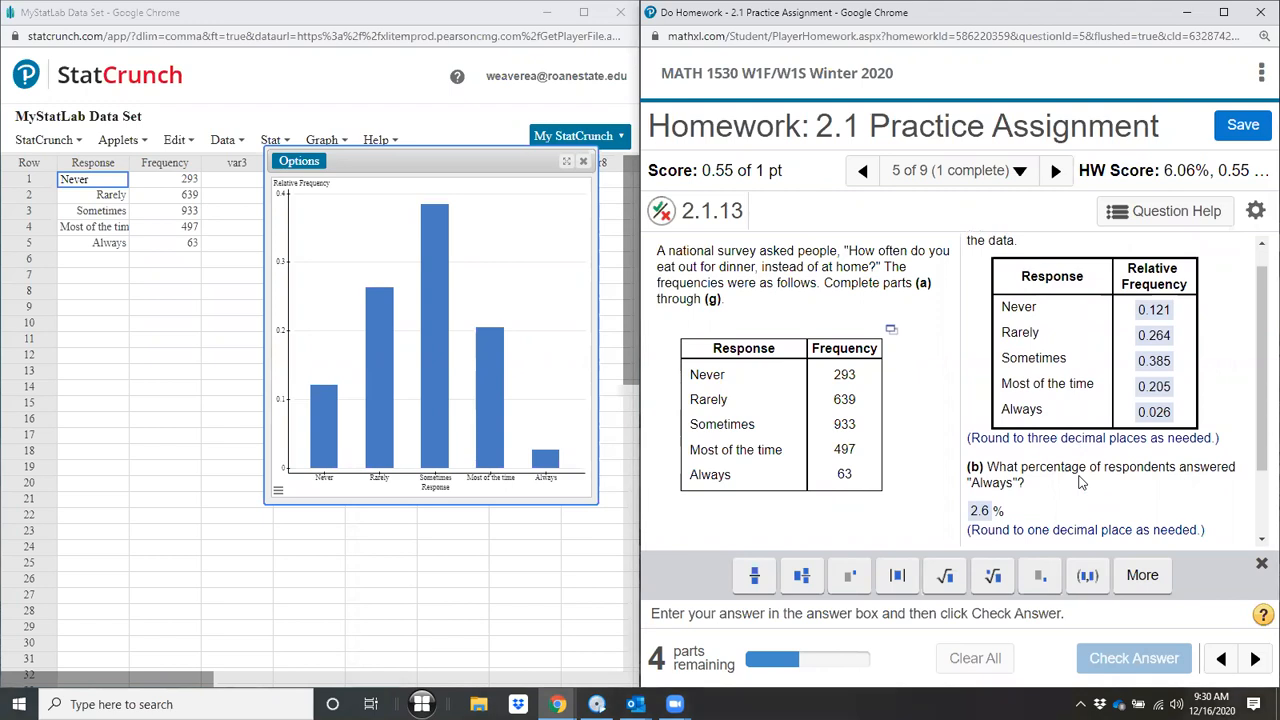
scroll(1080, 482, "down", 2)
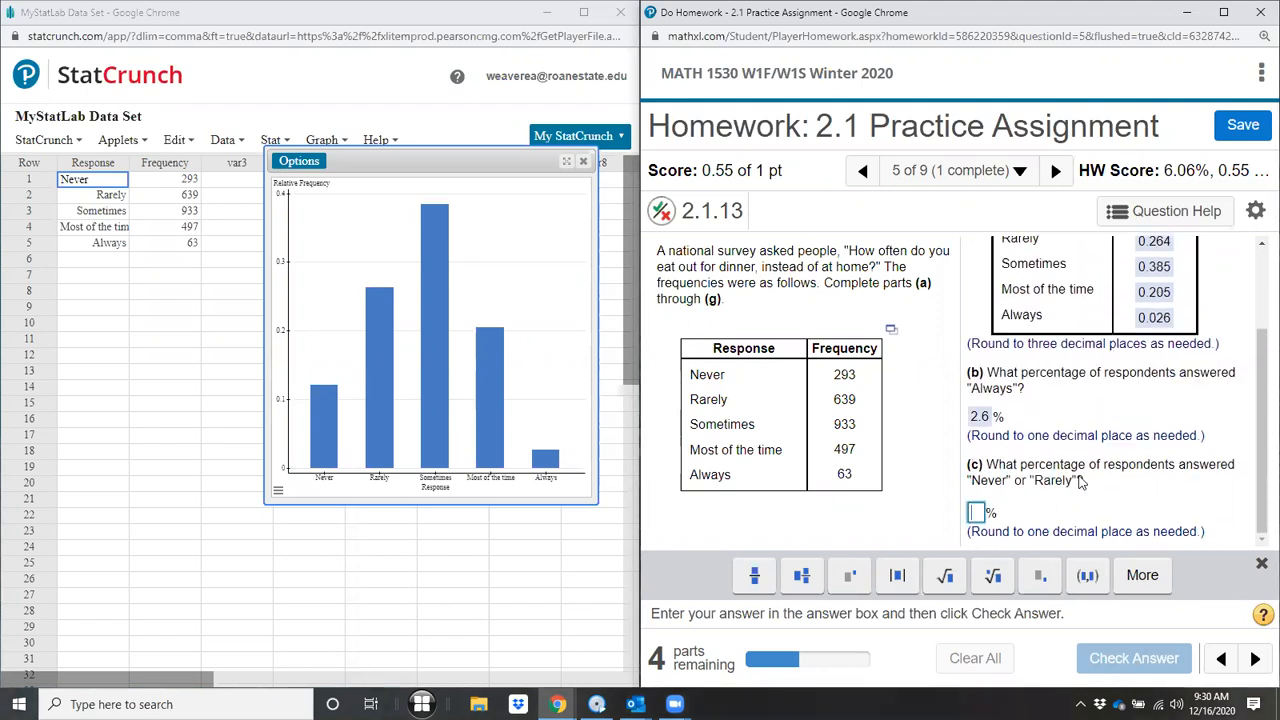
left_click(975, 513)
type("38.5")
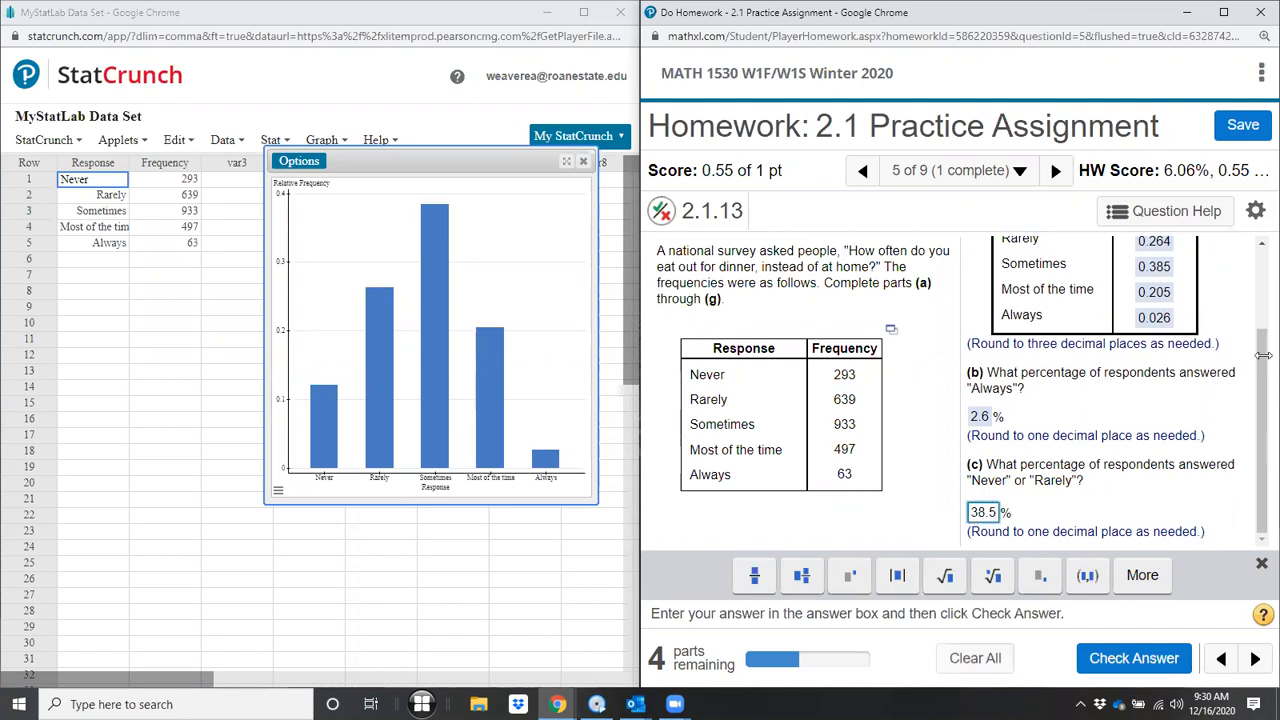
left_click(1258, 399)
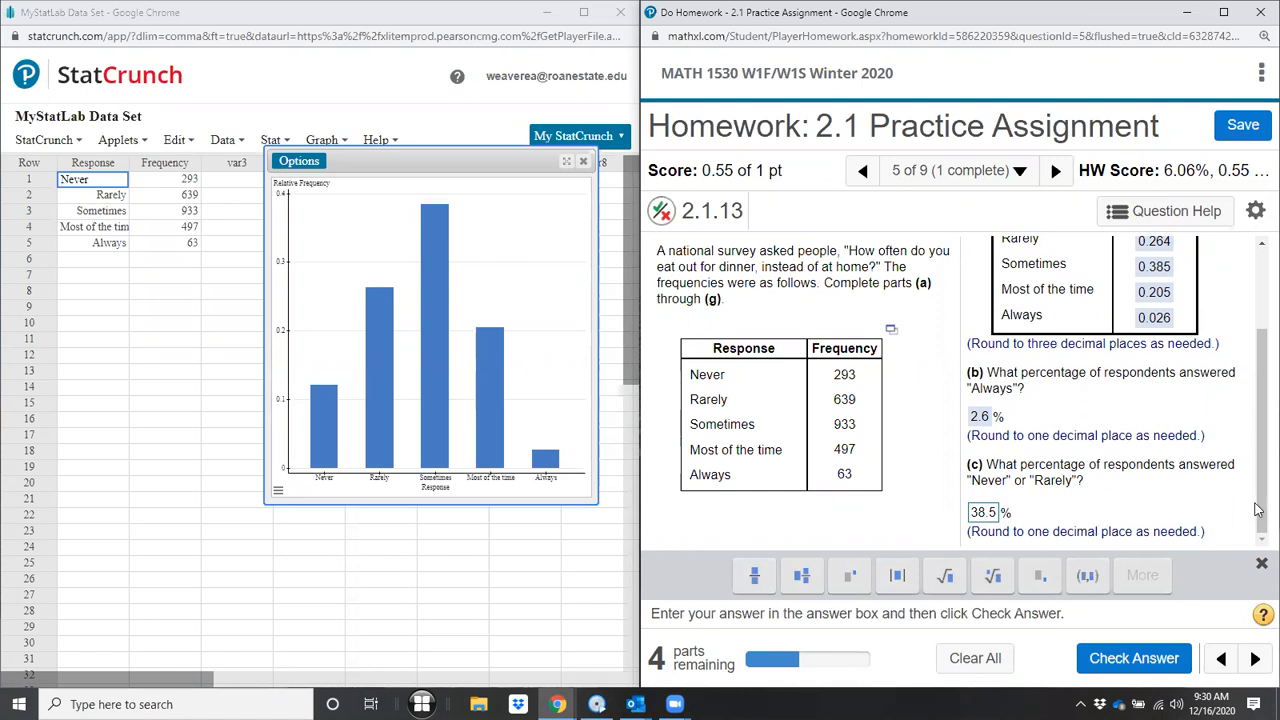
left_click(1134, 658)
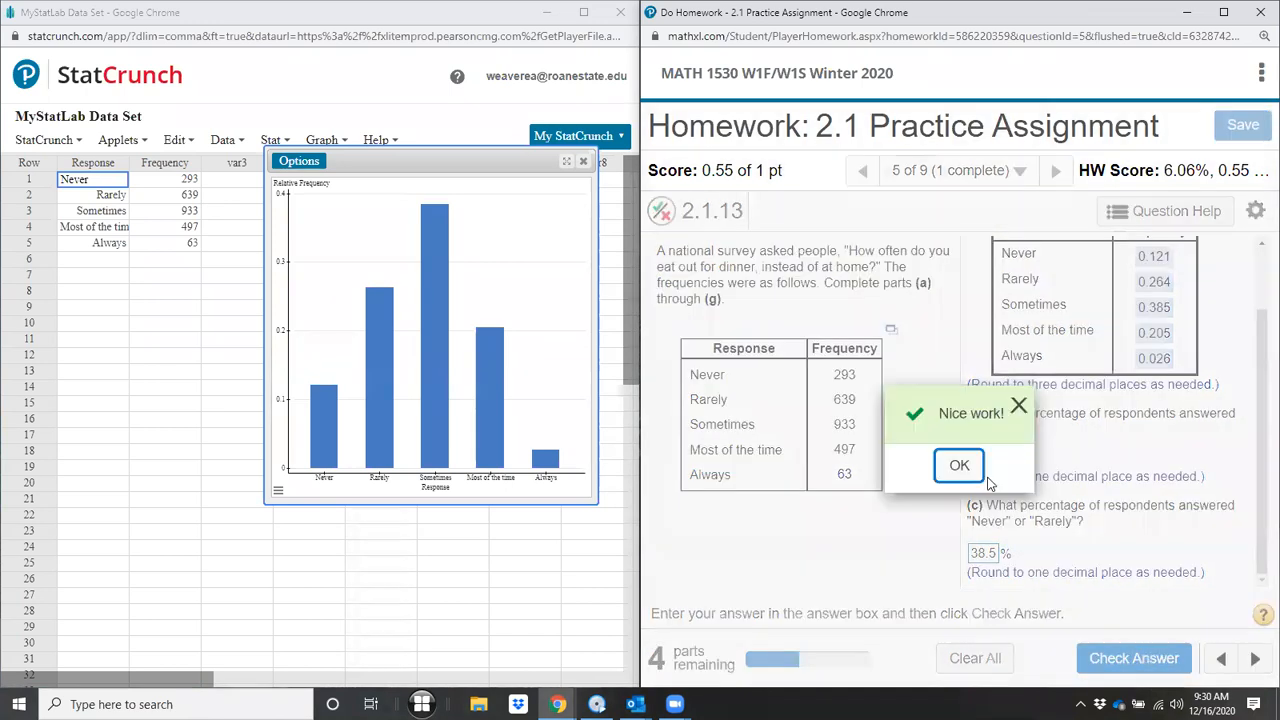
left_click(957, 462)
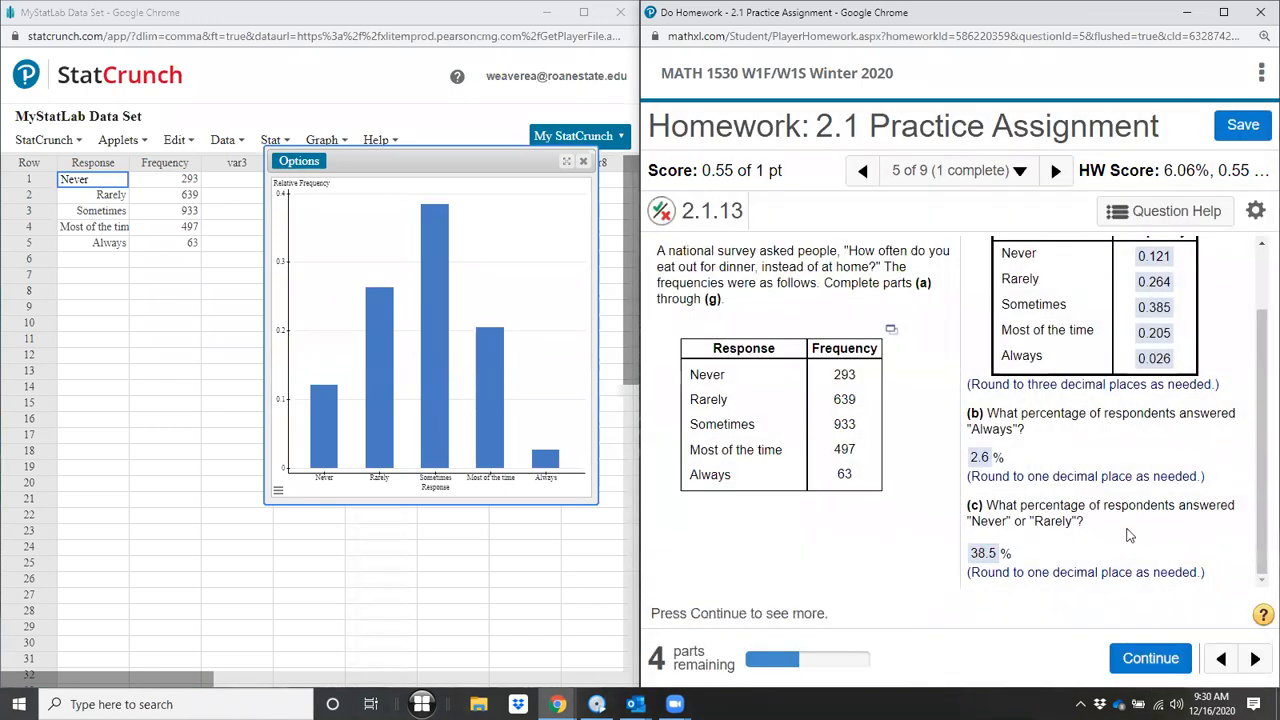
left_click(1130, 660)
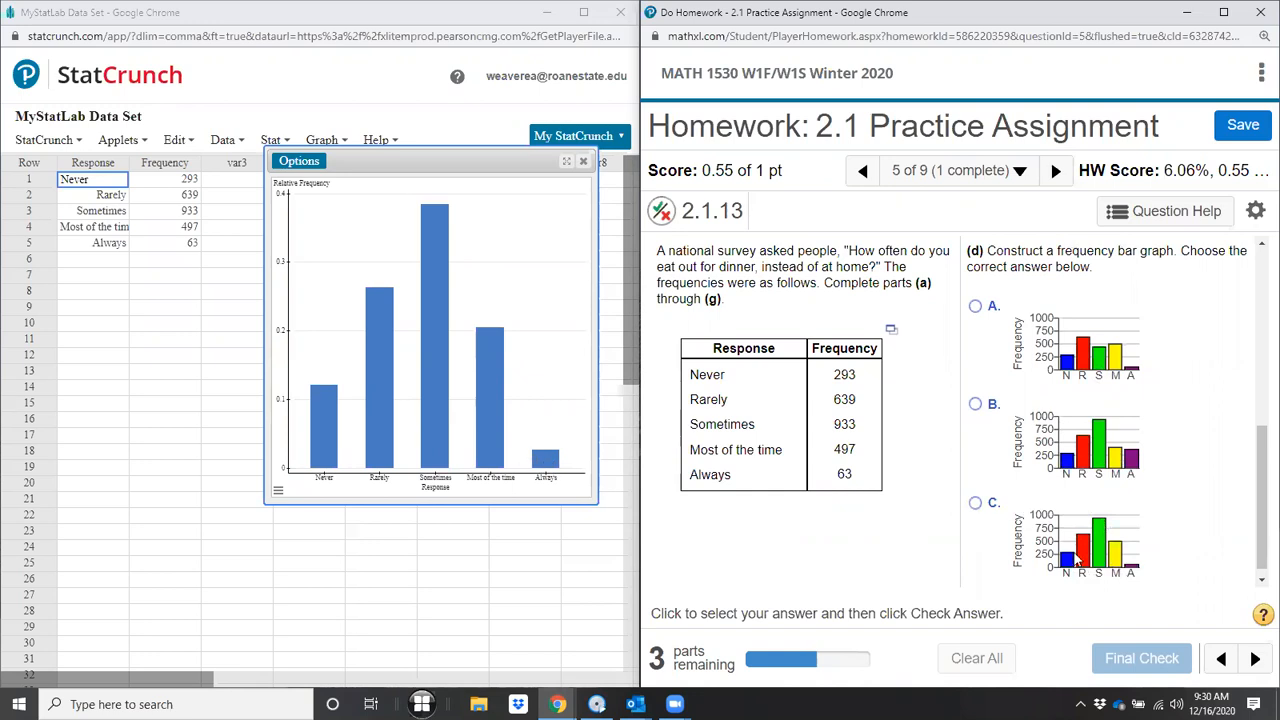
Step: Choose graph C as the frequency bar graph in part (d), check it and continue to part (e)
left_click(976, 504)
scroll(1181, 563, "down", 1)
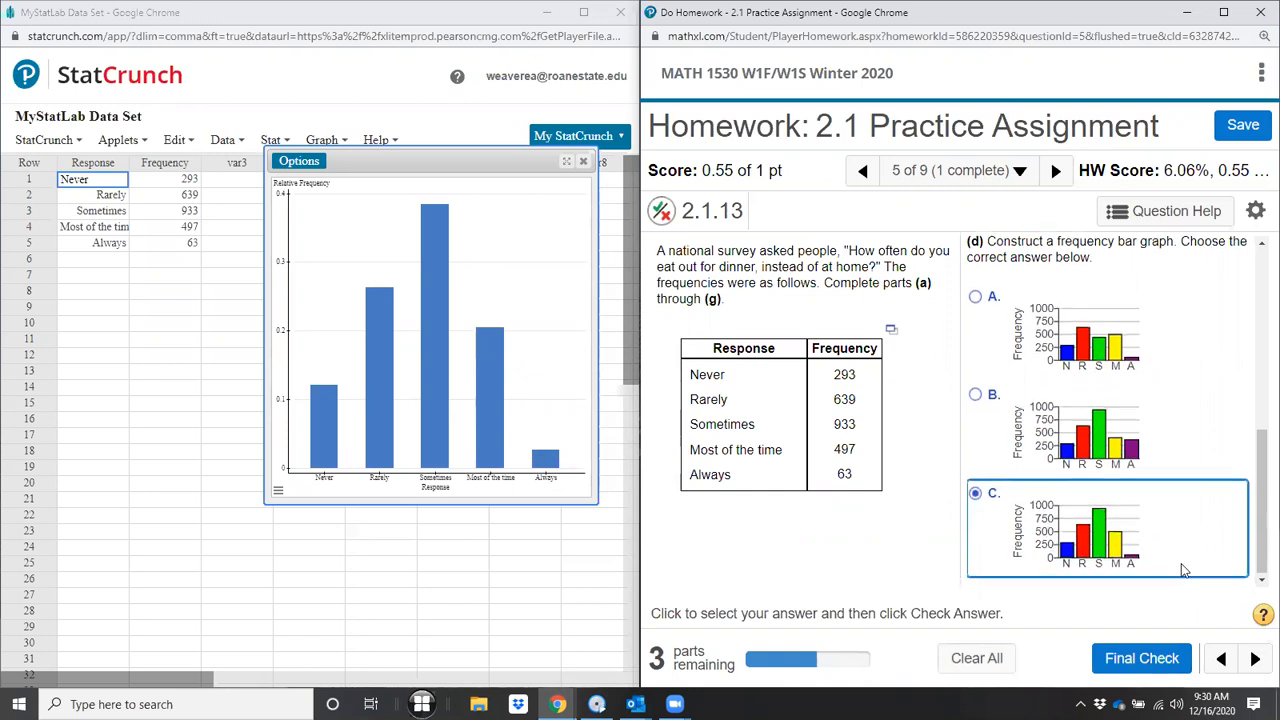
left_click(1160, 658)
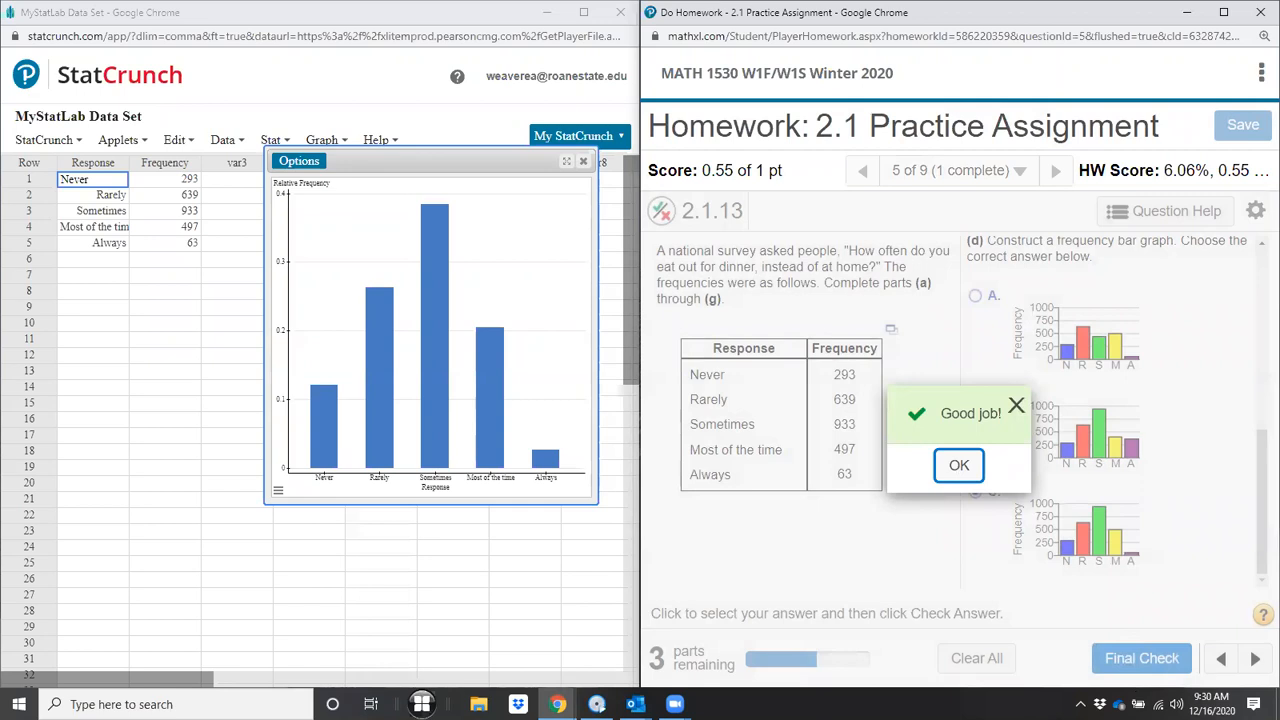
left_click(959, 465)
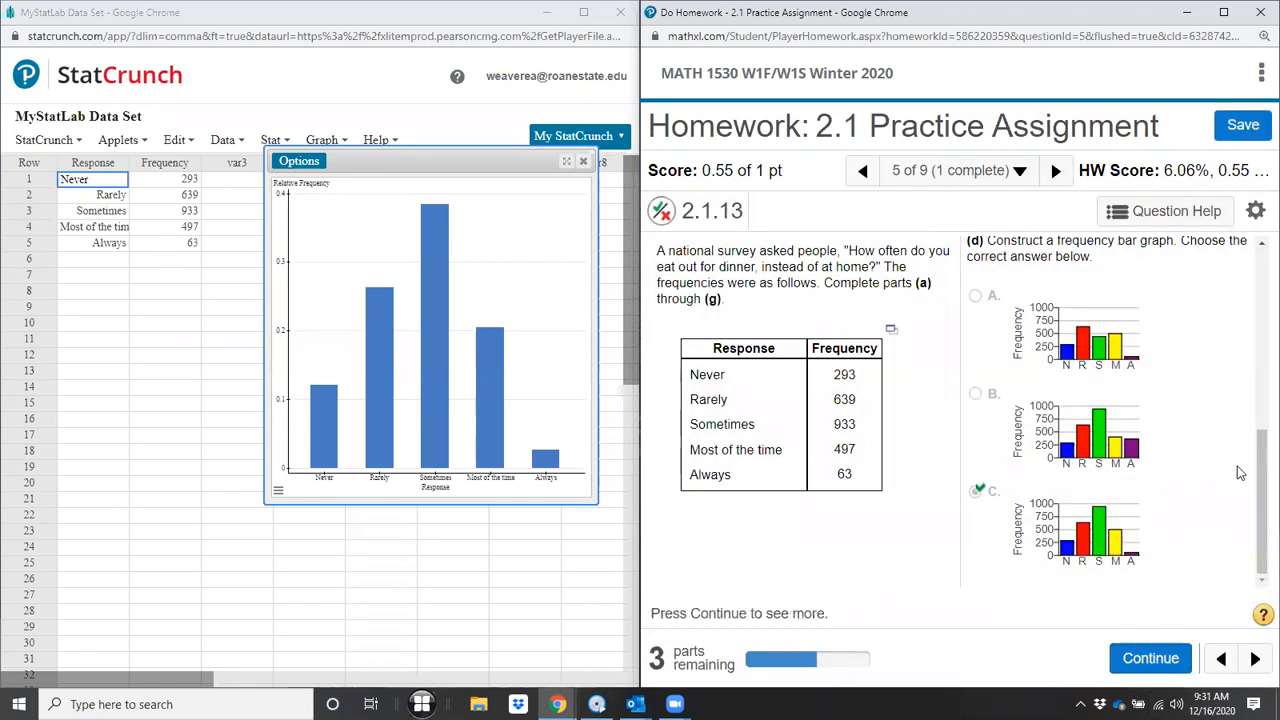
left_click(1150, 659)
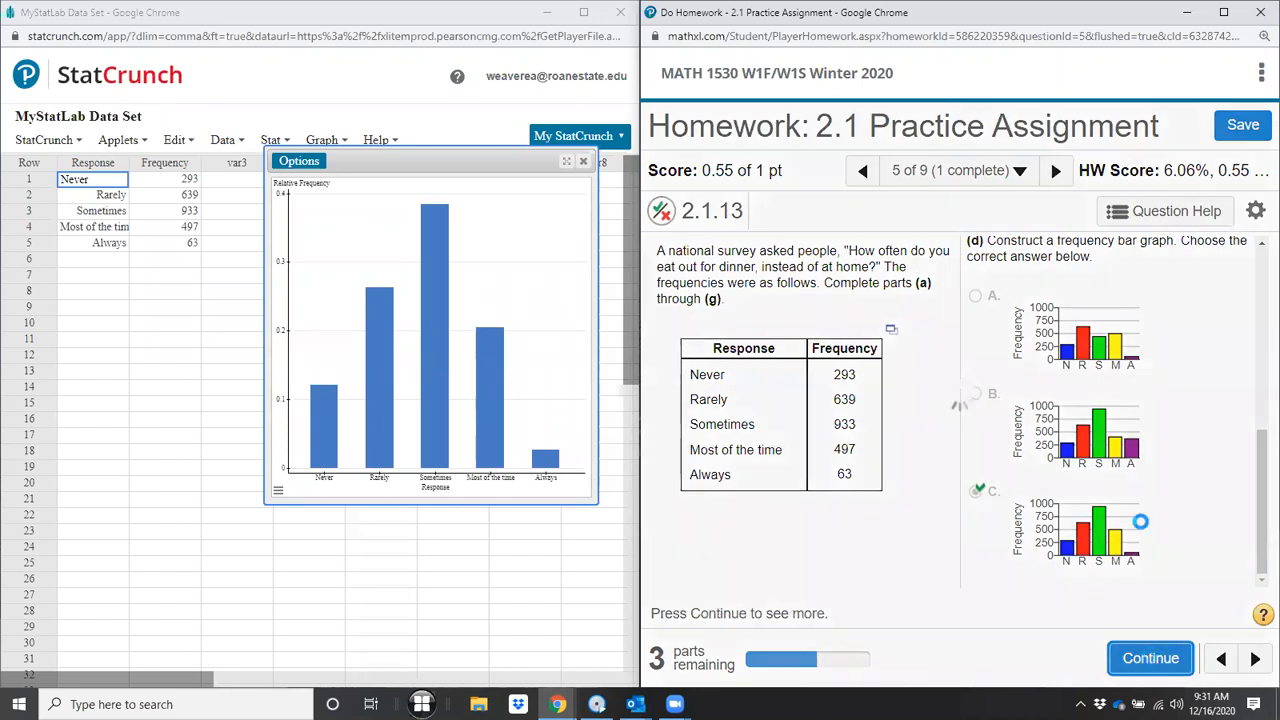
Step: Compare the bar graph options, choose B as the relative frequency bar graph in part (e), check it and continue to part (f)
scroll(1148, 483, "up", 4)
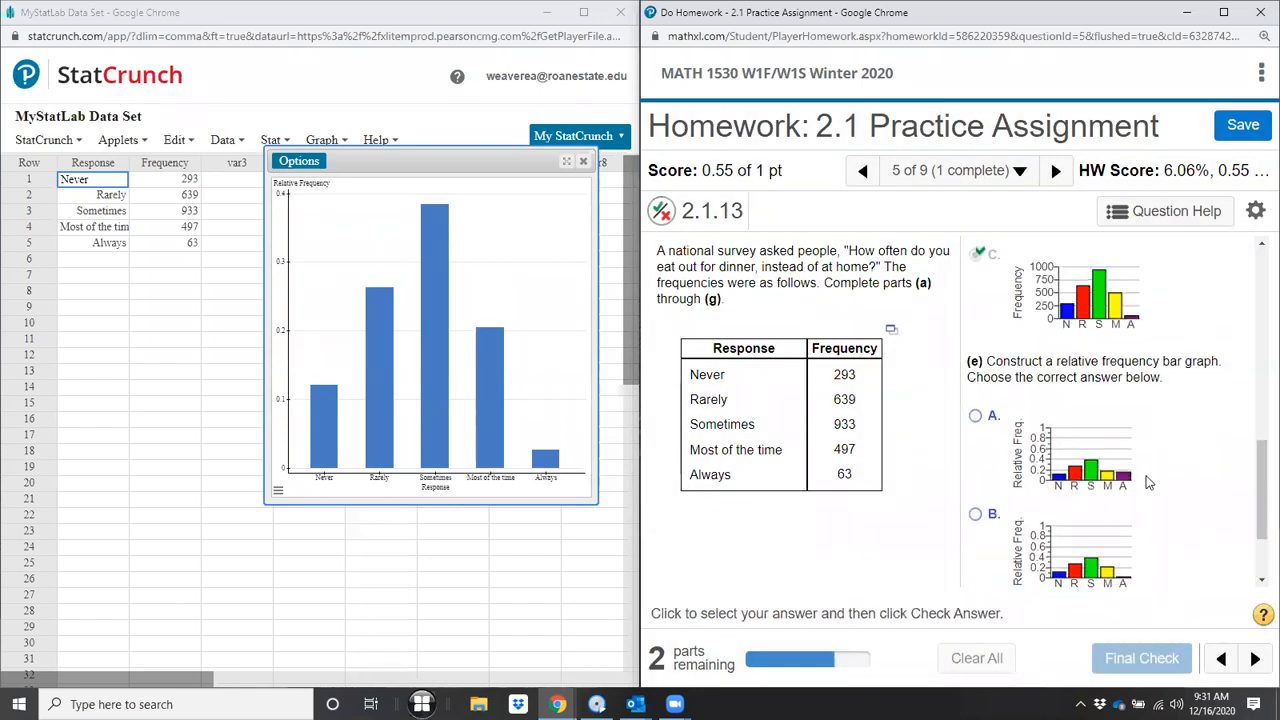
scroll(1148, 483, "down", 3)
scroll(1148, 483, "up", 2)
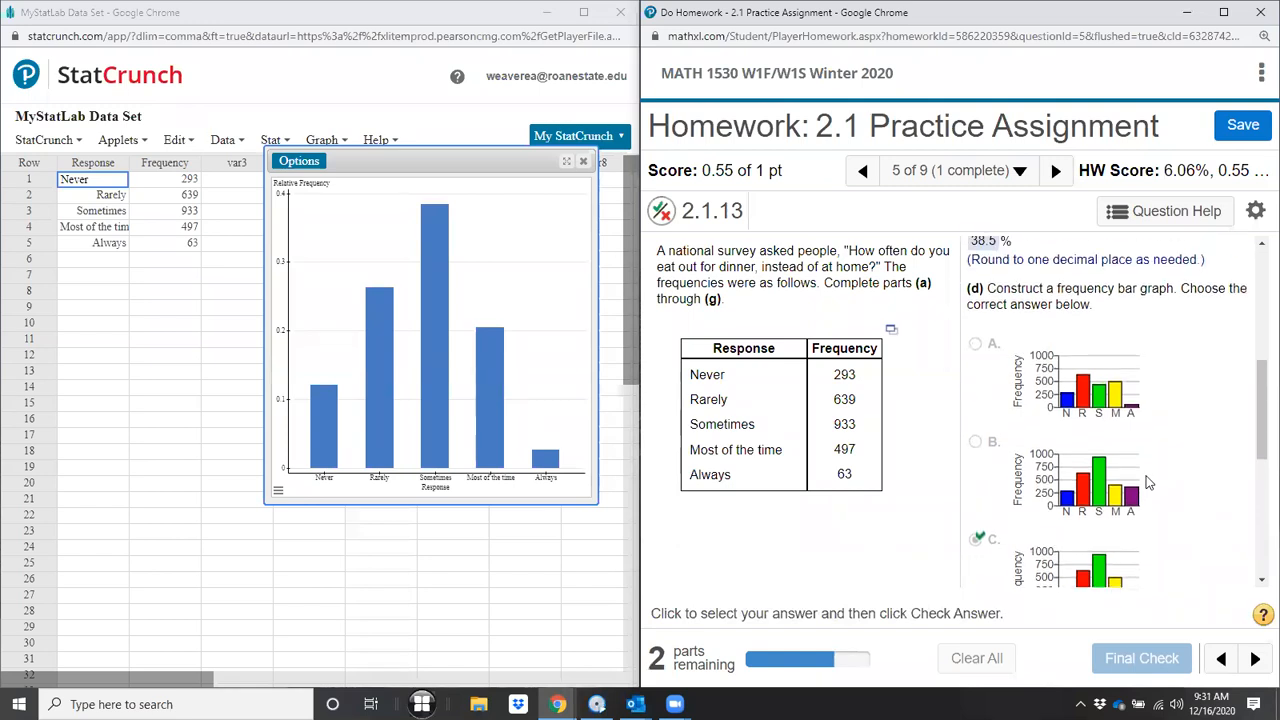
scroll(1148, 483, "down", 4)
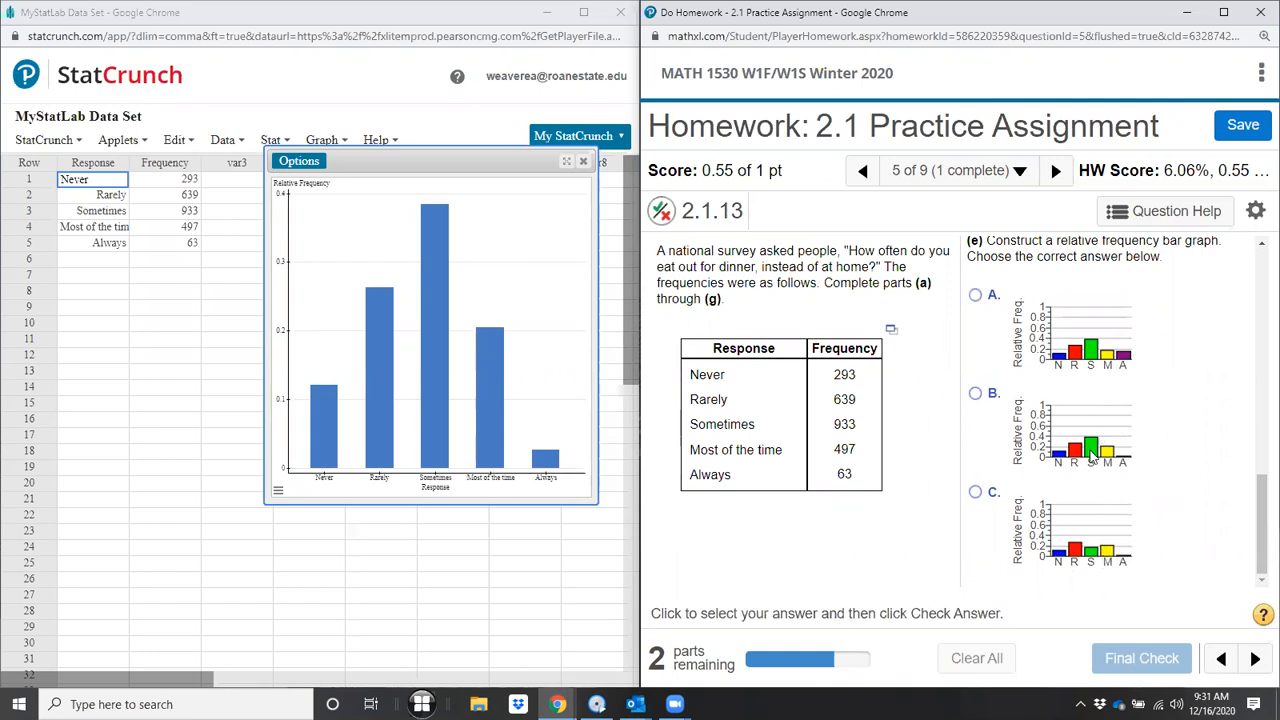
scroll(1092, 422, "up", 5)
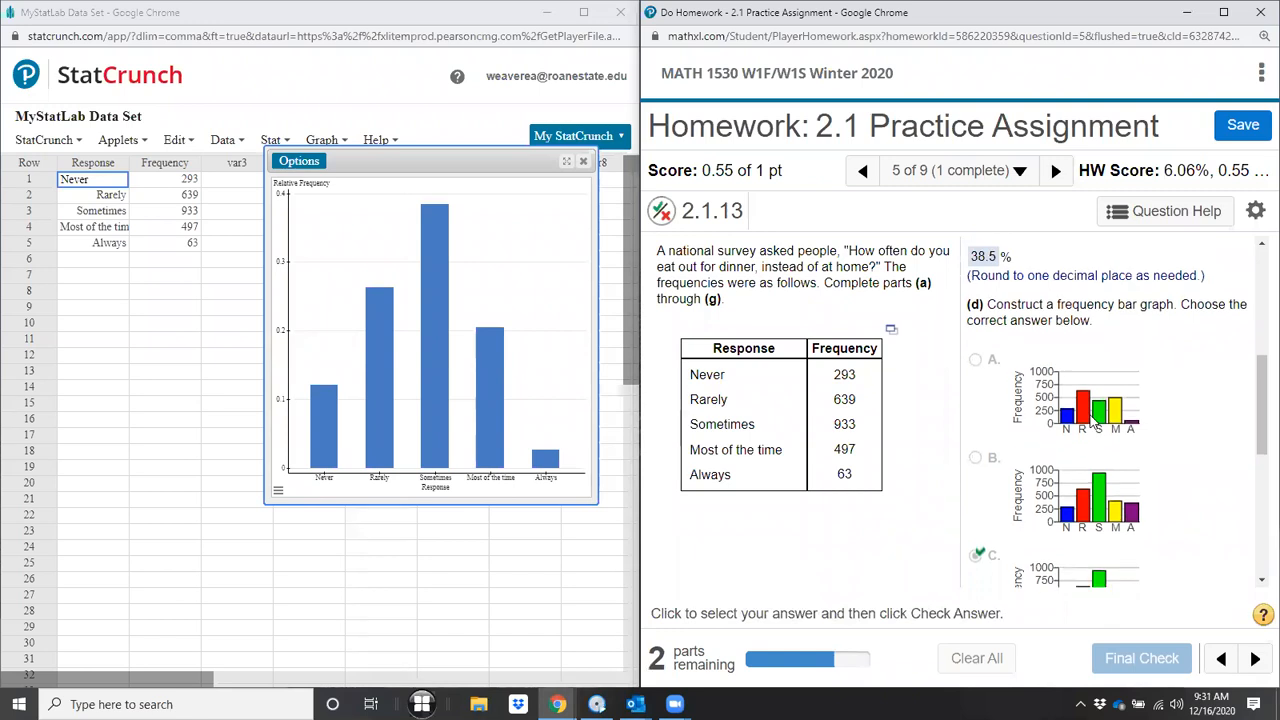
scroll(1092, 422, "down", 2)
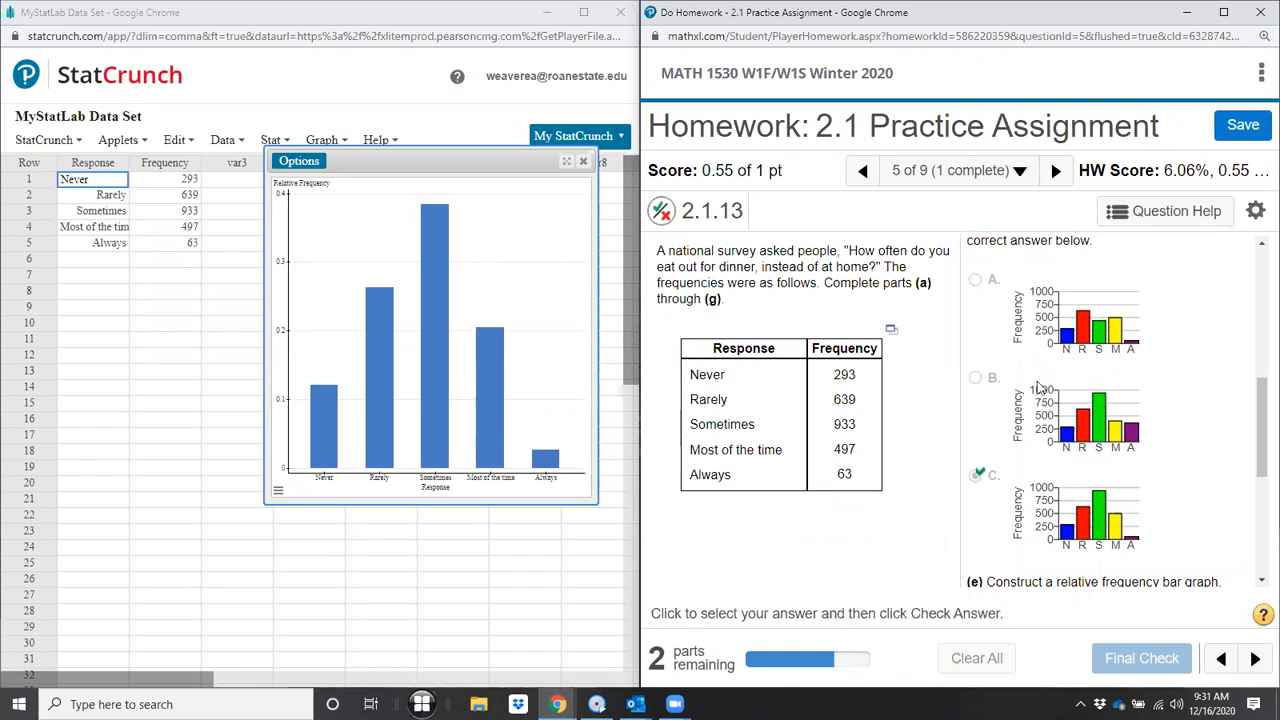
scroll(1063, 418, "down", 3)
scroll(1063, 418, "down", 3)
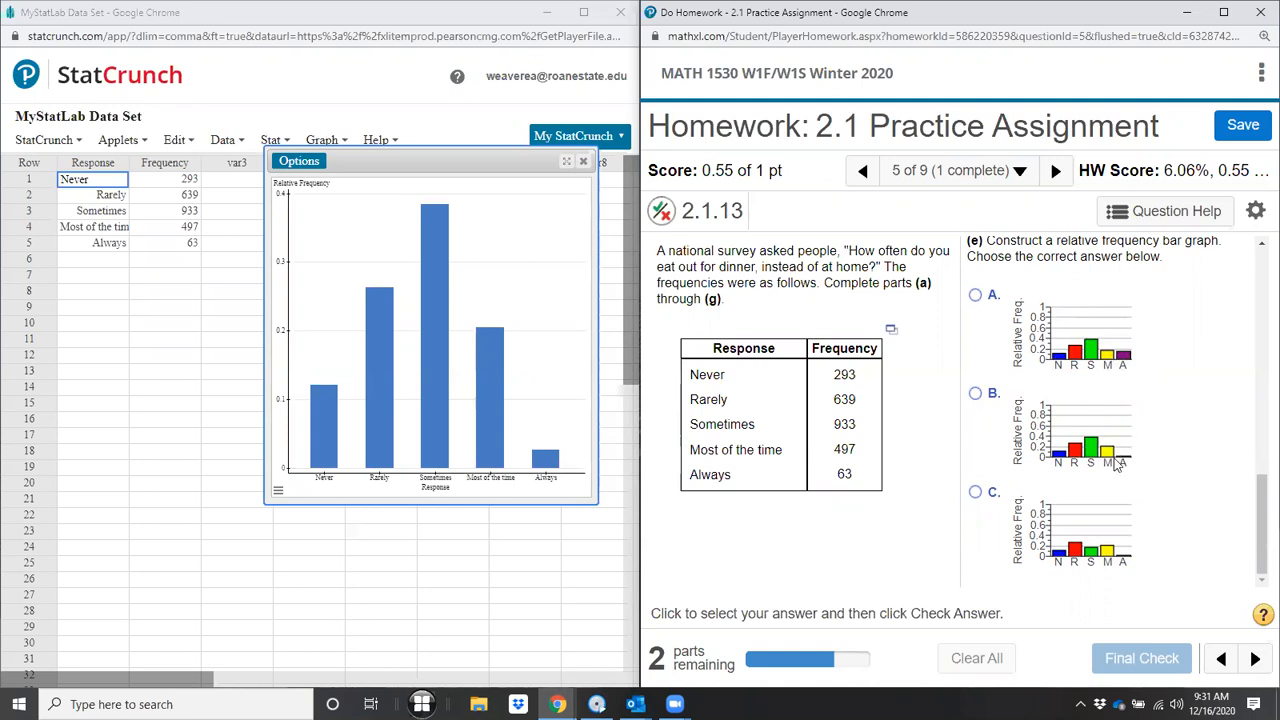
left_click(976, 394)
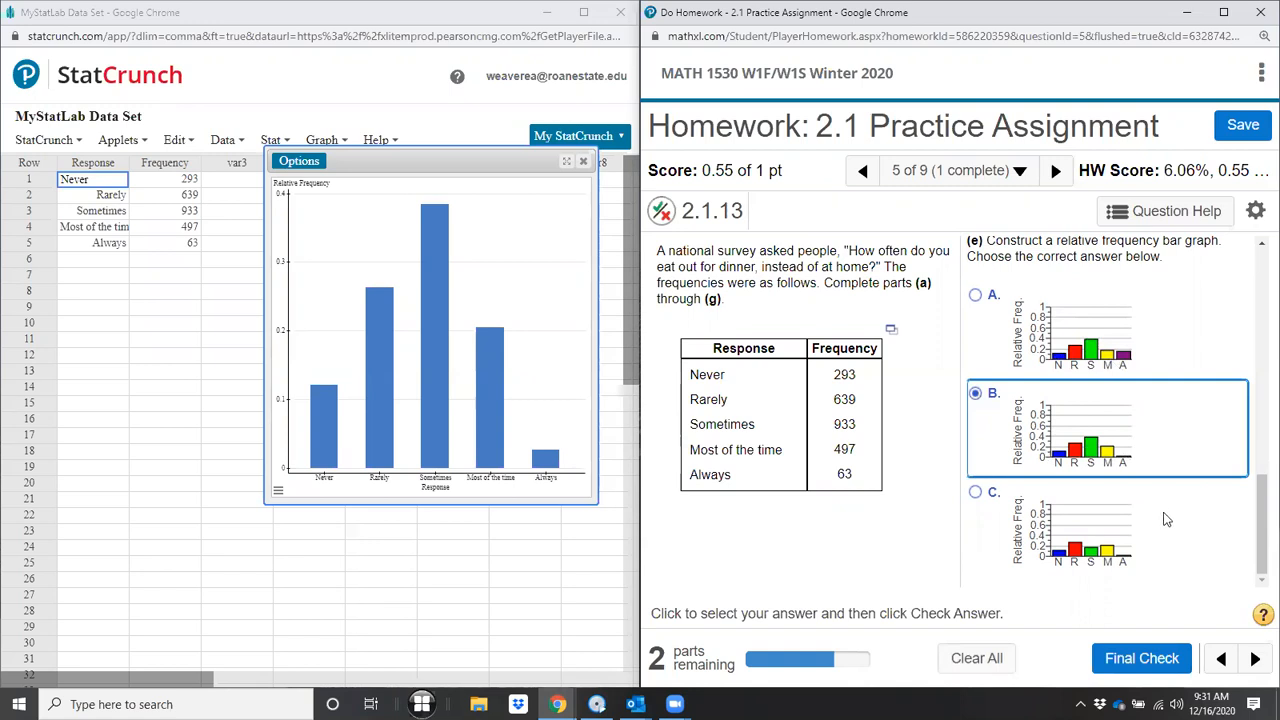
left_click(1128, 658)
left_click(961, 466)
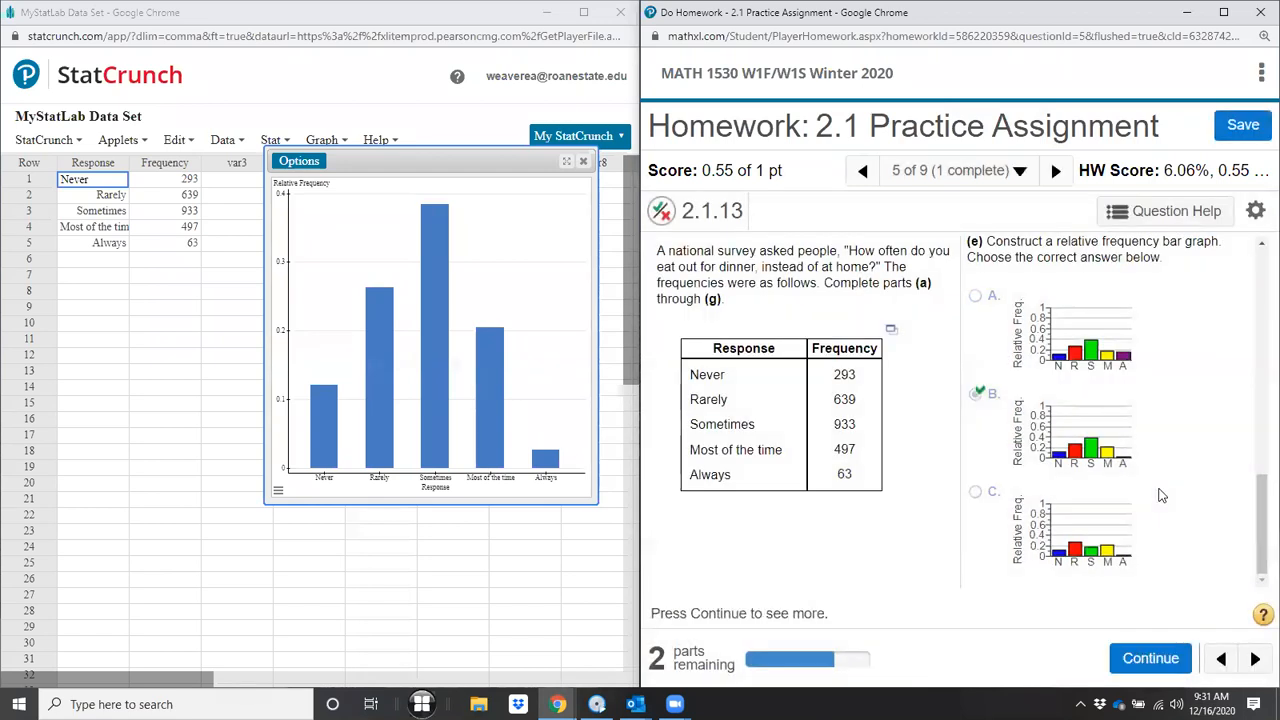
left_click(1148, 658)
scroll(1178, 472, "down", 3)
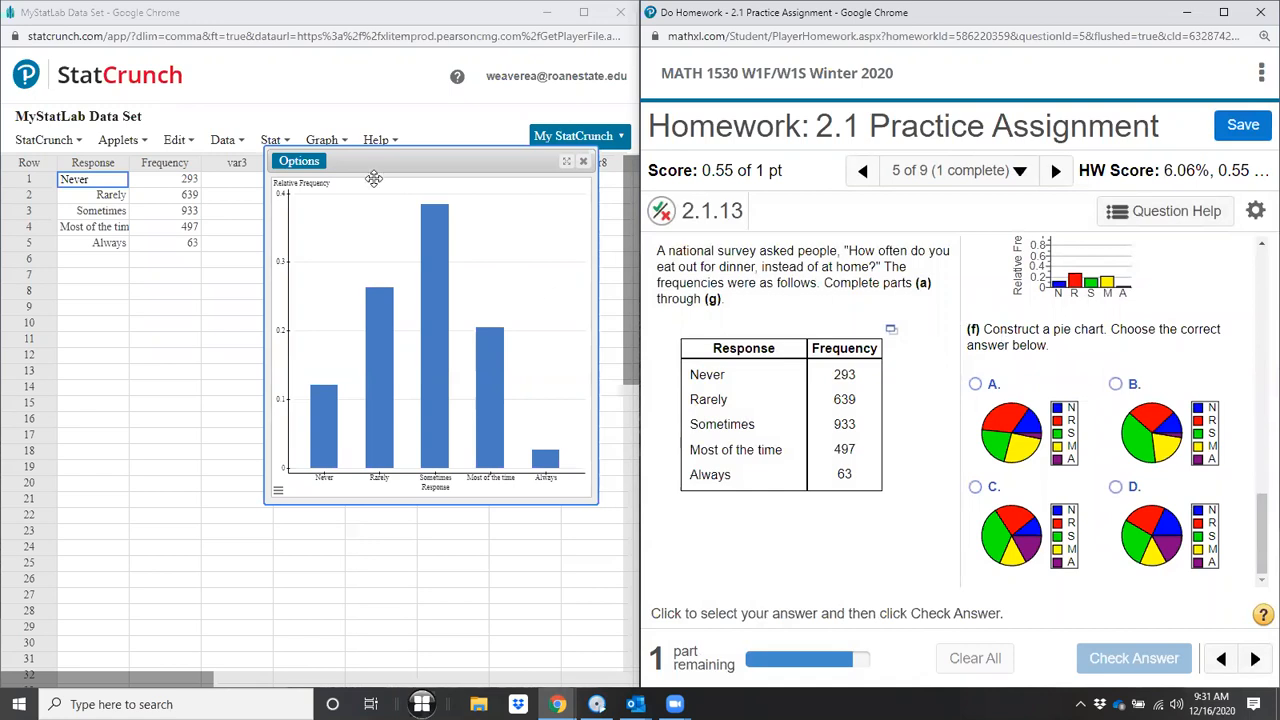
Step: In the StatCrunch window, move the bar plot aside and start a pie chart with summary data
left_click_drag(288, 233, 117, 325)
left_click(338, 145)
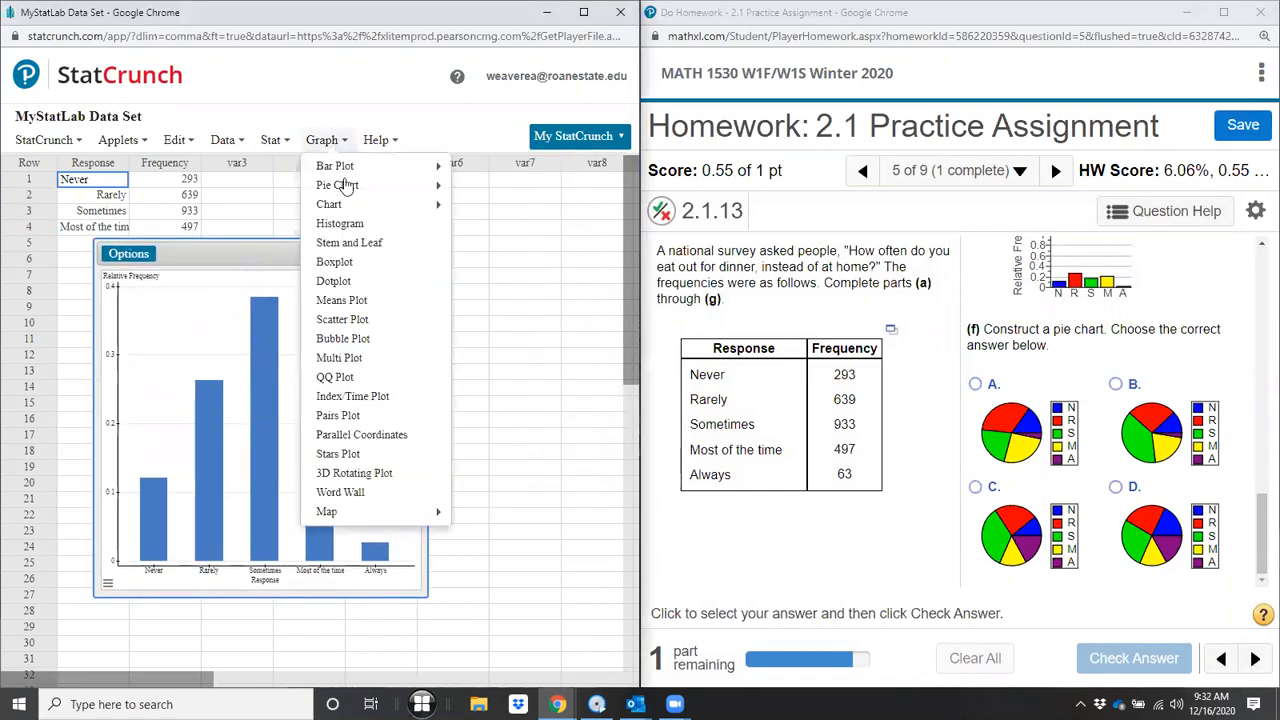
mouse_move(343, 186)
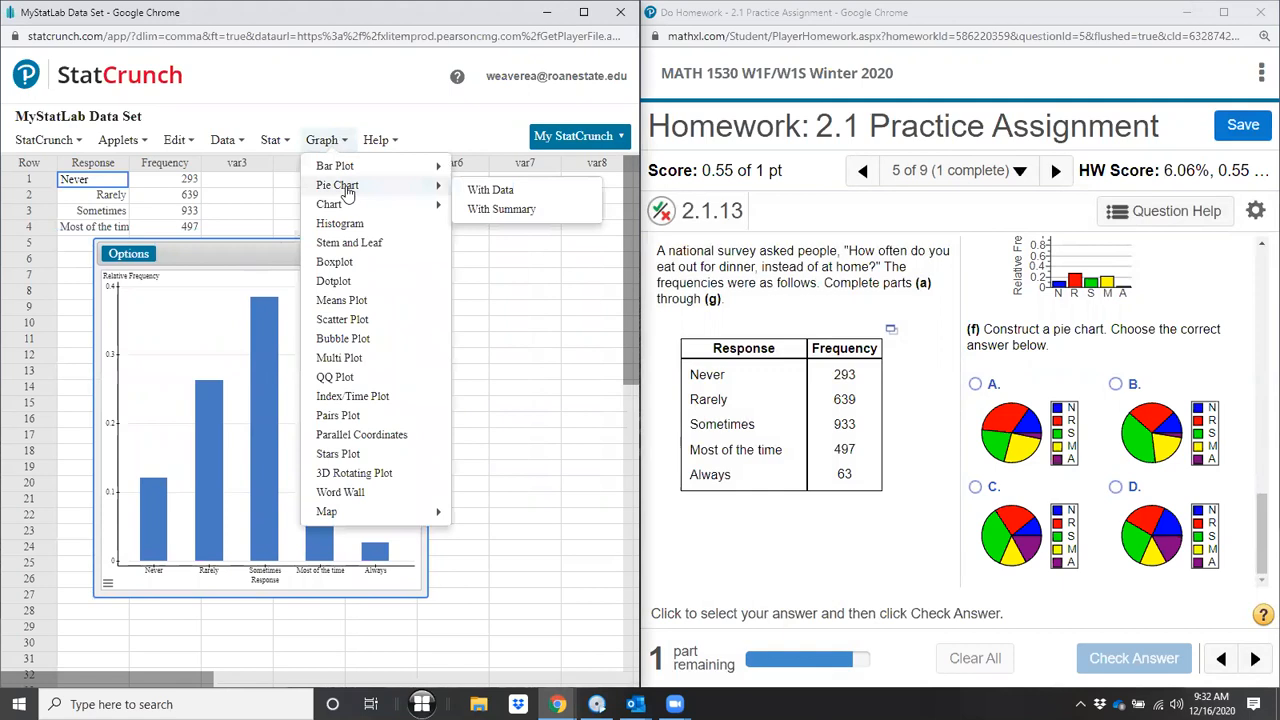
left_click(510, 210)
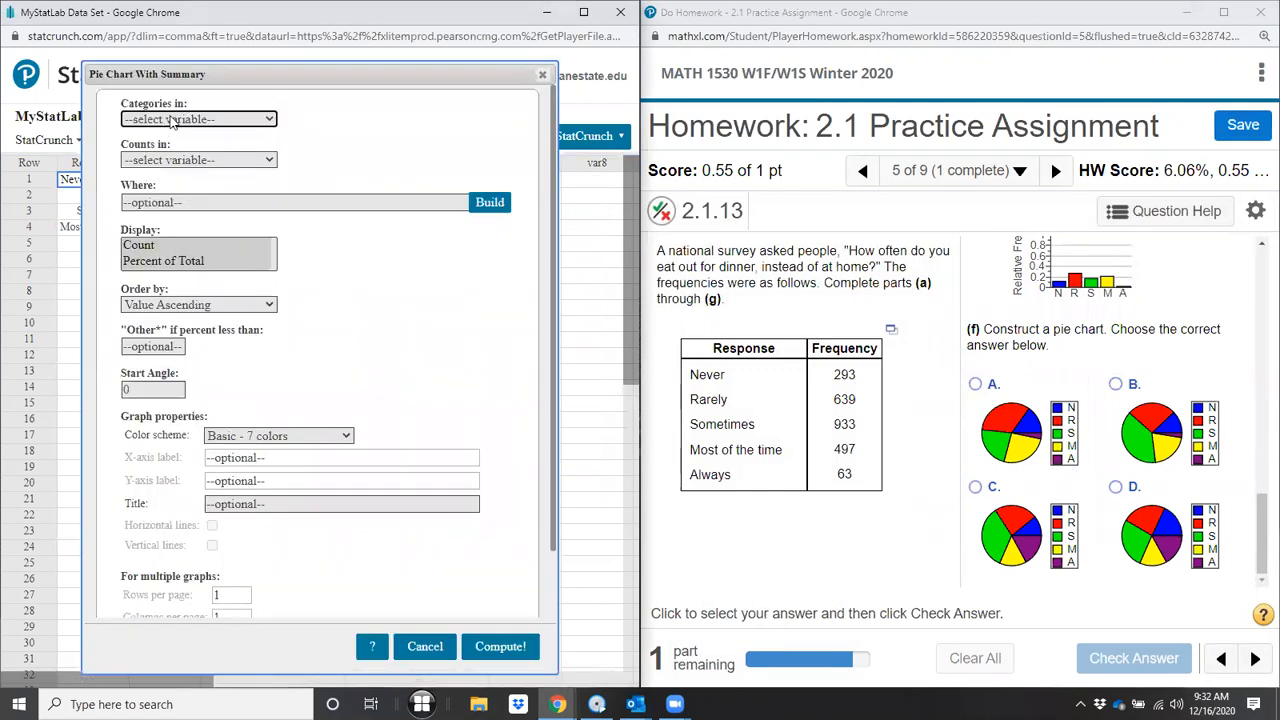
Step: Set the pie chart's categories to Response, its counts to Frequency and its order to Worksheet
left_click(183, 121)
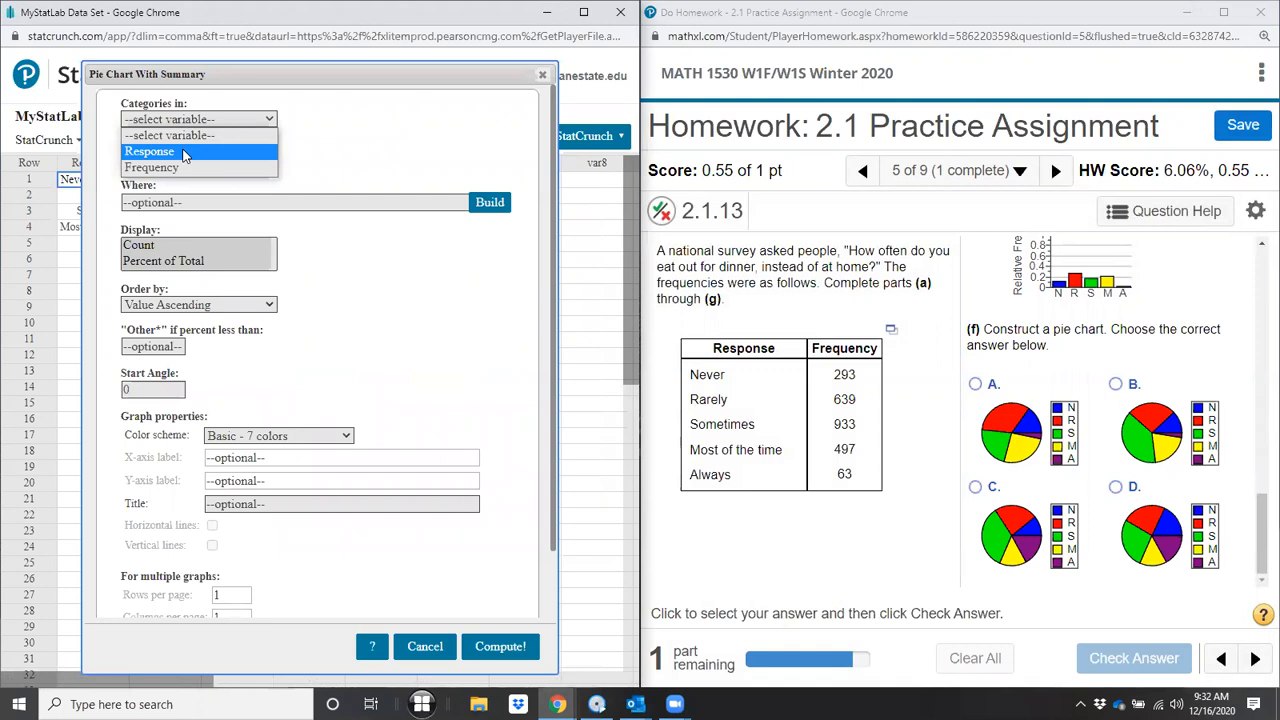
left_click(186, 150)
left_click(197, 160)
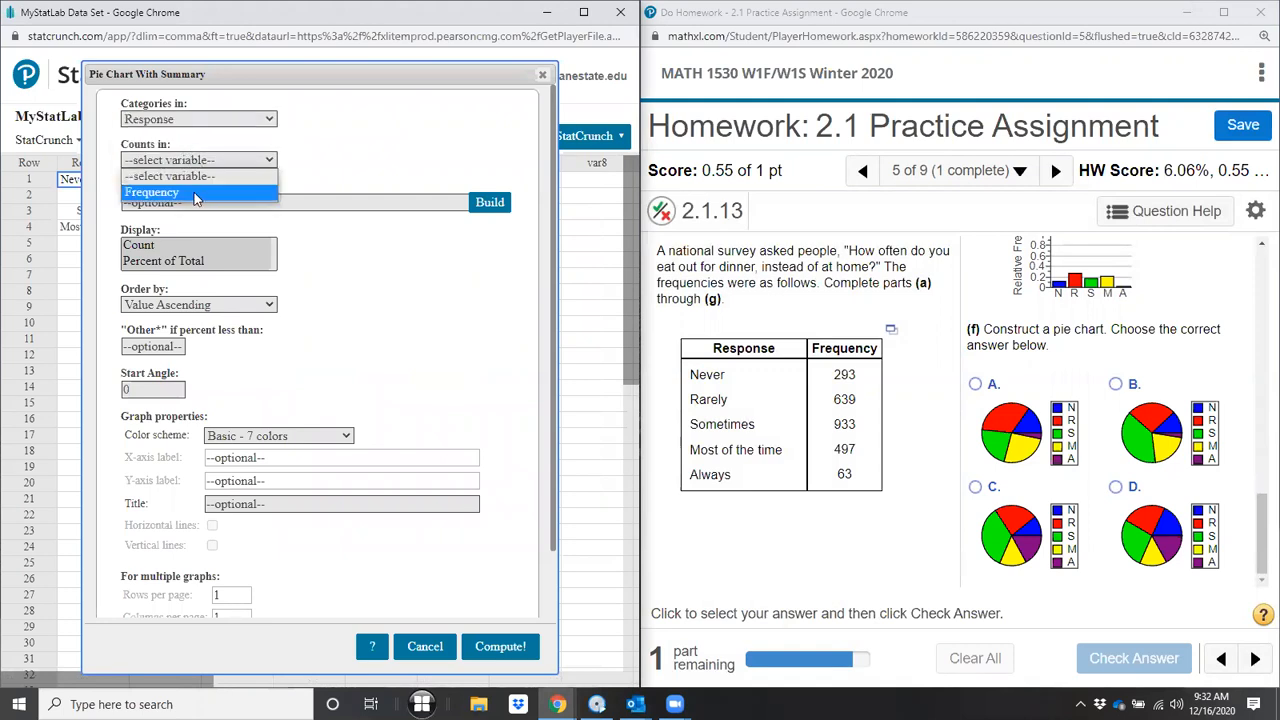
left_click(194, 189)
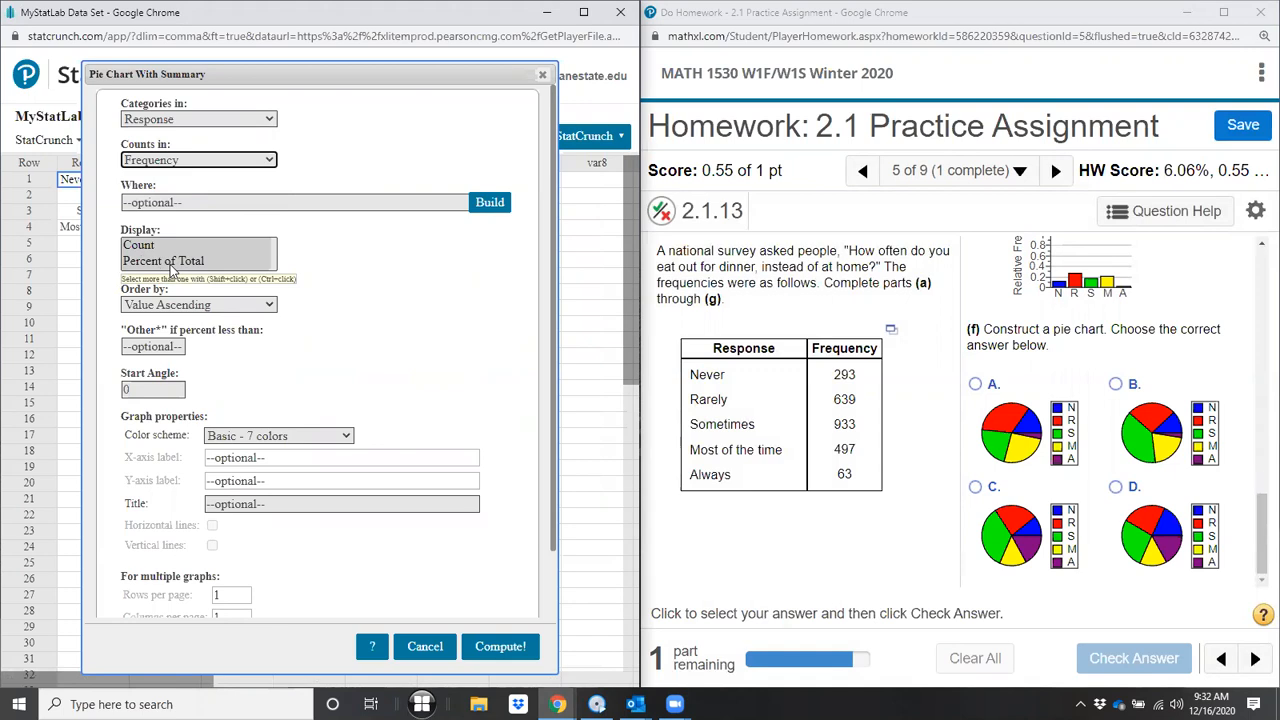
left_click(200, 310)
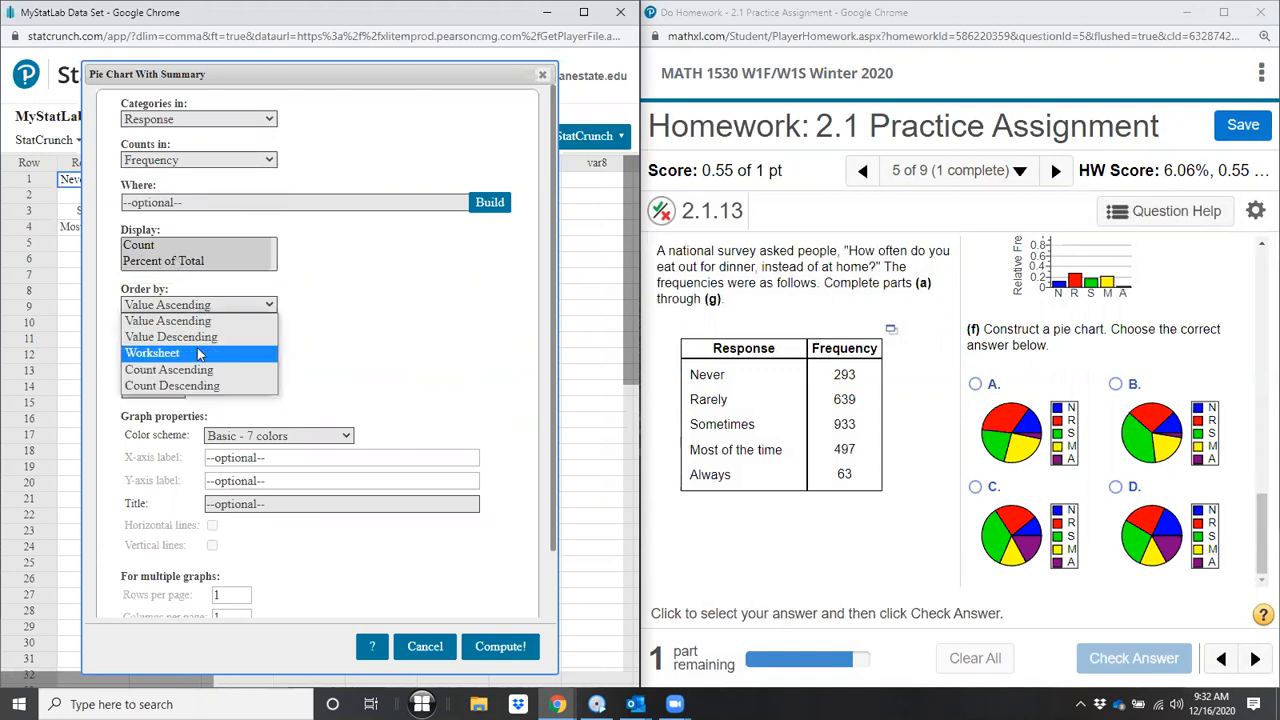
left_click(200, 357)
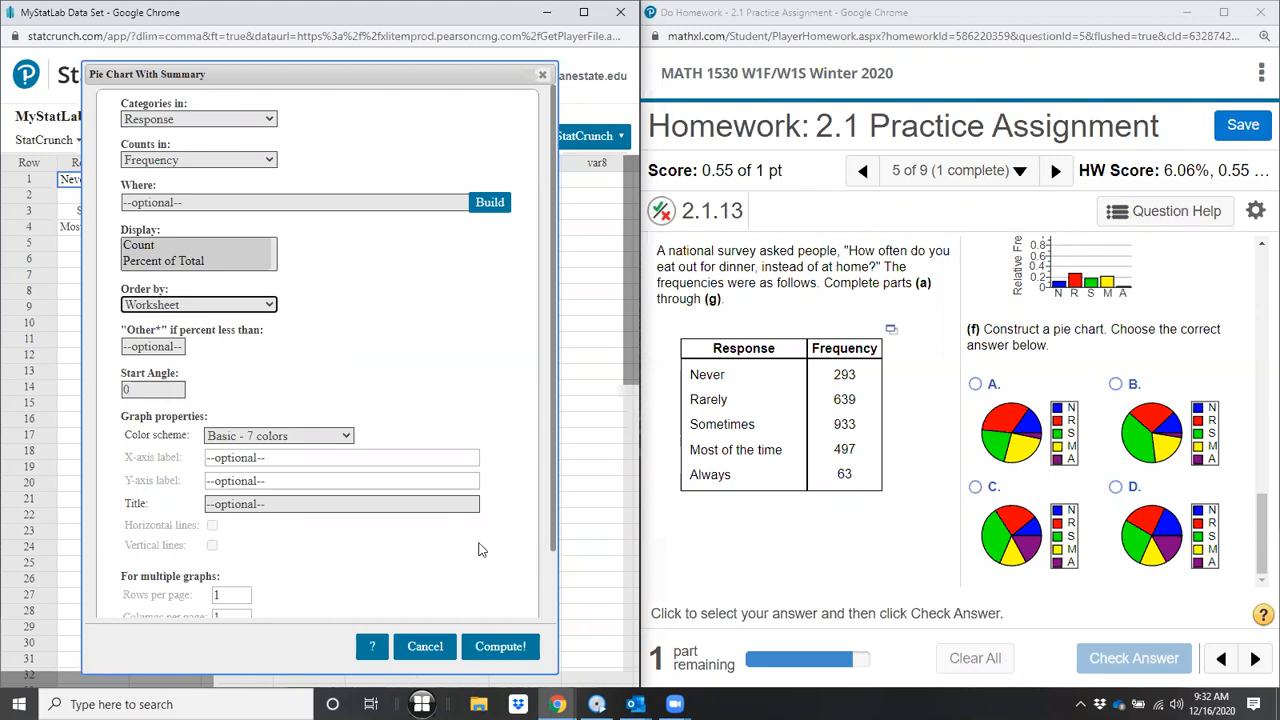
Step: Compute the pie chart, choose B as the matching chart in part (f), check it and continue to part (g)
left_click(500, 647)
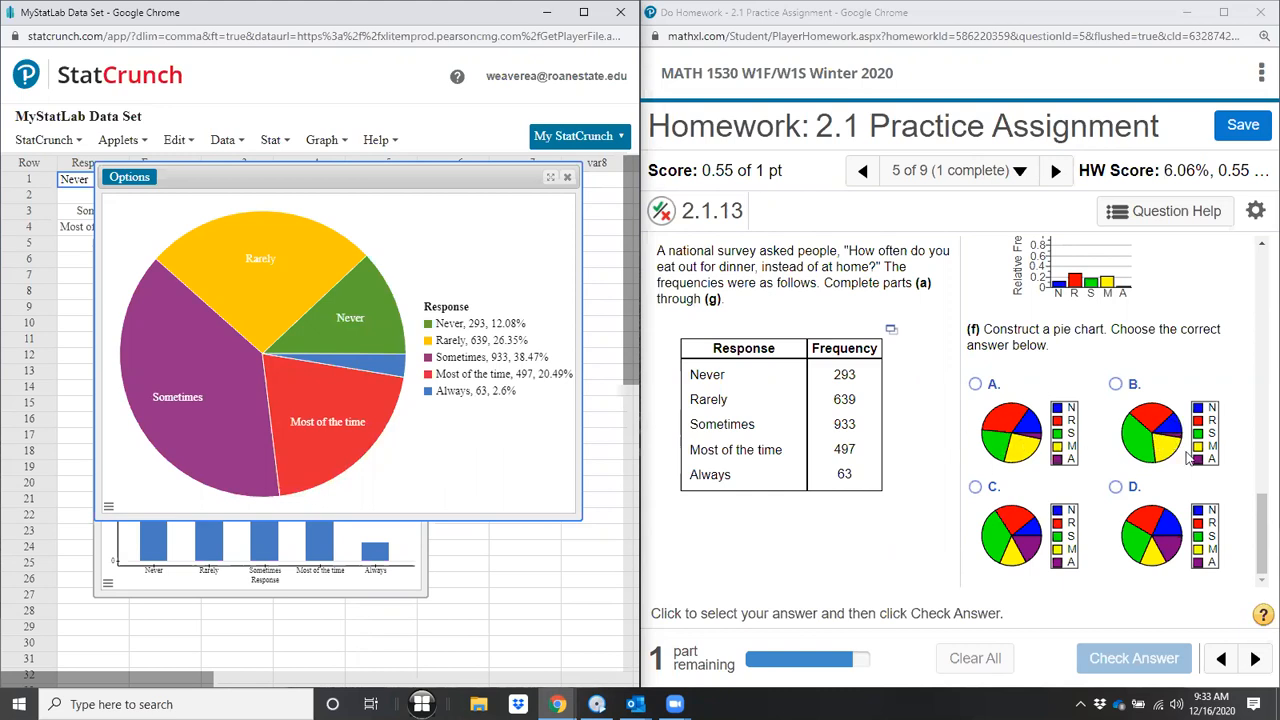
left_click(1116, 387)
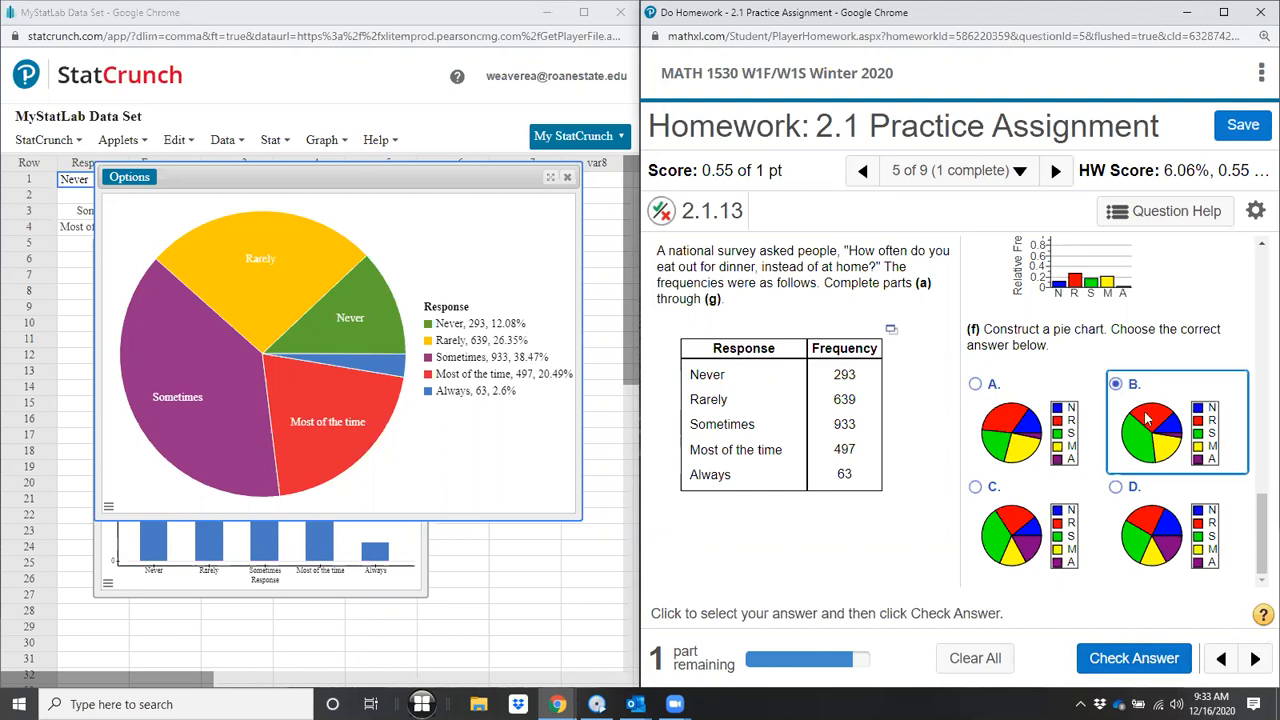
left_click(1124, 665)
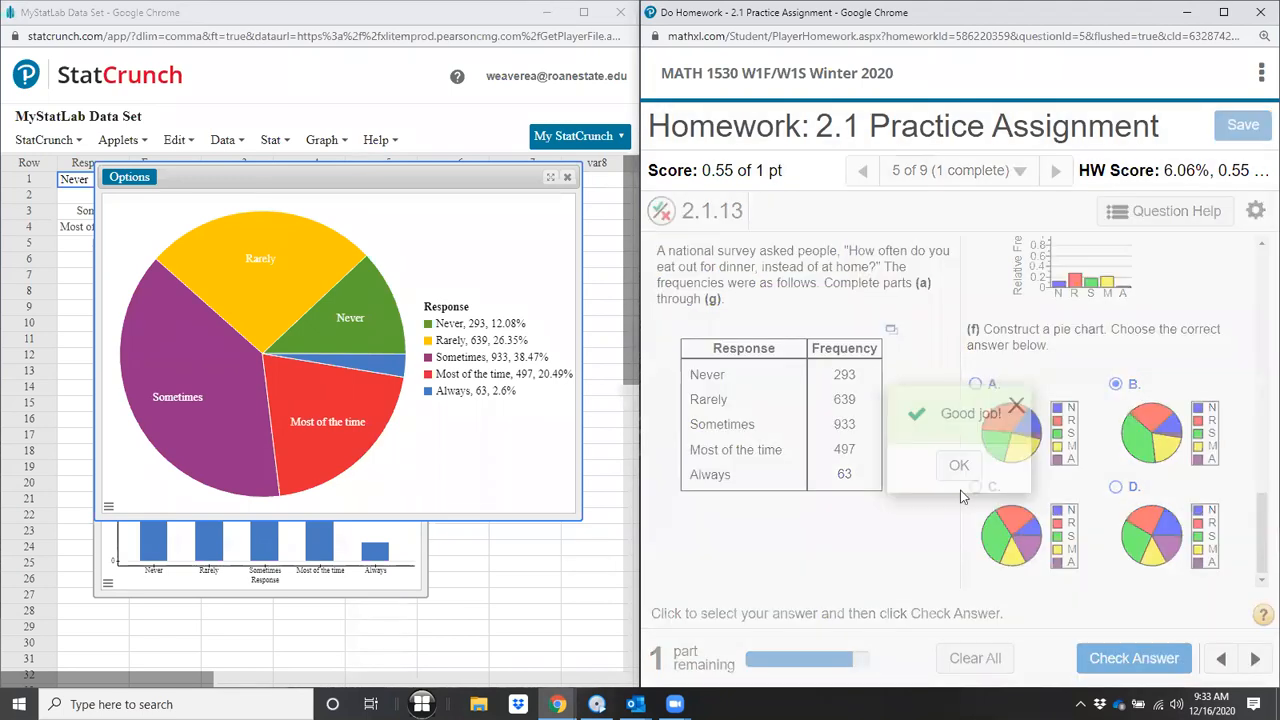
left_click(952, 470)
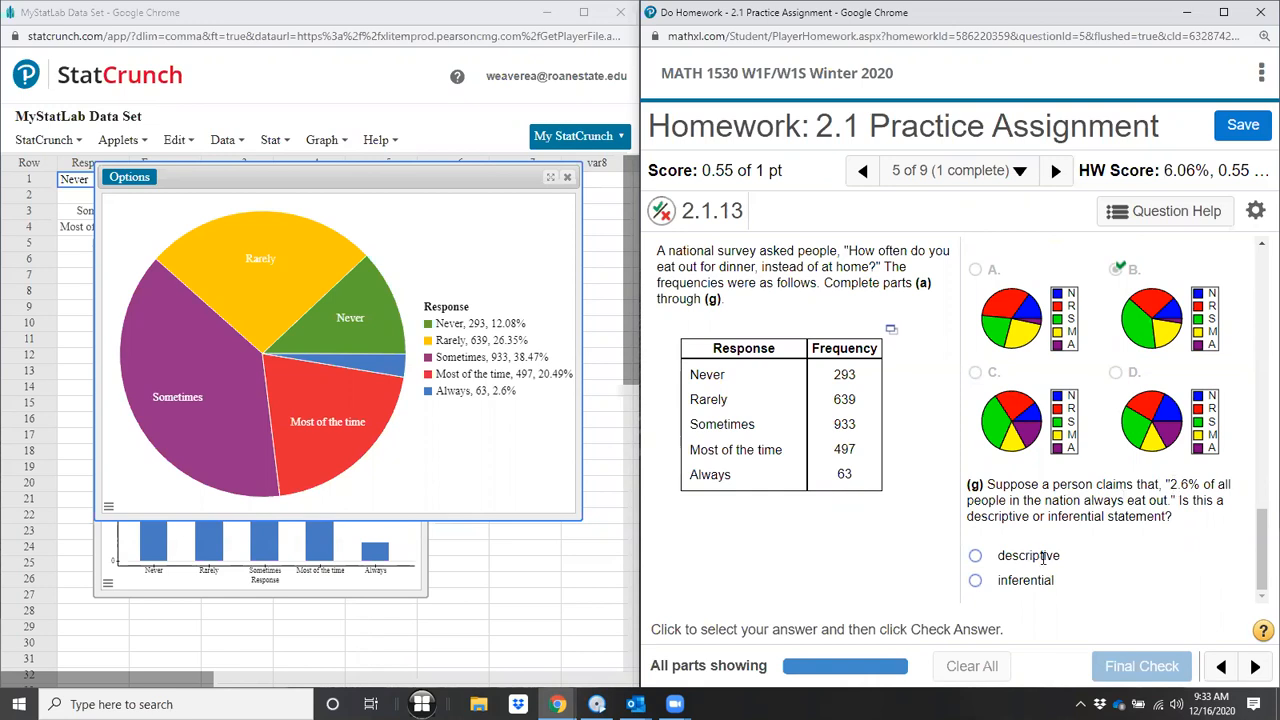
Step: Review the earlier parts, answer part (g) as inferential, submit the final check and stay on the completed question
scroll(1092, 402, "up", 6)
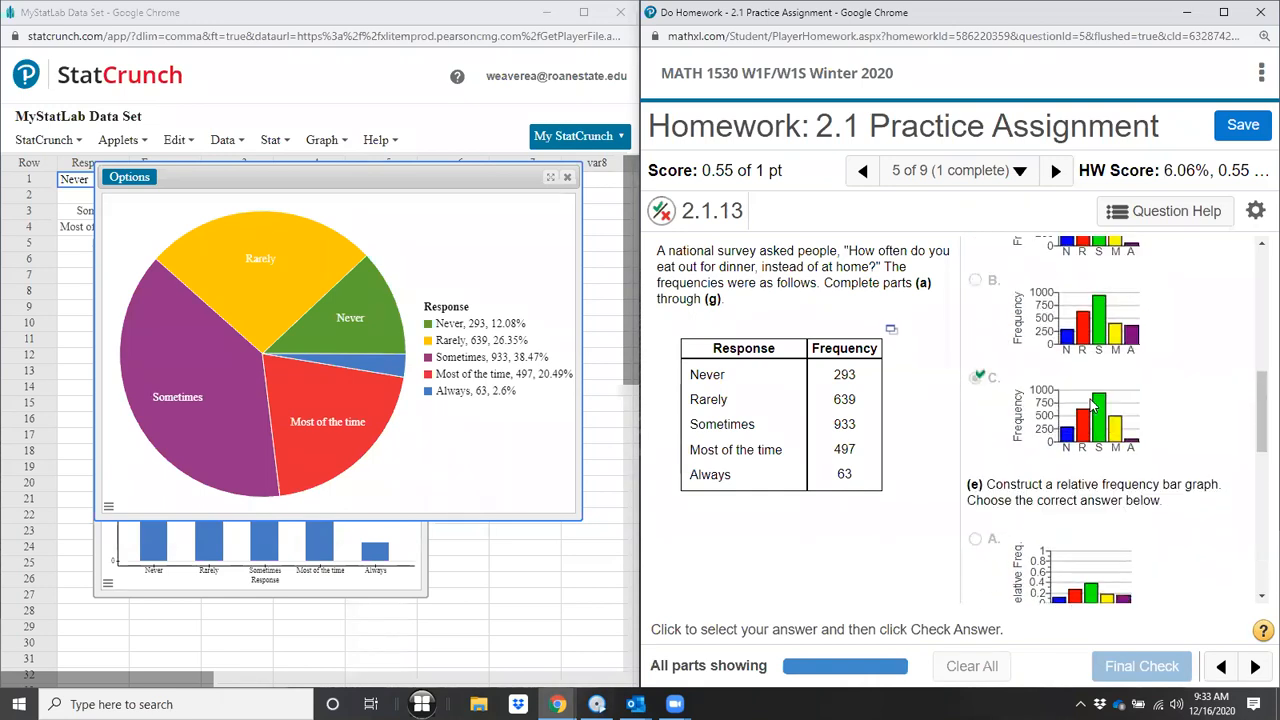
scroll(1092, 402, "up", 4)
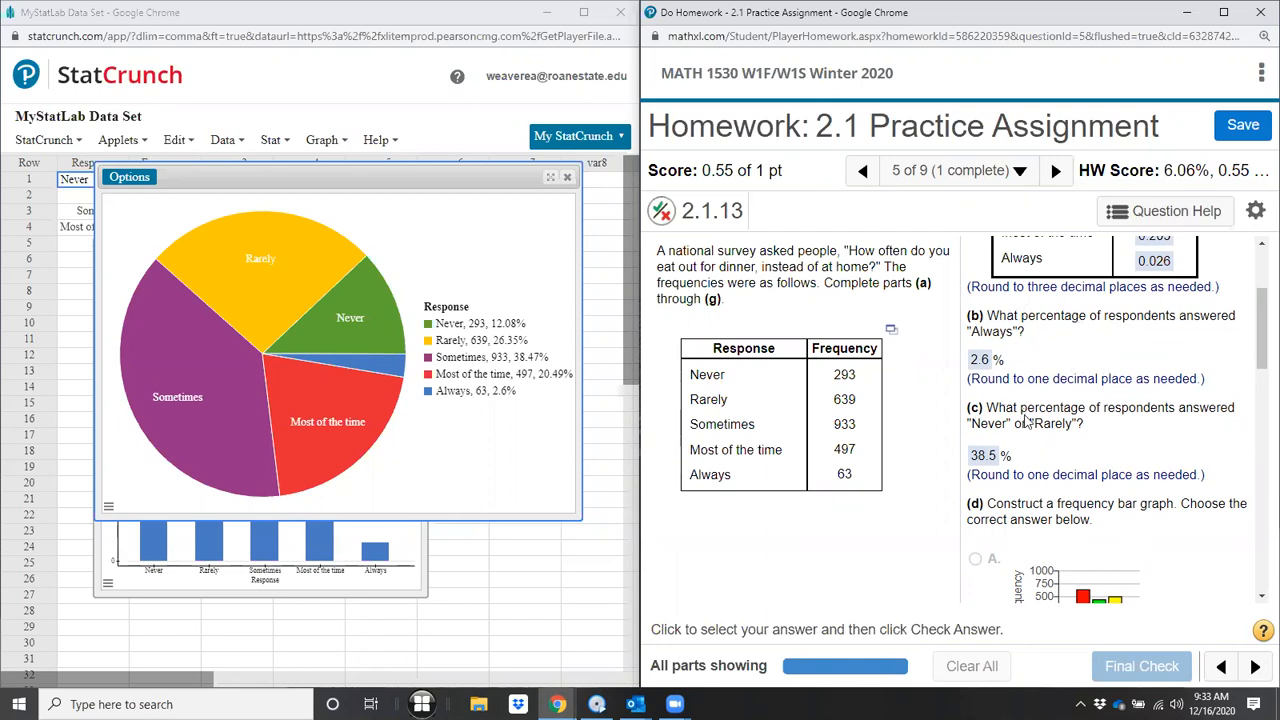
scroll(1035, 440, "down", 10)
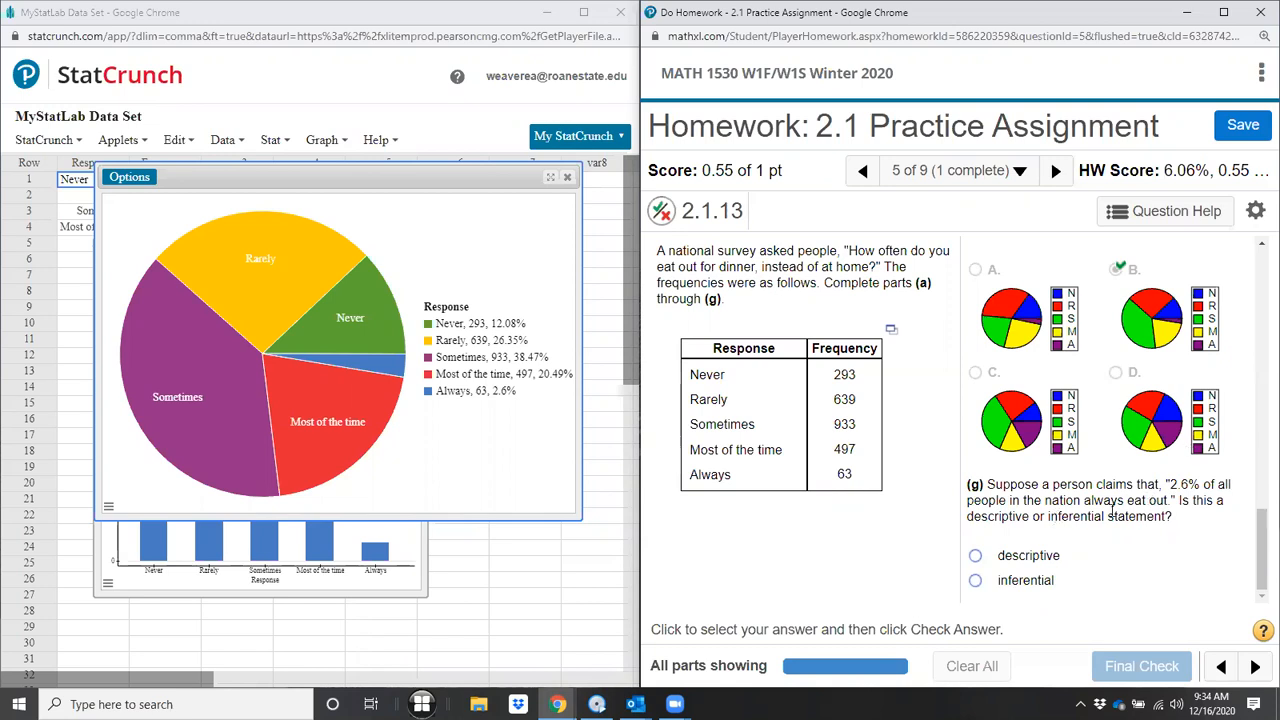
left_click(975, 582)
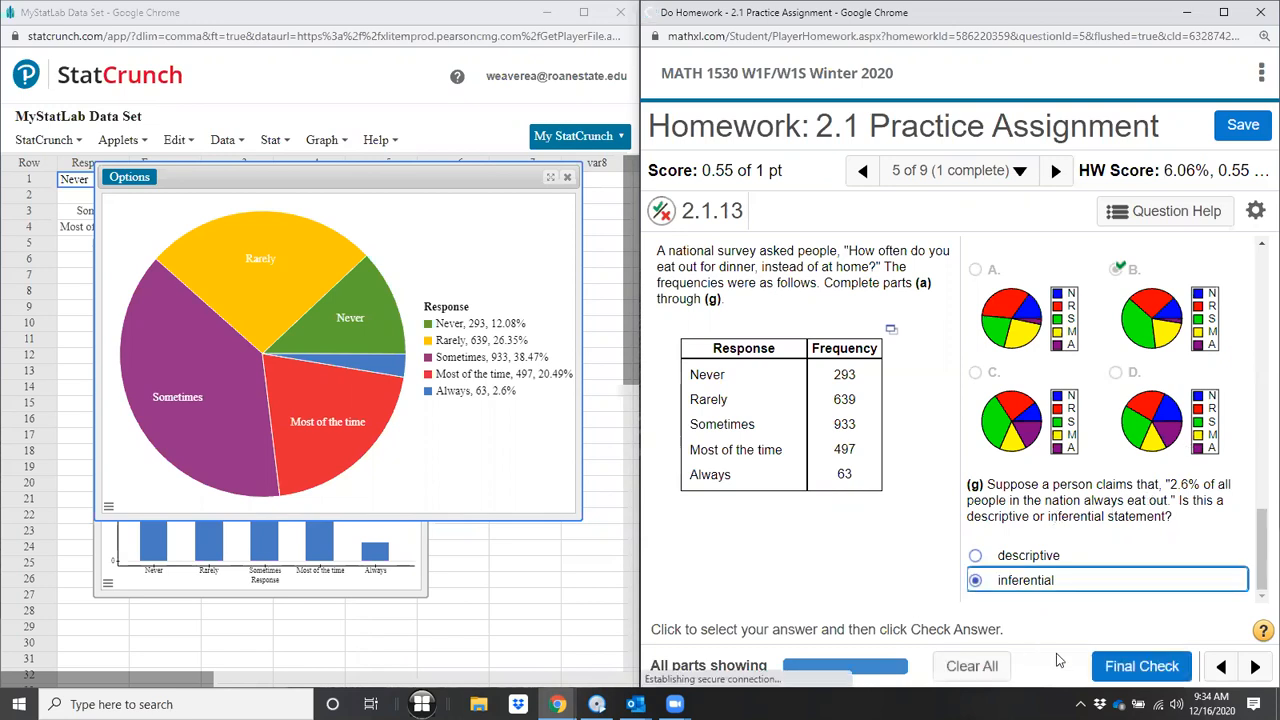
left_click(1132, 666)
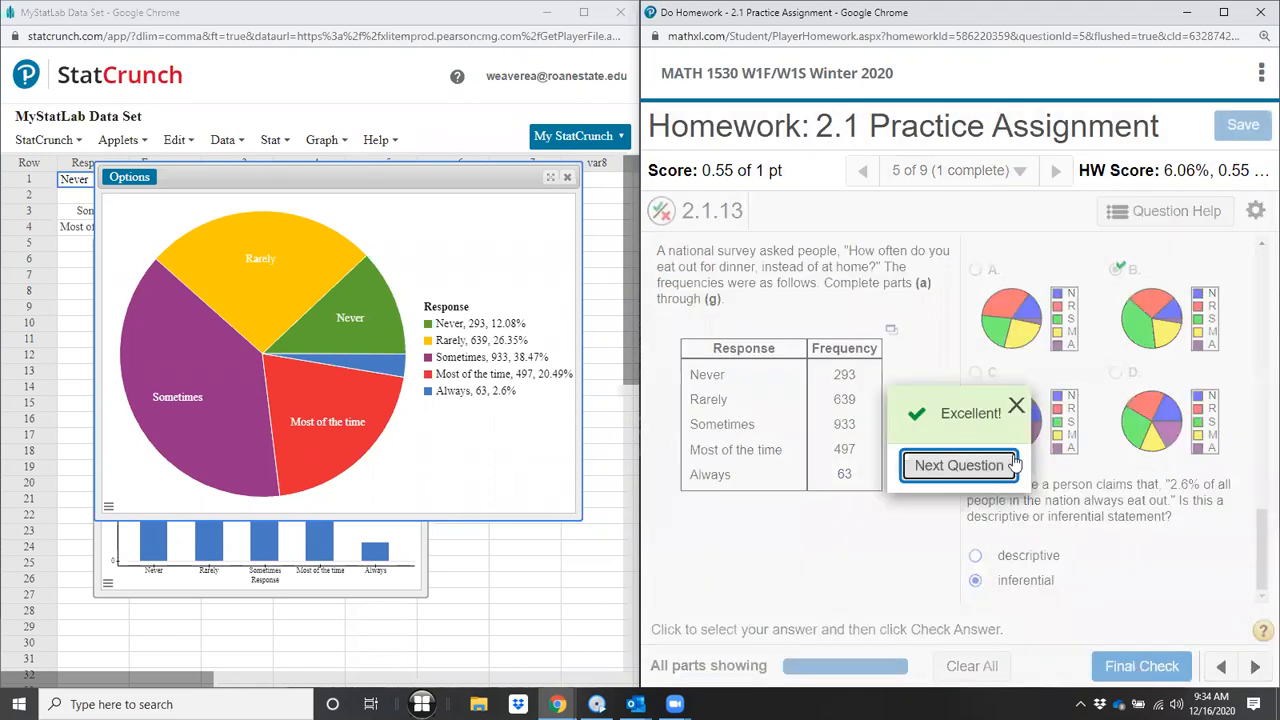
left_click(1016, 410)
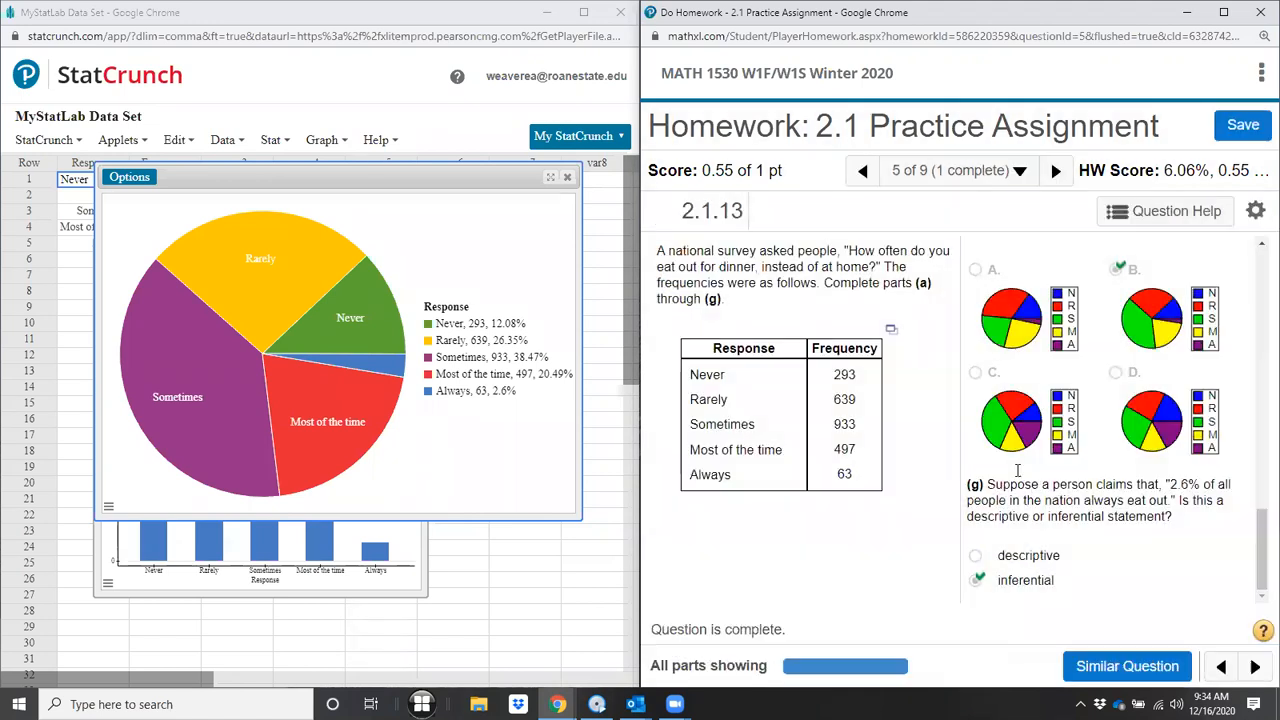
scroll(1025, 510, "up", 10)
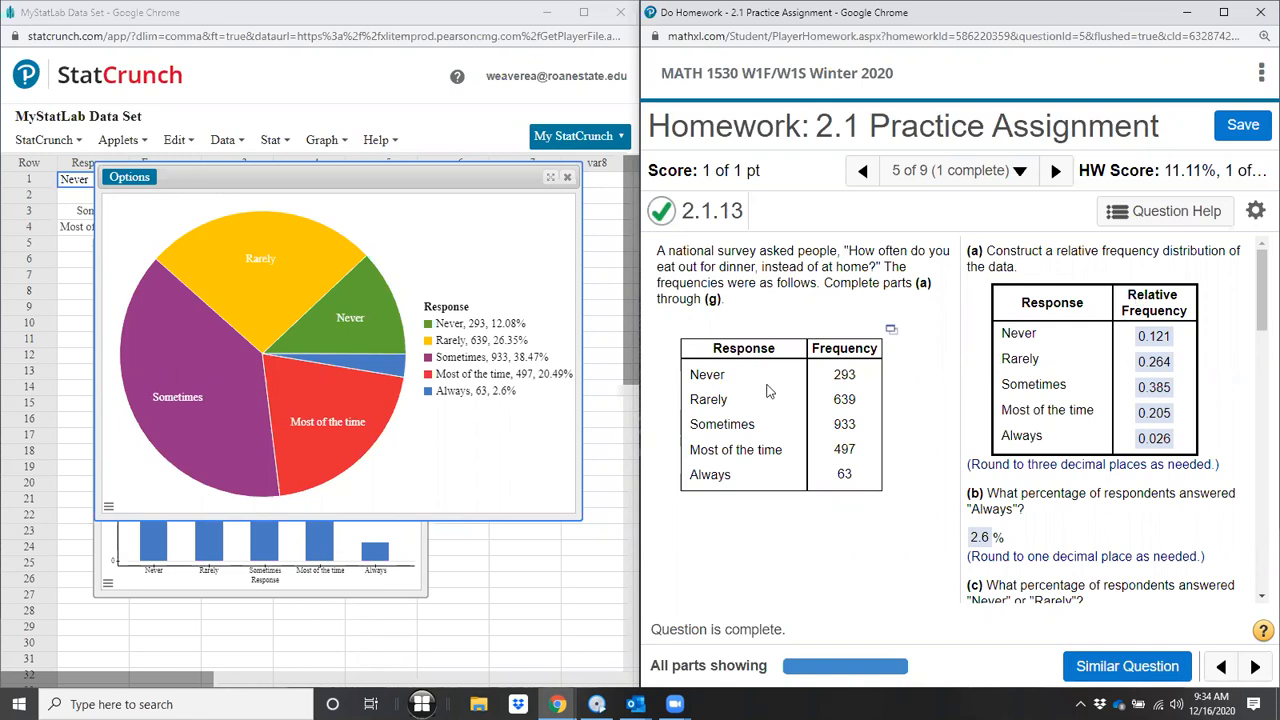
mouse_move(330, 476)
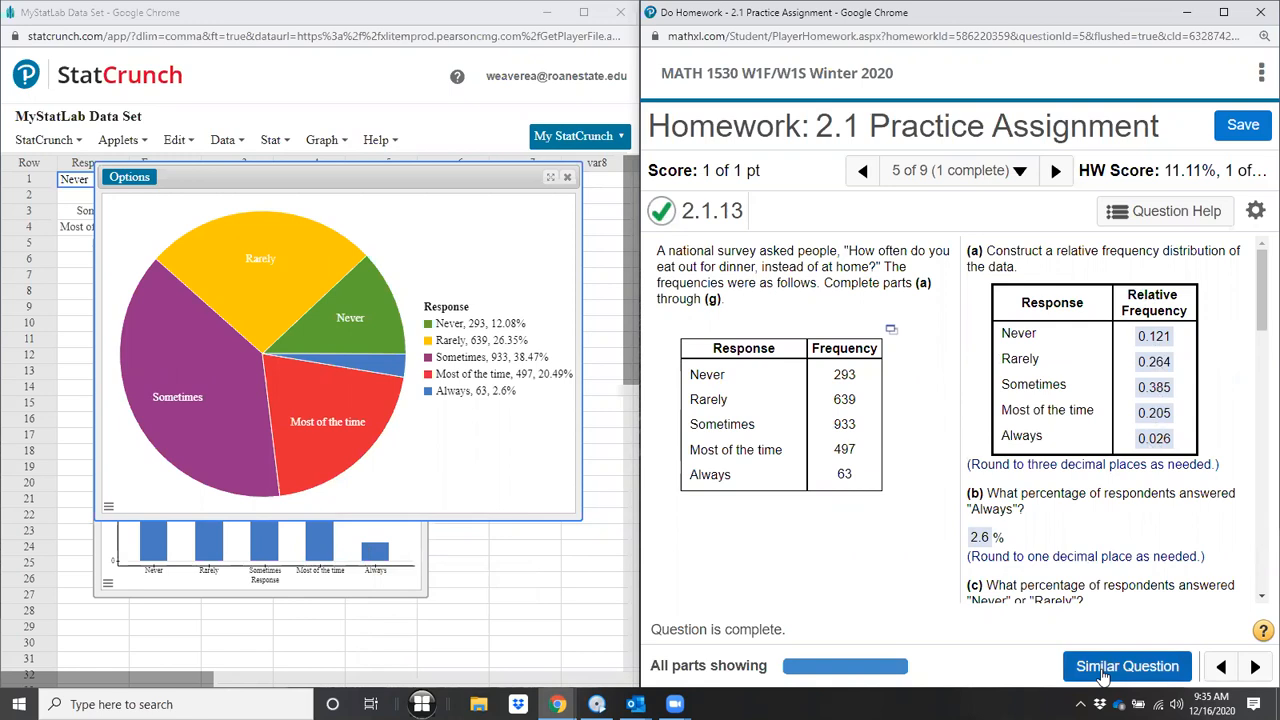
scroll(1100, 445, "down", 6)
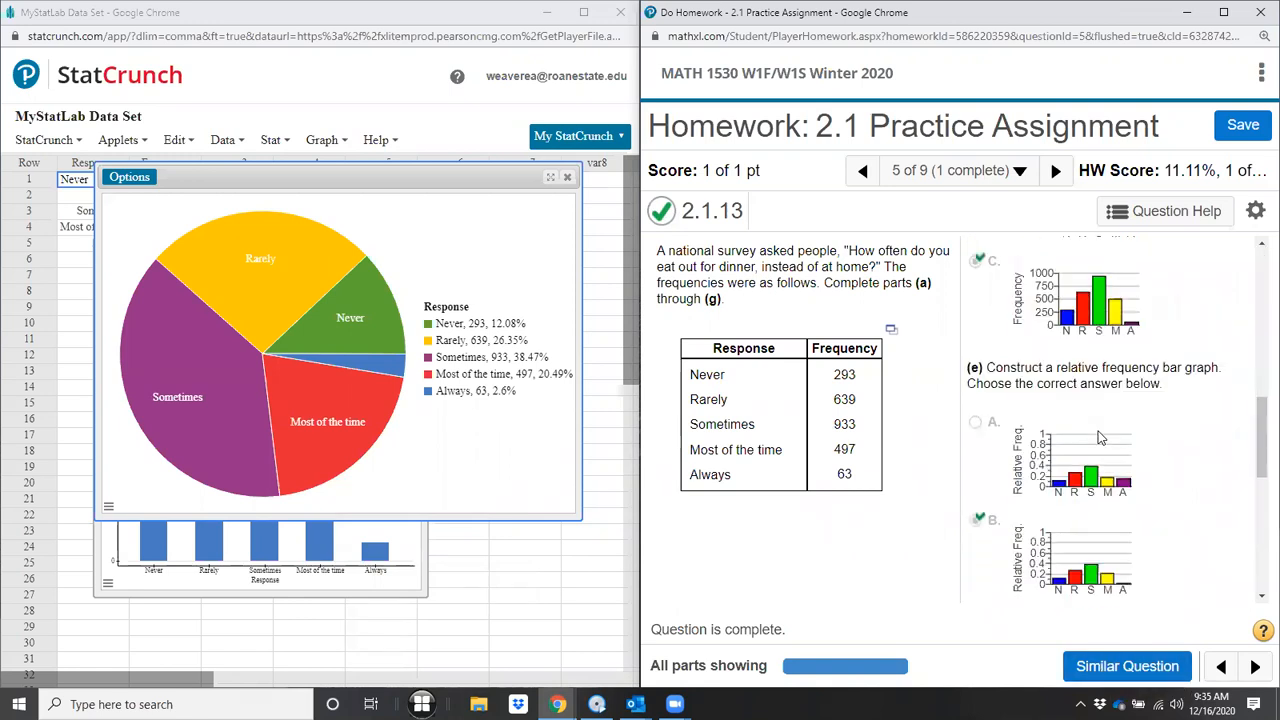
scroll(1100, 440, "up", 6)
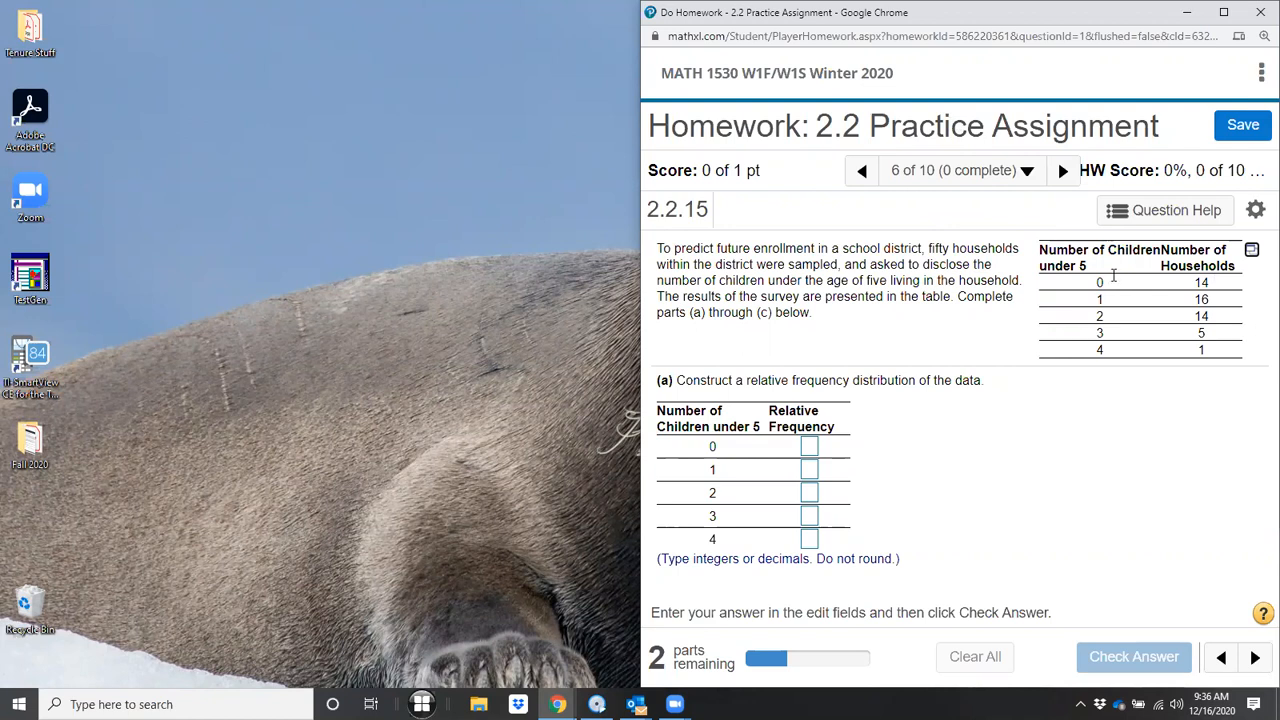
Step: Open question 2.2.15's data table in StatCrunch and dock its window beside the homework
left_click(1251, 255)
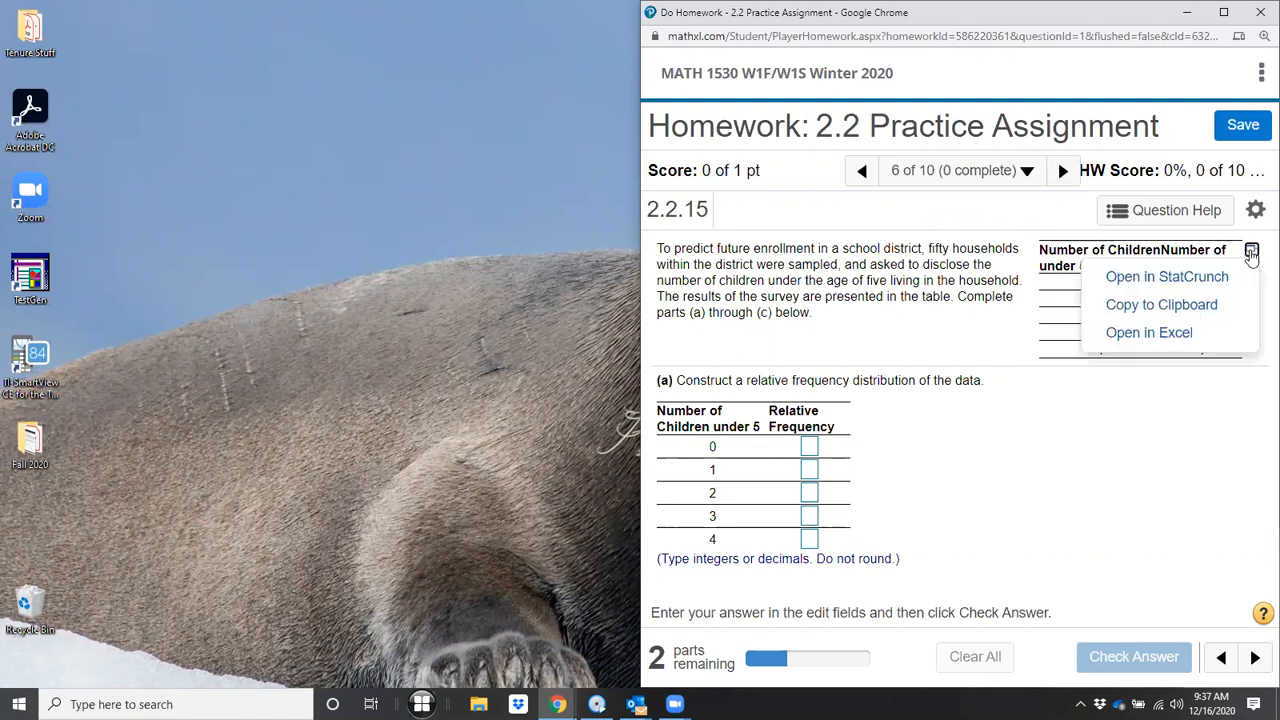
left_click(1183, 278)
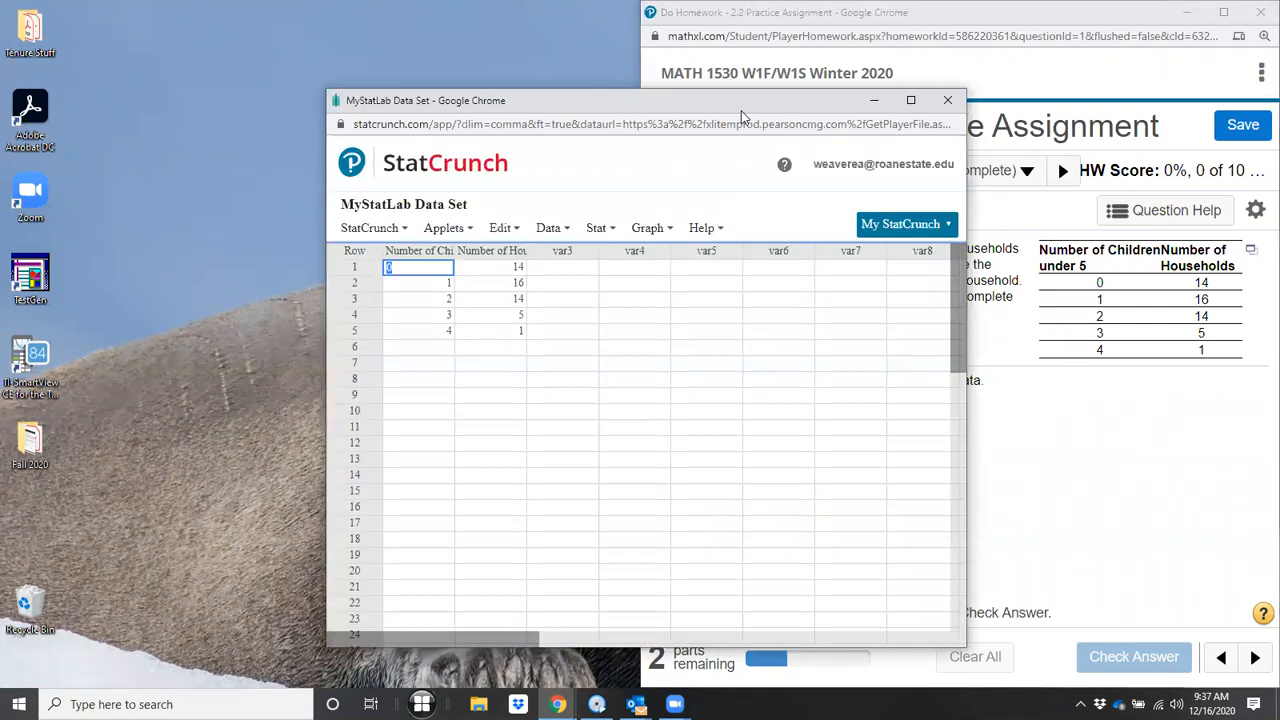
left_click_drag(742, 117, 4, 219)
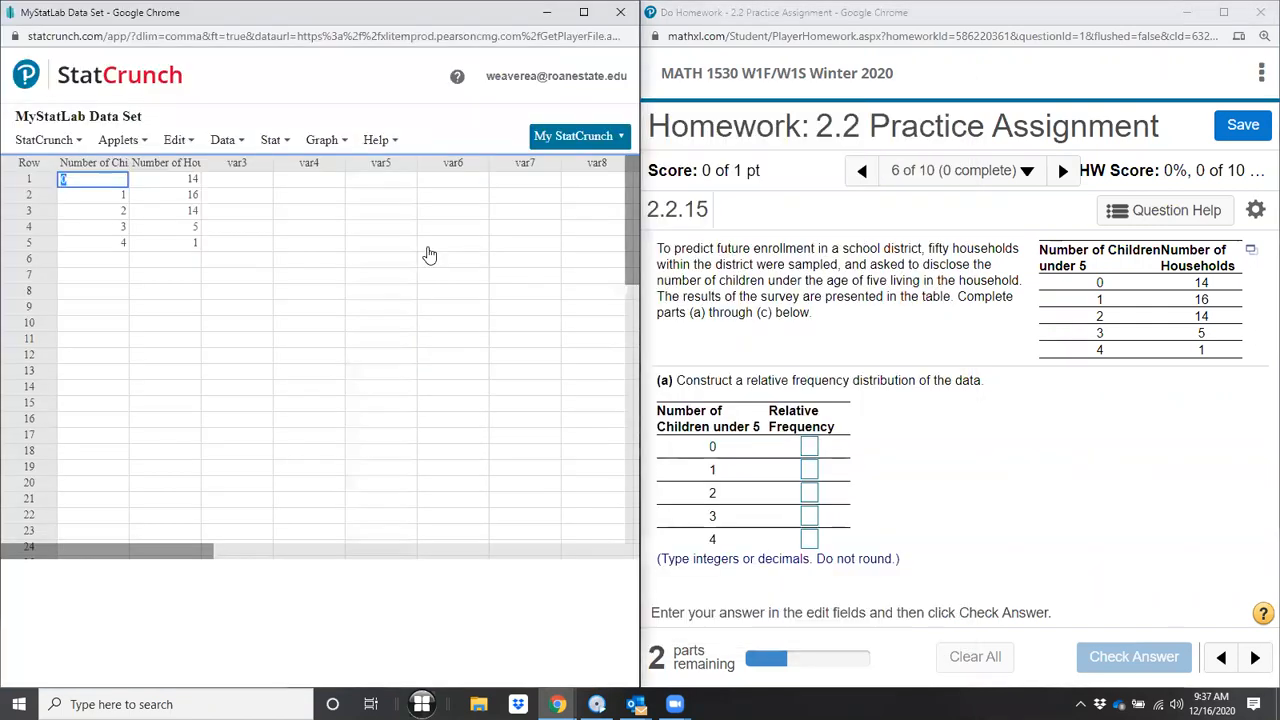
Step: Start a bar plot with summary data, using Number of Children under 5 as categories and Number of Households as counts
left_click(330, 140)
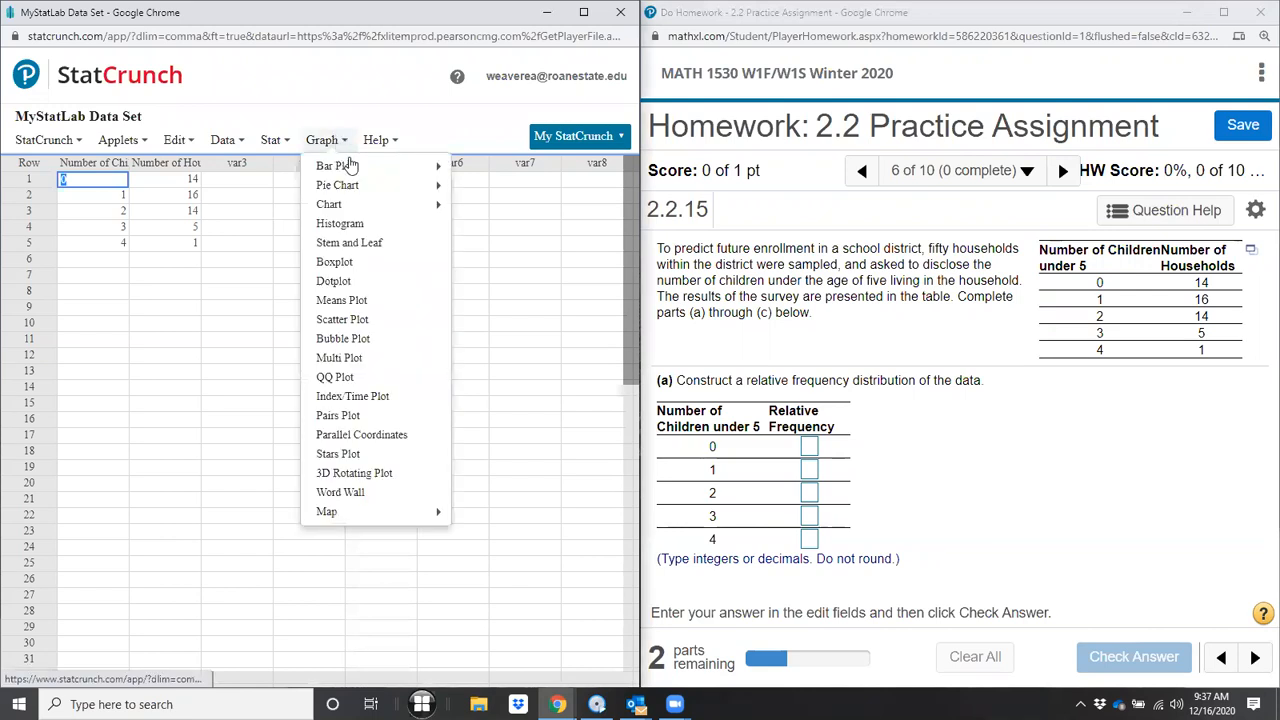
mouse_move(350, 165)
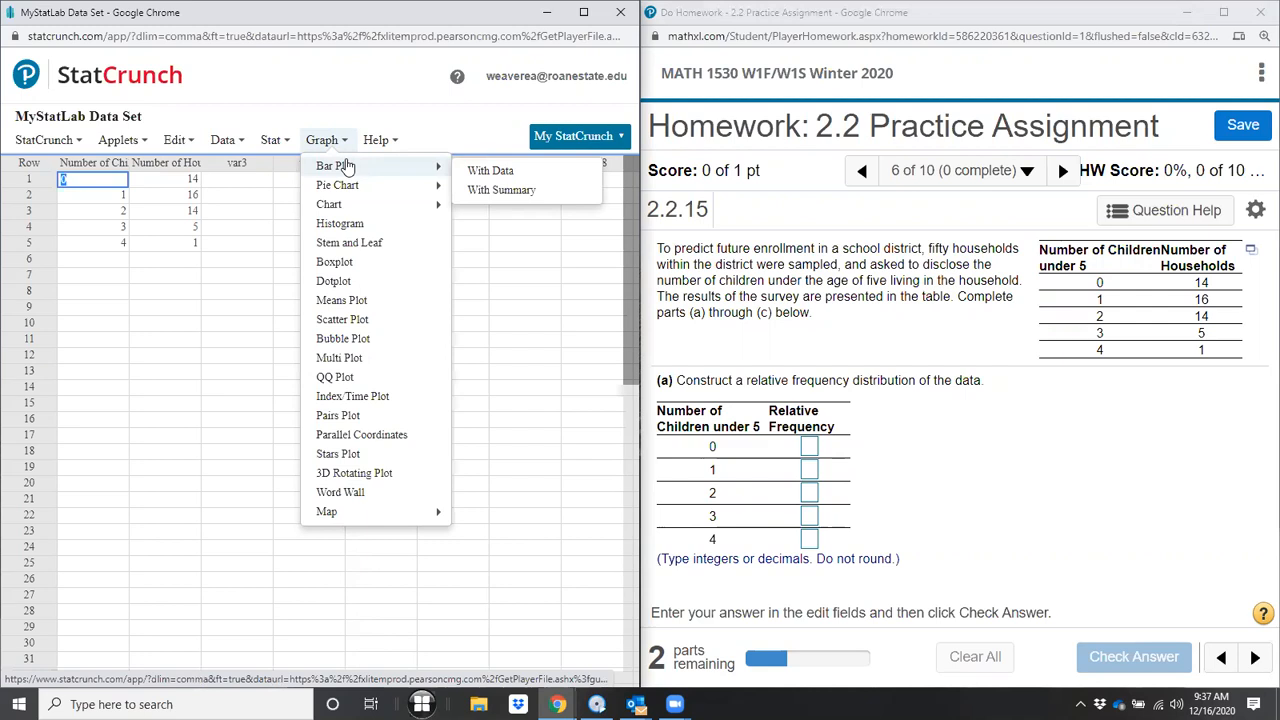
left_click(497, 192)
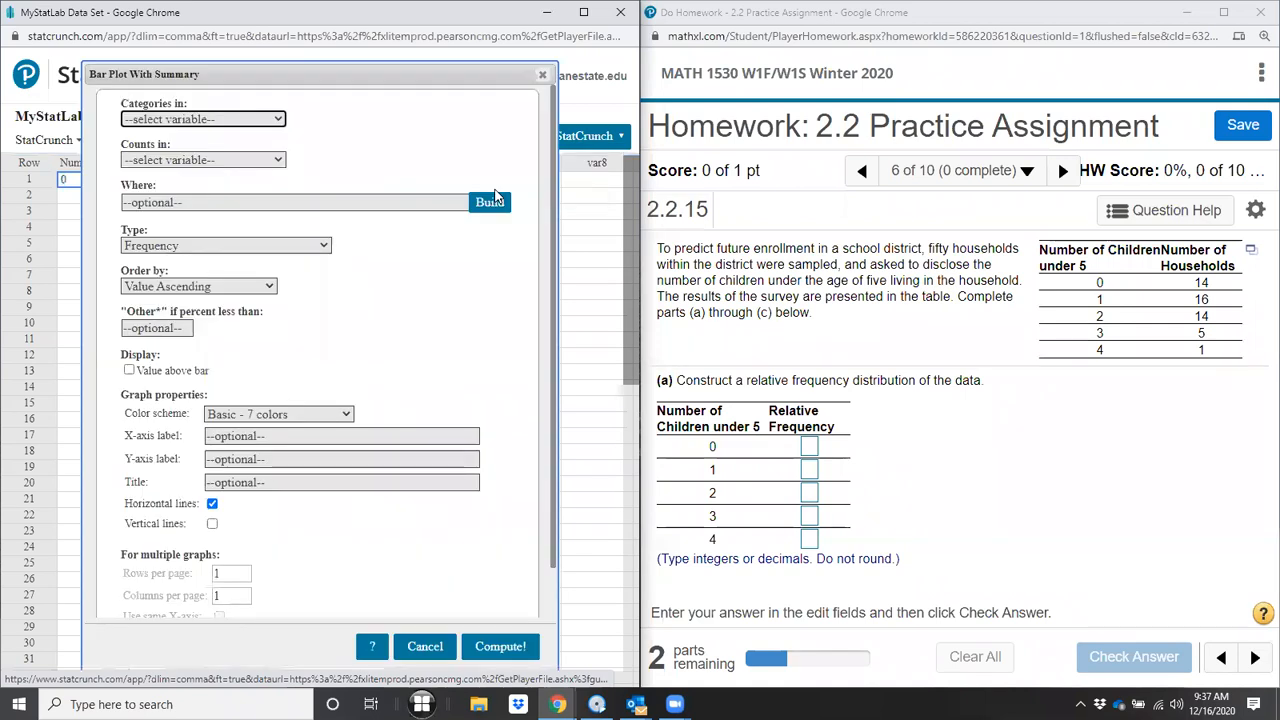
left_click(165, 121)
left_click(167, 153)
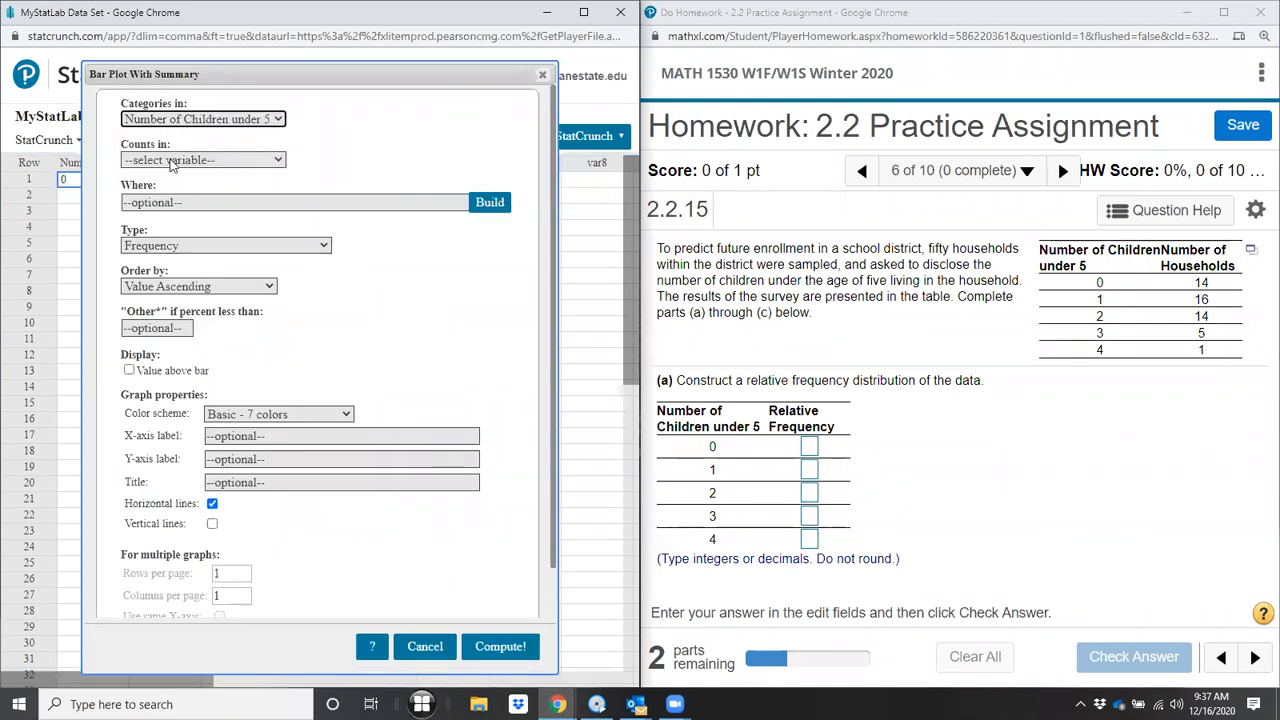
left_click(172, 162)
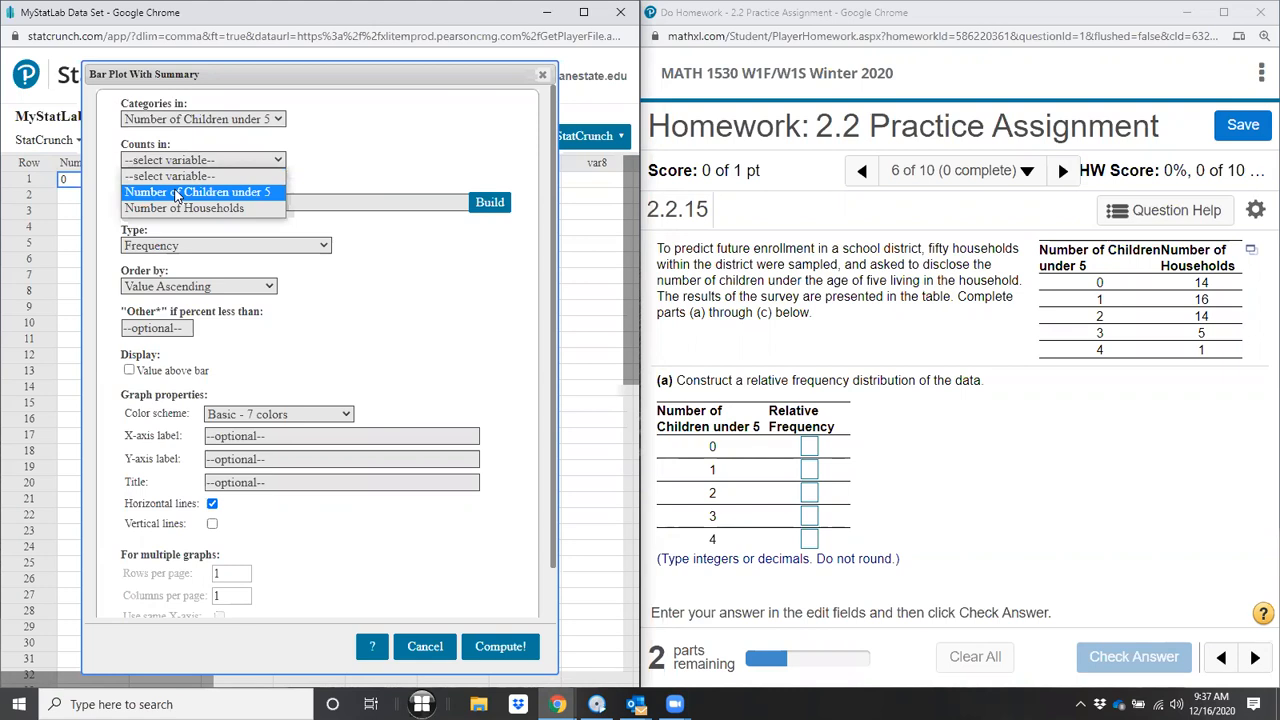
left_click(182, 208)
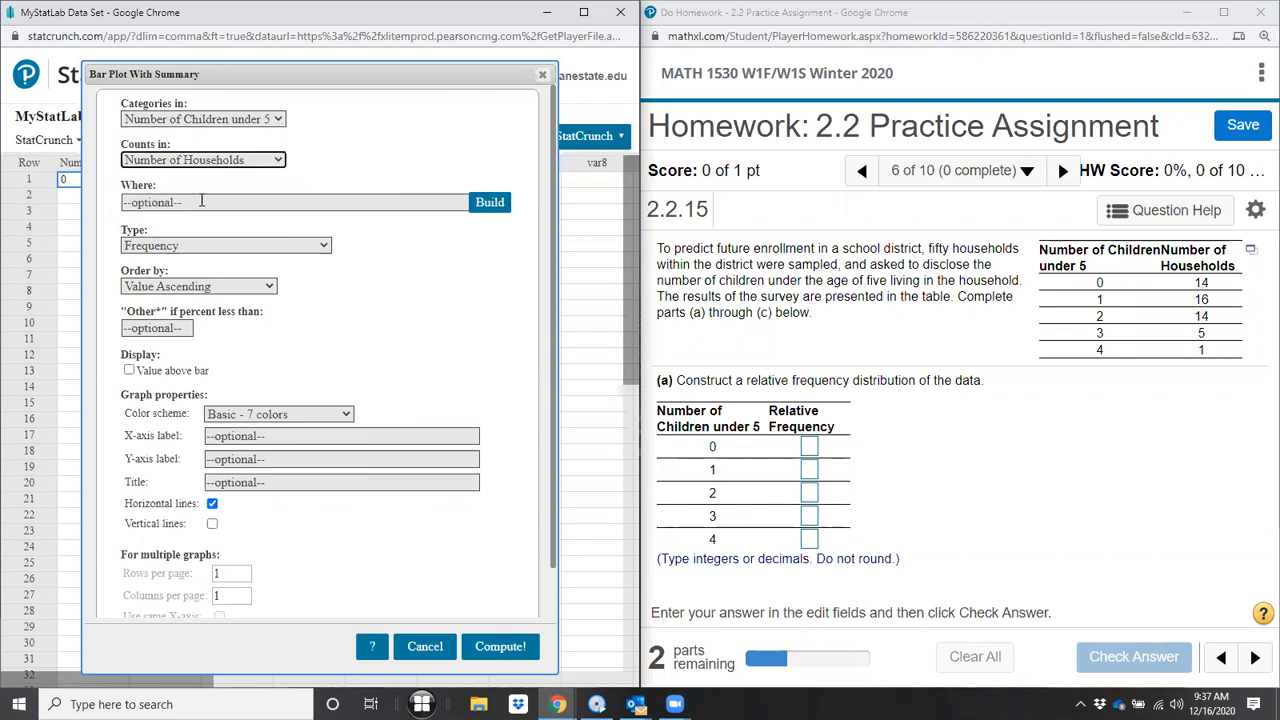
Step: Set the bar plot's type to Relative Frequency and its order to Worksheet, and compute it
left_click(193, 246)
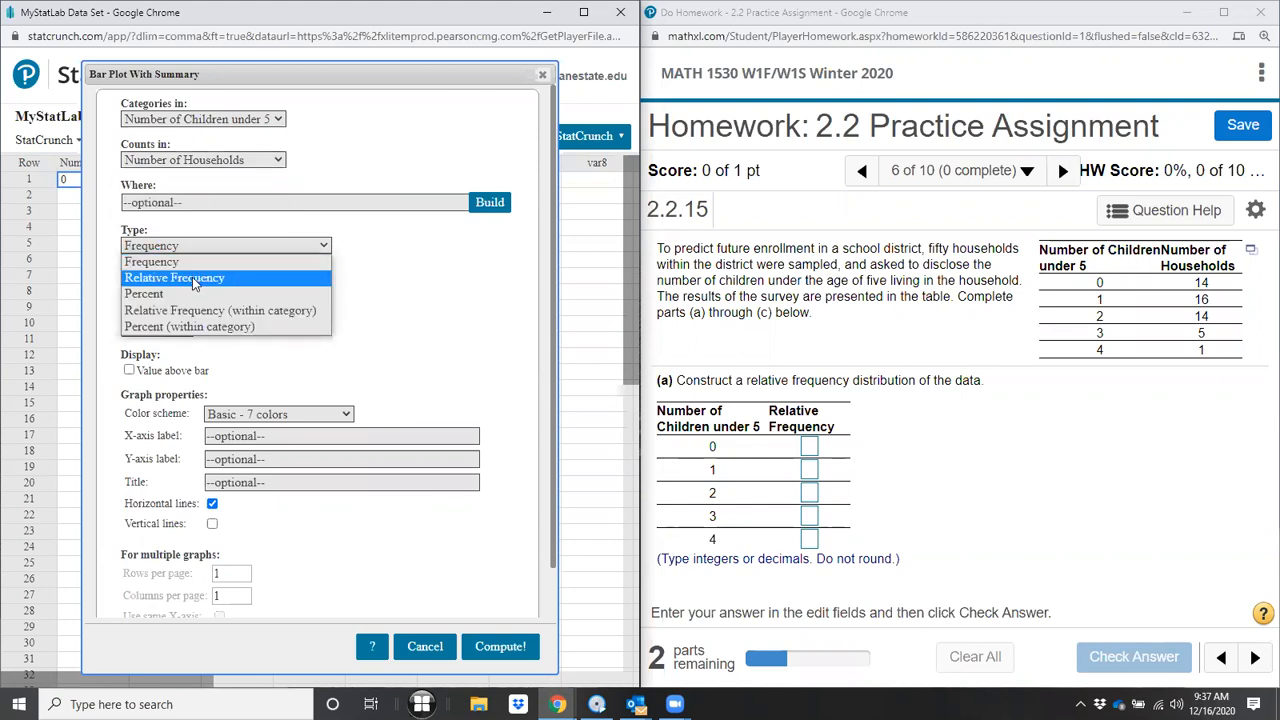
left_click(197, 279)
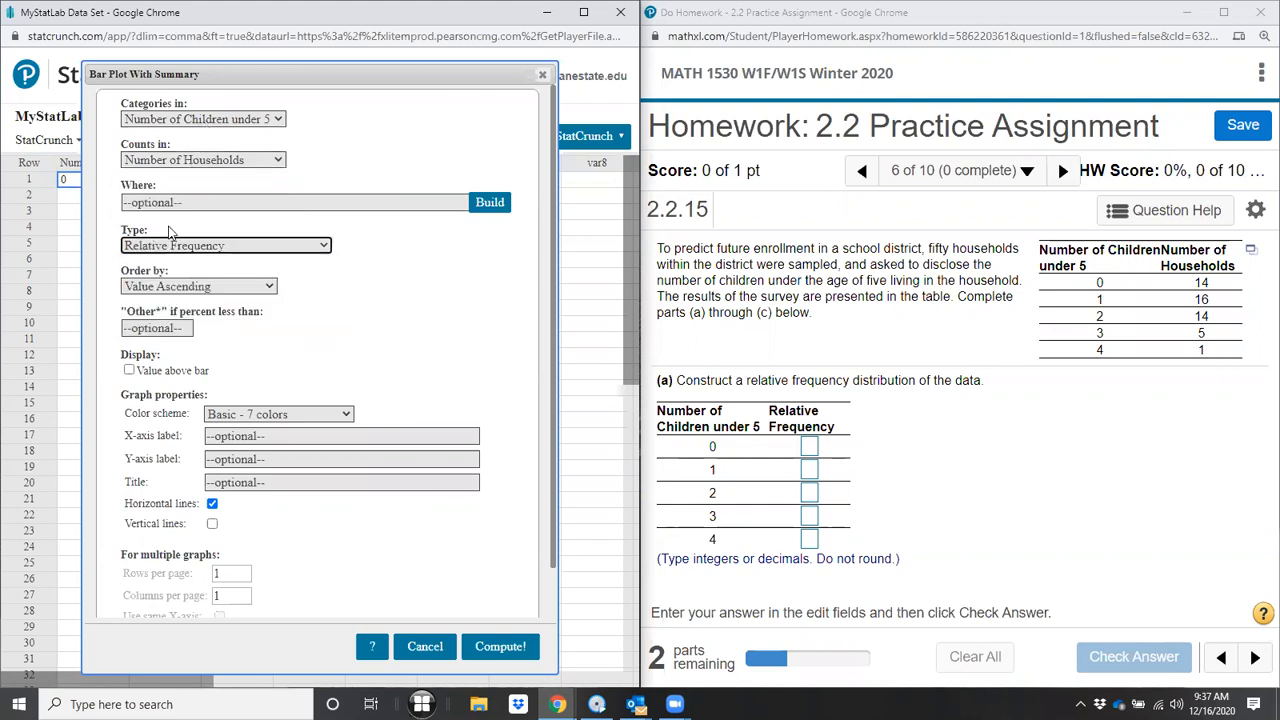
left_click(184, 290)
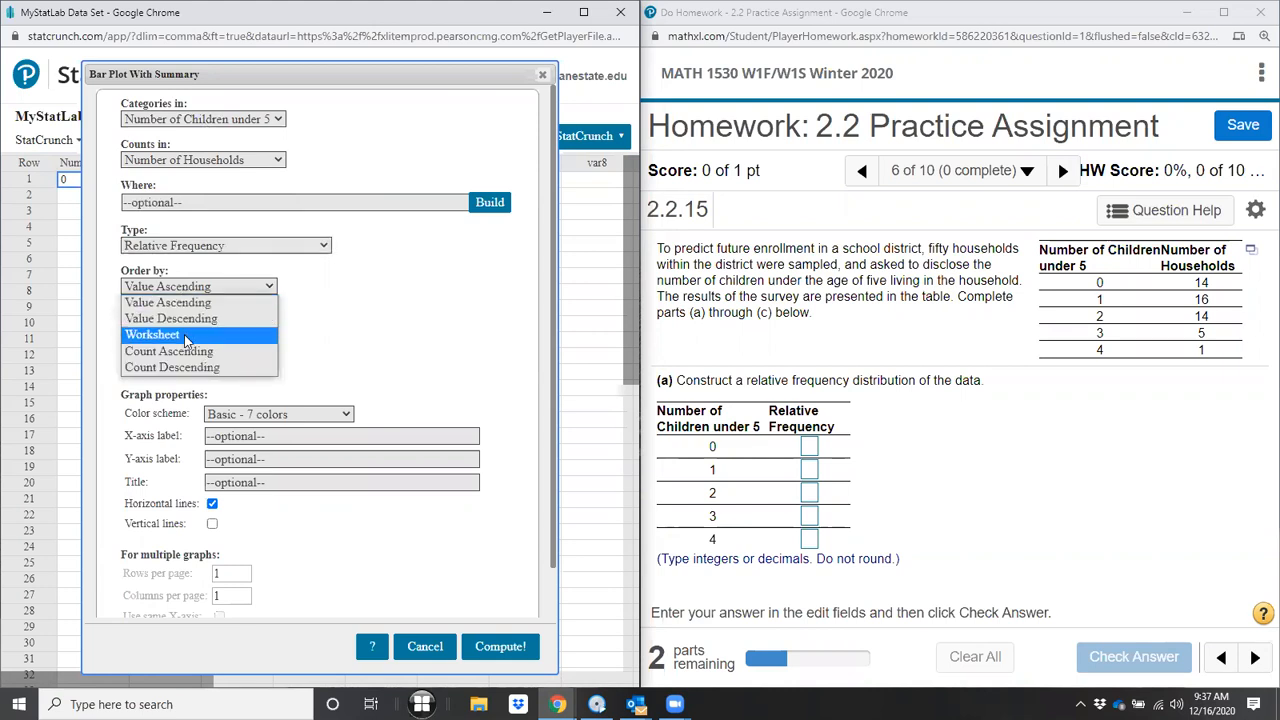
left_click(186, 338)
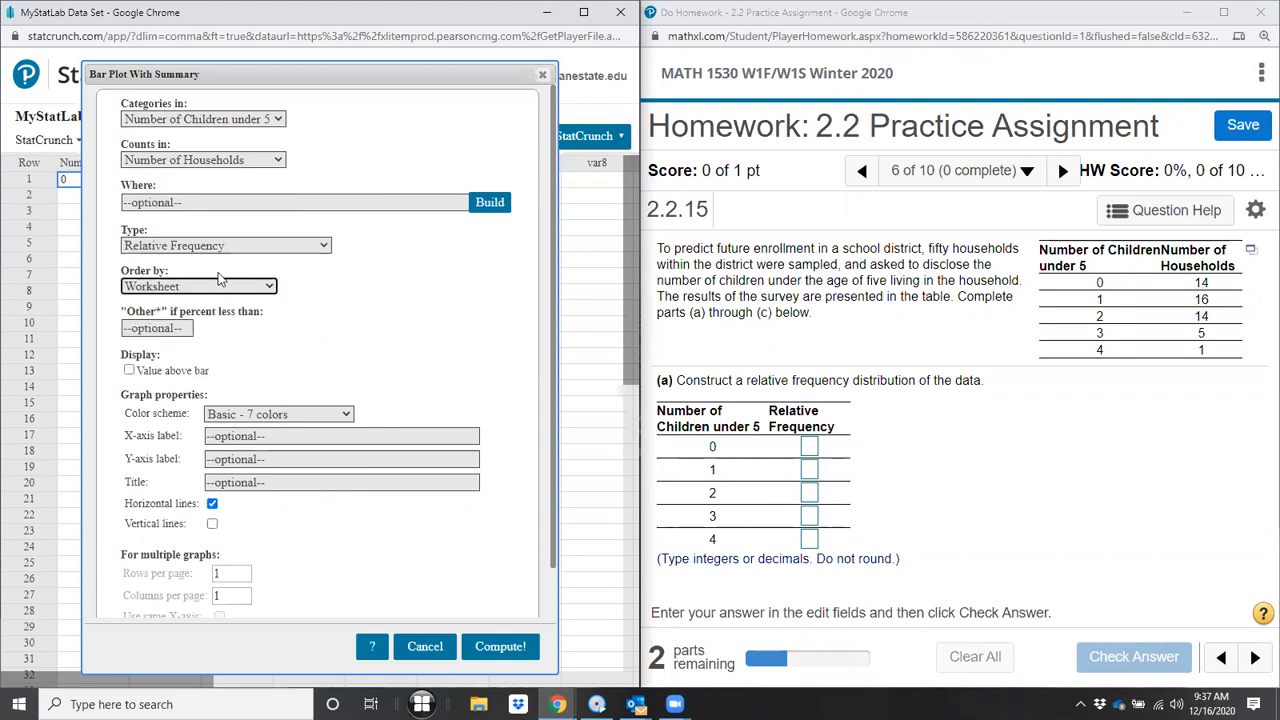
left_click(197, 289)
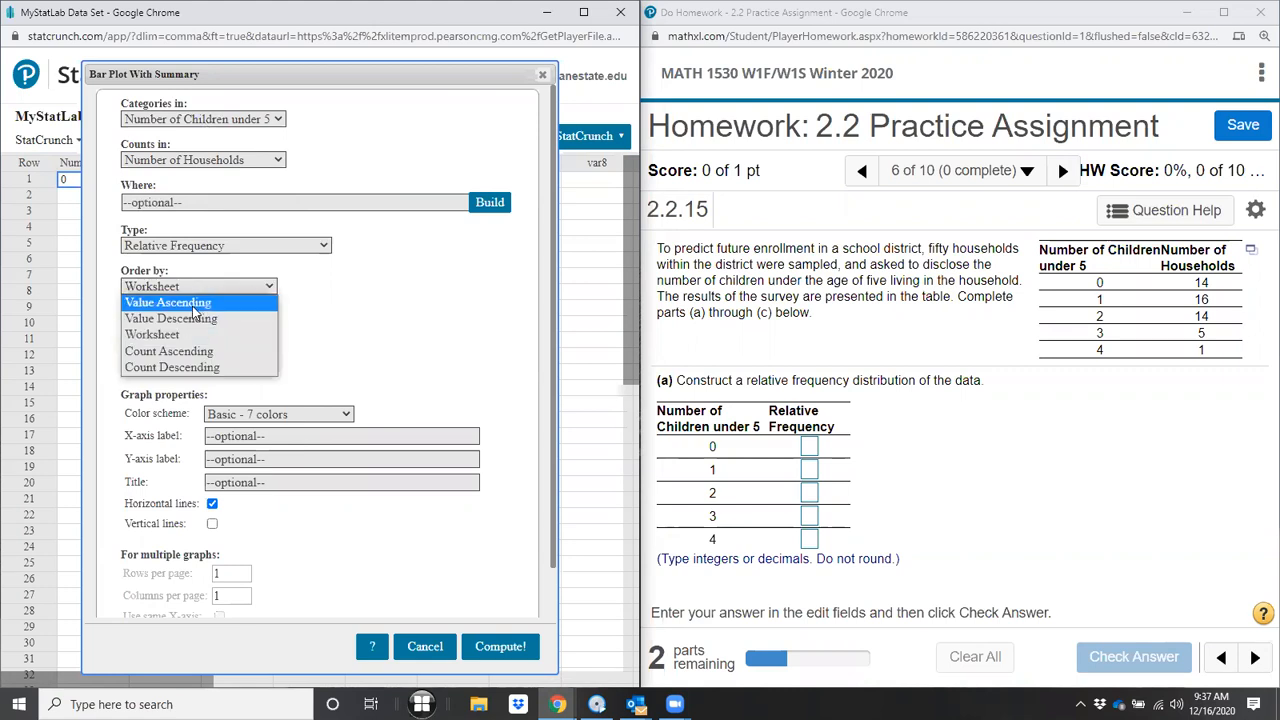
left_click(199, 289)
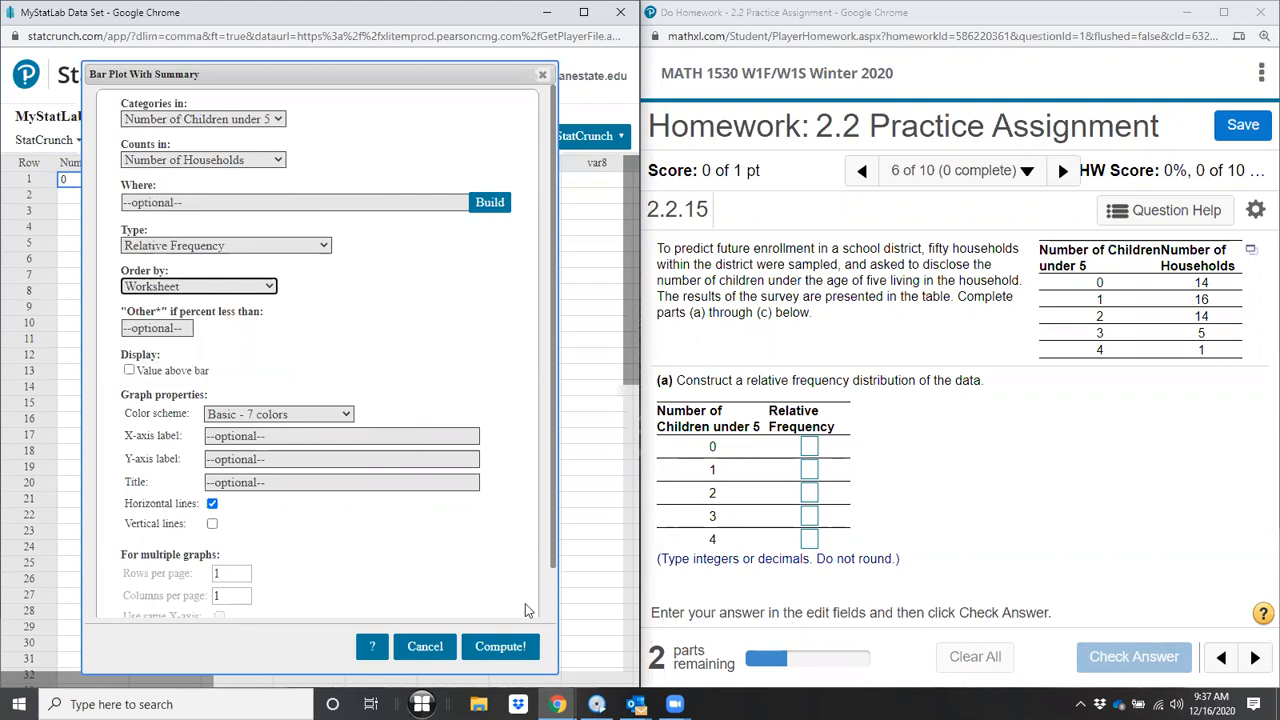
left_click(503, 652)
left_click(503, 650)
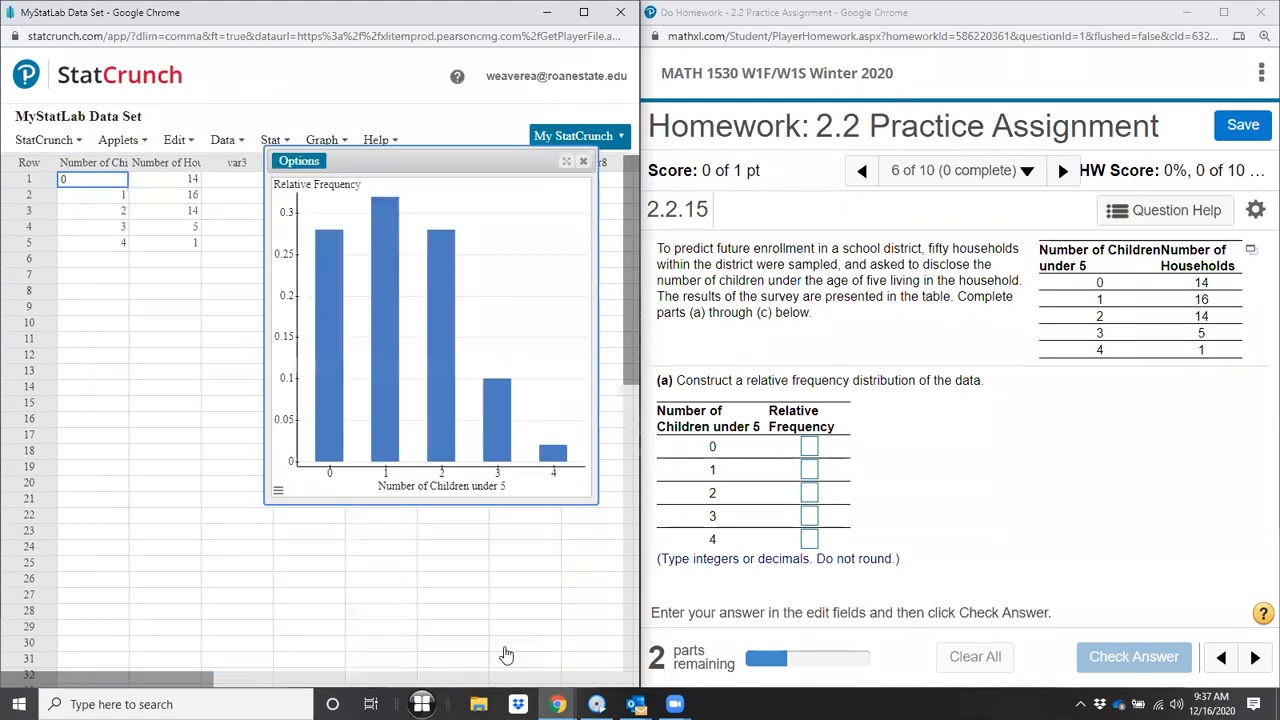
Step: Read the bar plot's relative frequencies and enter .28, .32 and .28 for 0, 1 and 2 children in part (a)
mouse_move(324, 264)
double_click(940, 248)
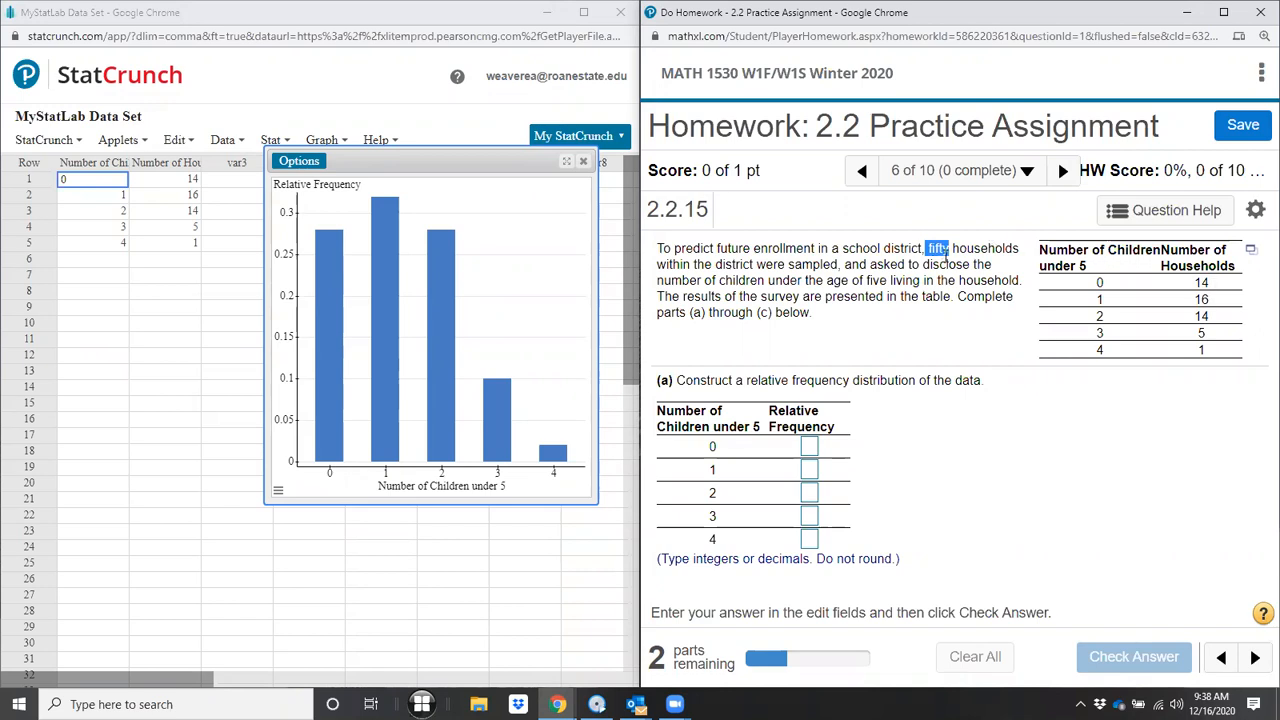
left_click(809, 449)
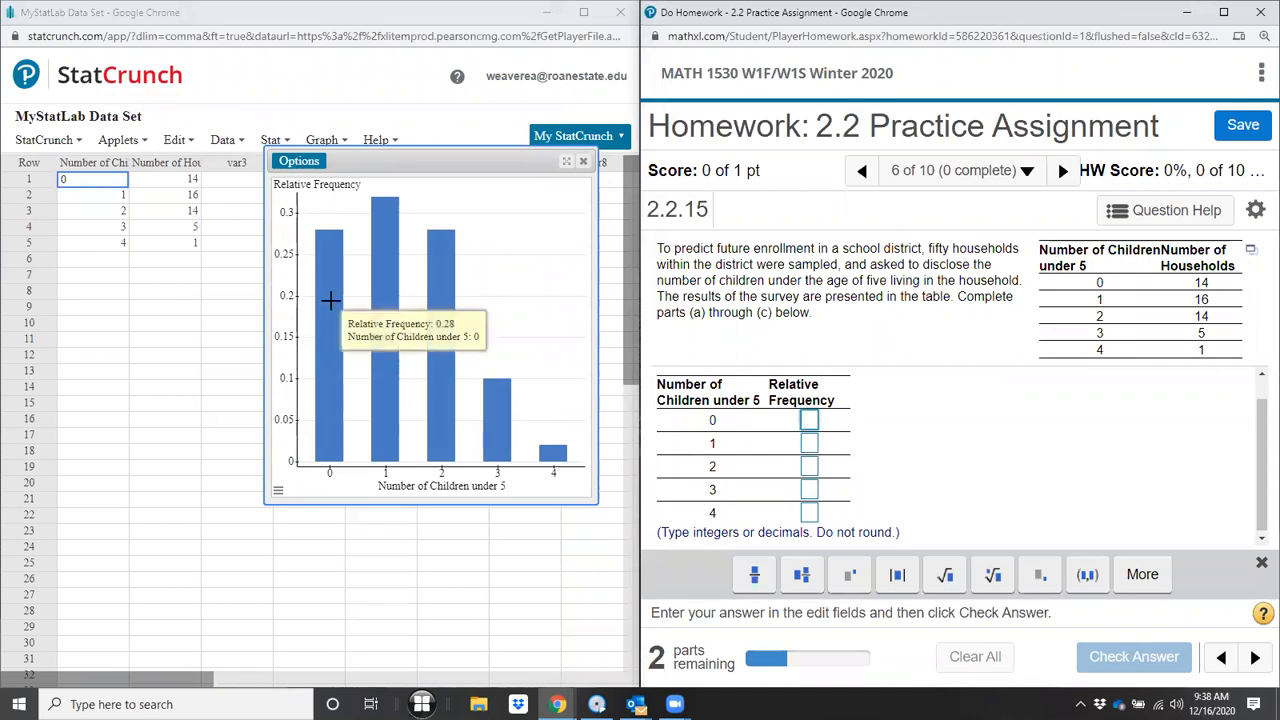
type(".28")
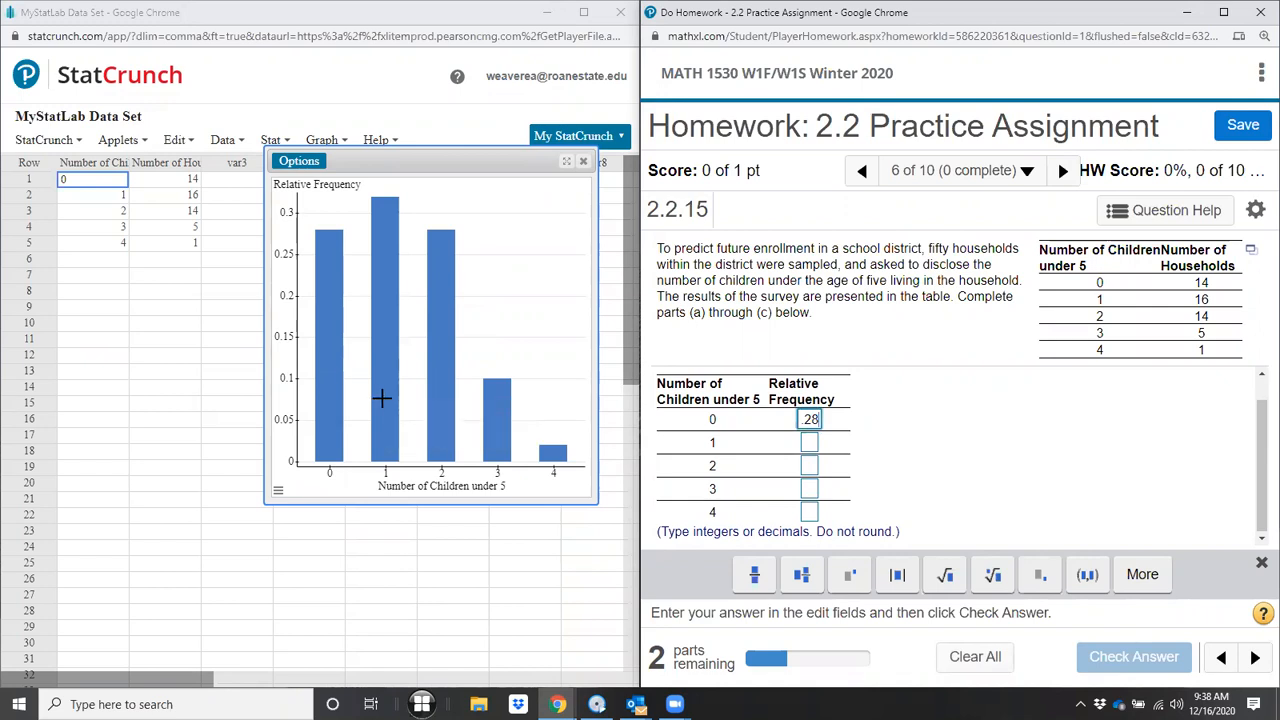
mouse_move(381, 398)
key("Tab")
type(".32")
mouse_move(442, 396)
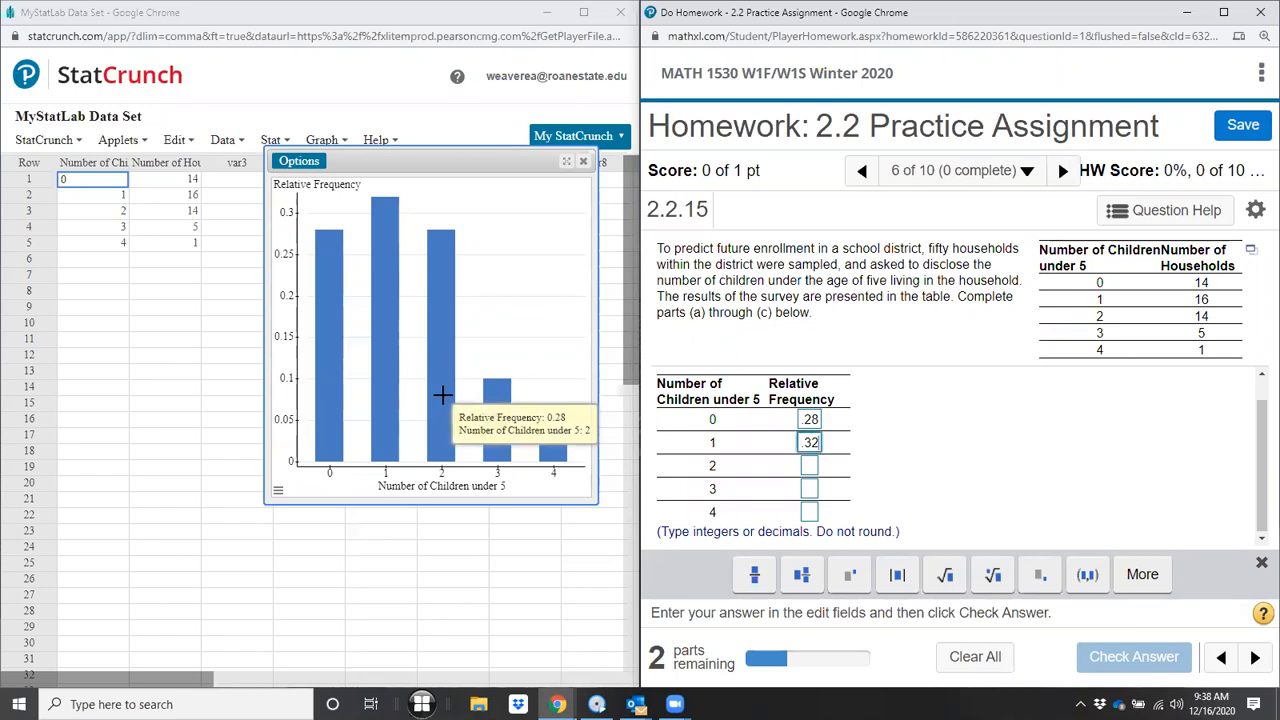
key("Tab")
type(".28")
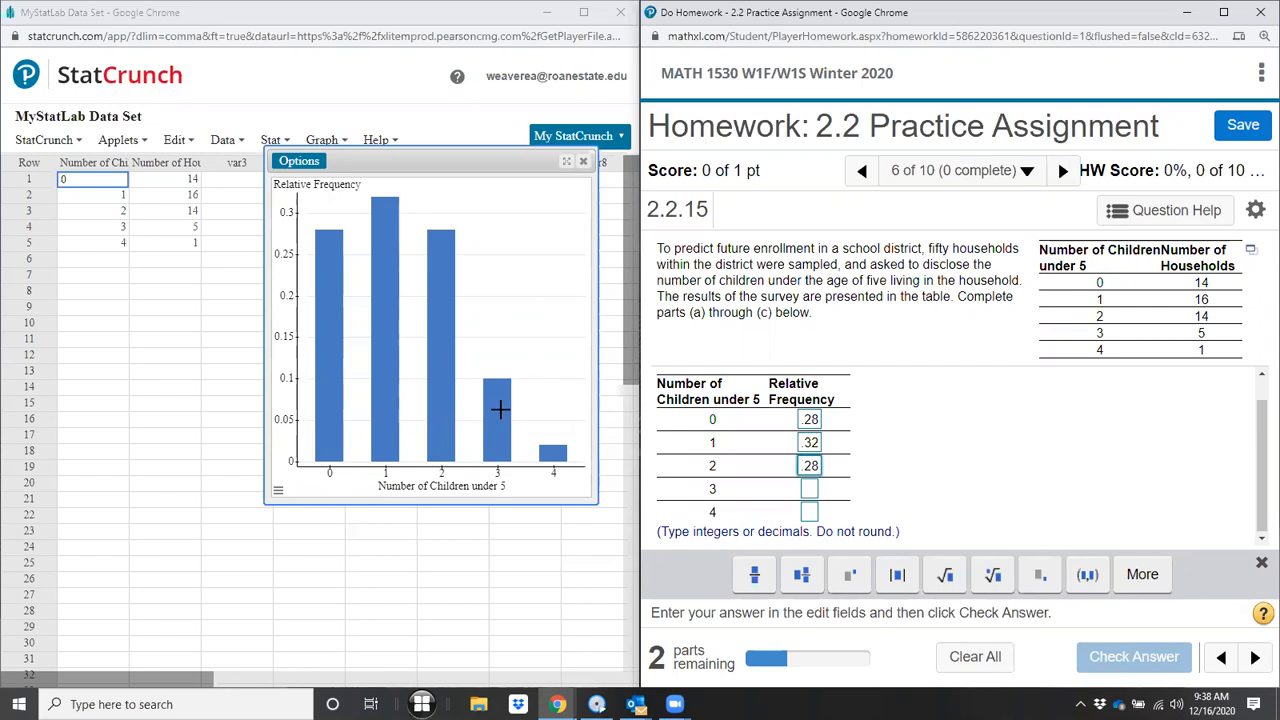
Step: Enter relative frequencies .1 for 3 children and .02 for 4 children, submit part (a) and continue to part (b)
mouse_move(501, 409)
key("Tab")
type(".1")
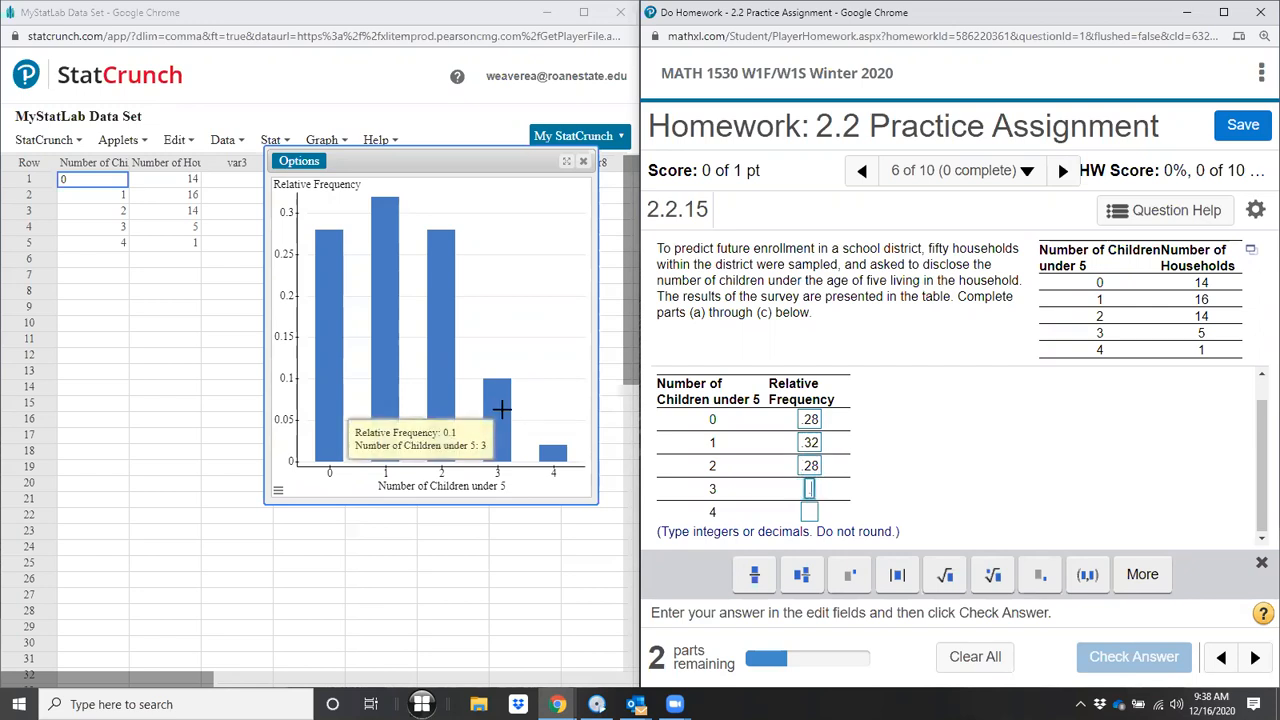
key("Tab")
mouse_move(546, 453)
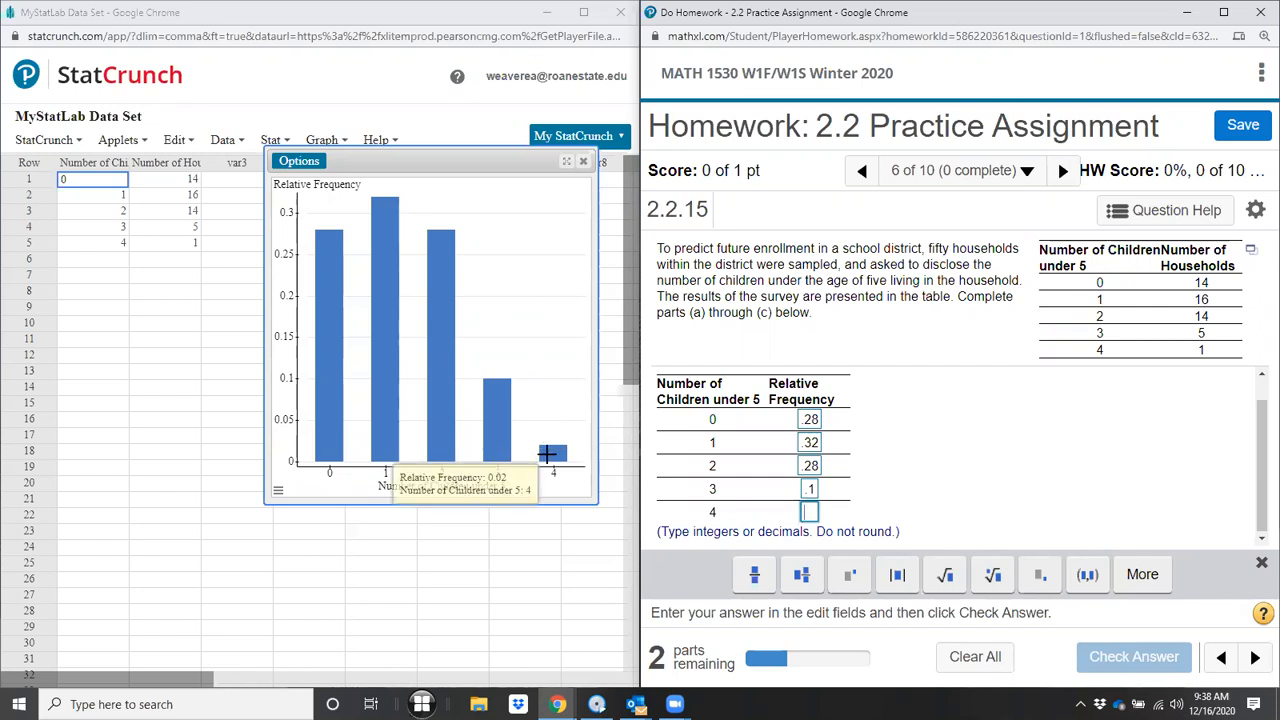
type(".02")
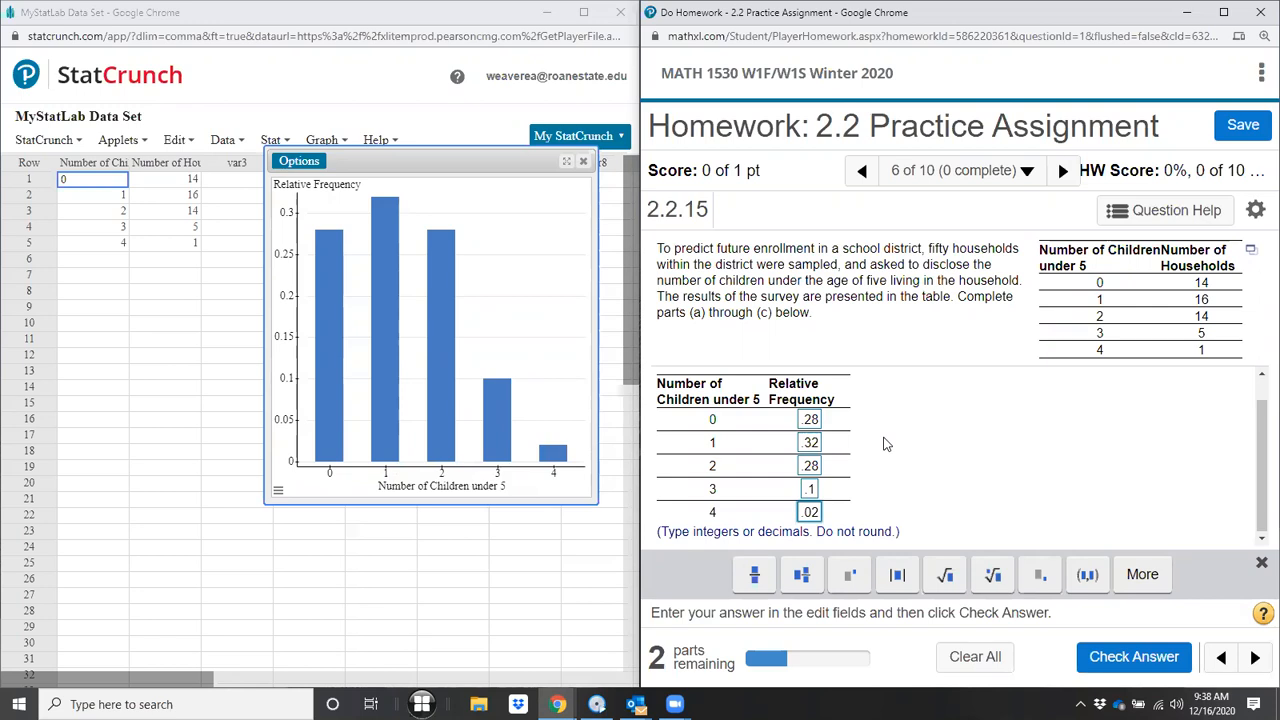
key("Return")
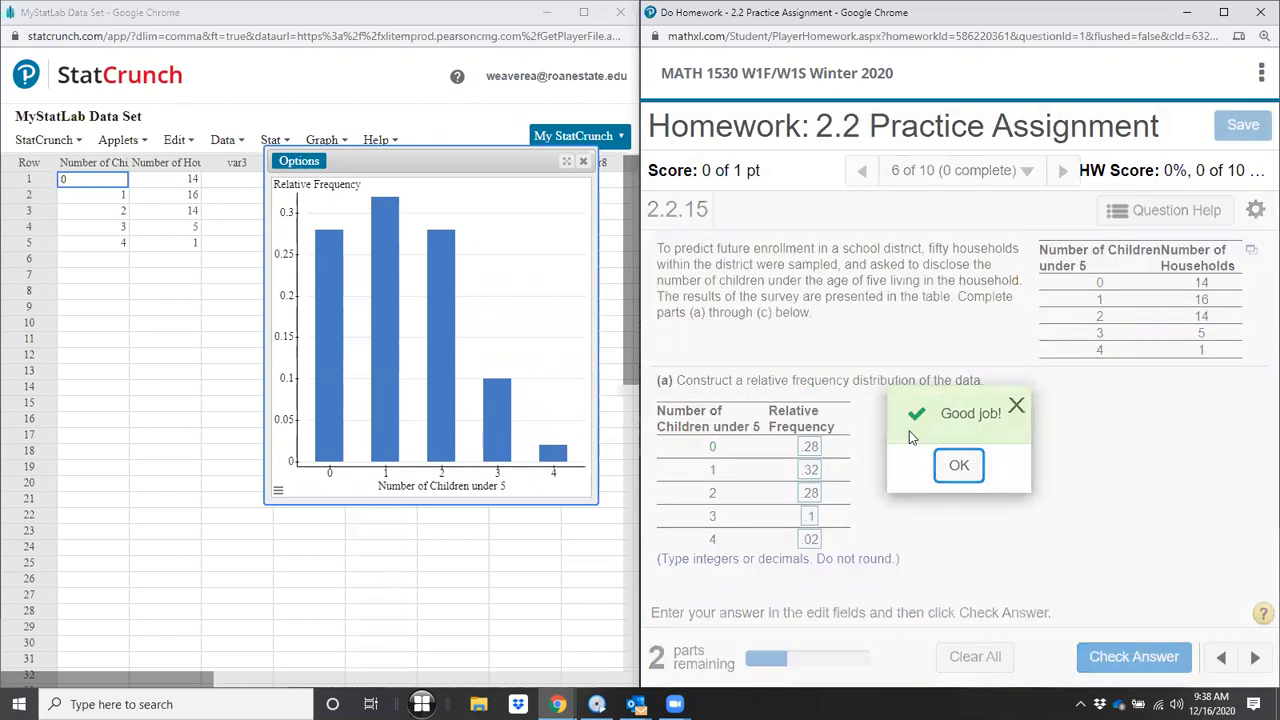
key("Return")
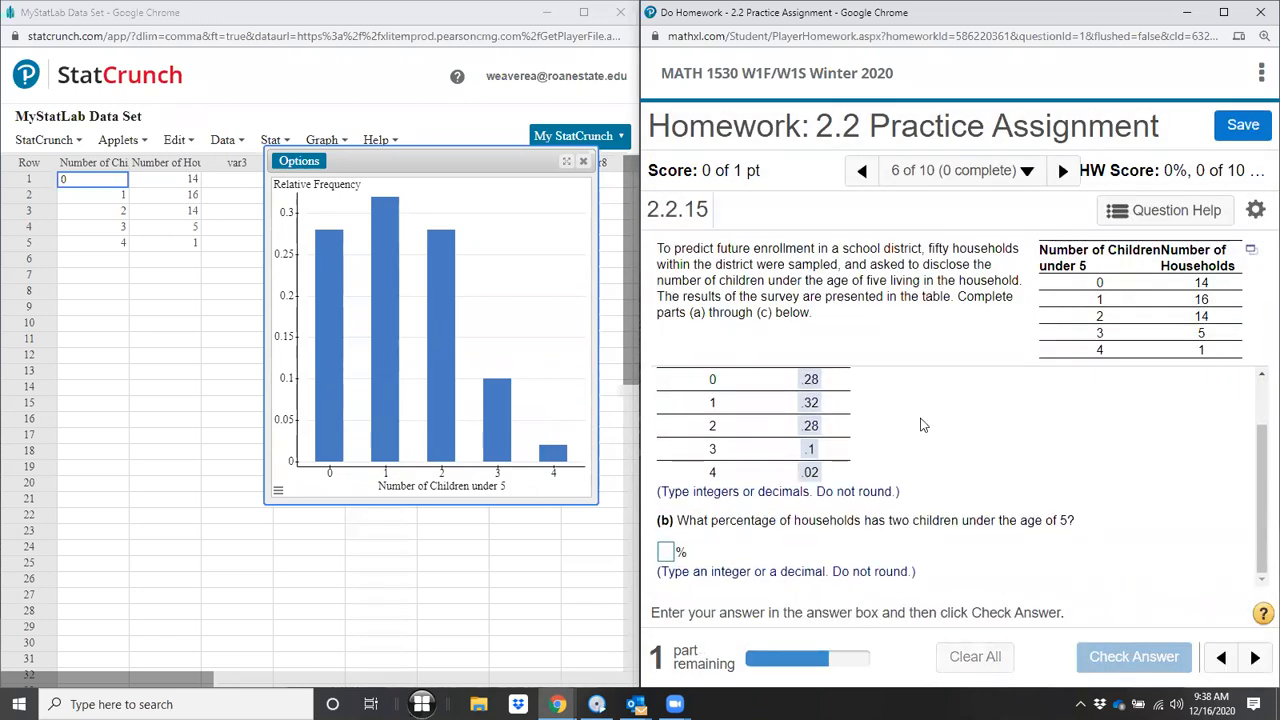
Step: Answer part (b) with 28% for households with two children under 5, submit it and continue to part (c)
left_click(667, 555)
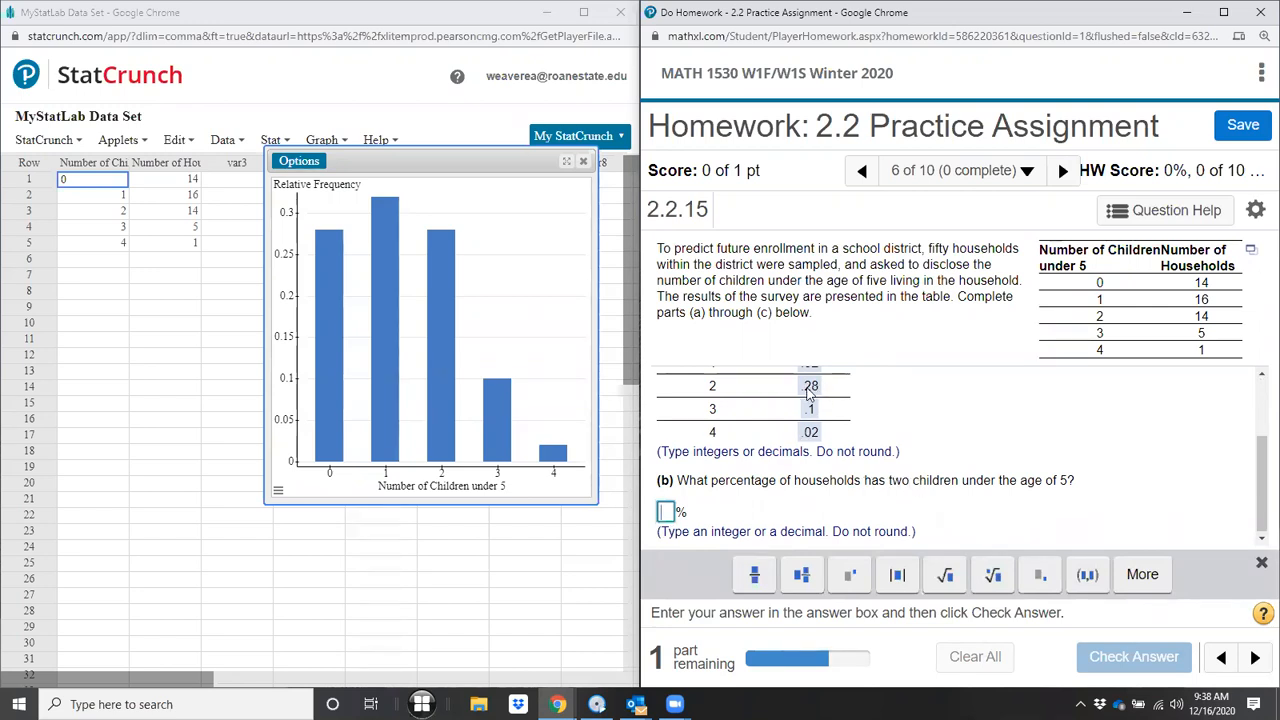
type("28")
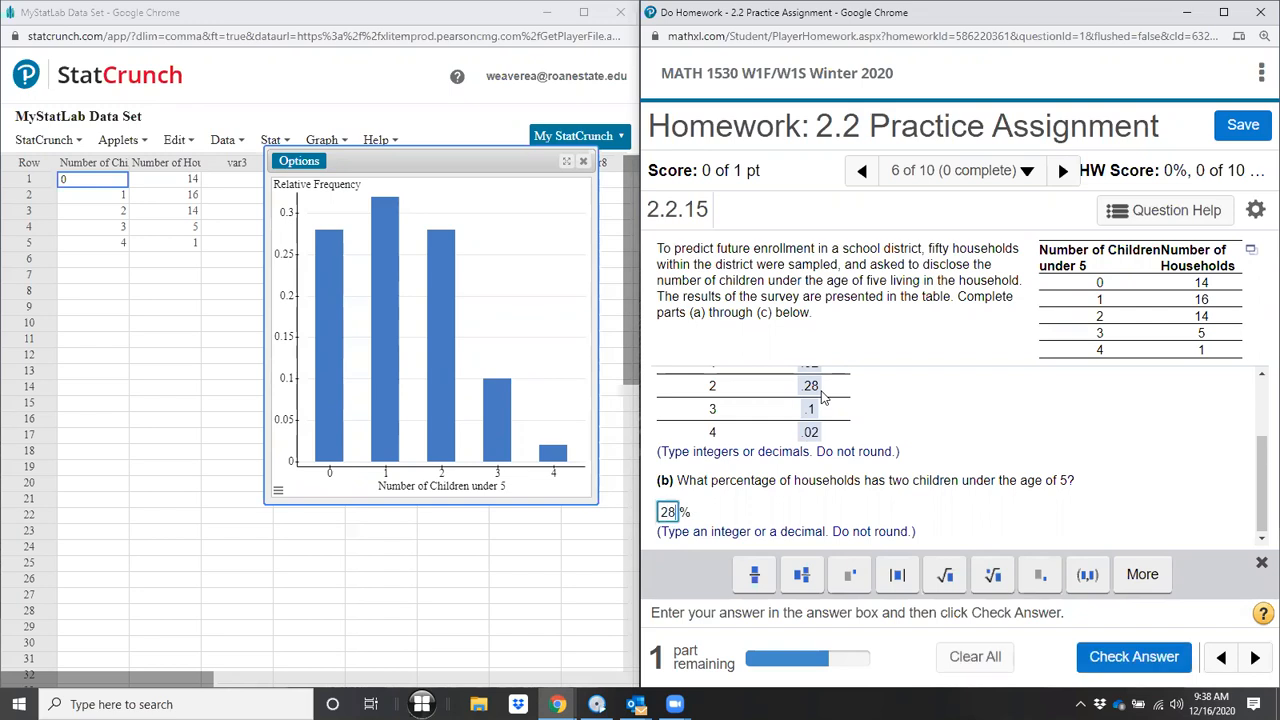
key("Return")
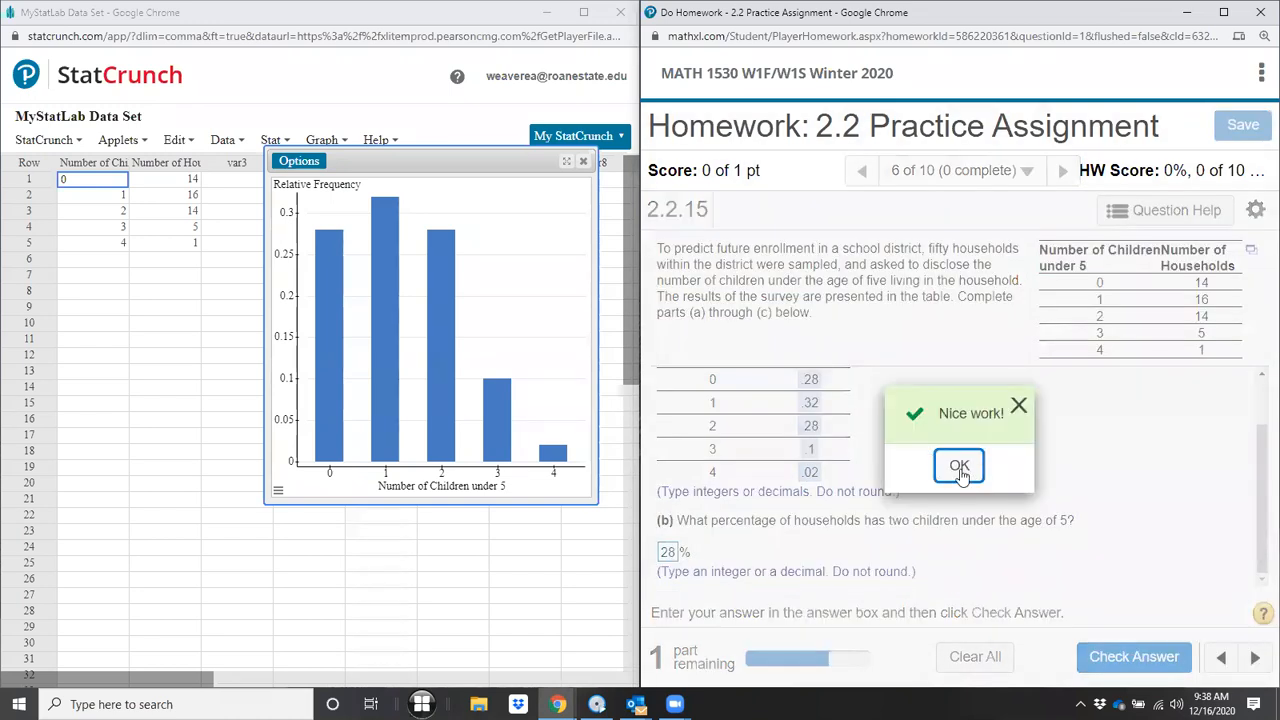
left_click(960, 469)
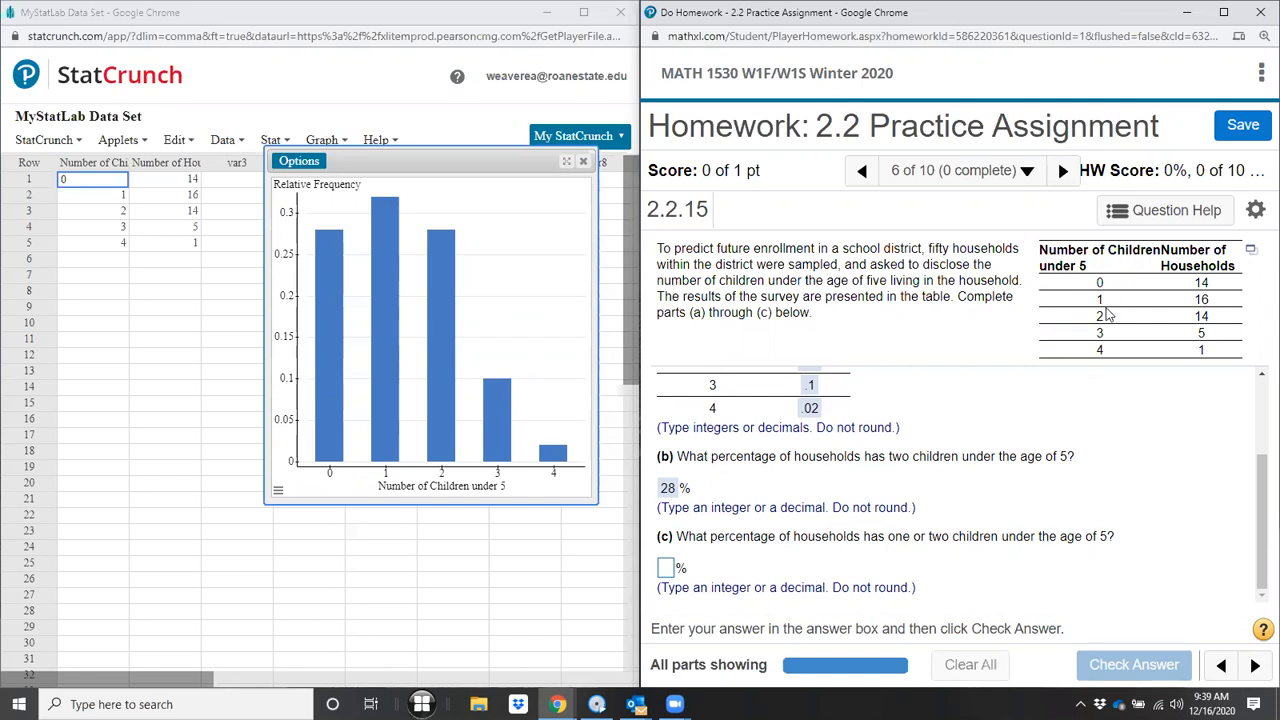
Step: Answer part (c) with 60% for households with one or two children under 5, submit it and go to the next question
scroll(900, 446, "up", 3)
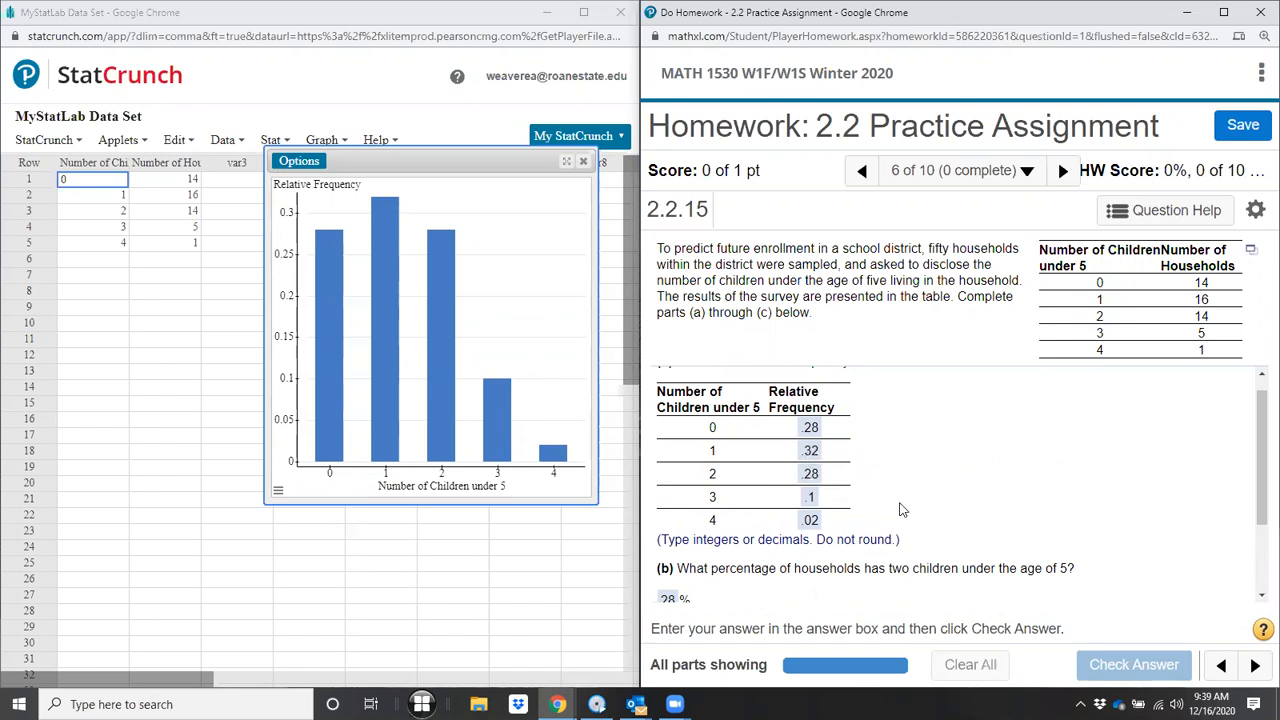
scroll(903, 509, "down", 1)
left_click(667, 567)
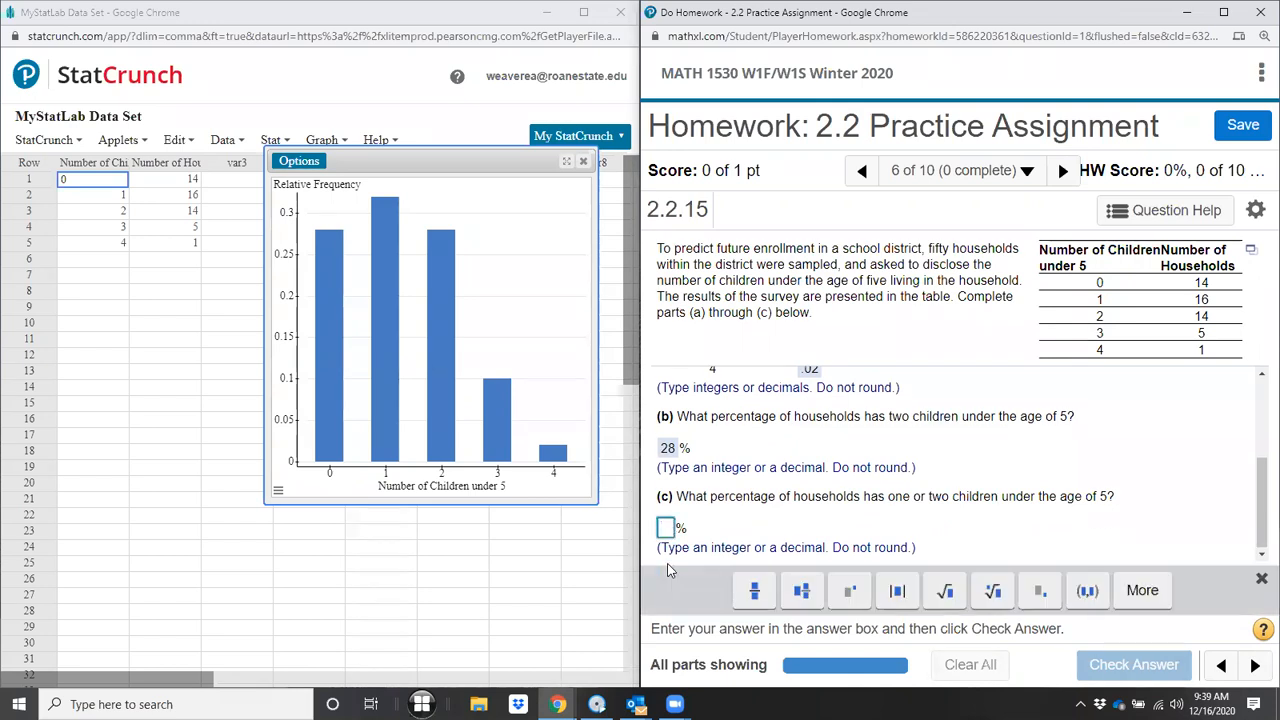
type("60")
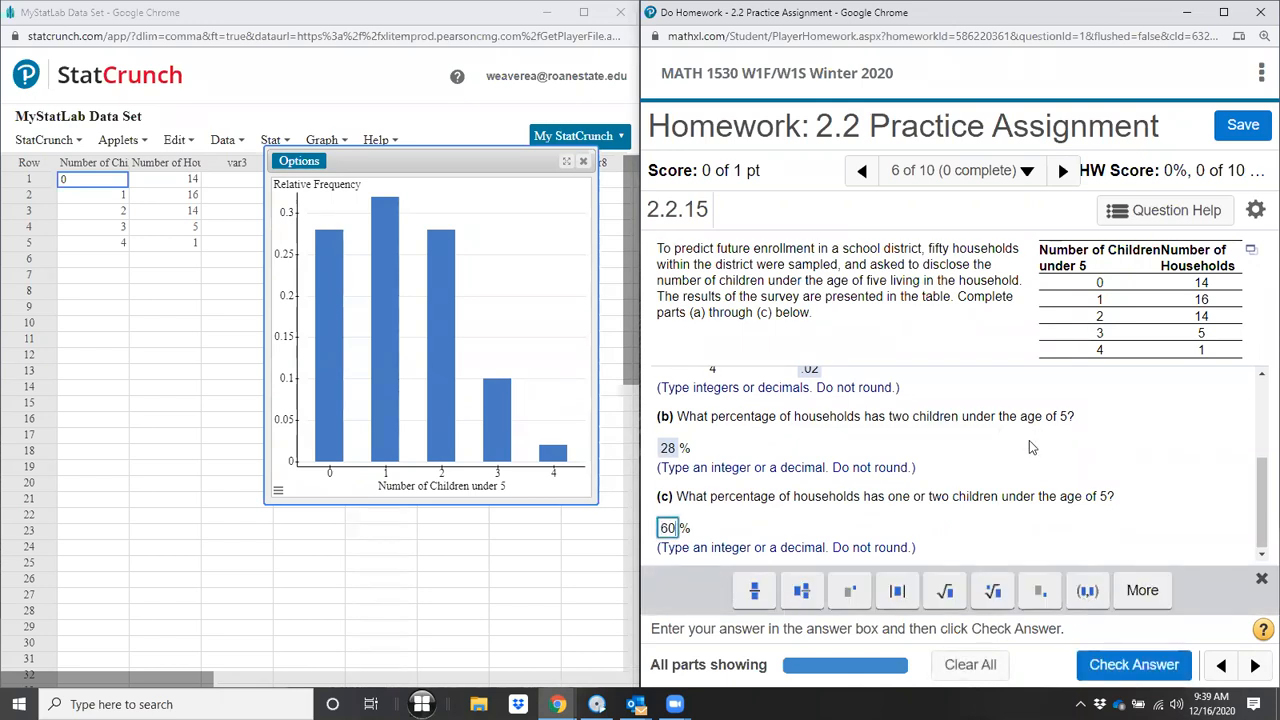
left_click(1138, 665)
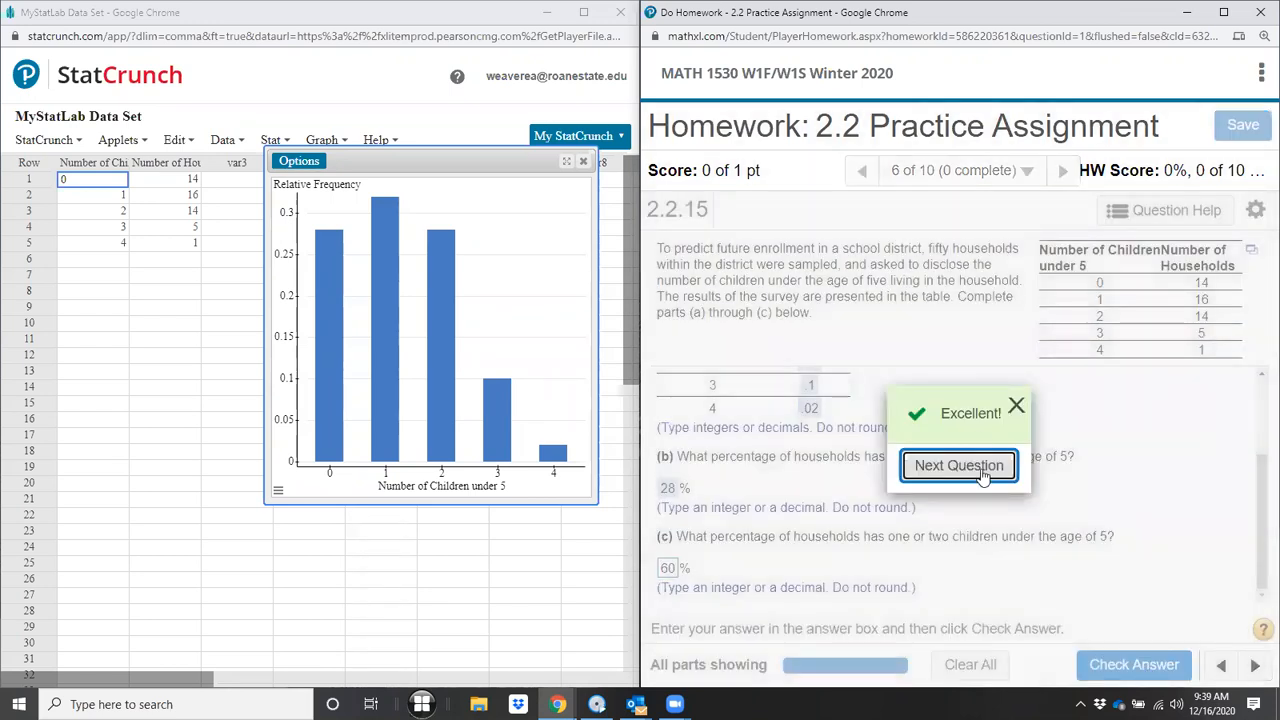
left_click(960, 466)
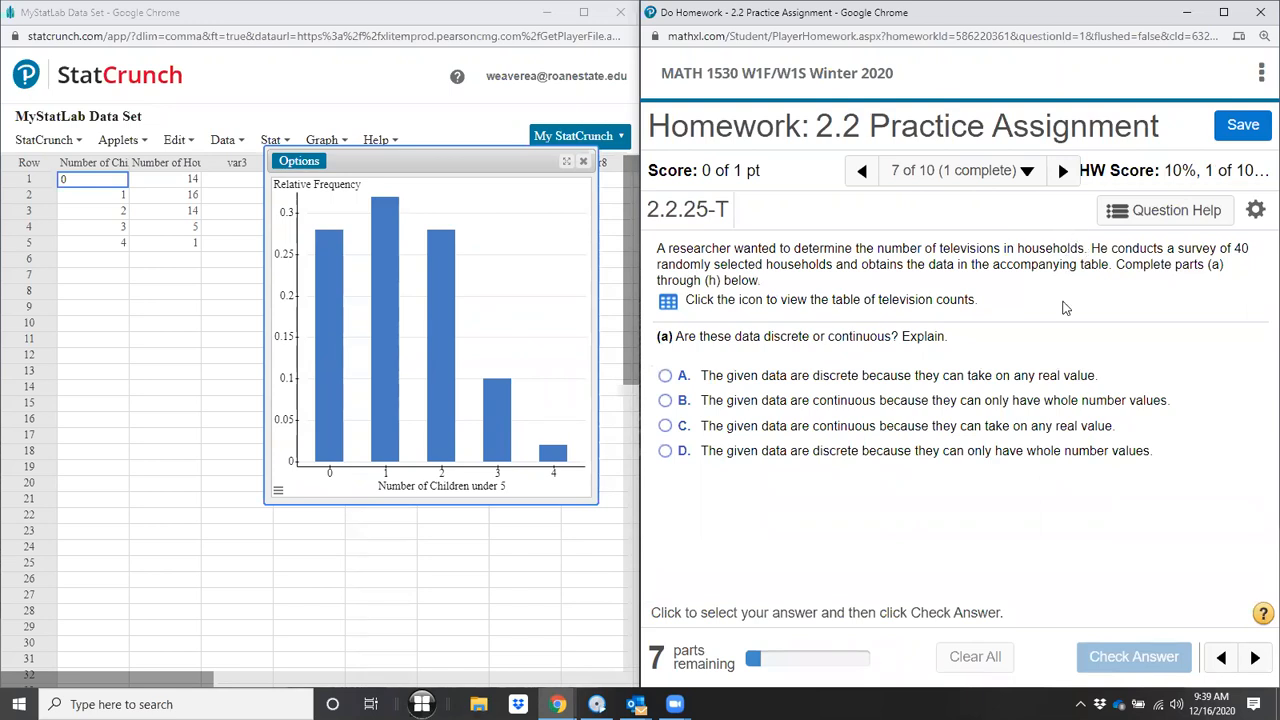
Step: Skip ahead to question 2.2.31, dismiss the instructor tip and open the violent-crime data in StatCrunch
left_click(1063, 172)
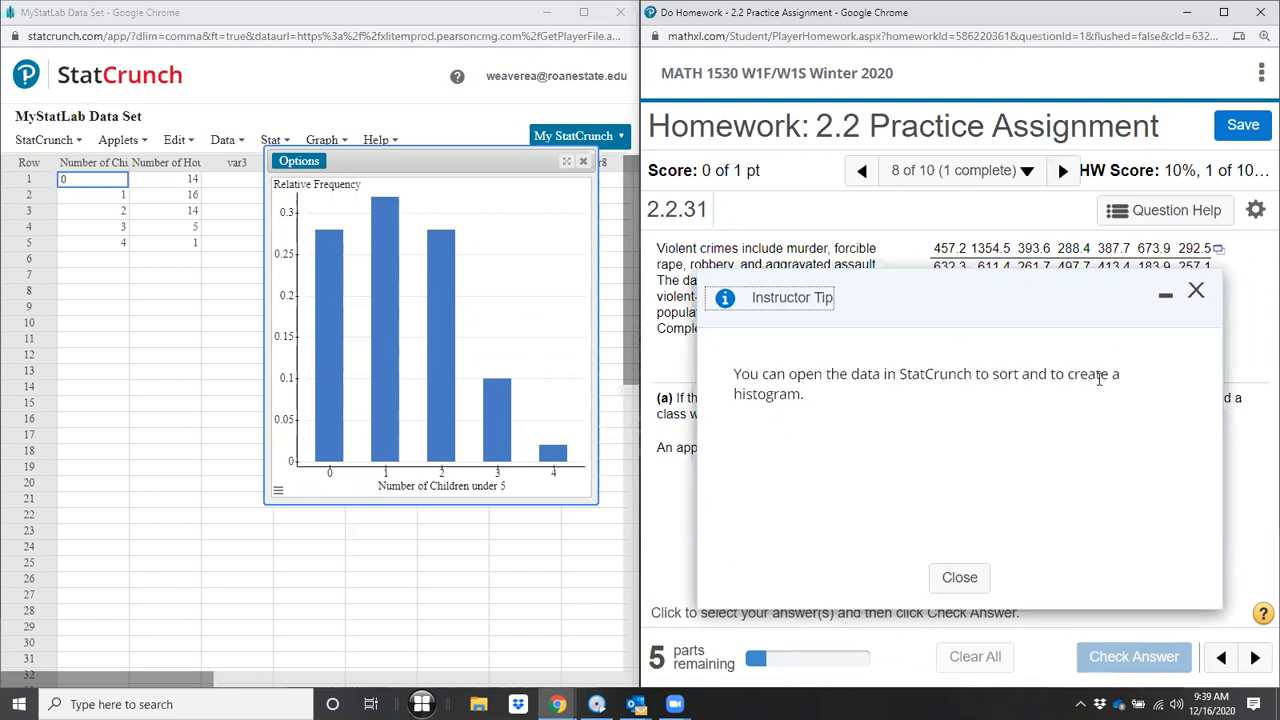
left_click(960, 580)
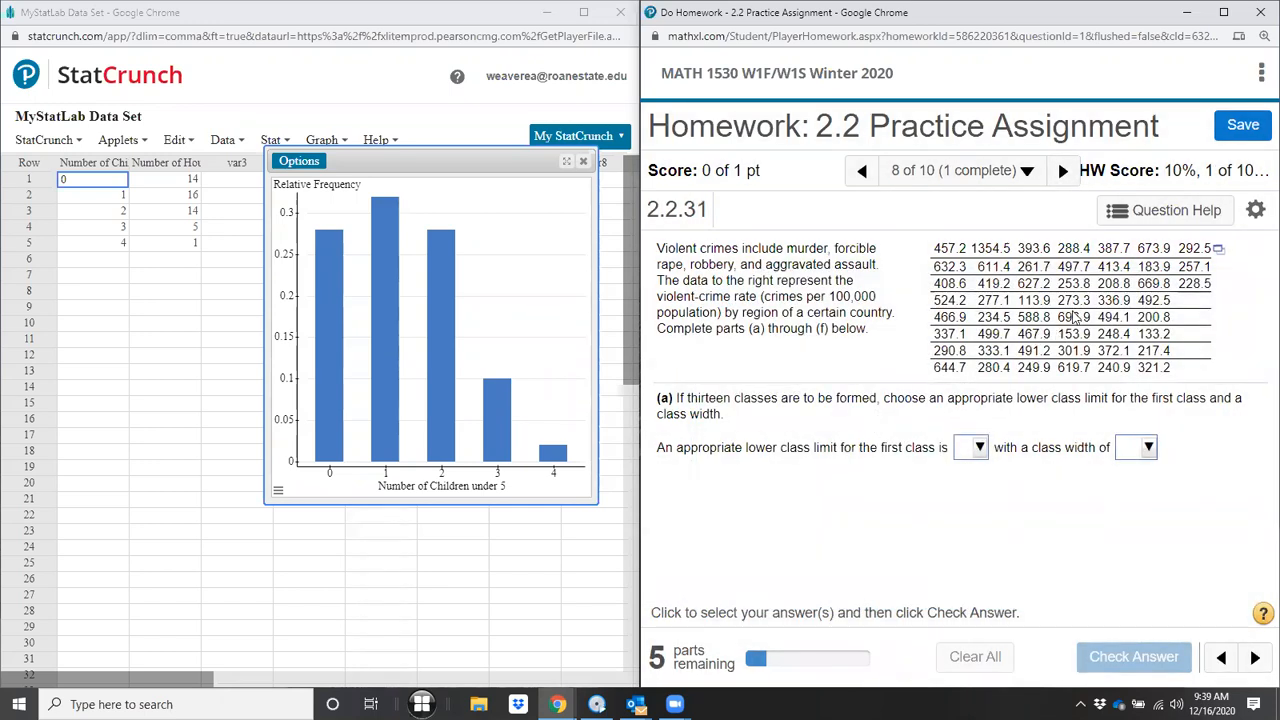
left_click(1220, 252)
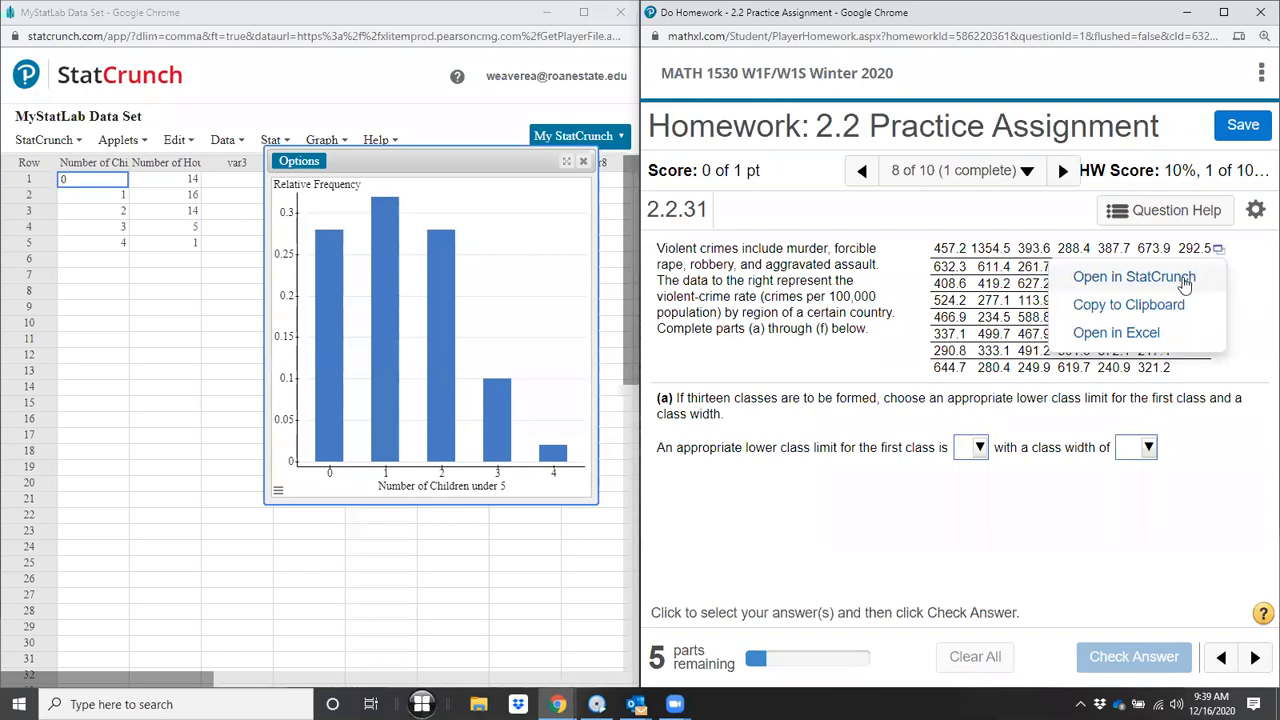
left_click(1178, 278)
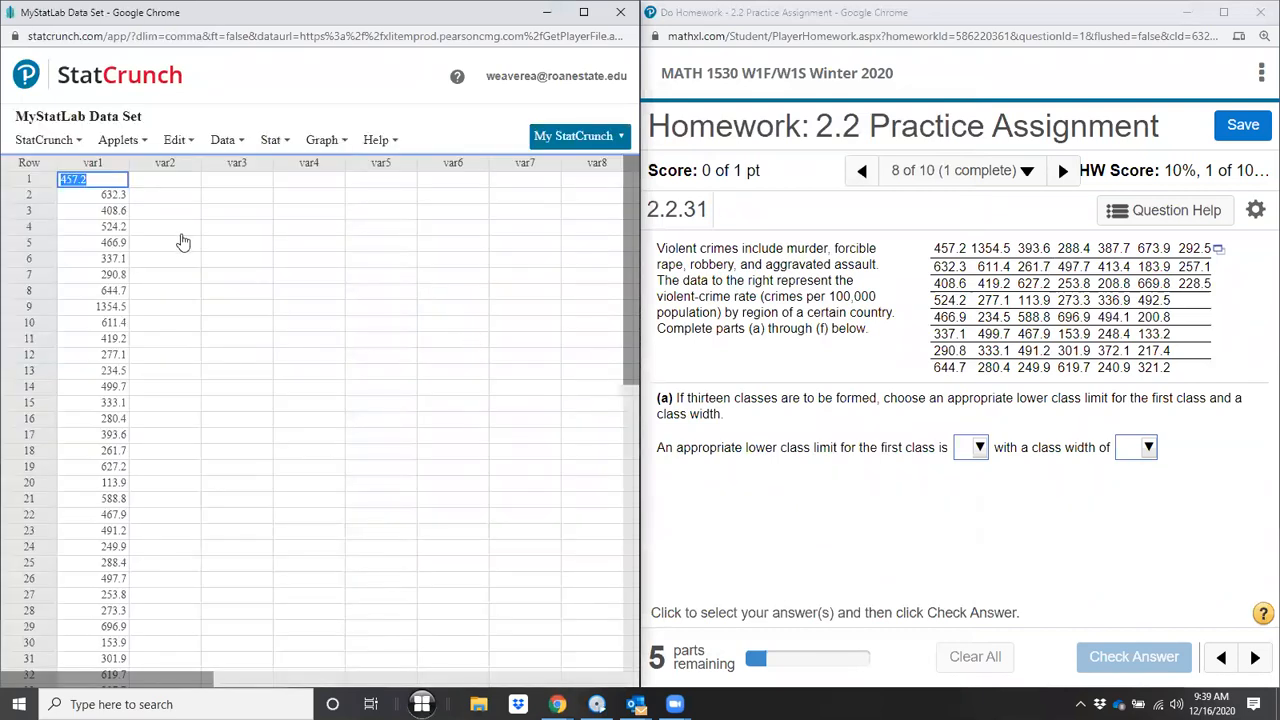
Step: Sort the data table by var1 in ascending order, replacing the current column, and dismiss the sort summary
mouse_move(94, 170)
left_click(322, 141)
mouse_move(232, 146)
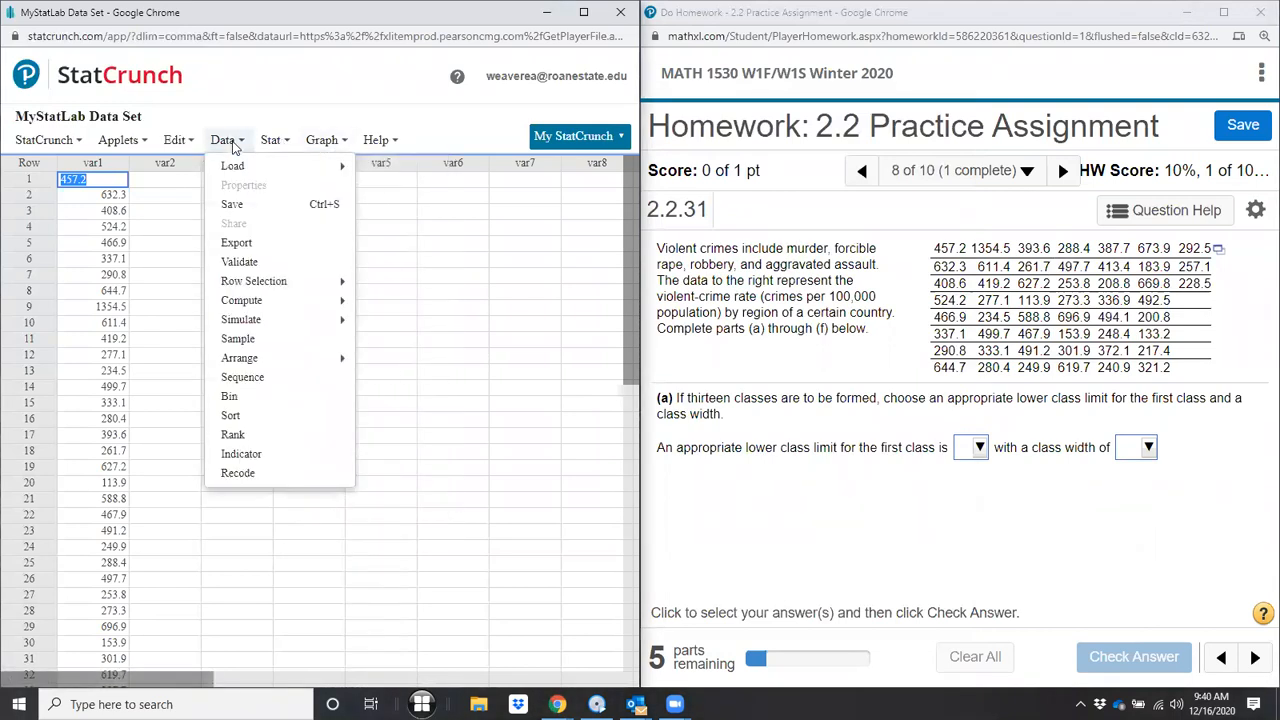
mouse_move(284, 362)
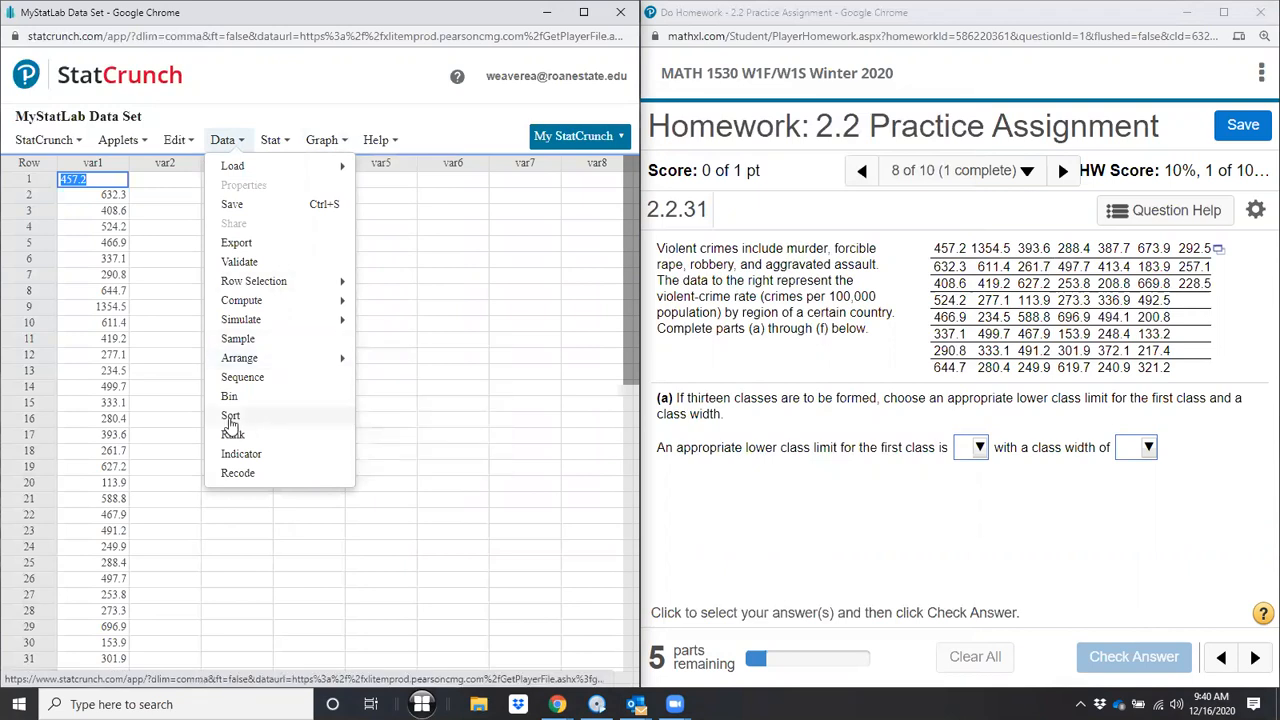
left_click(229, 416)
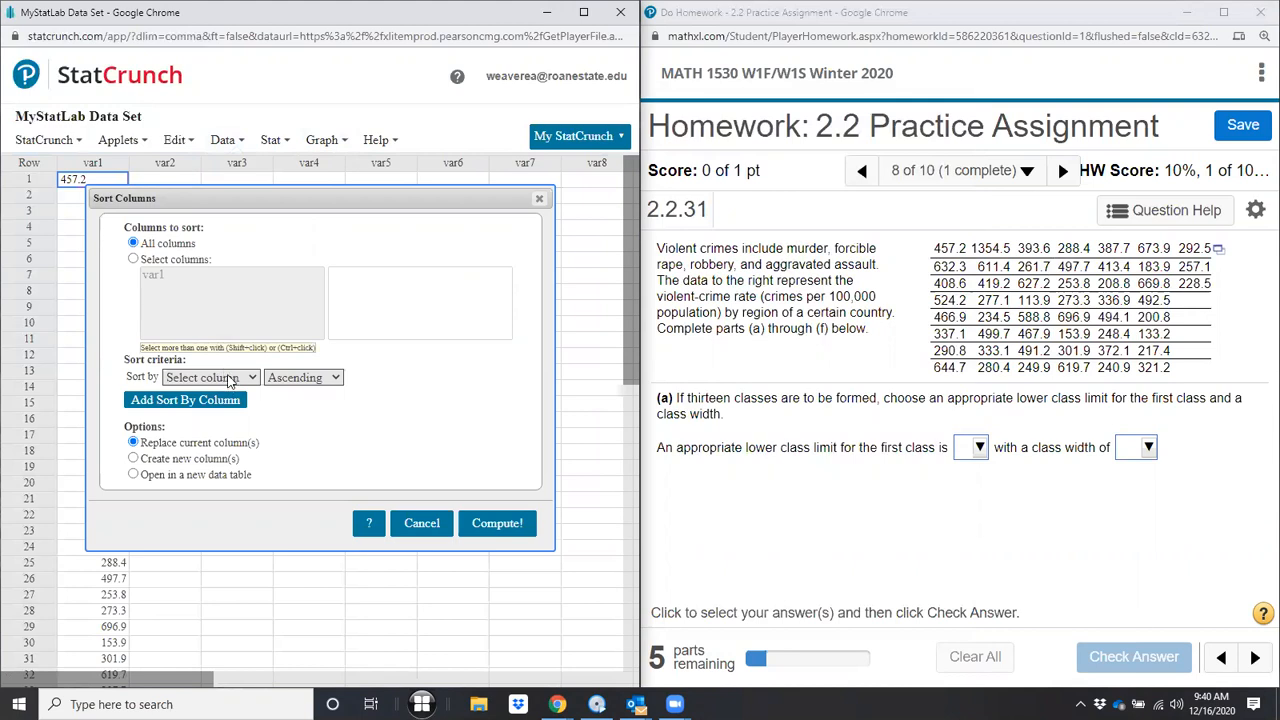
left_click(228, 381)
left_click(224, 411)
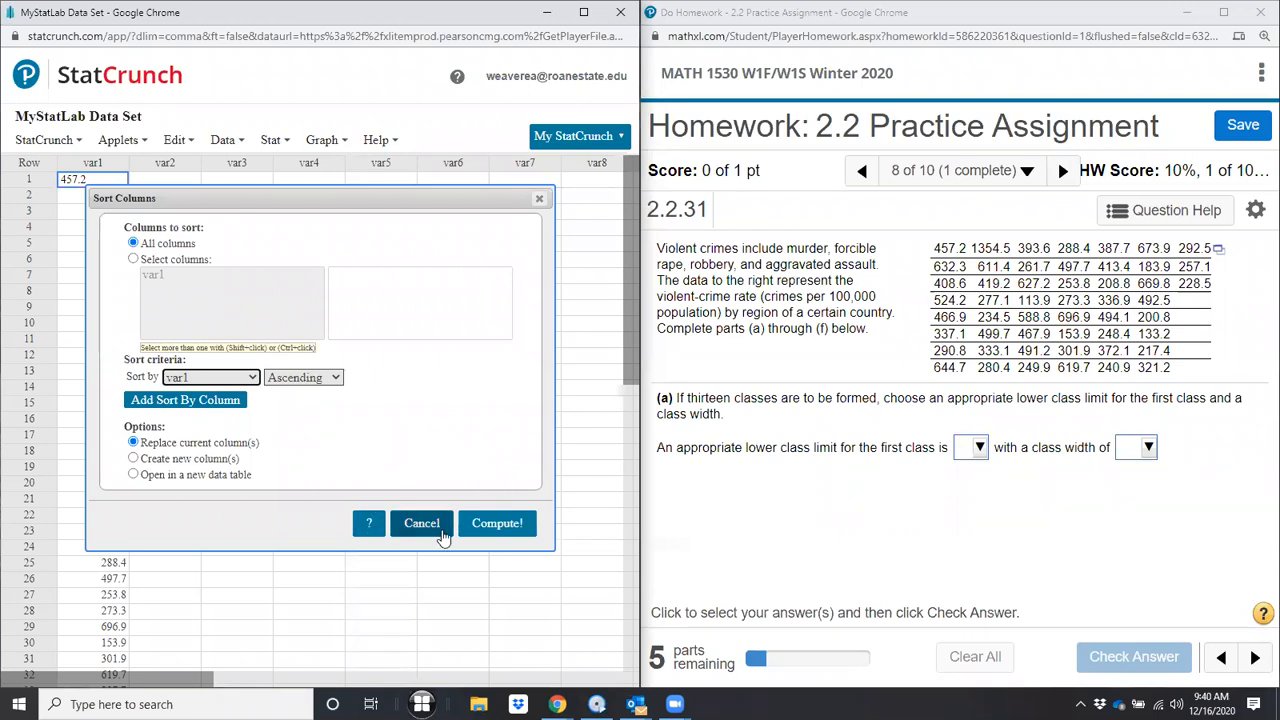
left_click(490, 531)
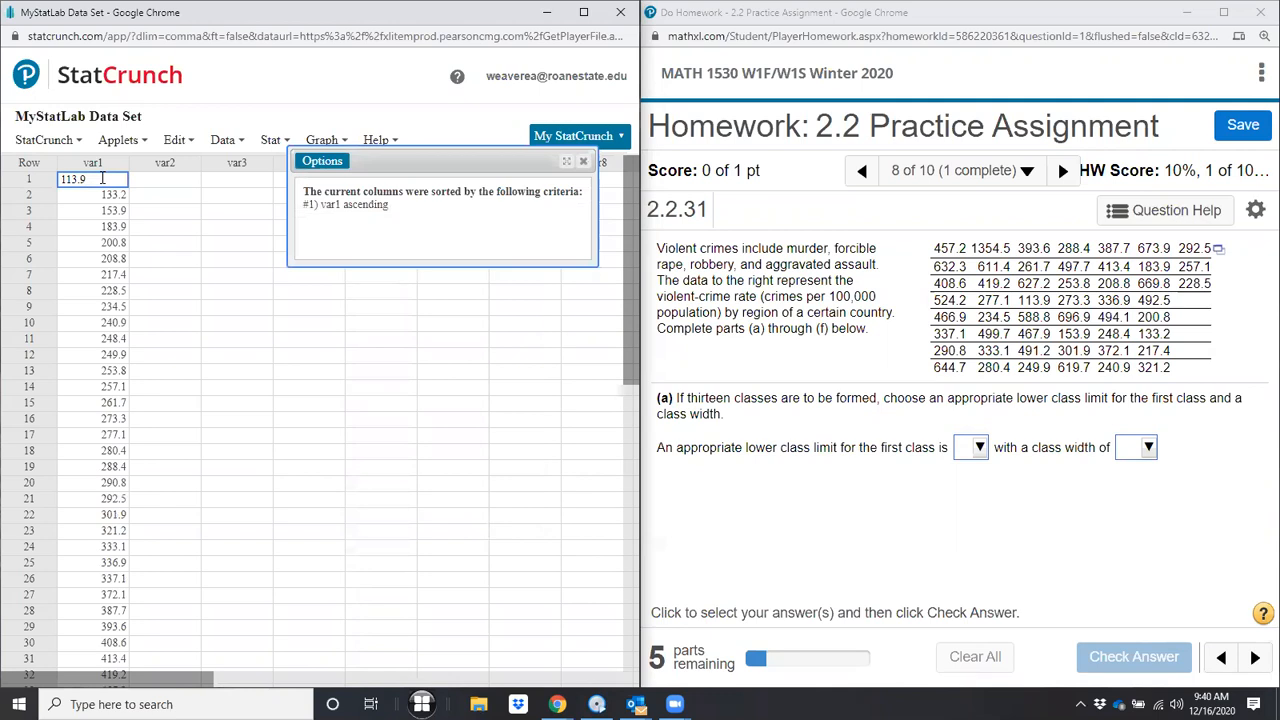
left_click(583, 162)
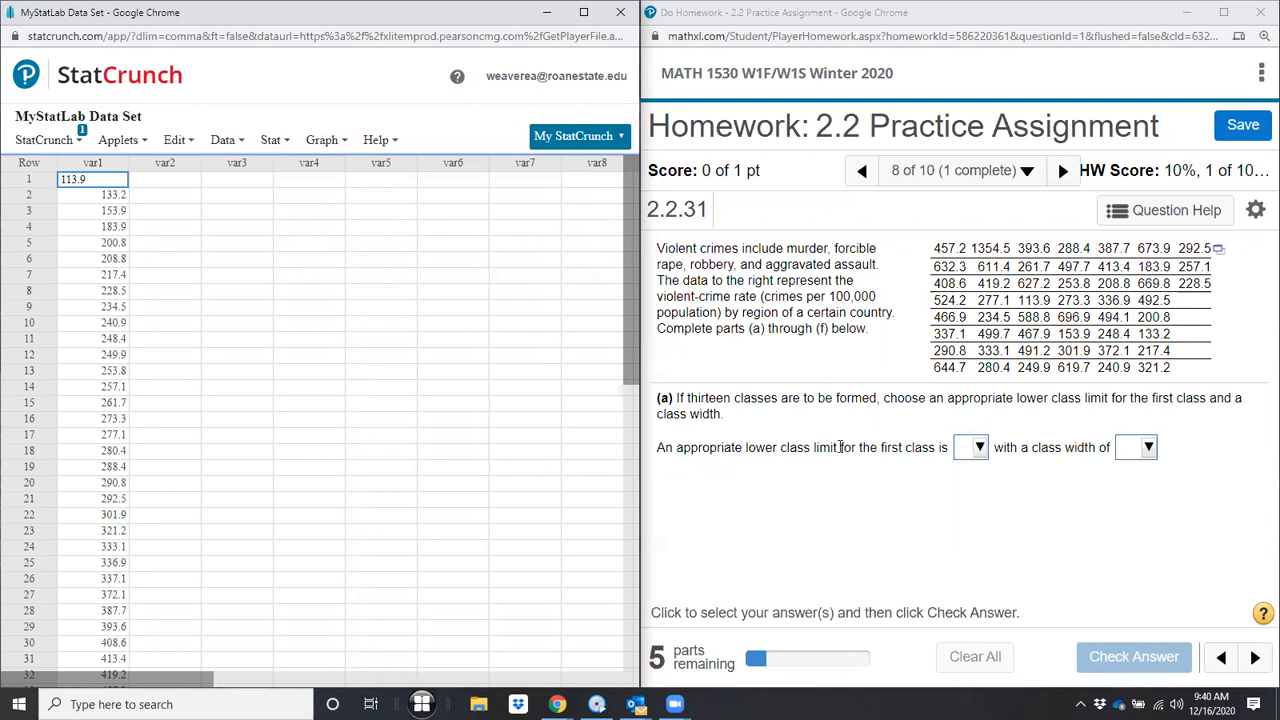
Step: Choose 100 as the lower class limit for the first class in part (a)
left_click(981, 451)
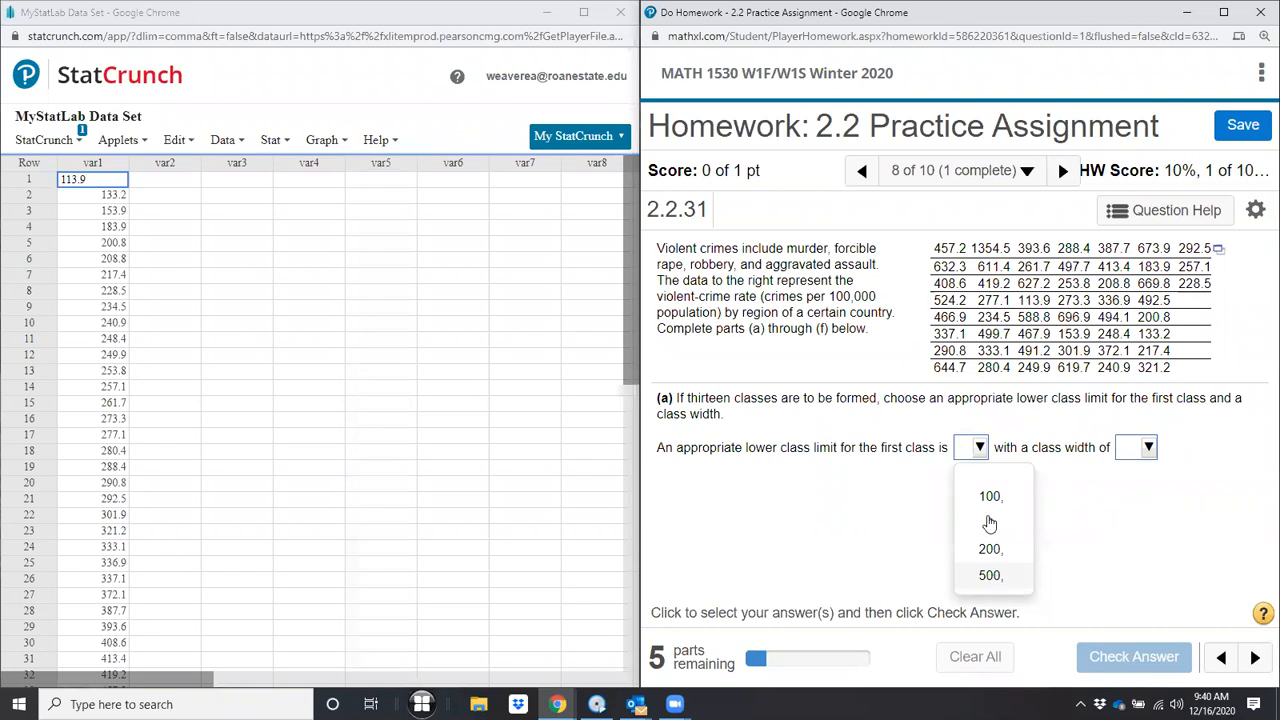
left_click(990, 498)
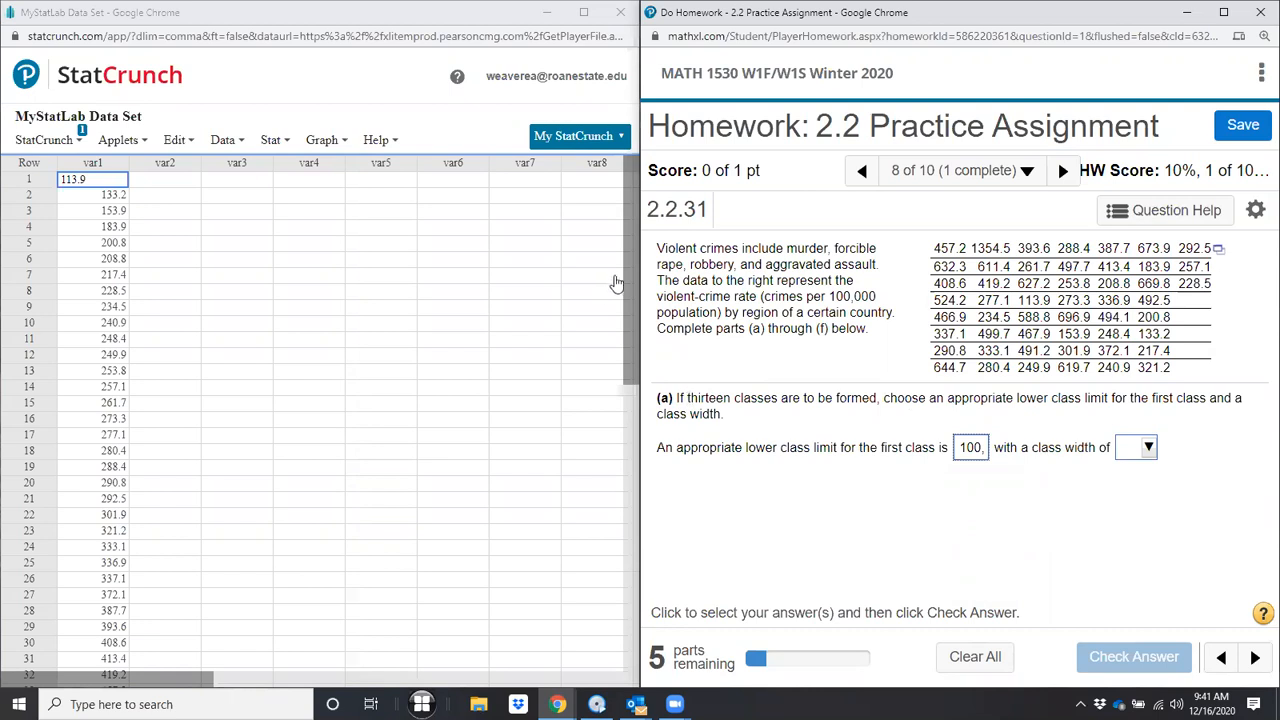
Step: Look at the largest values at the end of the sorted var1 column, and open the Calculator app
left_click(197, 247)
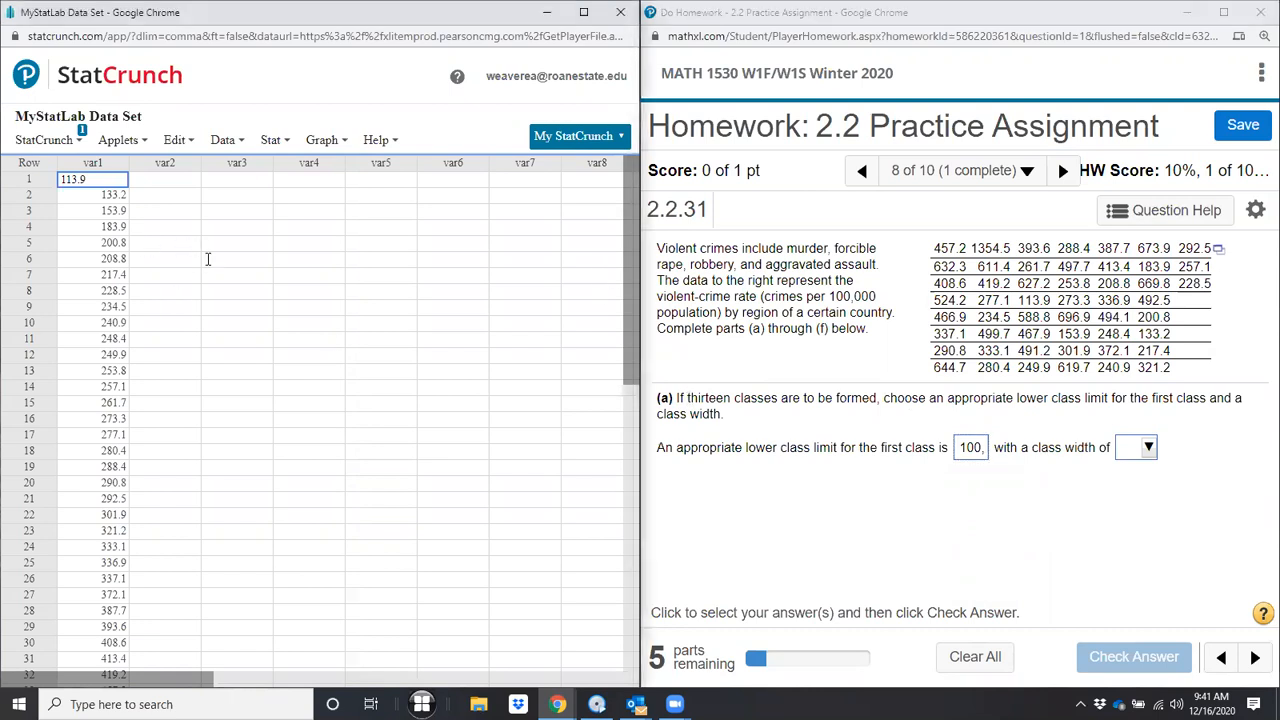
left_click_drag(628, 225, 645, 530)
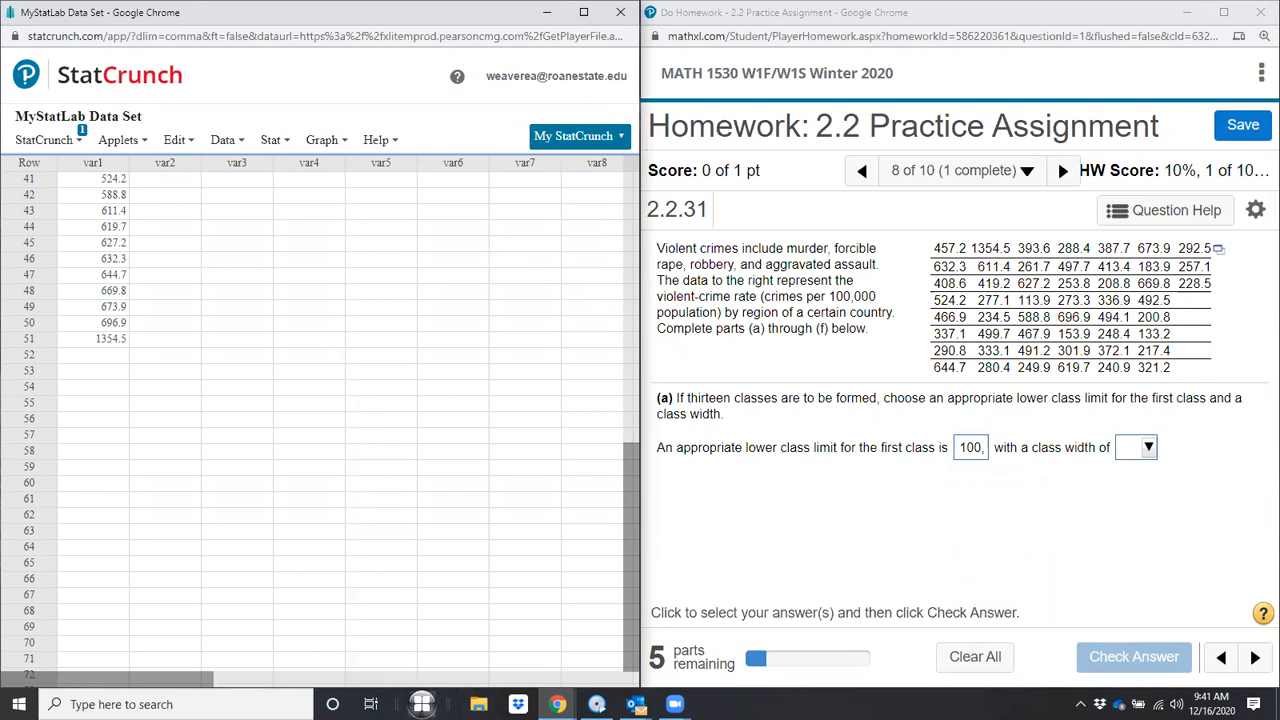
left_click(422, 704)
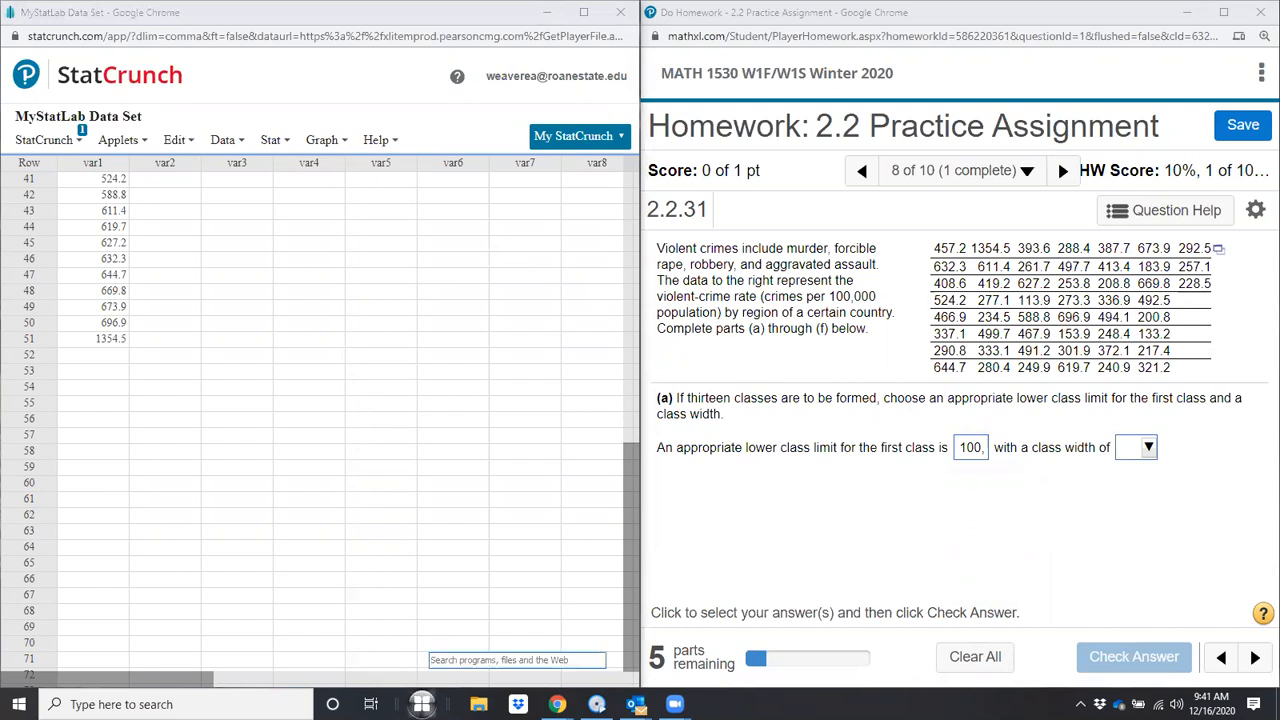
left_click(422, 704)
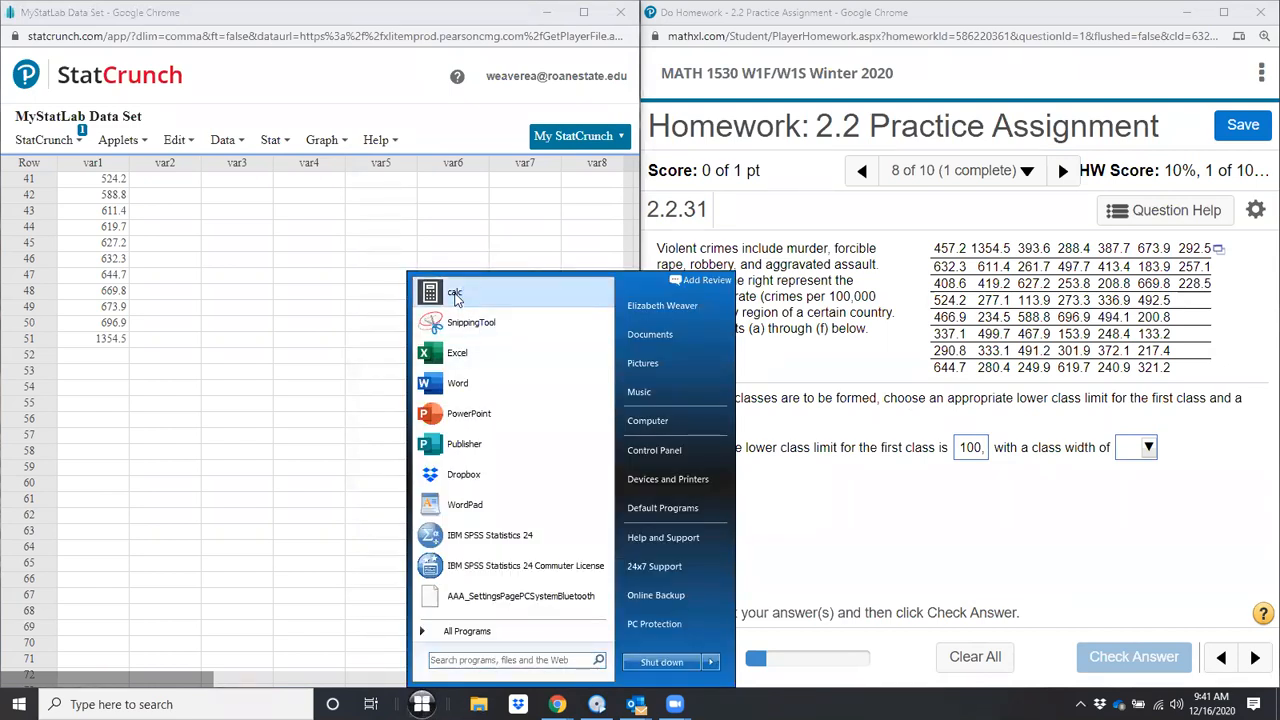
left_click(455, 294)
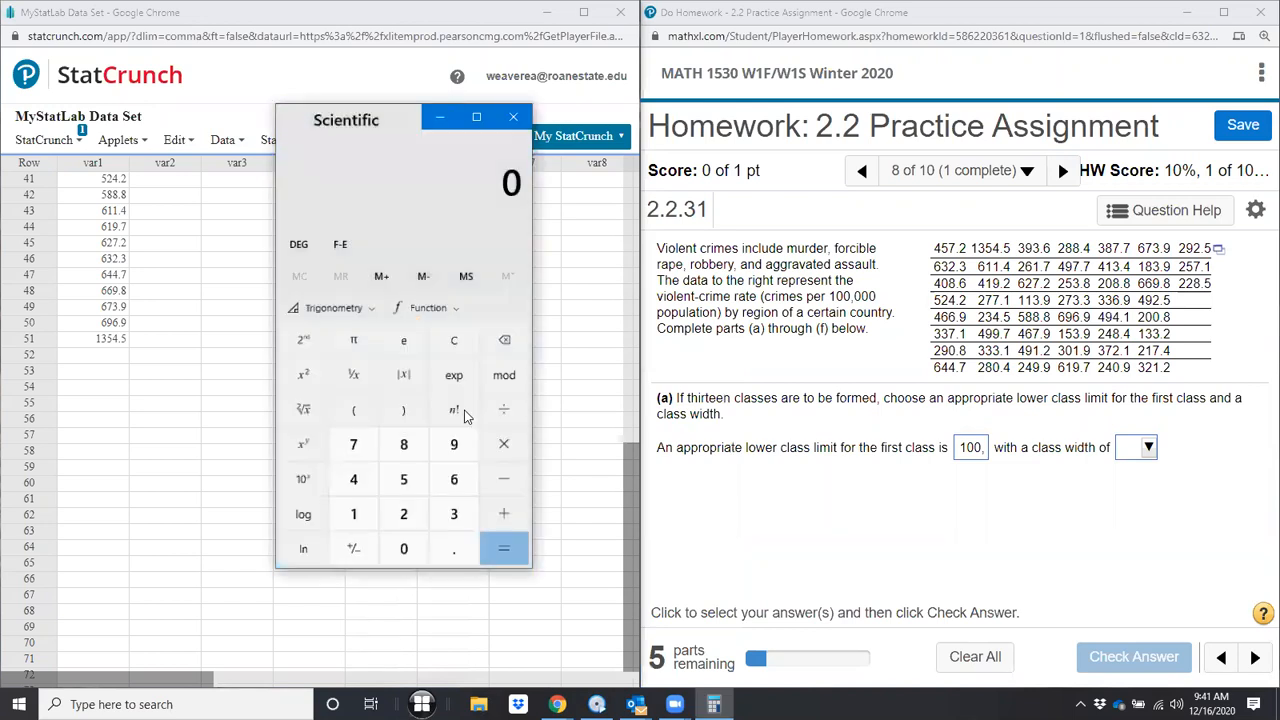
Step: Calculate the class width by subtracting 113.9 from 1354.5 and dividing the difference by 13
type("1")
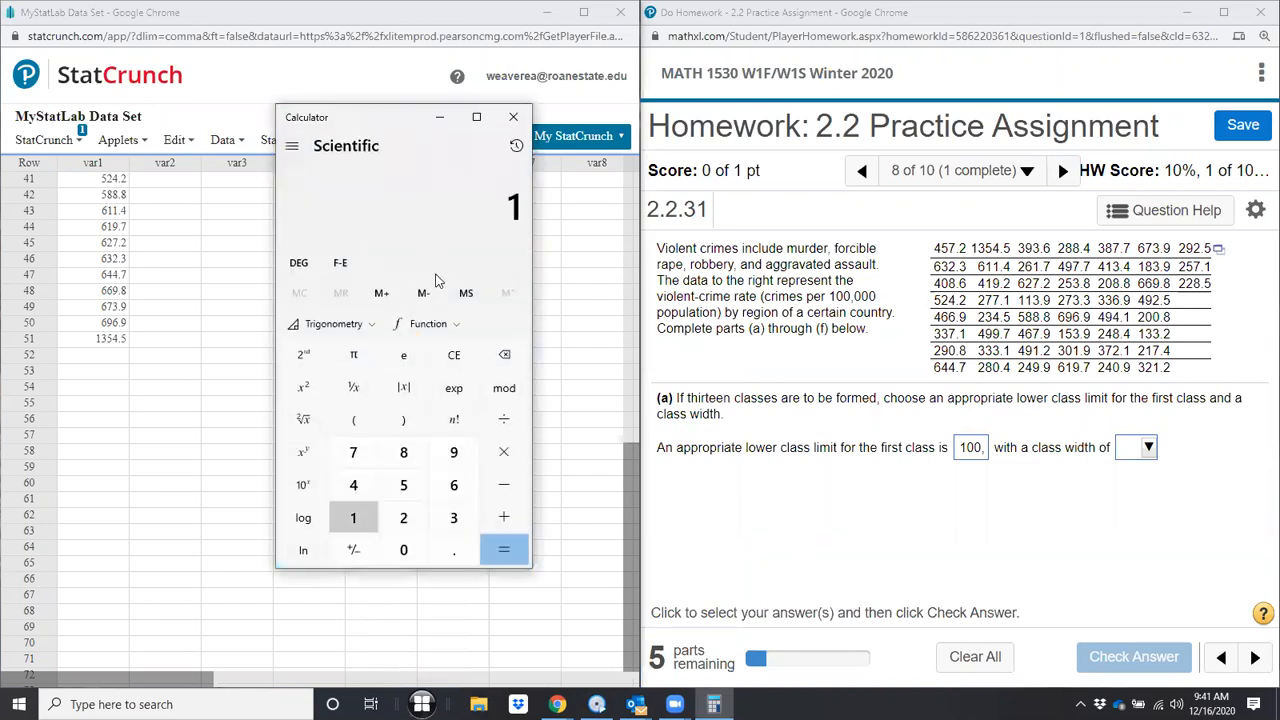
type(",354.5")
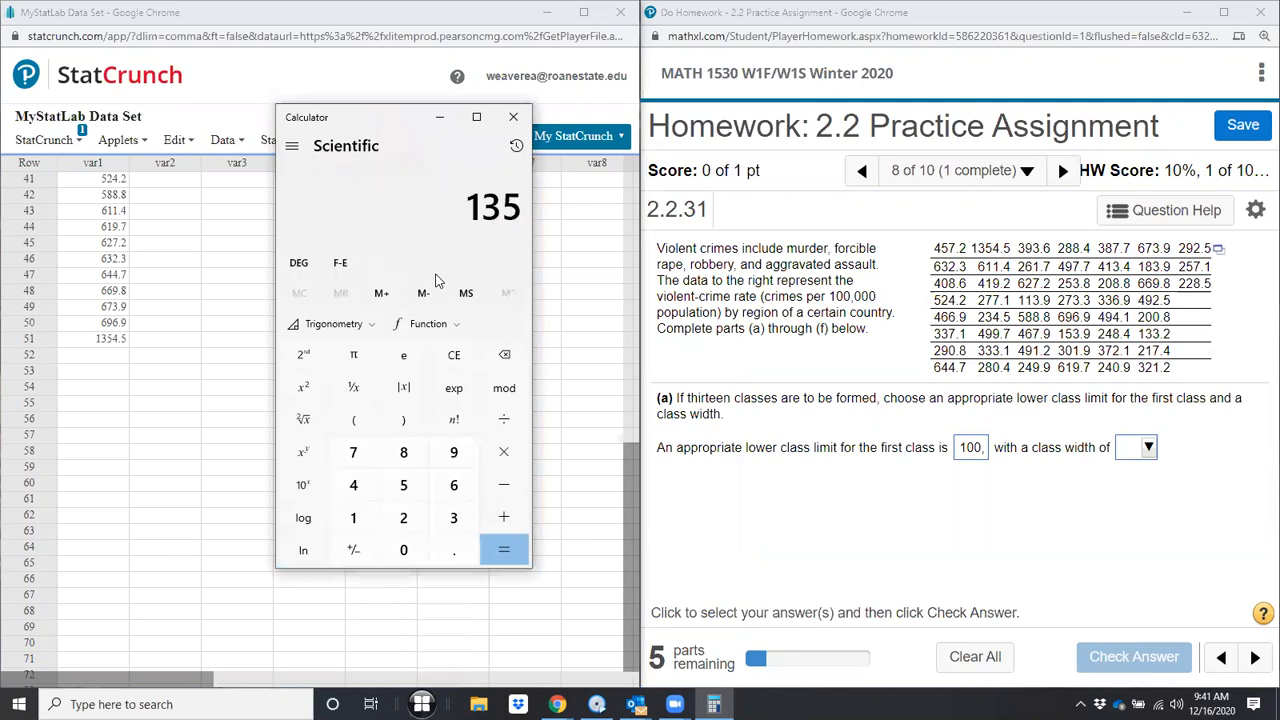
key("minus")
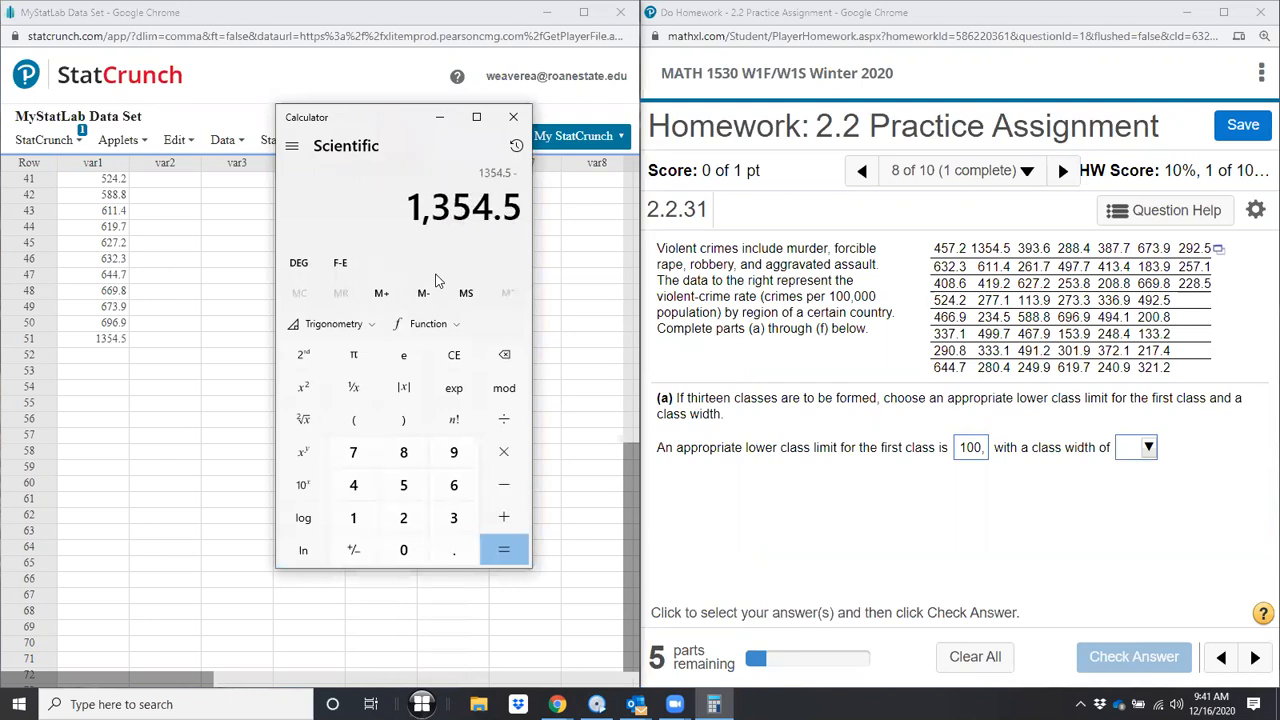
type("113.9")
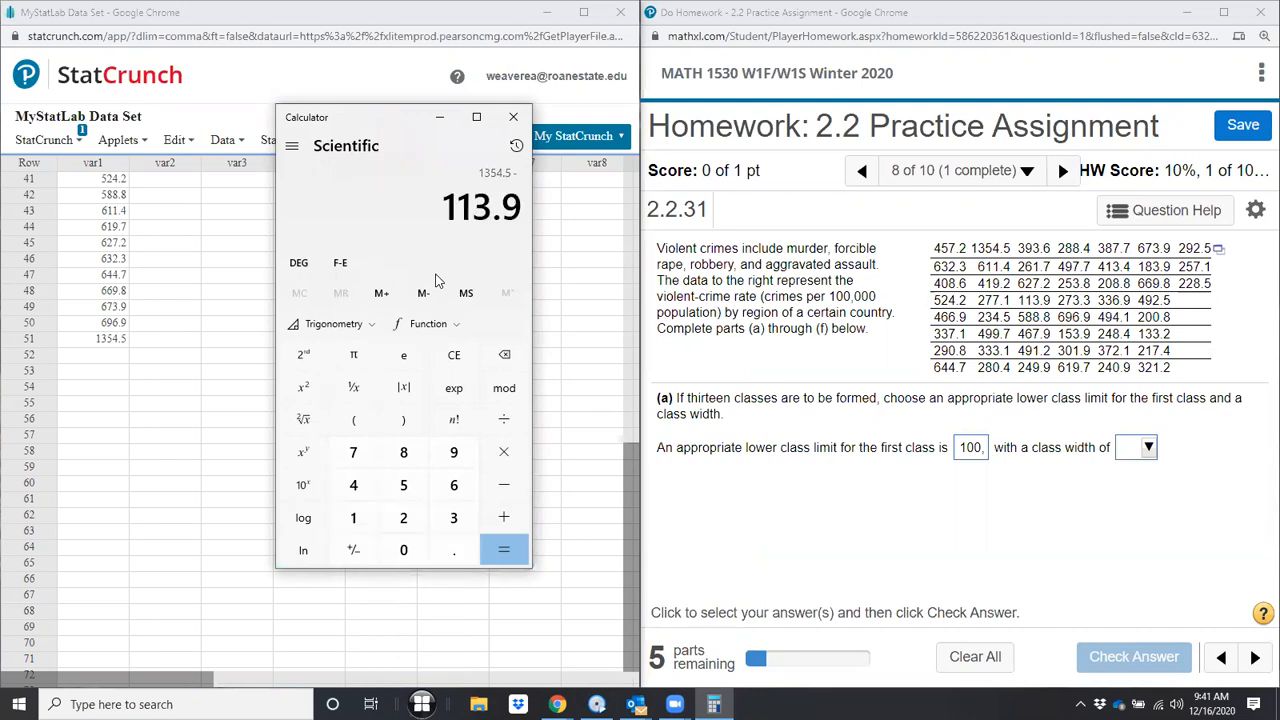
key("Return")
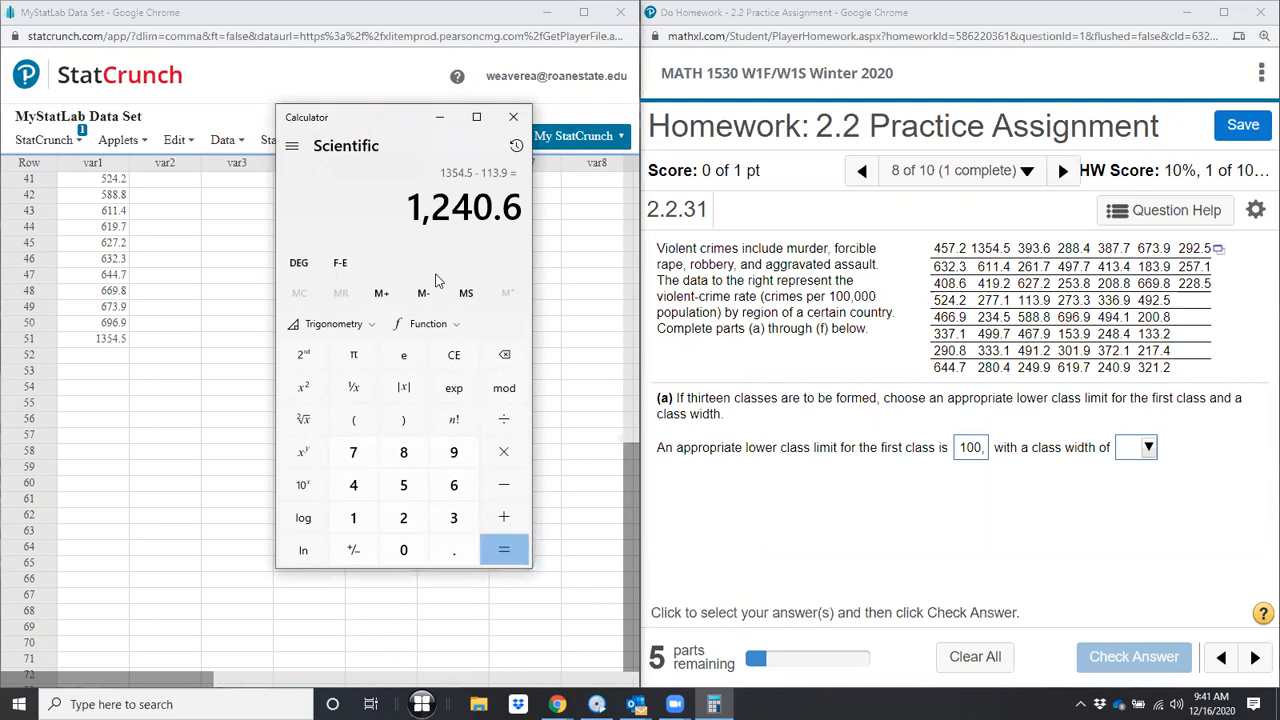
key("plus")
type("13")
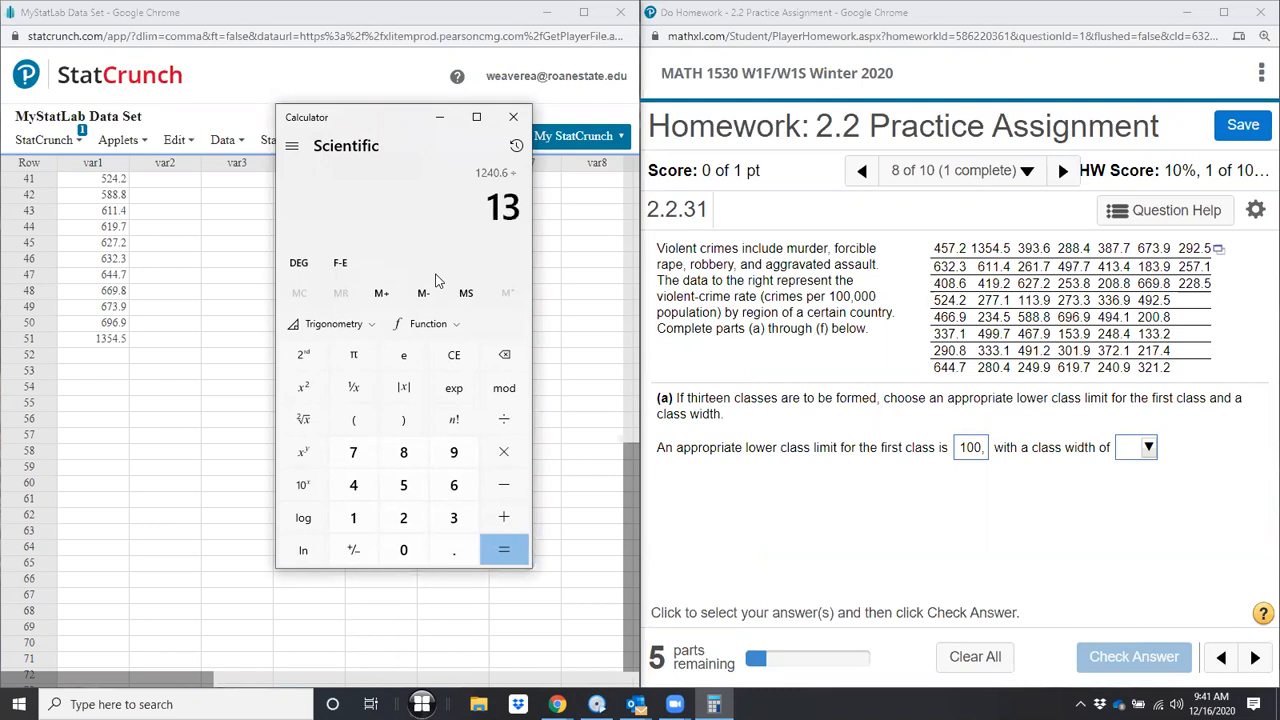
key("Return")
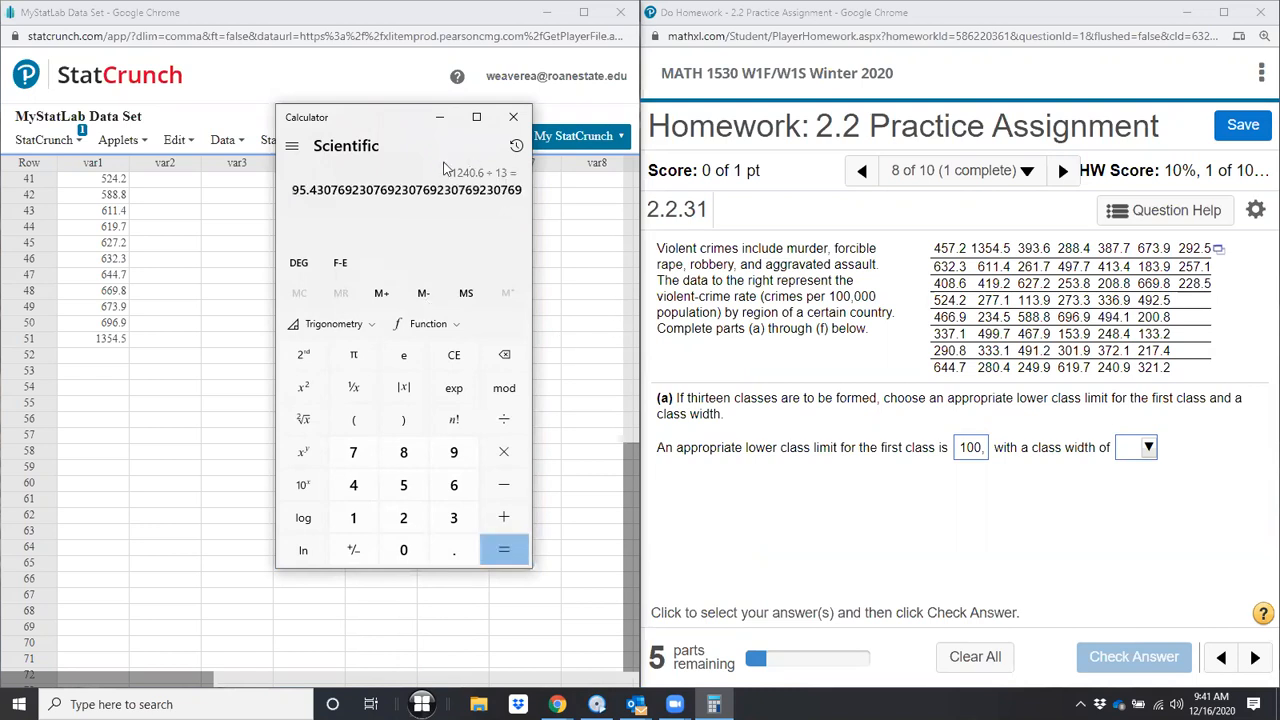
Step: Choose 100 as the class width in part (a), check the answer and continue to part (b)
left_click(1150, 452)
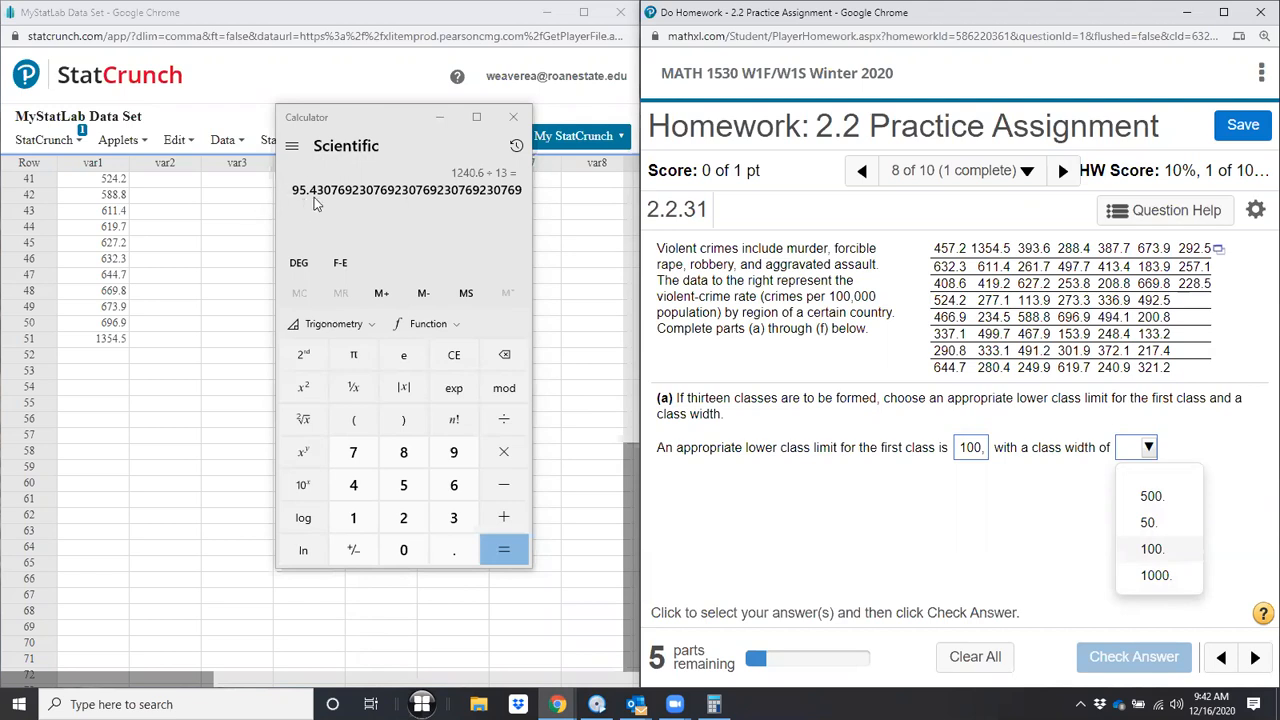
left_click(1160, 553)
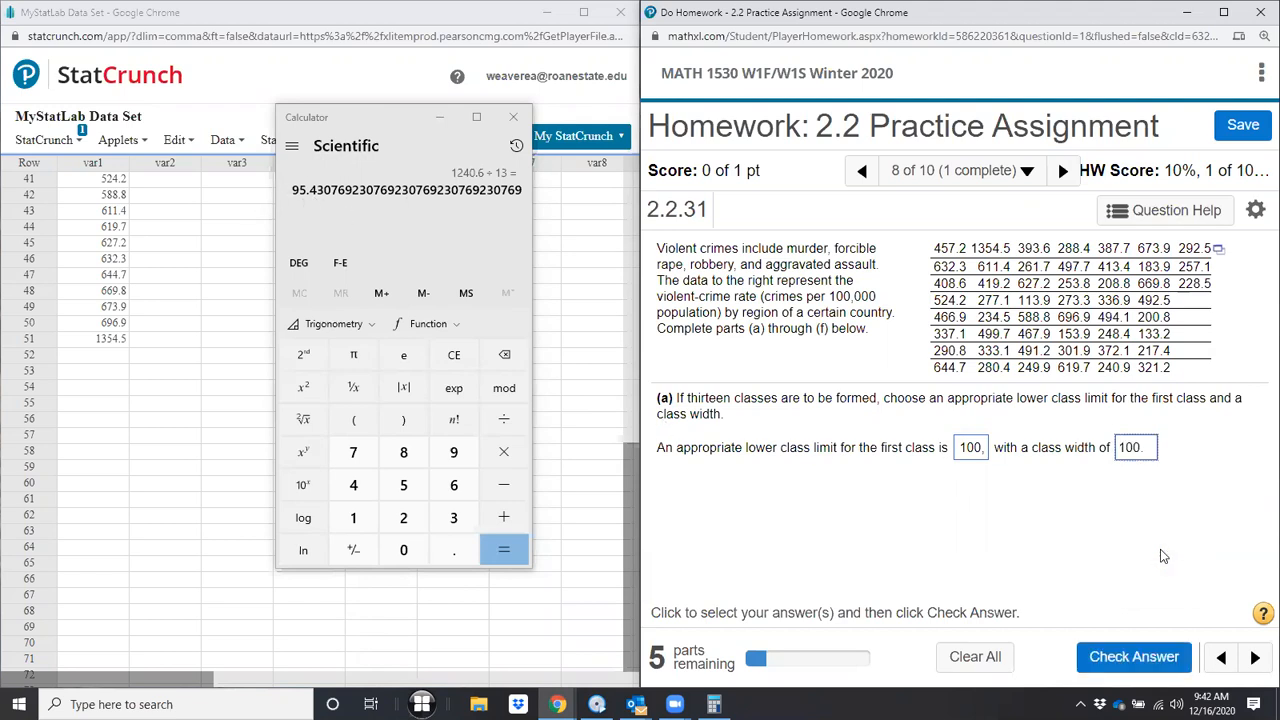
left_click(1125, 660)
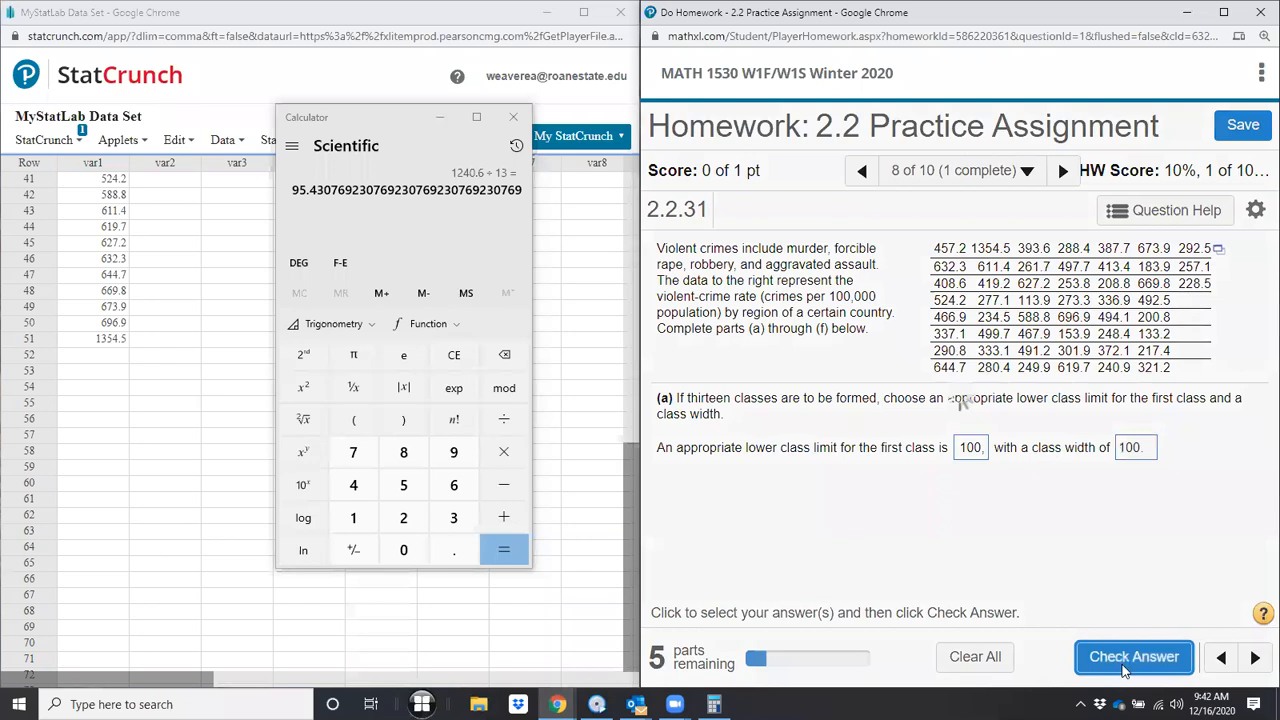
left_click(959, 467)
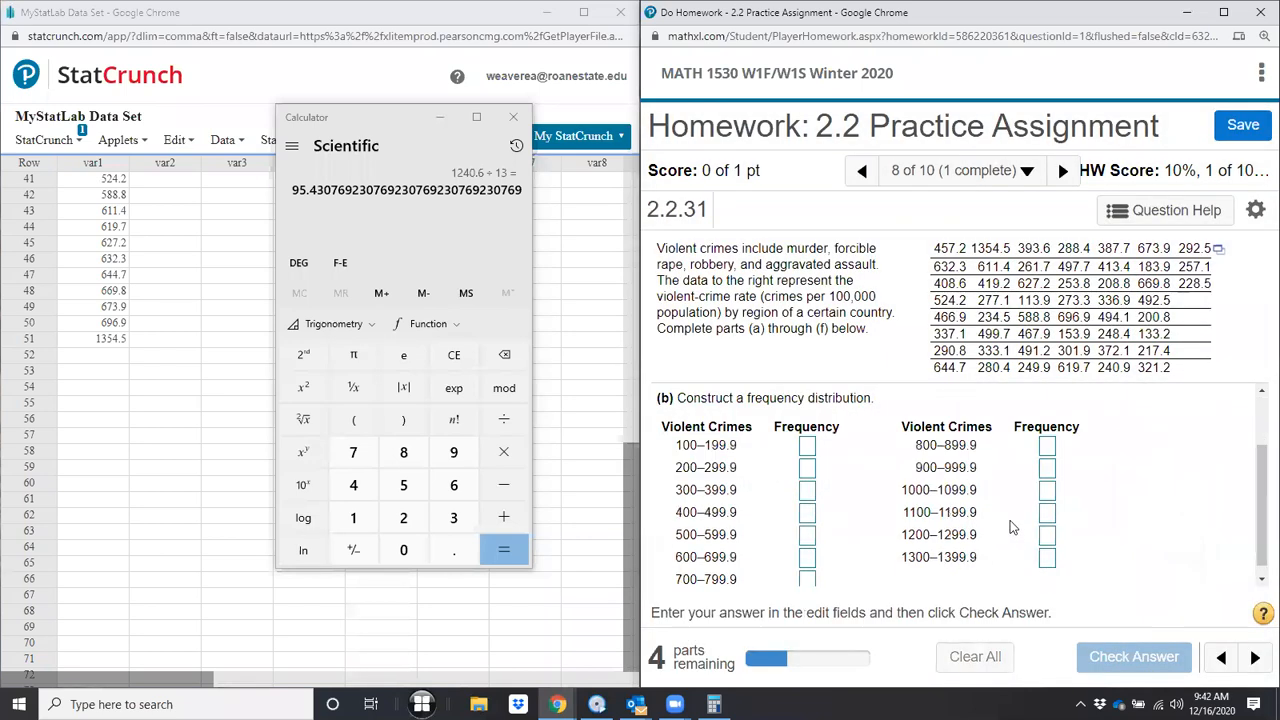
Step: Review the empty frequency distribution table in part (b) and close the Calculator
scroll(1010, 527, "down", 1)
scroll(1010, 527, "up", 2)
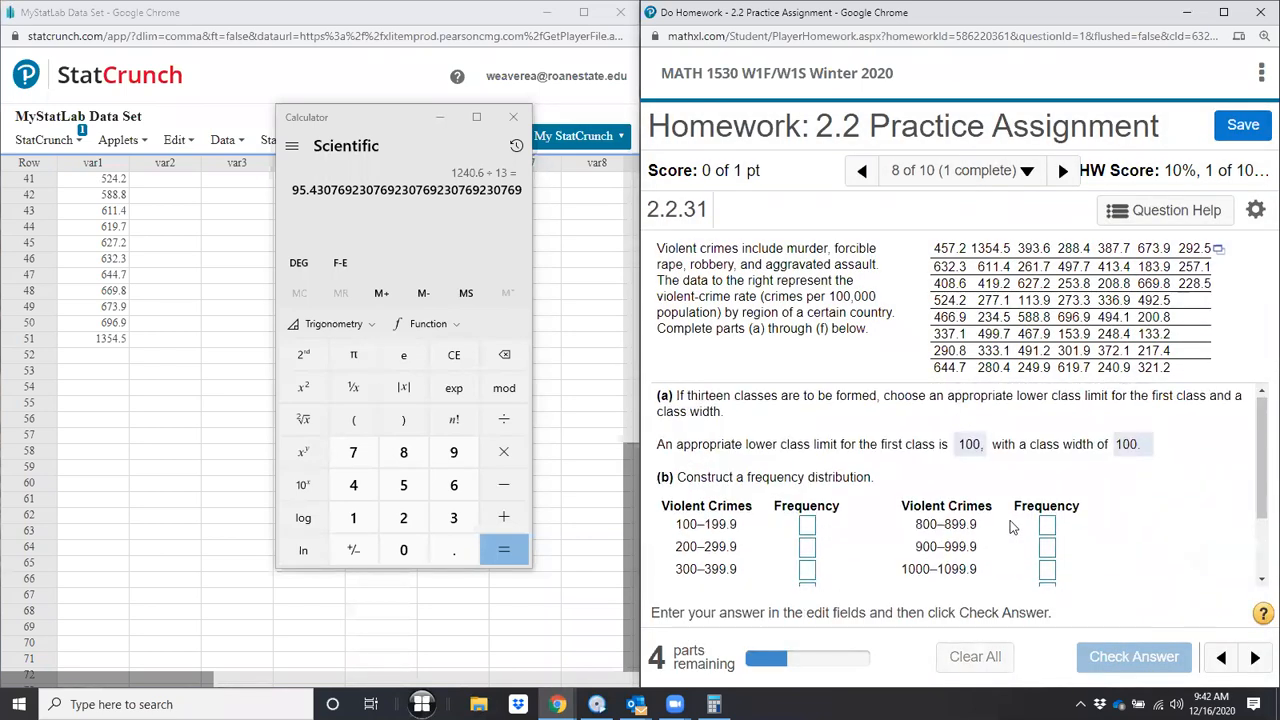
scroll(1010, 527, "down", 2)
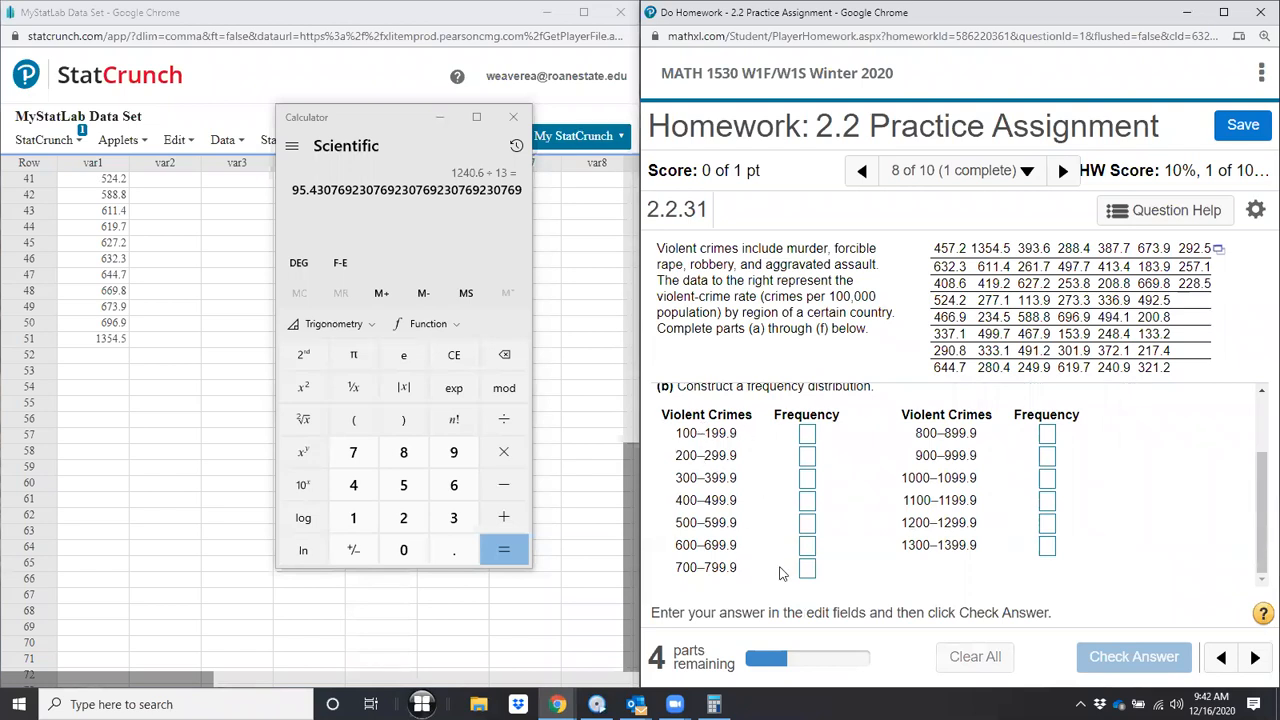
left_click(513, 117)
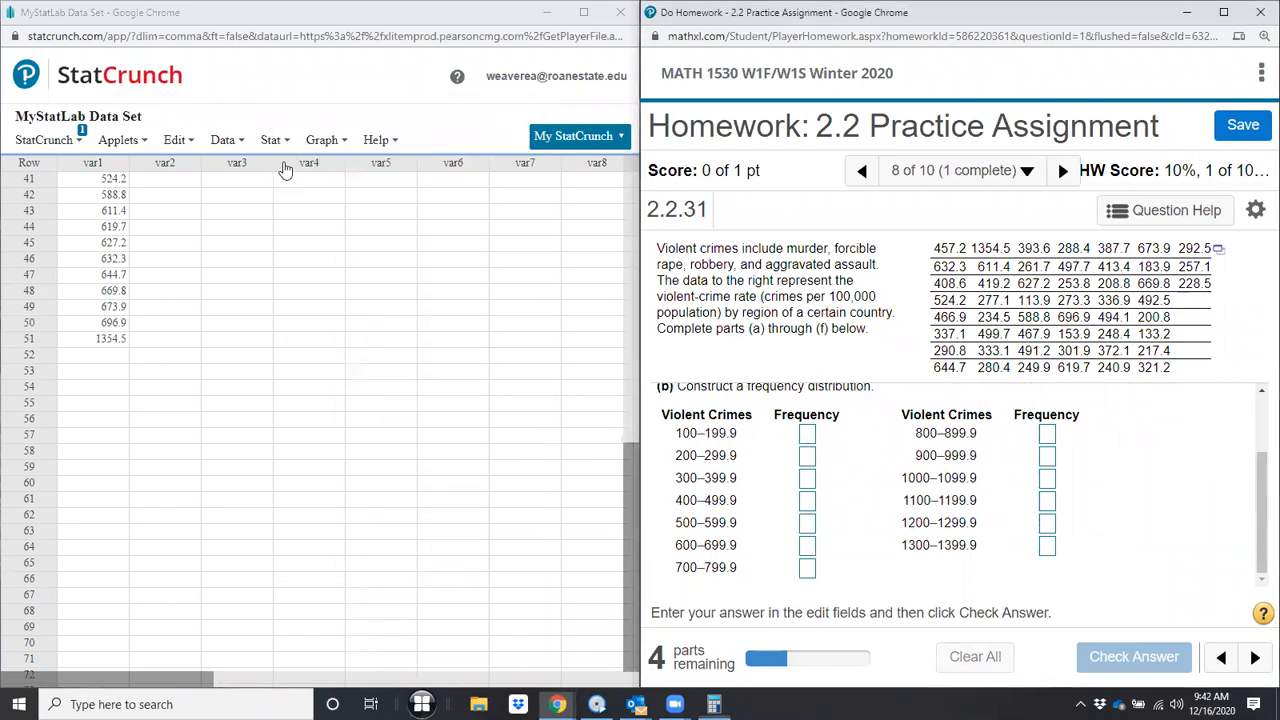
Step: Start a StatCrunch frequency table using the var1 column
left_click(320, 140)
left_click(271, 140)
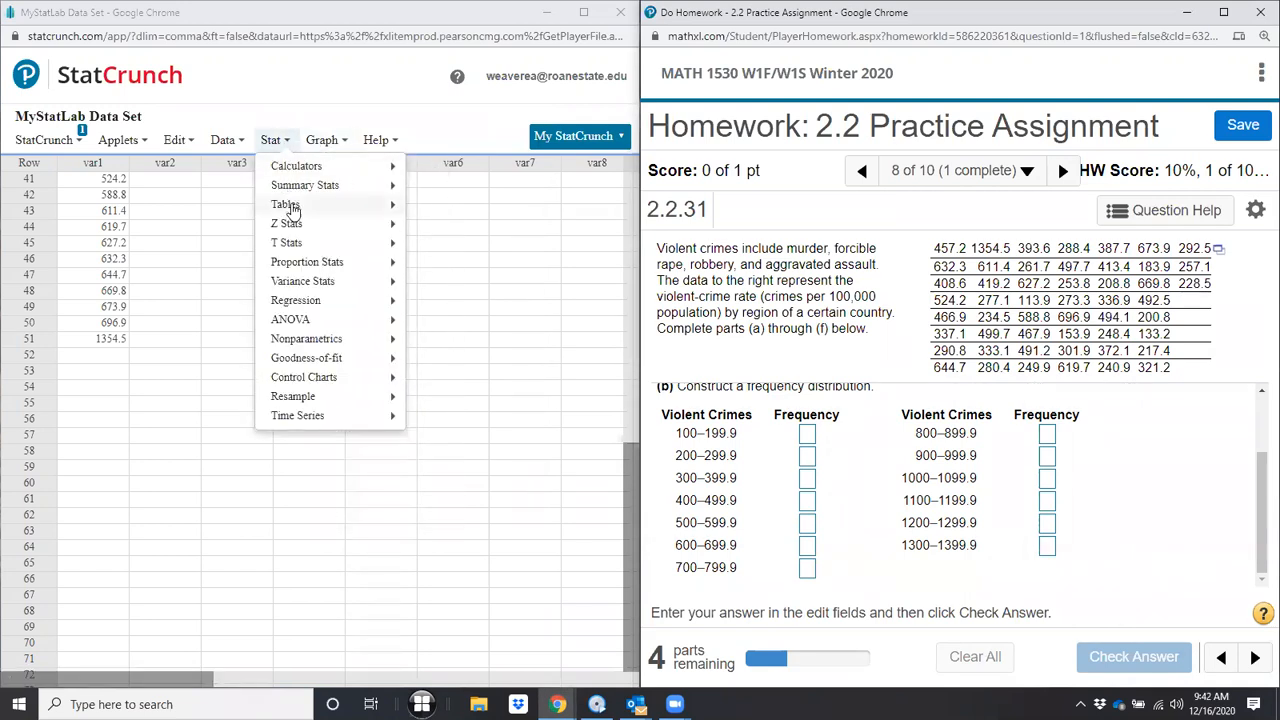
mouse_move(288, 206)
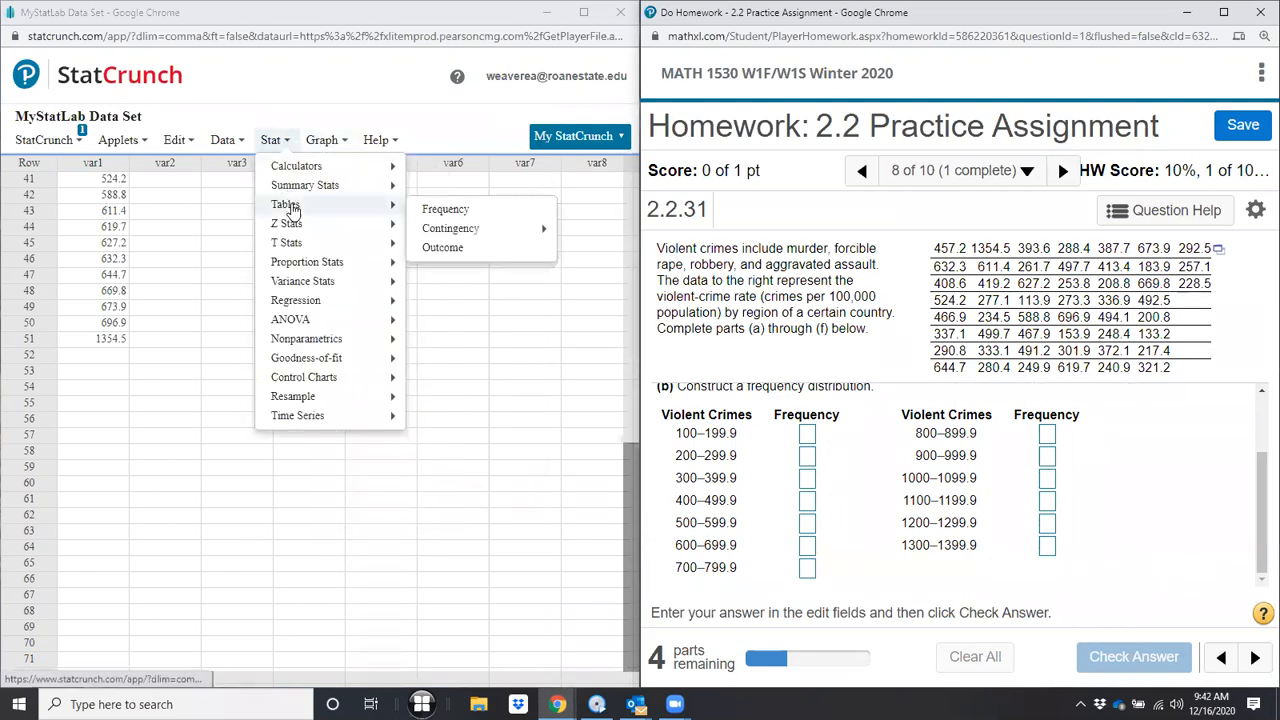
left_click(446, 213)
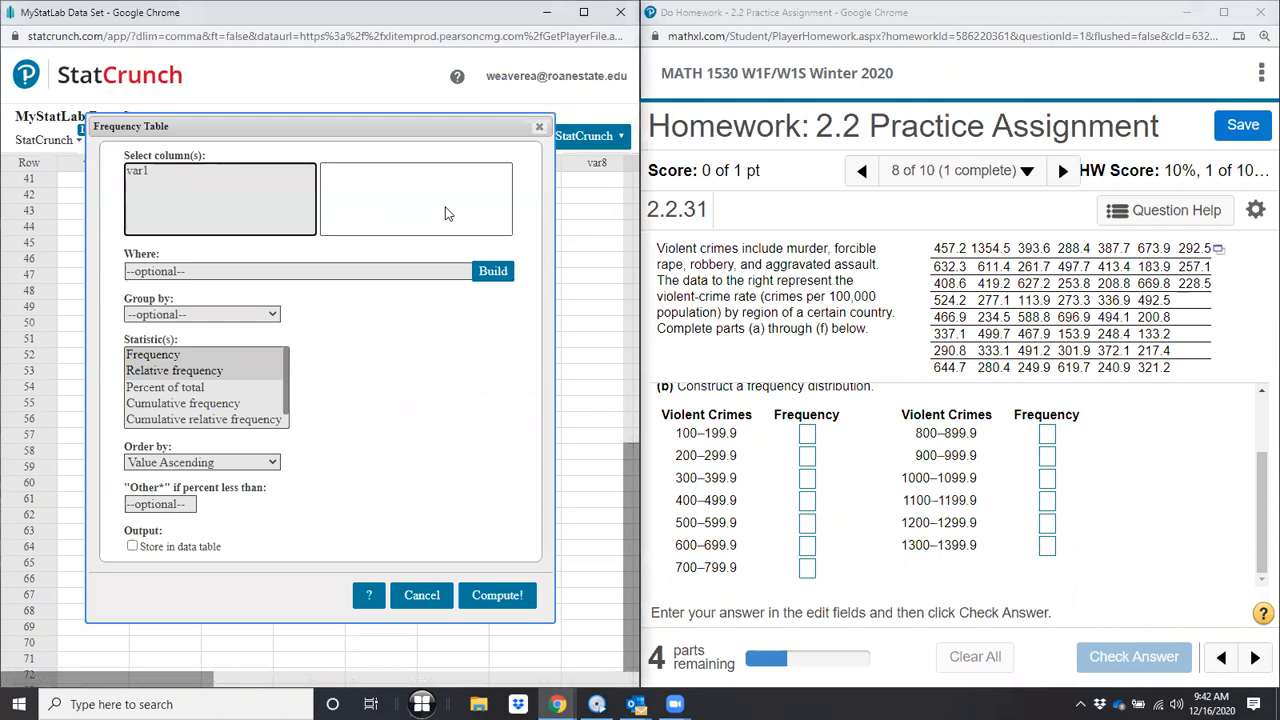
left_click(143, 176)
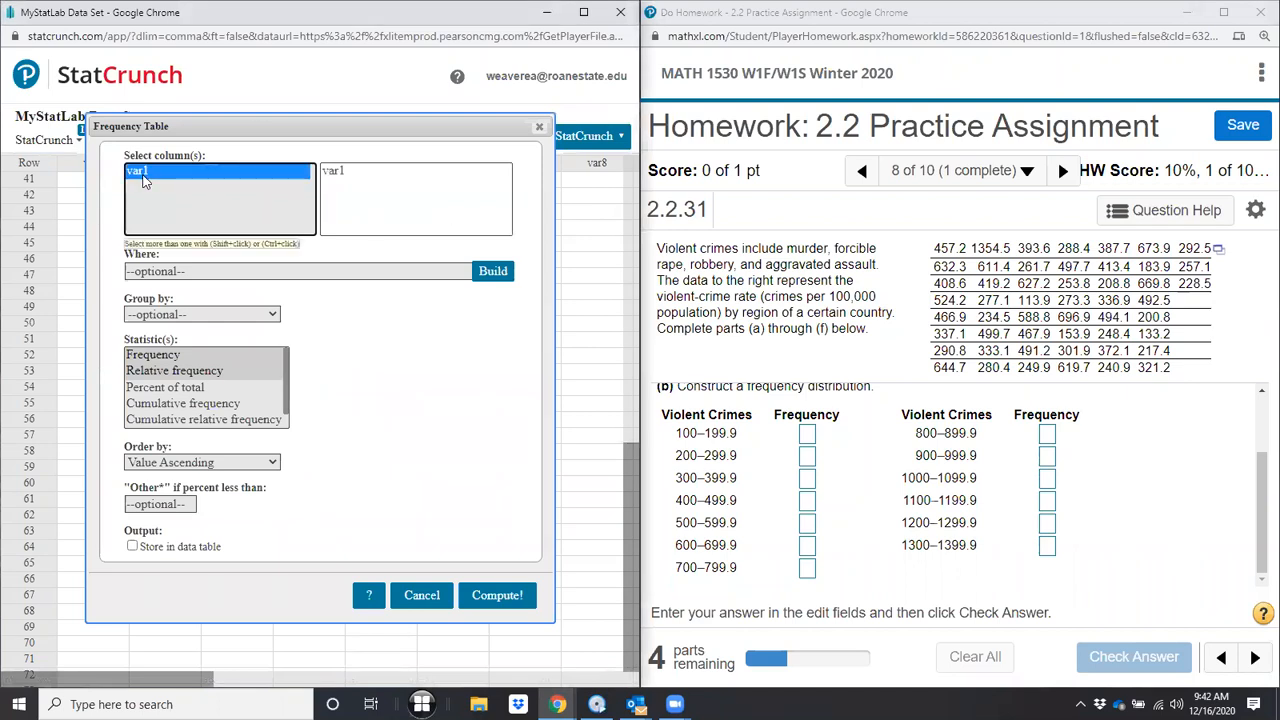
Step: Limit the frequency table's statistics to Frequency and compute it with binning turned on
left_click(211, 315)
left_click(211, 315)
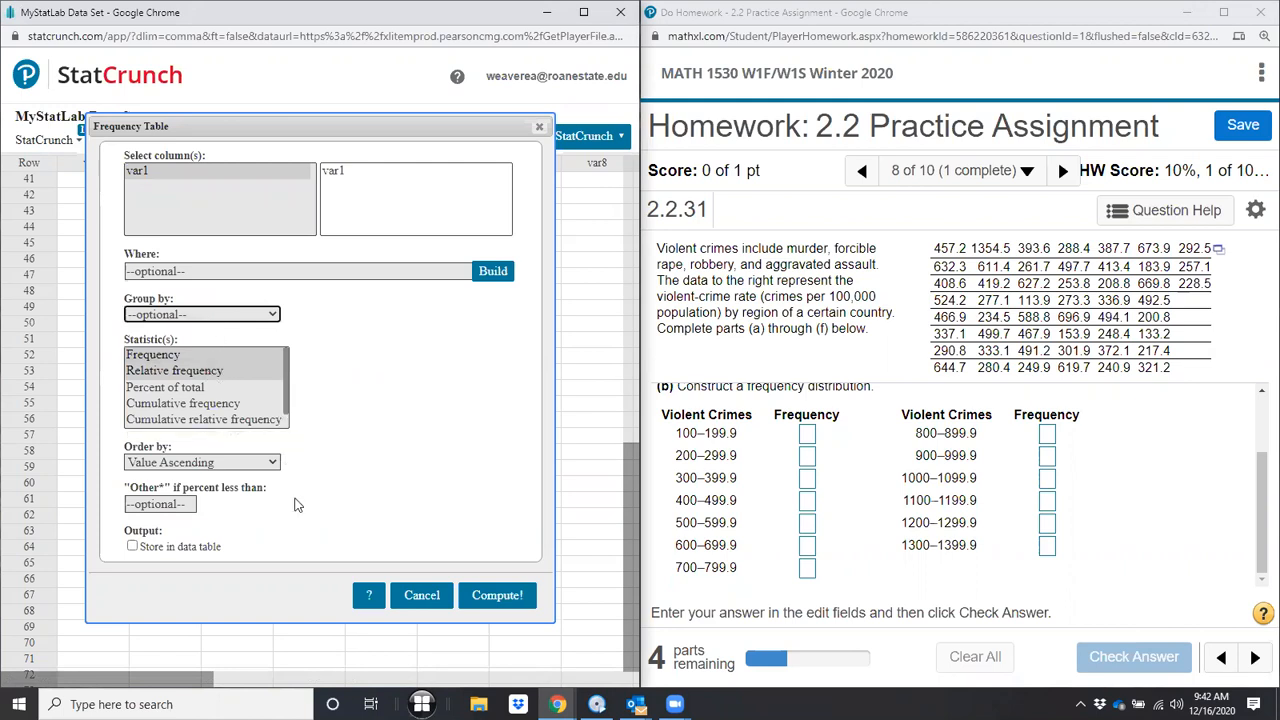
left_click(340, 464)
left_click(183, 358)
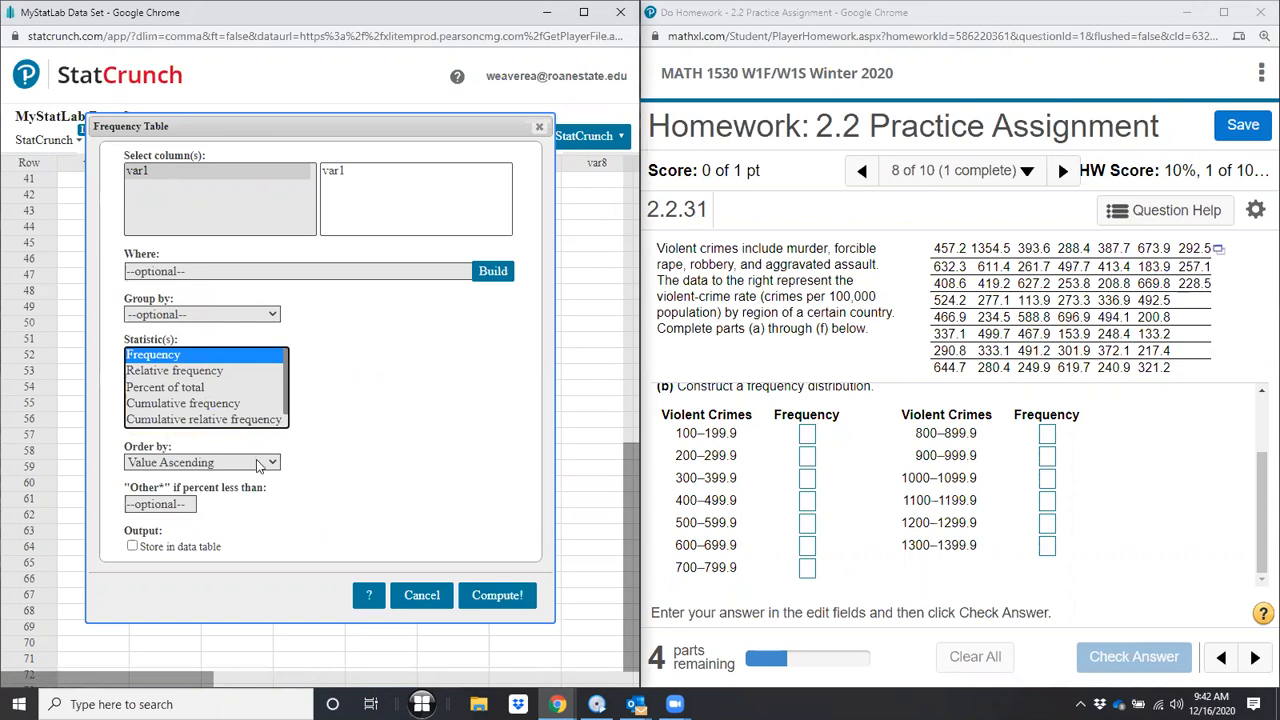
left_click(500, 598)
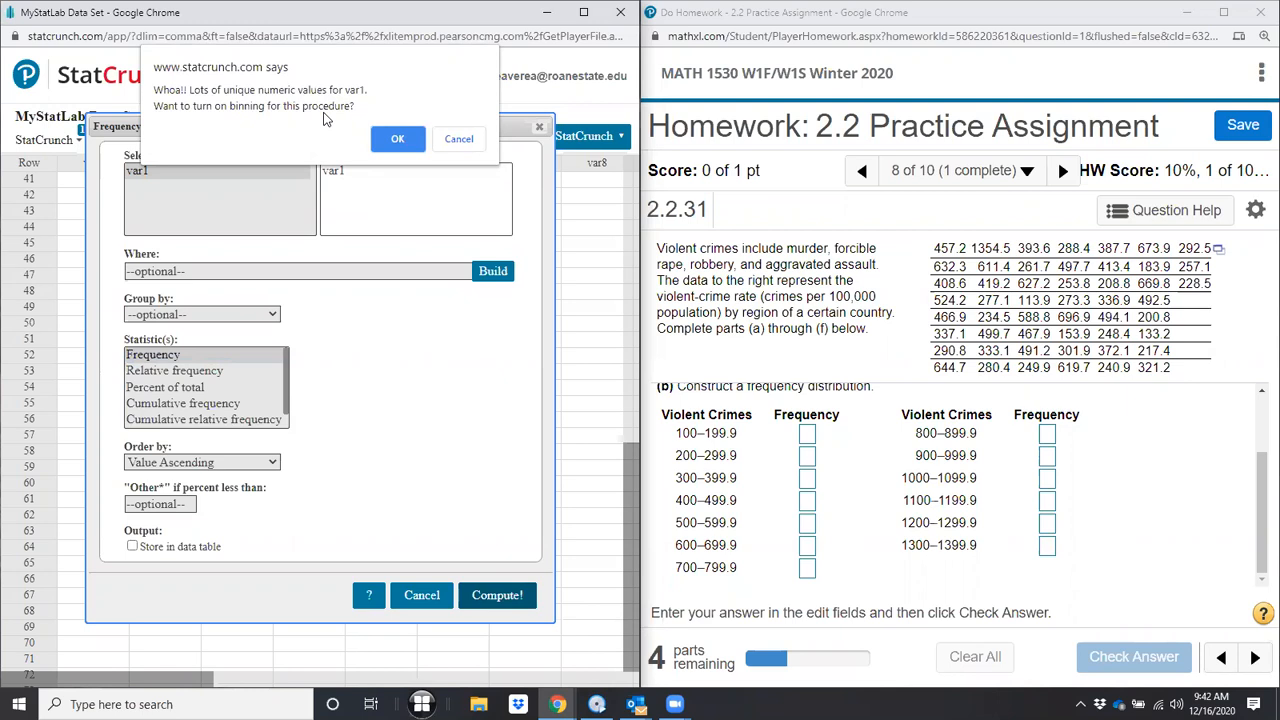
left_click(398, 139)
mouse_move(398, 140)
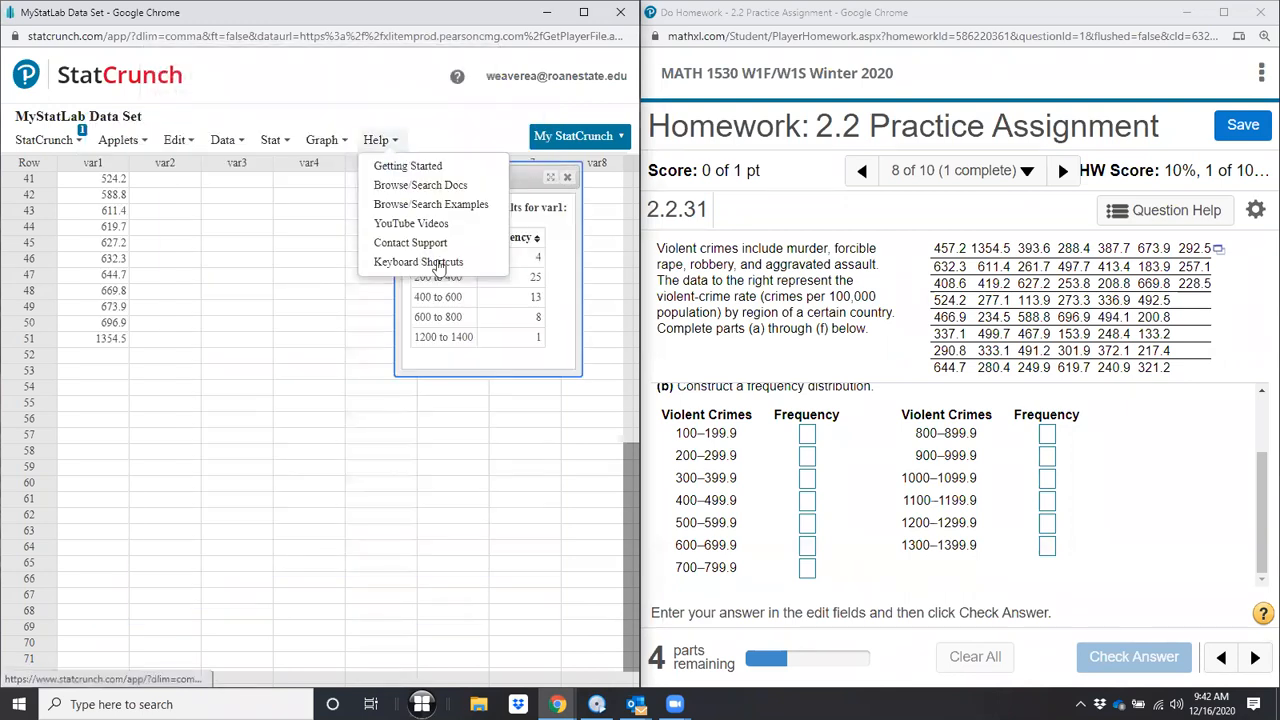
left_click(491, 360)
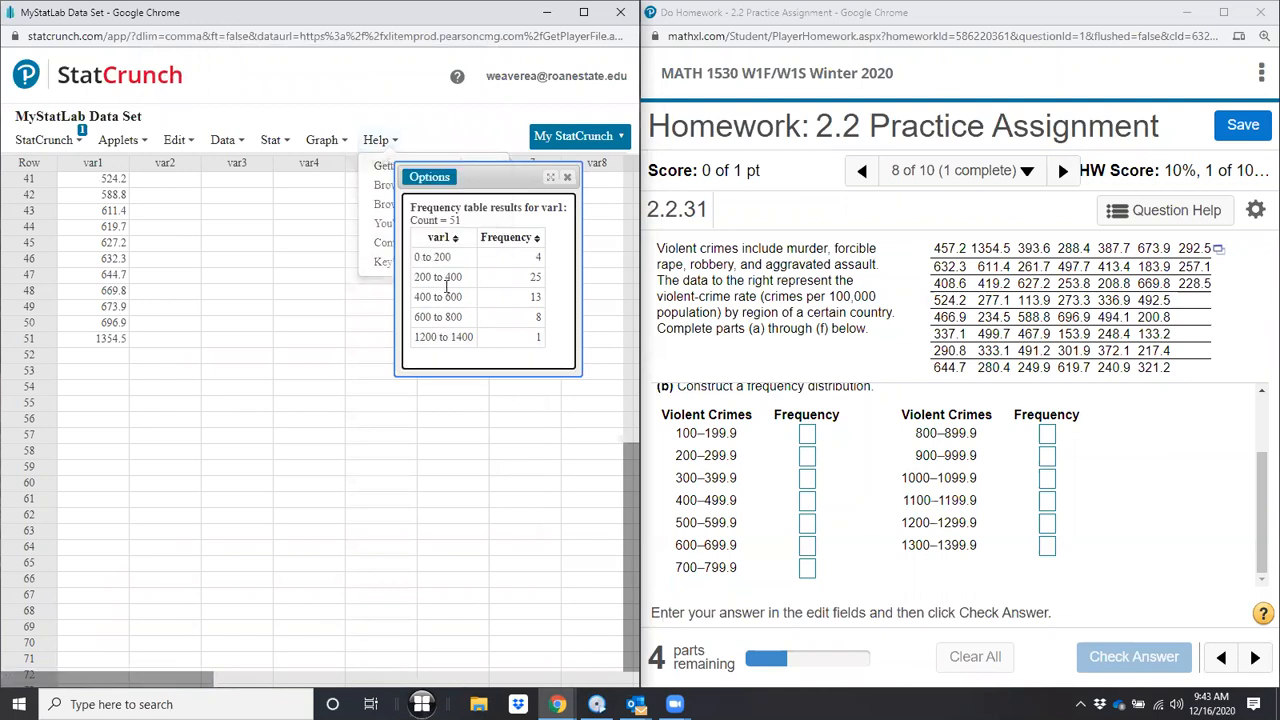
left_click(440, 184)
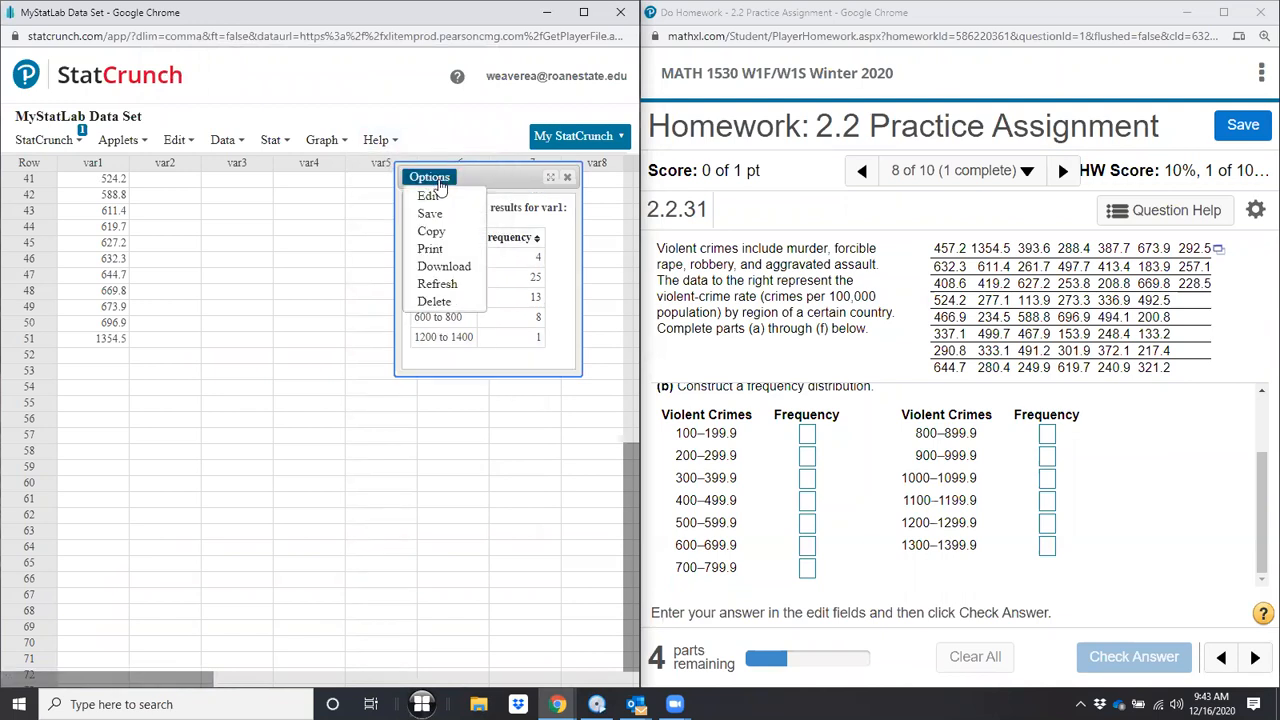
left_click(436, 196)
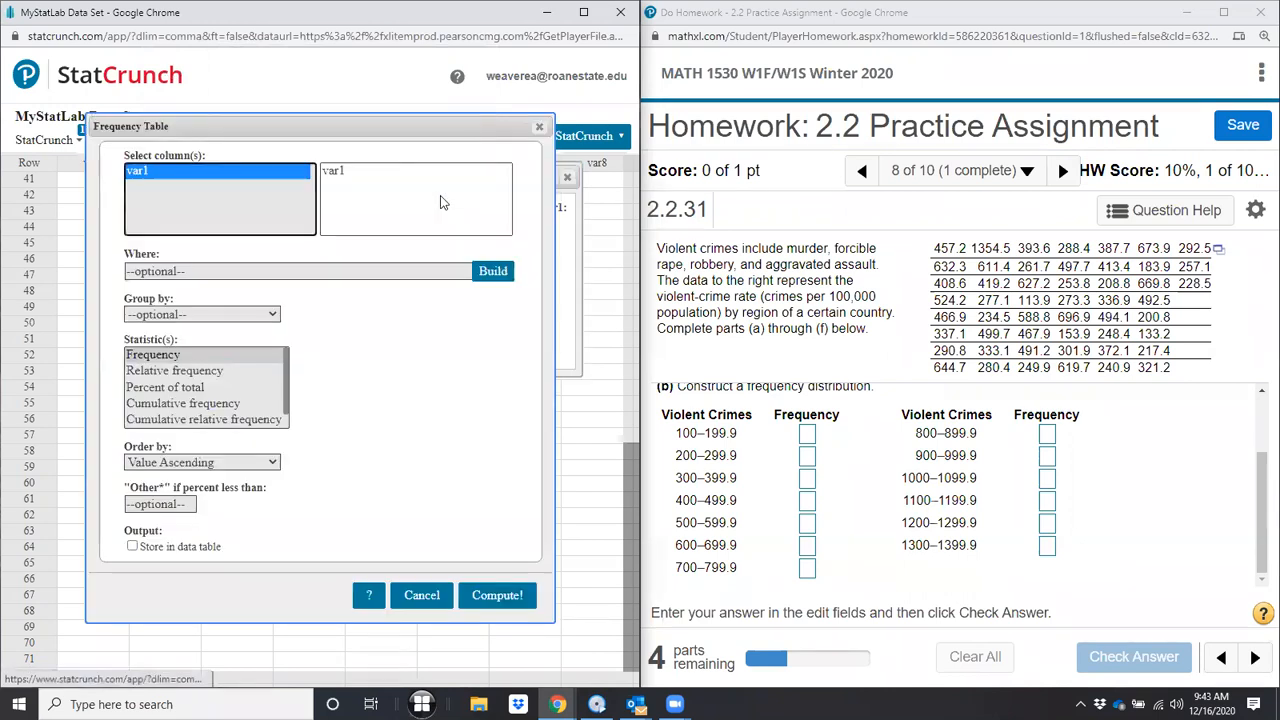
left_click(349, 398)
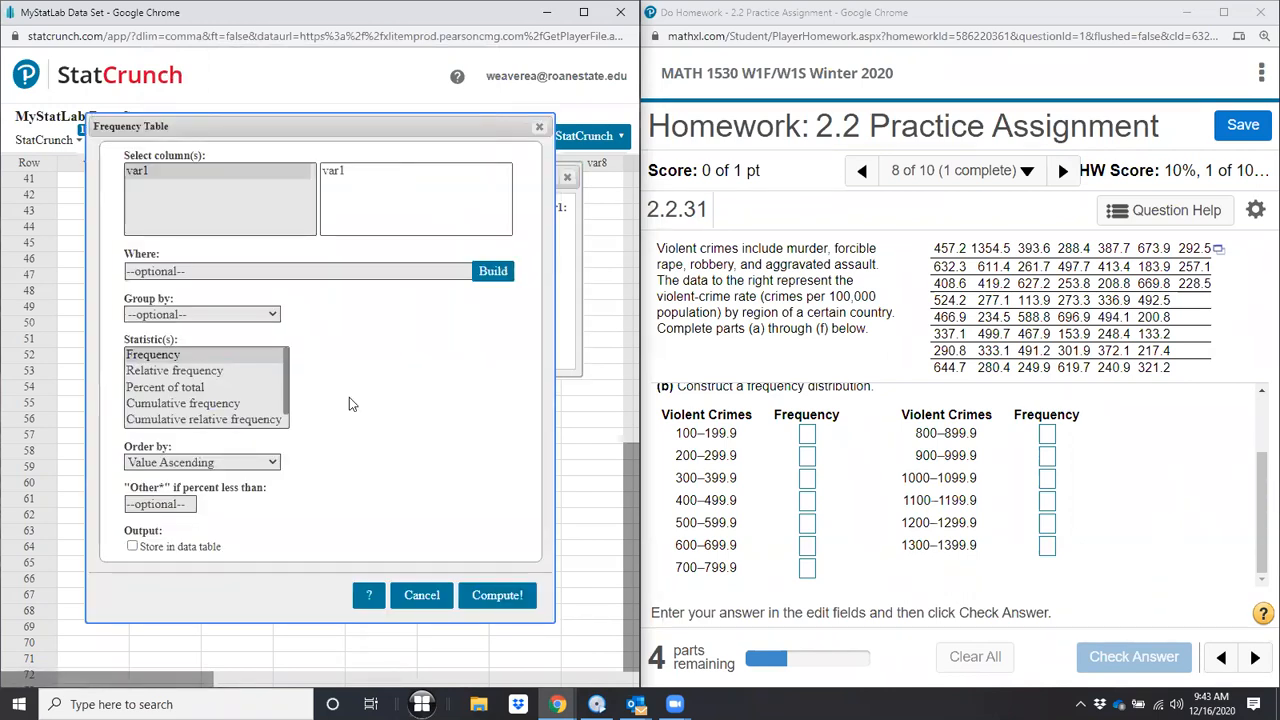
left_click(424, 597)
left_click(446, 259)
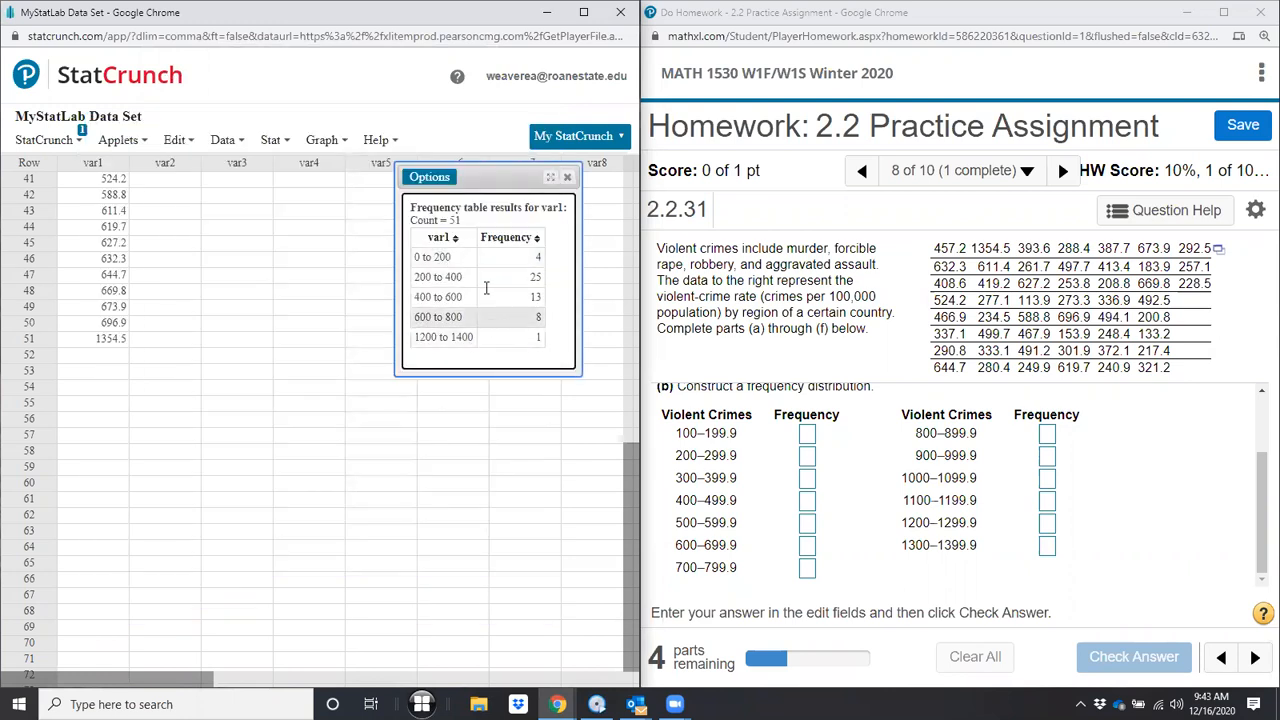
left_click(427, 180)
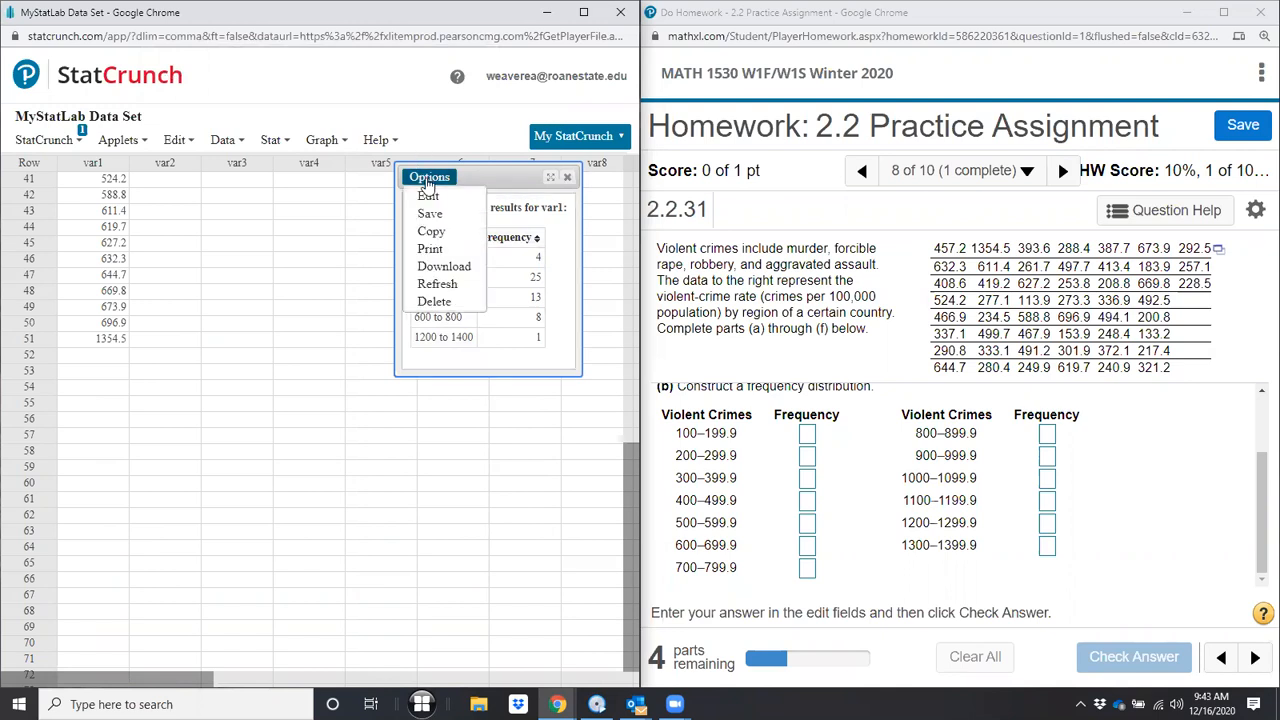
left_click(224, 143)
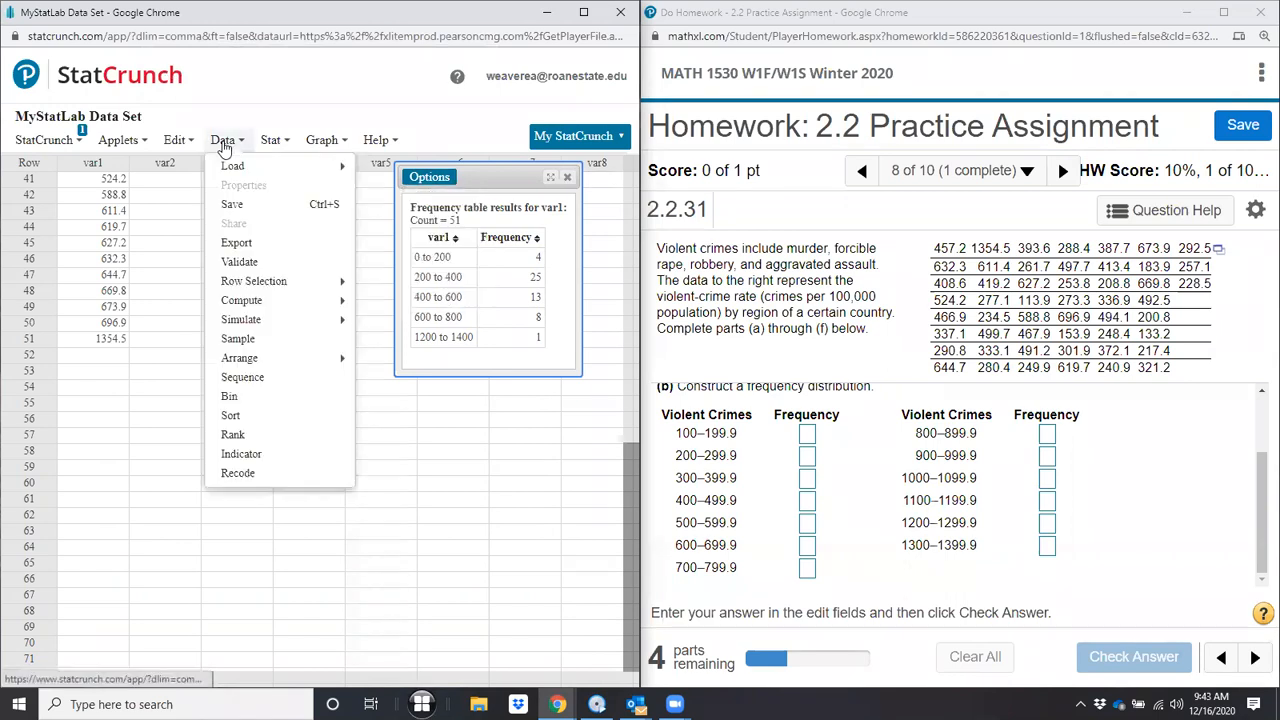
left_click(277, 144)
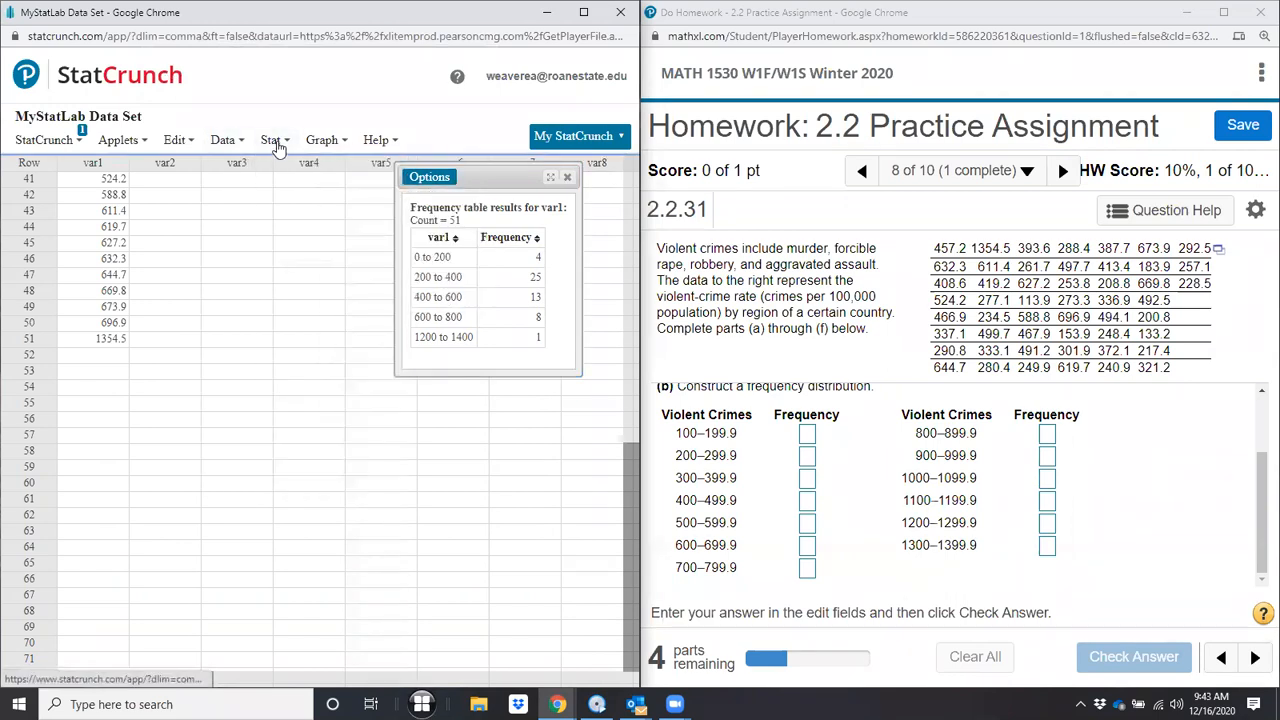
left_click(277, 144)
mouse_move(308, 212)
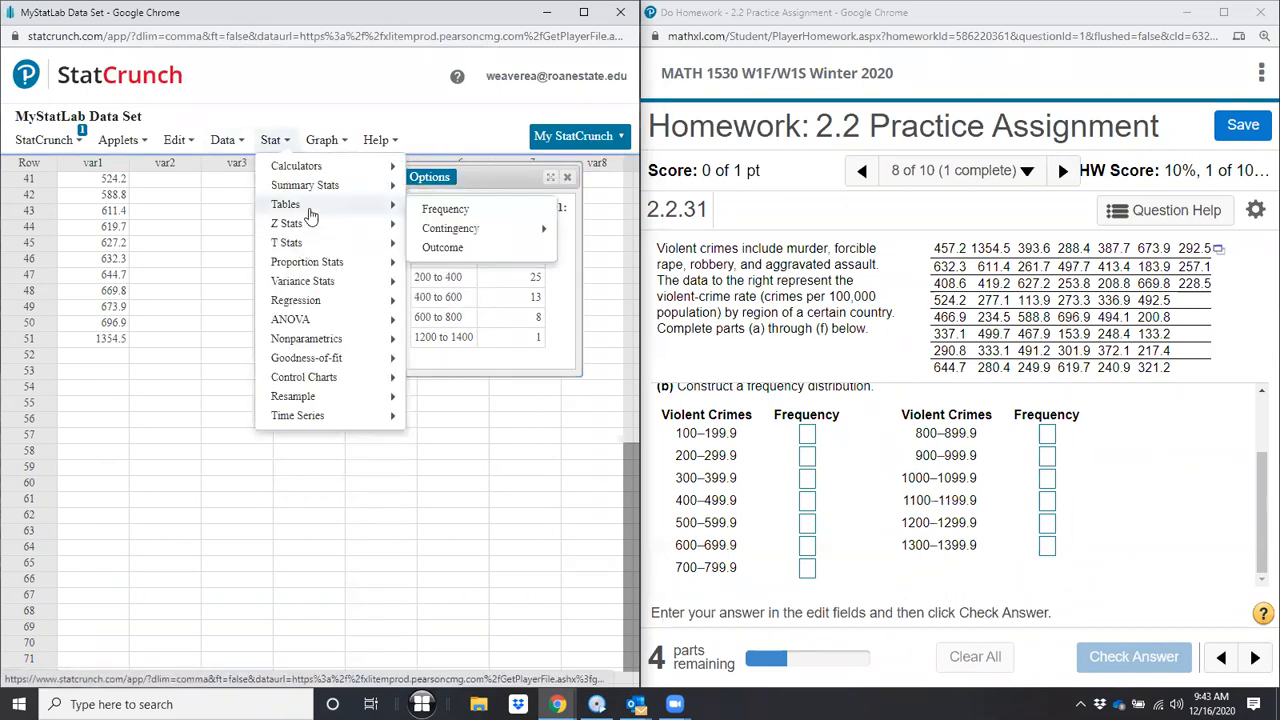
mouse_move(468, 235)
left_click(469, 250)
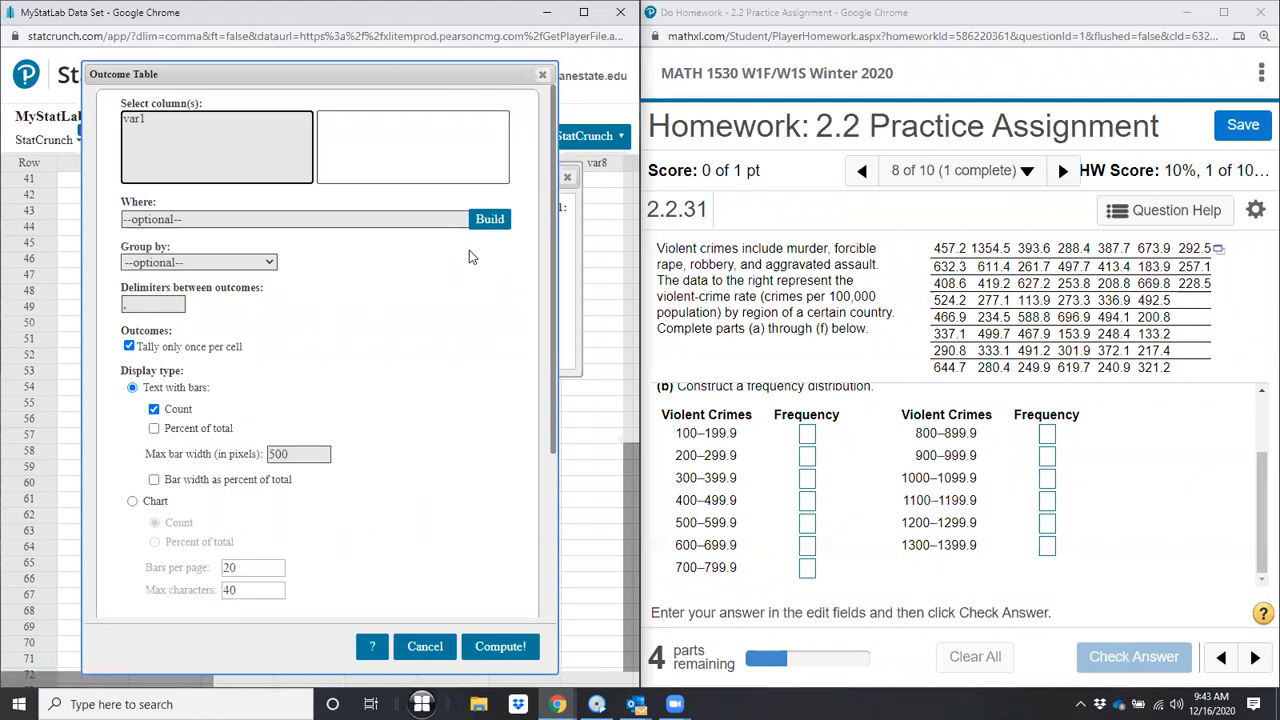
scroll(389, 500, "down", 3)
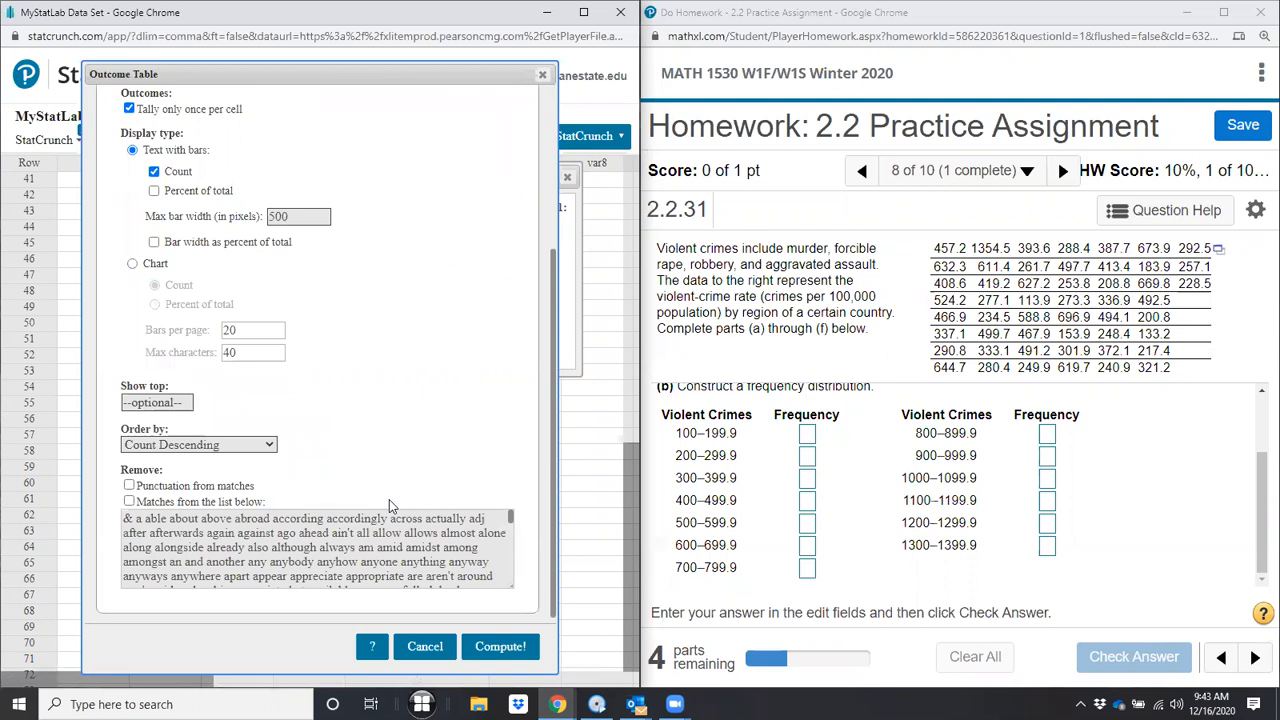
scroll(389, 499, "up", 3)
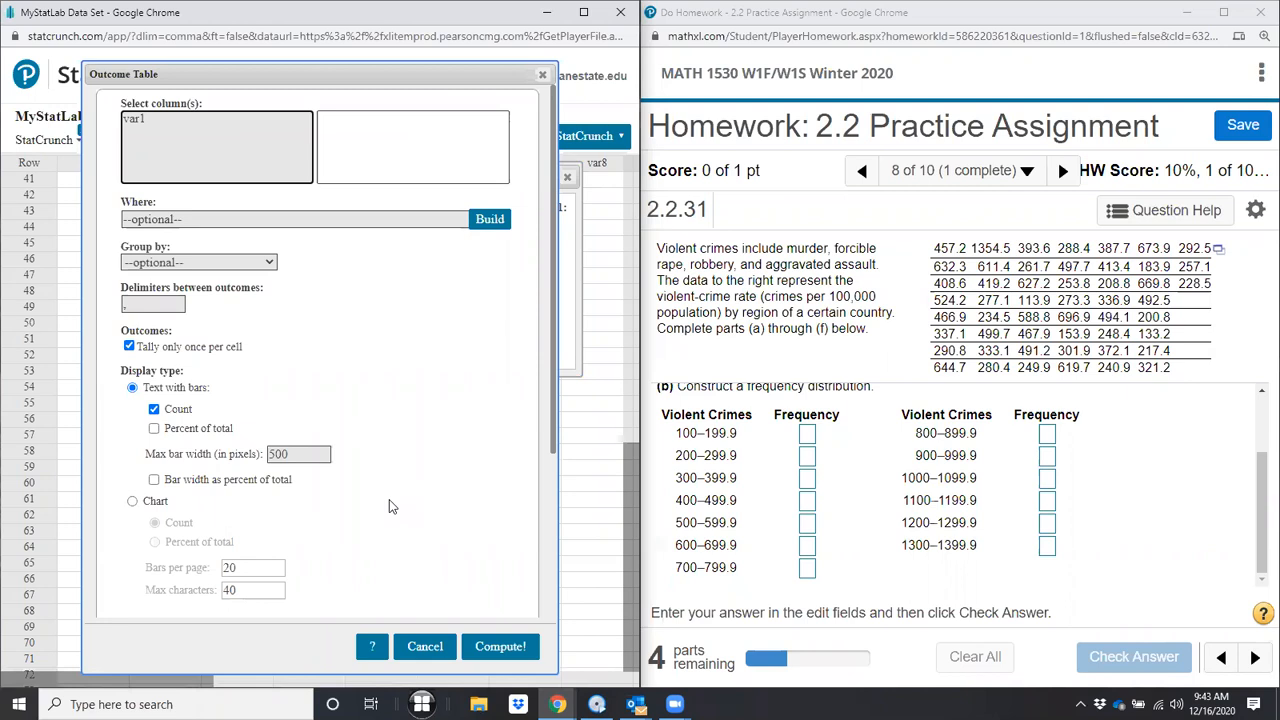
left_click(500, 646)
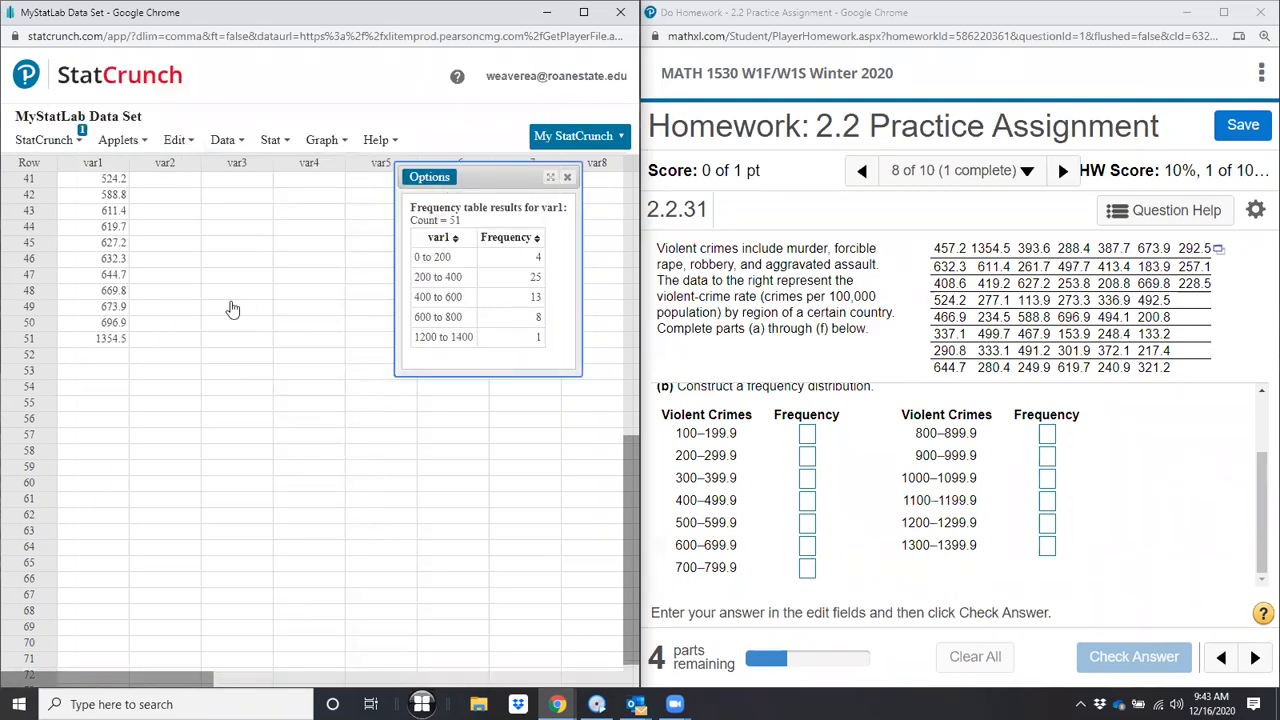
Step: Select the var1 values from 113.9 to 183.9 and enter 4 as the frequency for the 100–199.9 class in part (b)
scroll(231, 310, "up", 5)
scroll(231, 310, "up", 4)
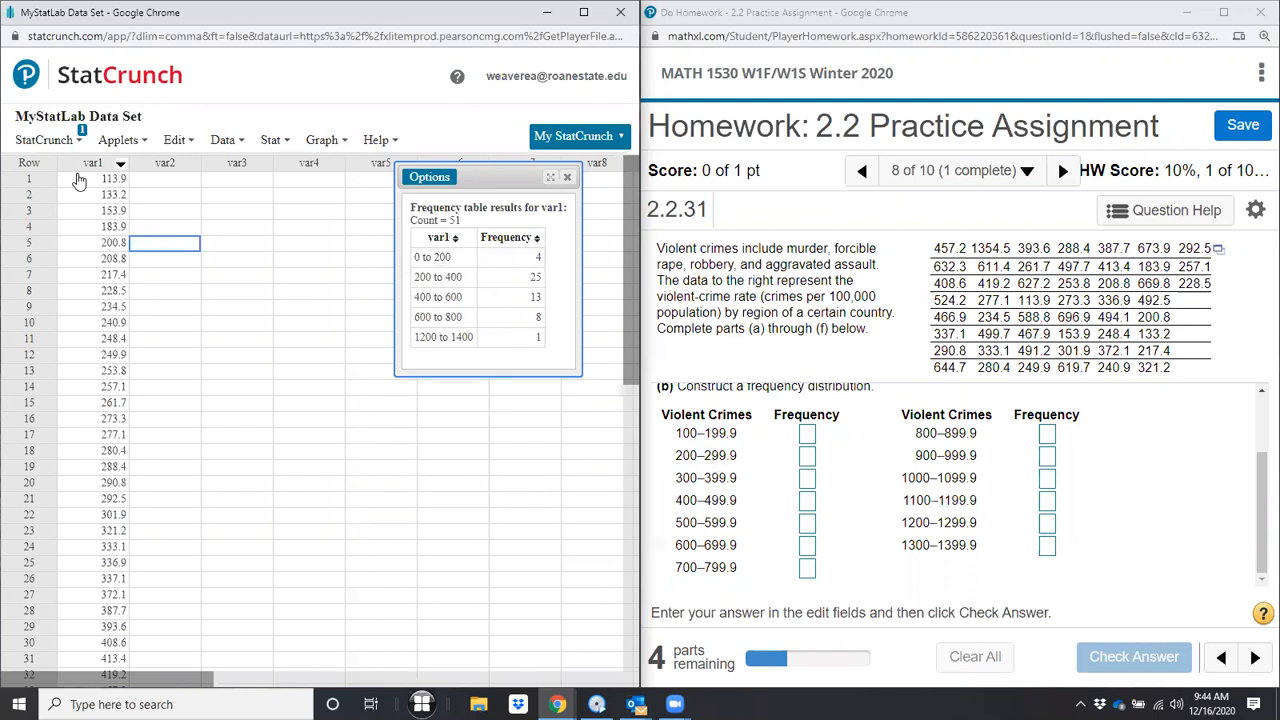
left_click_drag(80, 186, 90, 230)
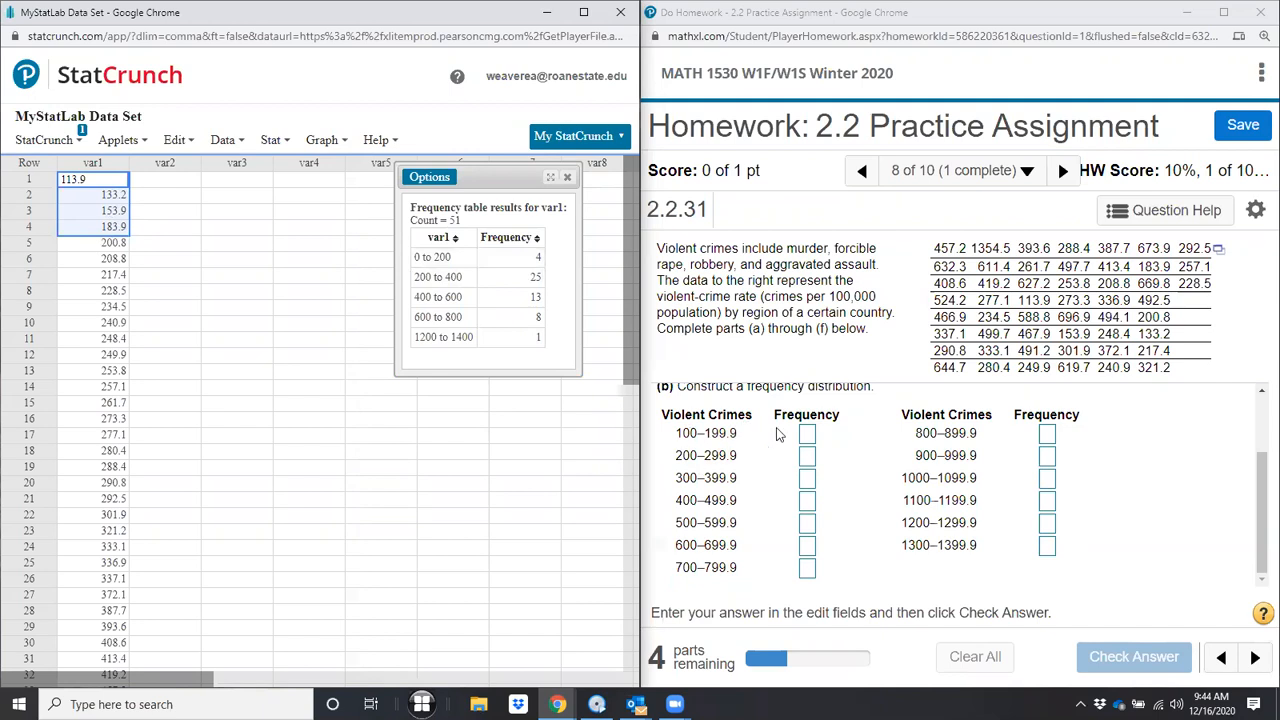
left_click(811, 438)
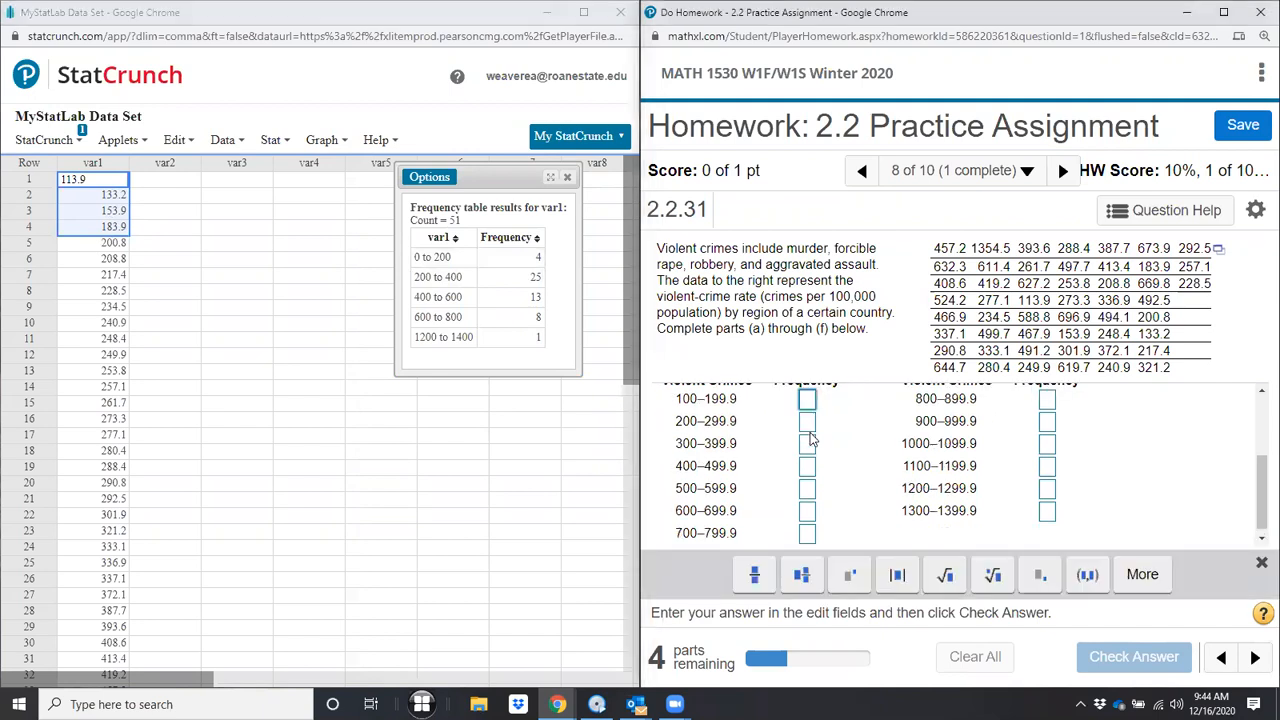
type("4")
key("Tab")
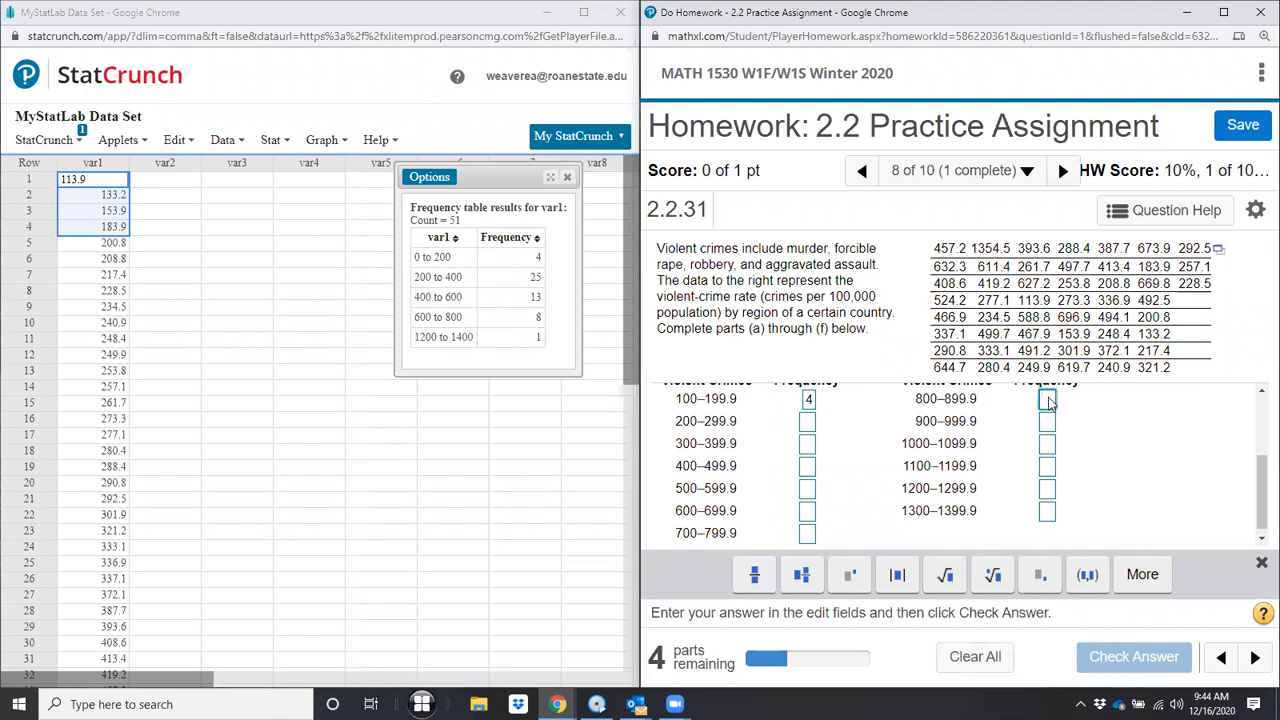
Step: Select the var1 values from 200.8 to 292.5 and enter 17 as the frequency for the 200–299.9 class
left_click(808, 424)
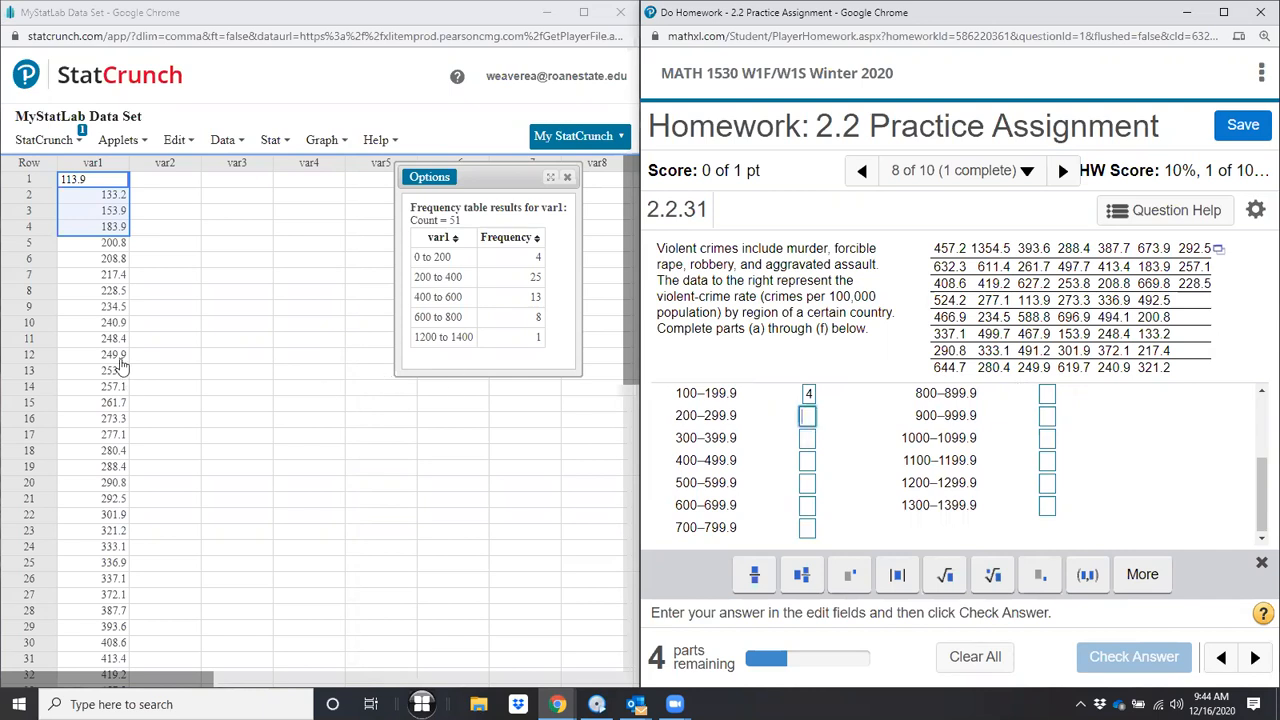
left_click(84, 250)
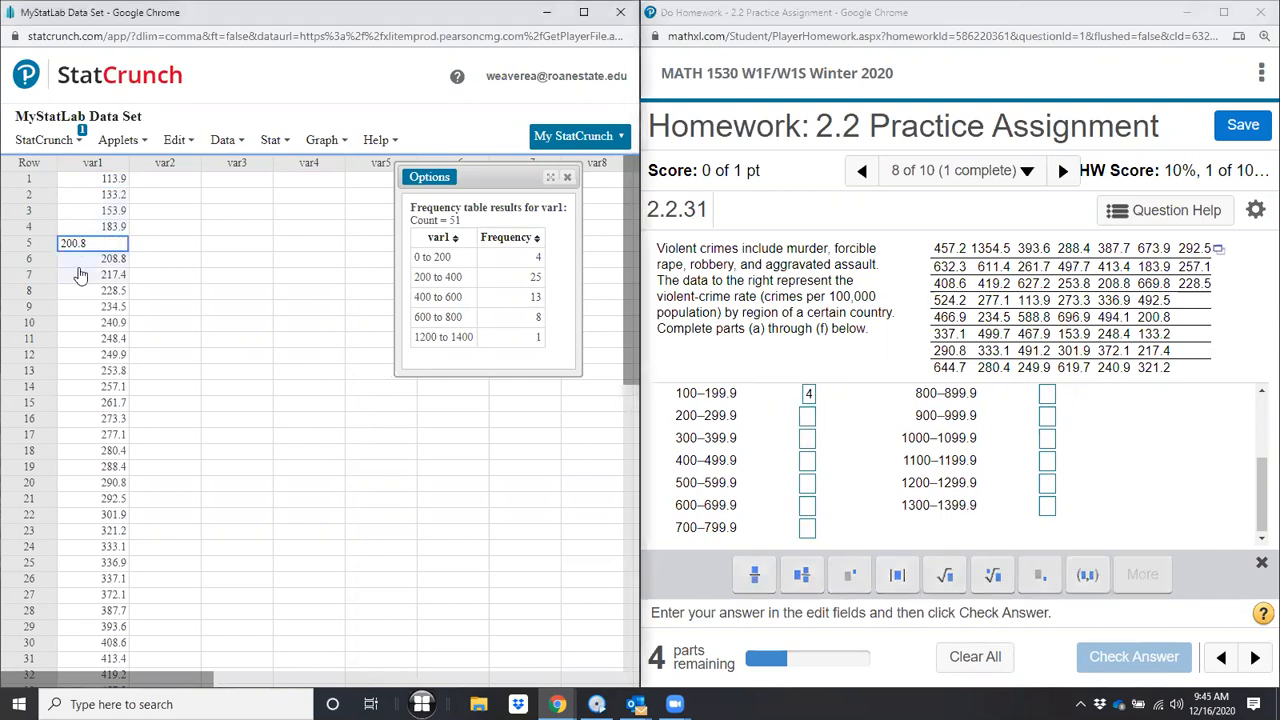
left_click_drag(80, 288, 97, 507)
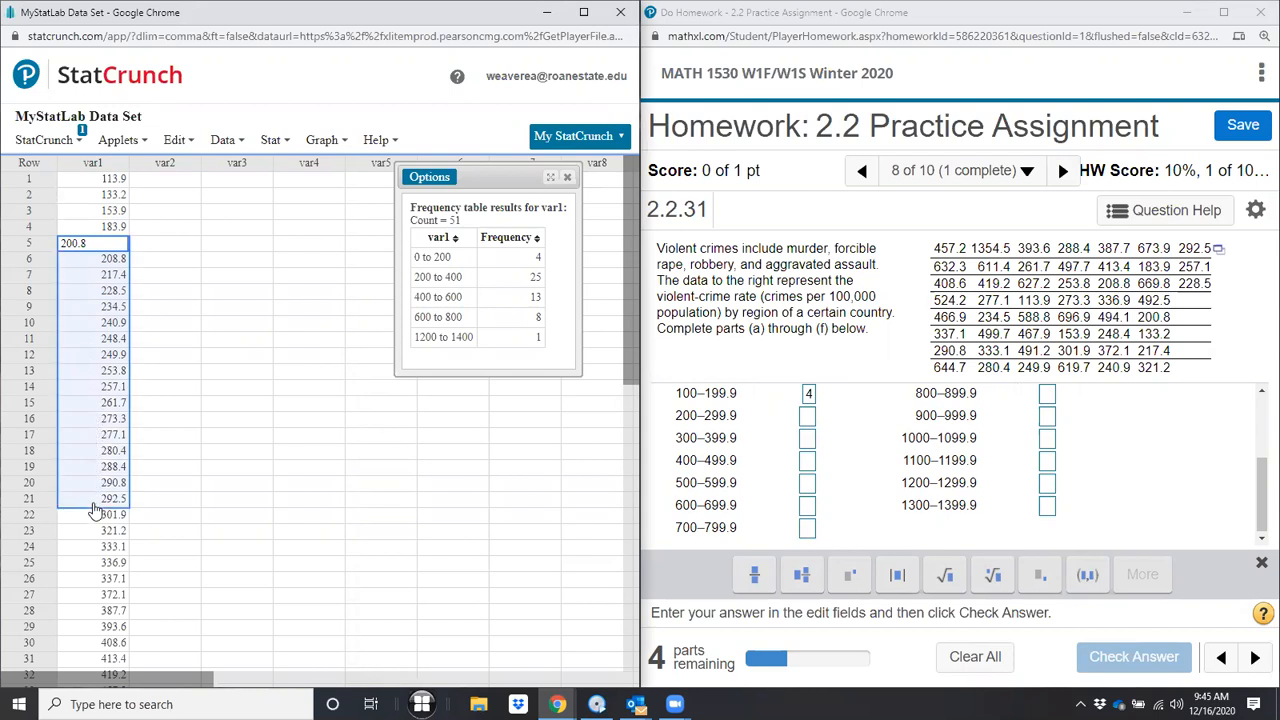
left_click(810, 418)
type("17")
key("Tab")
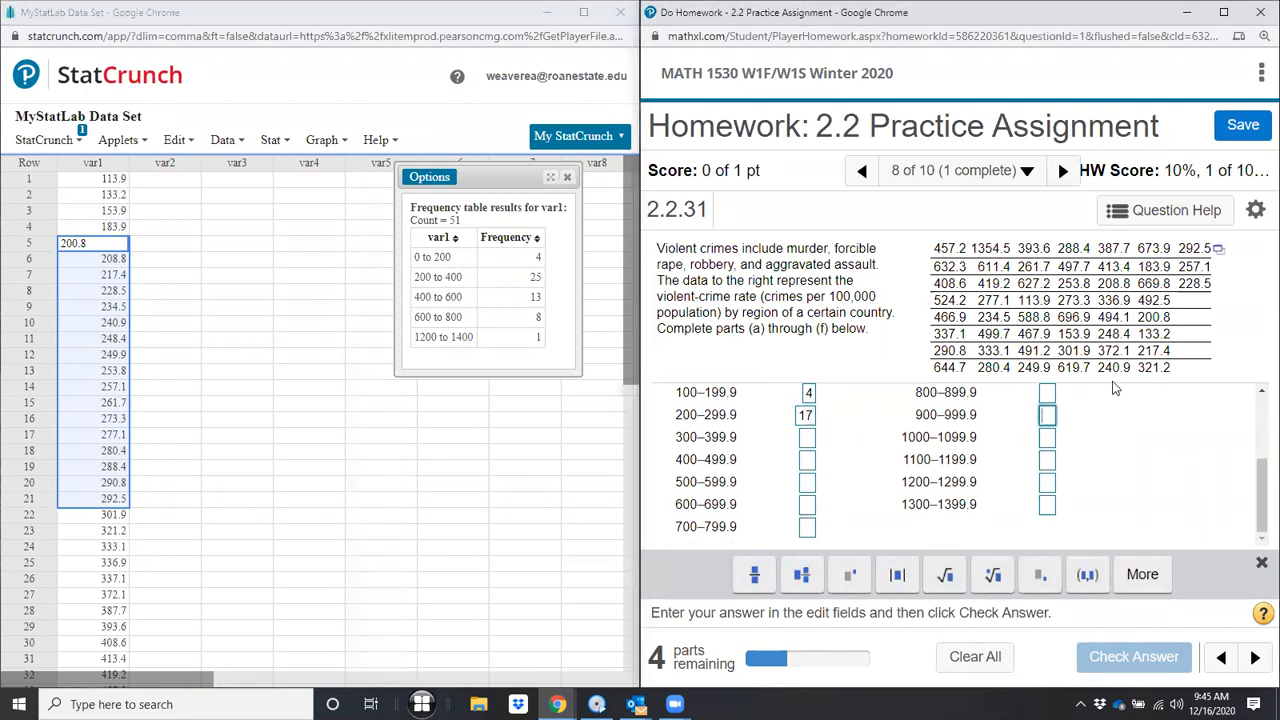
Step: Select the var1 values from 301.9 to 393.6 and enter 8 as the frequency for the 300–399.9 class
left_click(806, 442)
scroll(188, 498, "down", 2)
scroll(188, 498, "down", 3)
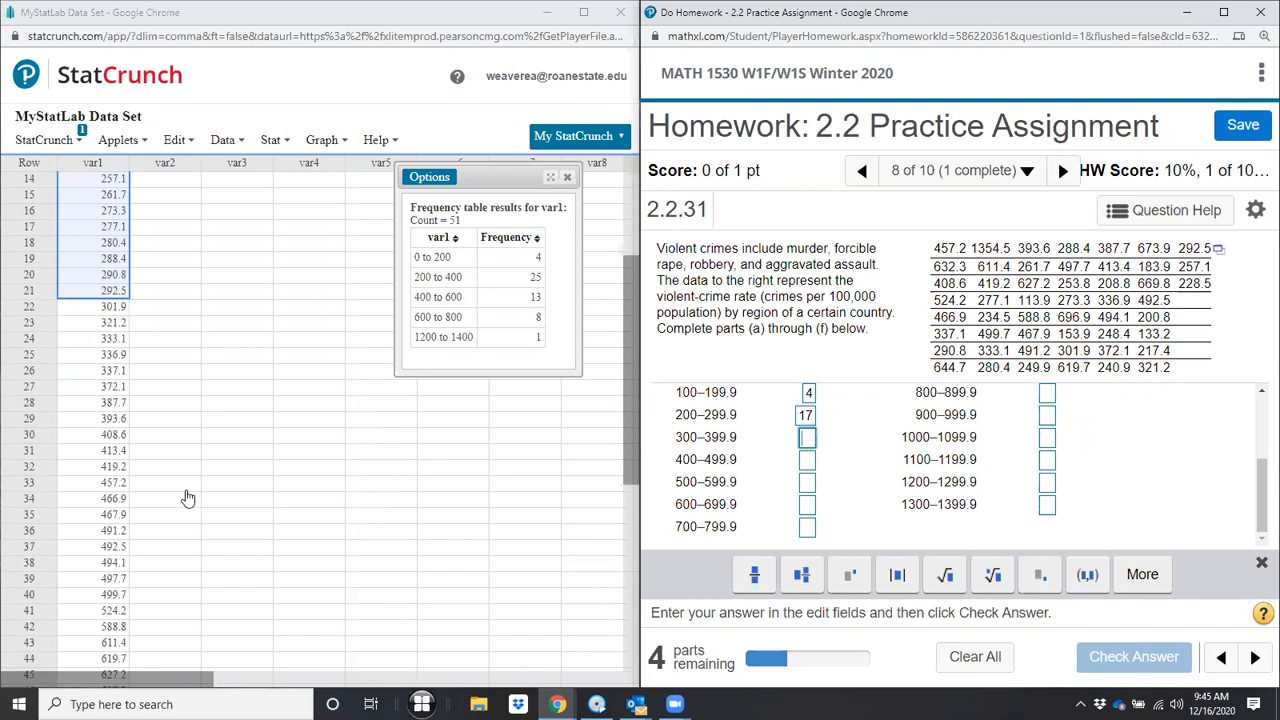
left_click_drag(76, 245, 85, 364)
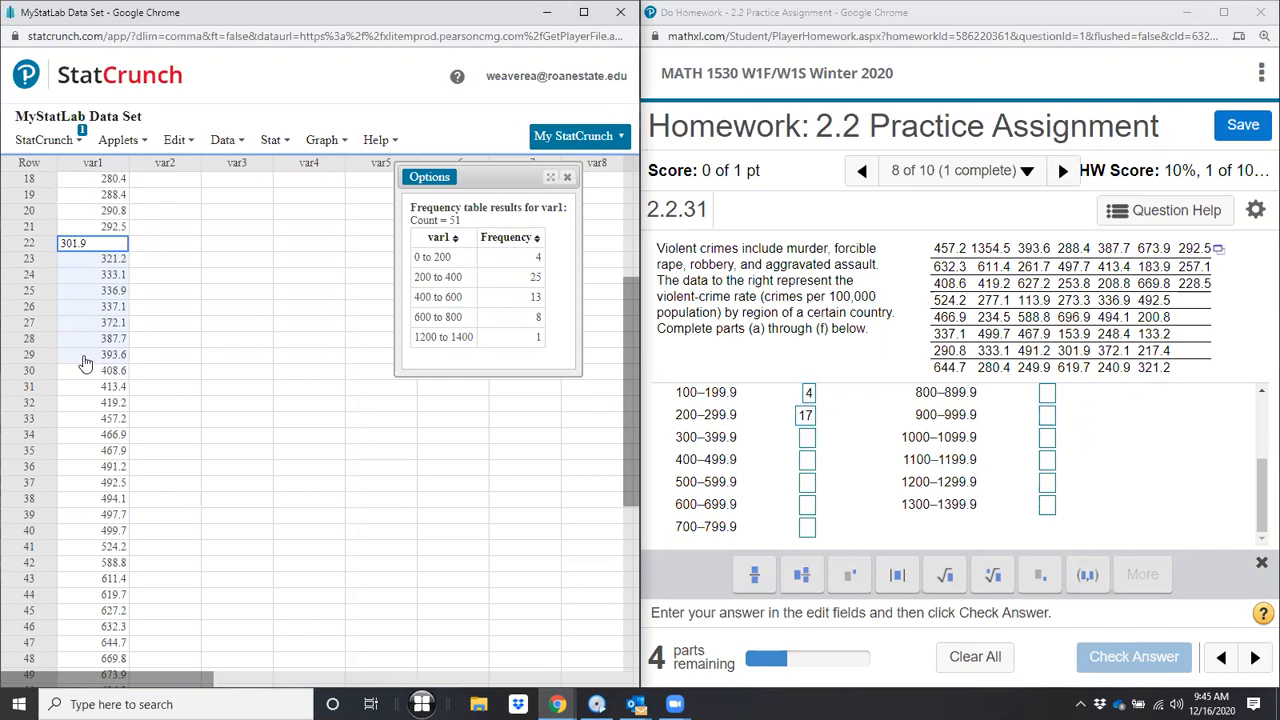
left_click_drag(85, 364, 86, 364)
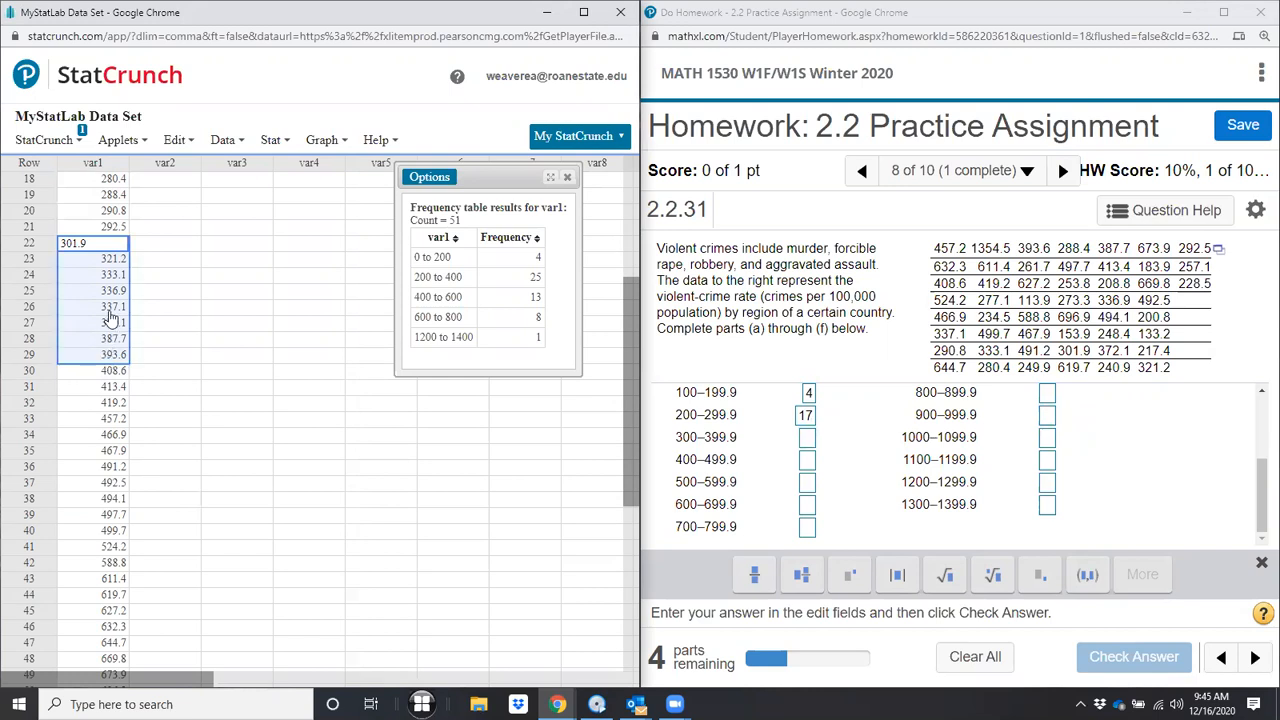
left_click(806, 442)
type("8")
key("Tab")
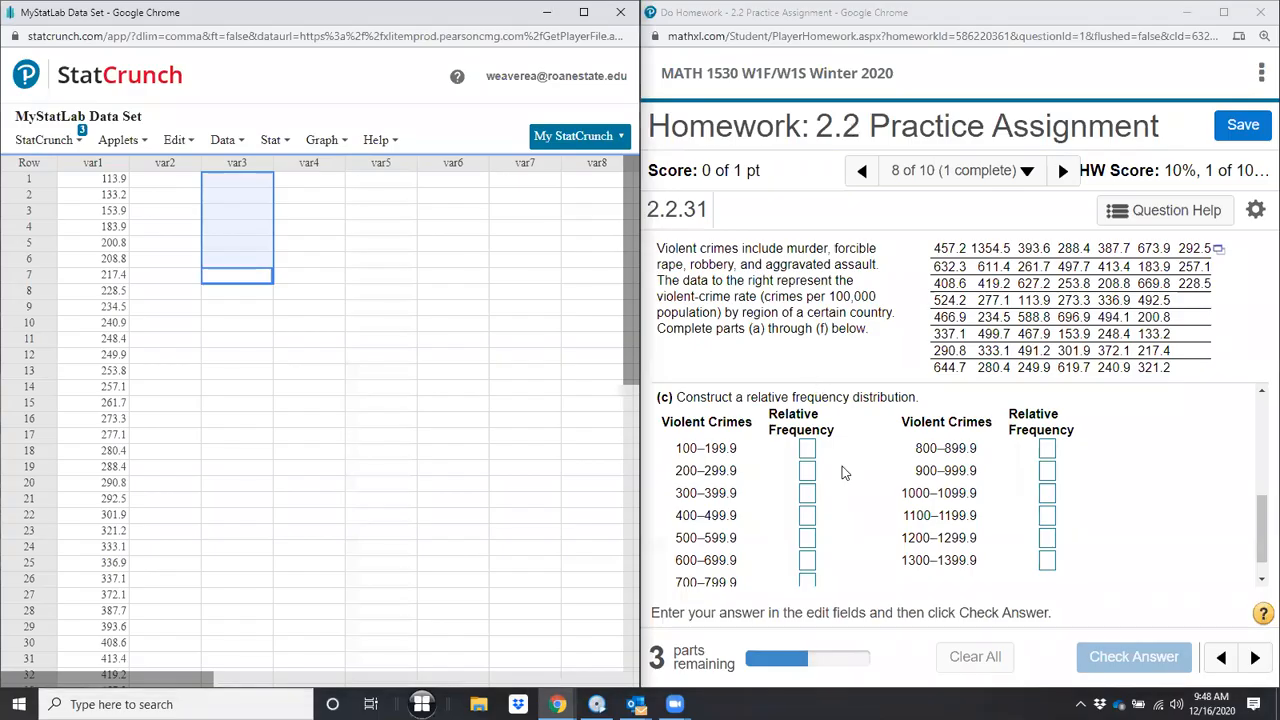
Step: Review the frequency table in part (b) and the relative frequency table requested in part (c)
scroll(843, 470, "up", 5)
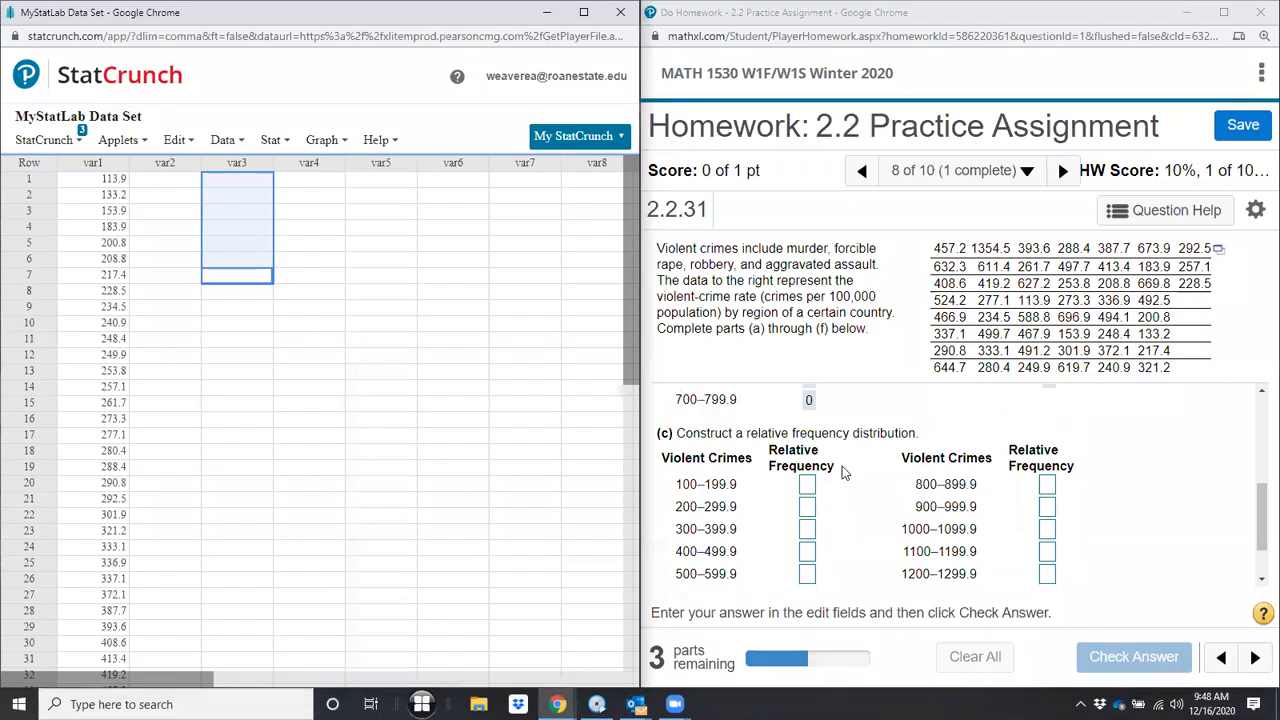
scroll(842, 472, "up", 1)
scroll(842, 472, "down", 5)
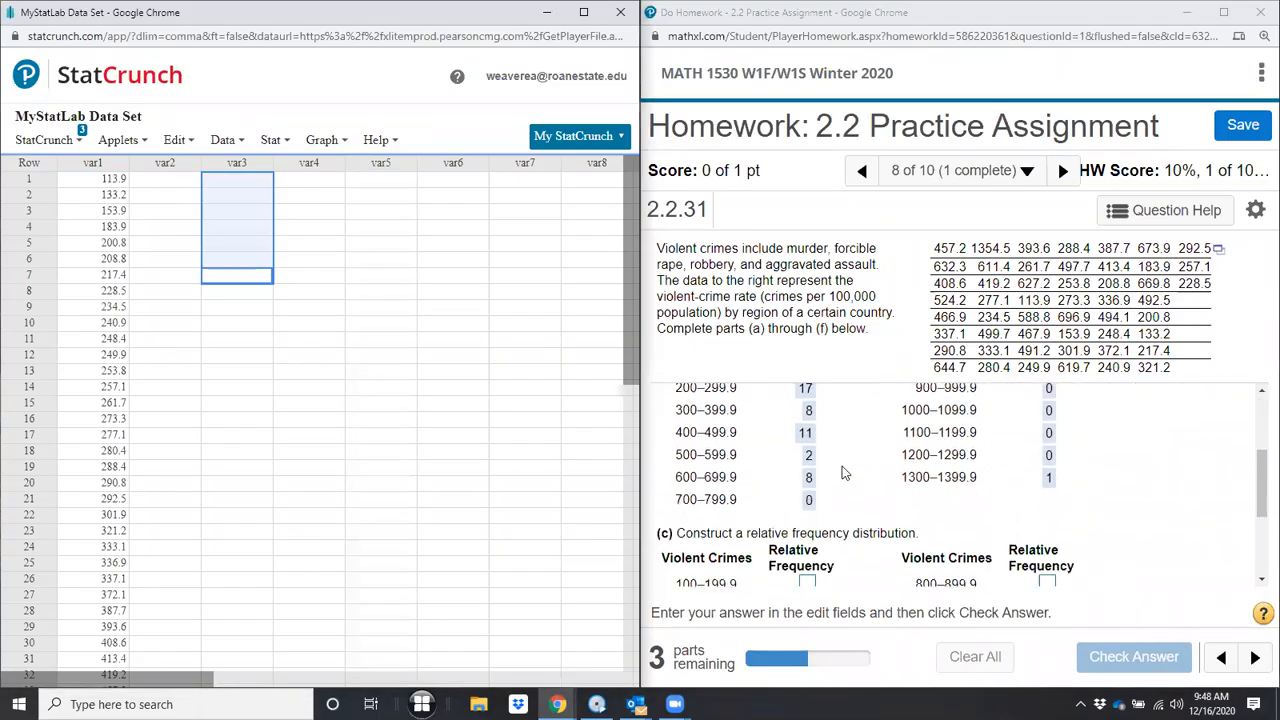
scroll(842, 466, "up", 1)
scroll(842, 466, "down", 1)
scroll(842, 466, "up", 1)
Step: Compute a frequency histogram of var1 with bins starting at 100 and a width of 100, and compare it with the part (b) table
left_click(330, 142)
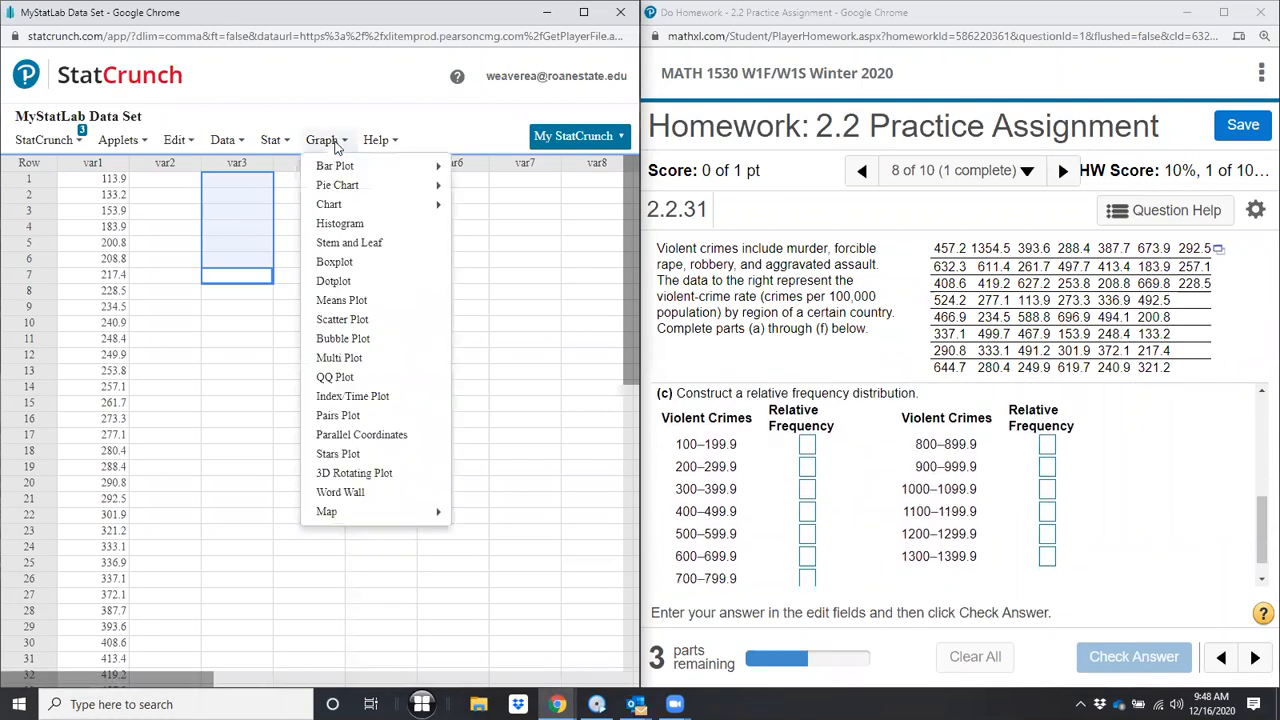
left_click(340, 224)
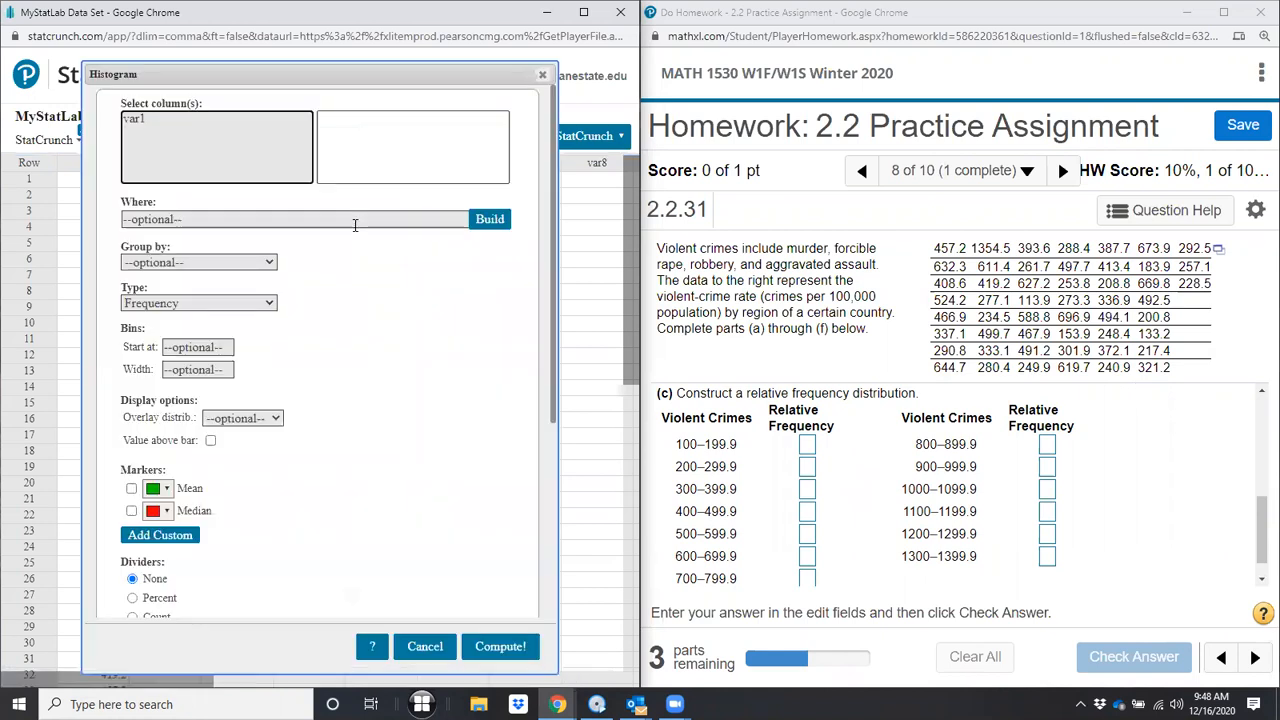
left_click(136, 121)
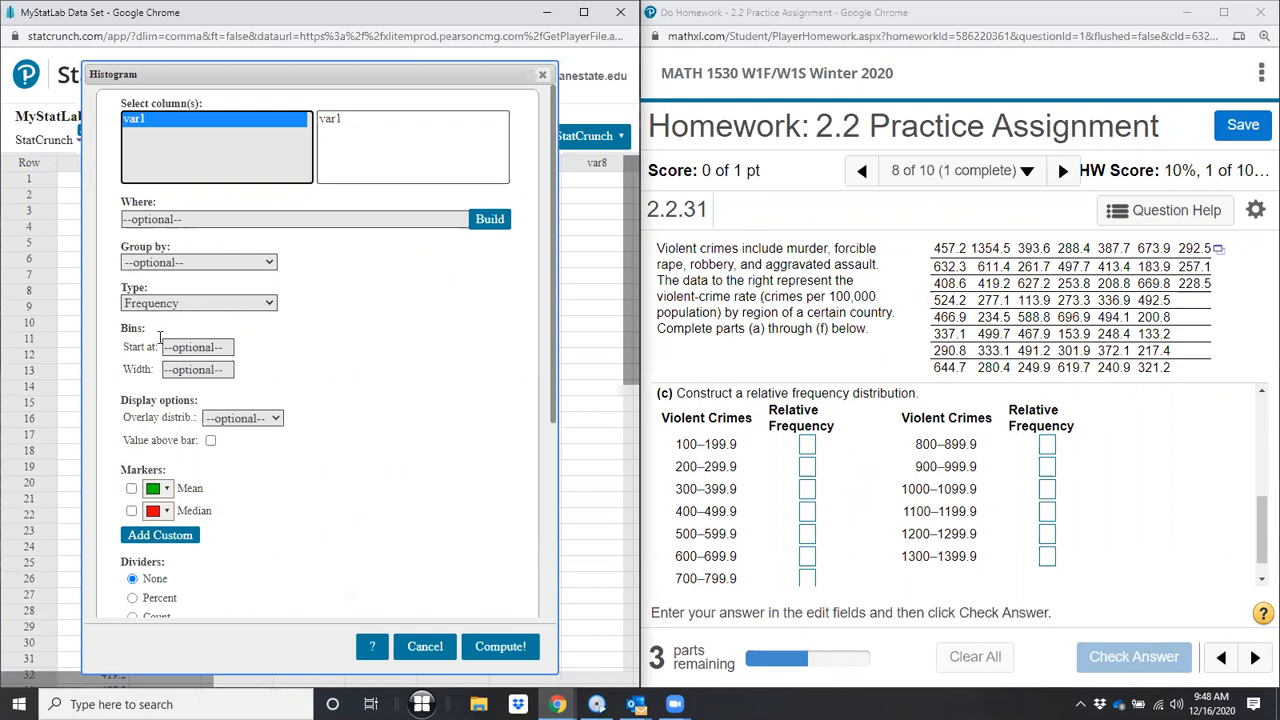
left_click(188, 347)
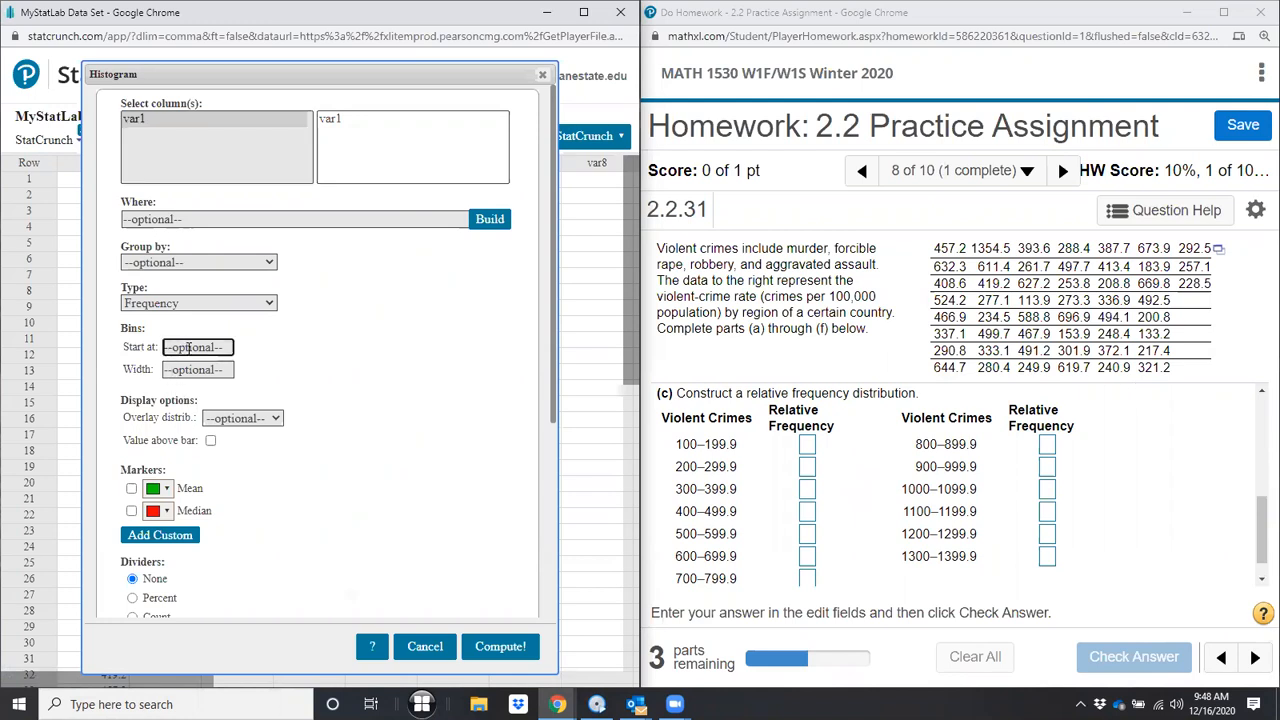
type("100")
left_click(192, 372)
type("10")
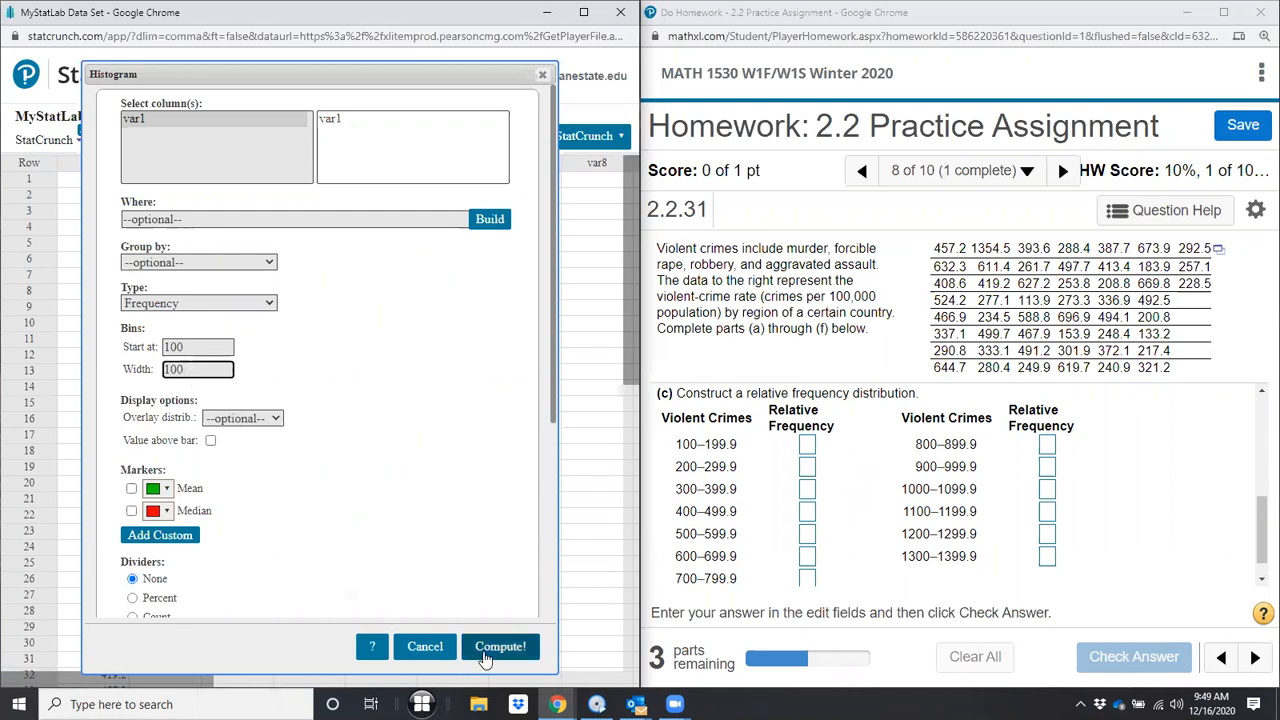
scroll(430, 540, "down", 3)
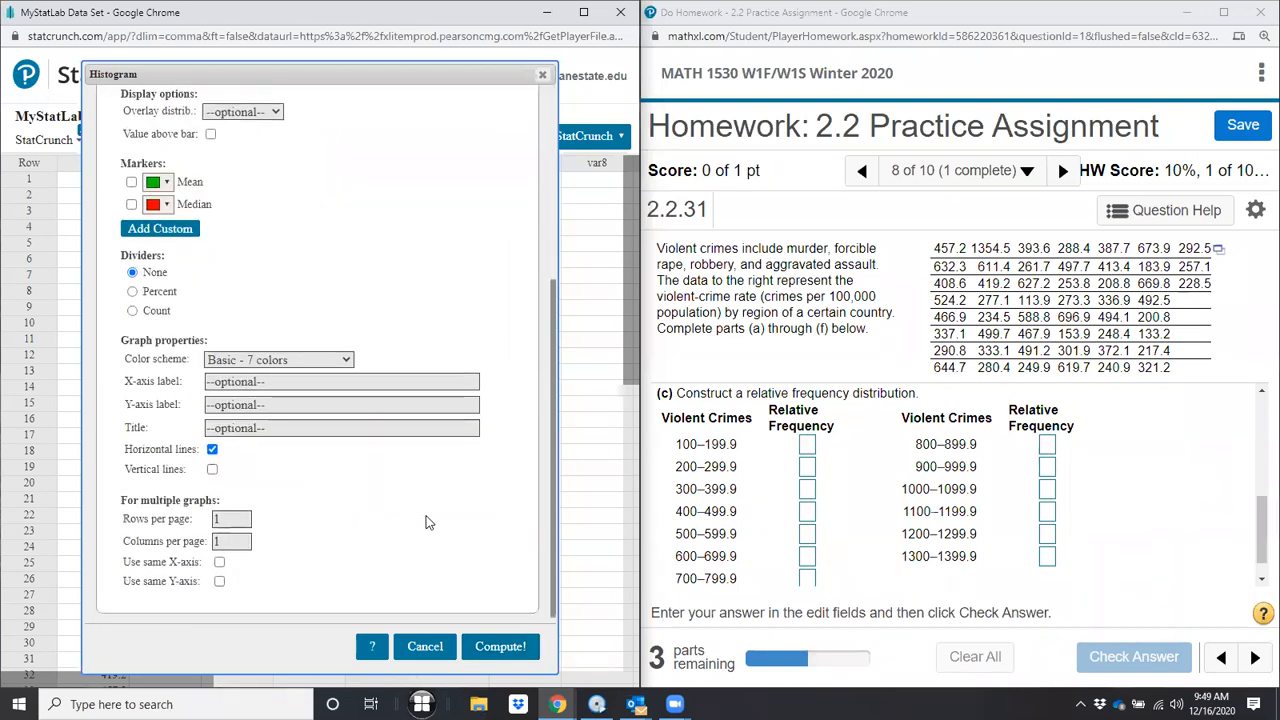
left_click(492, 648)
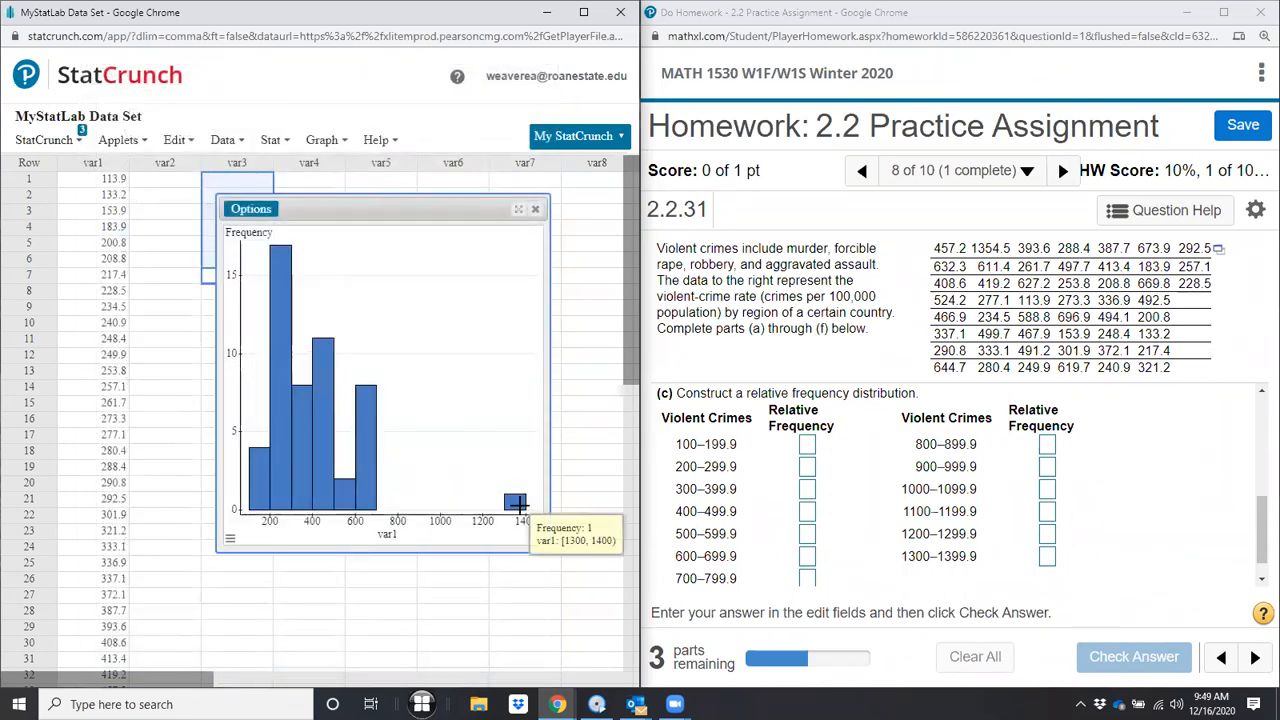
mouse_move(258, 472)
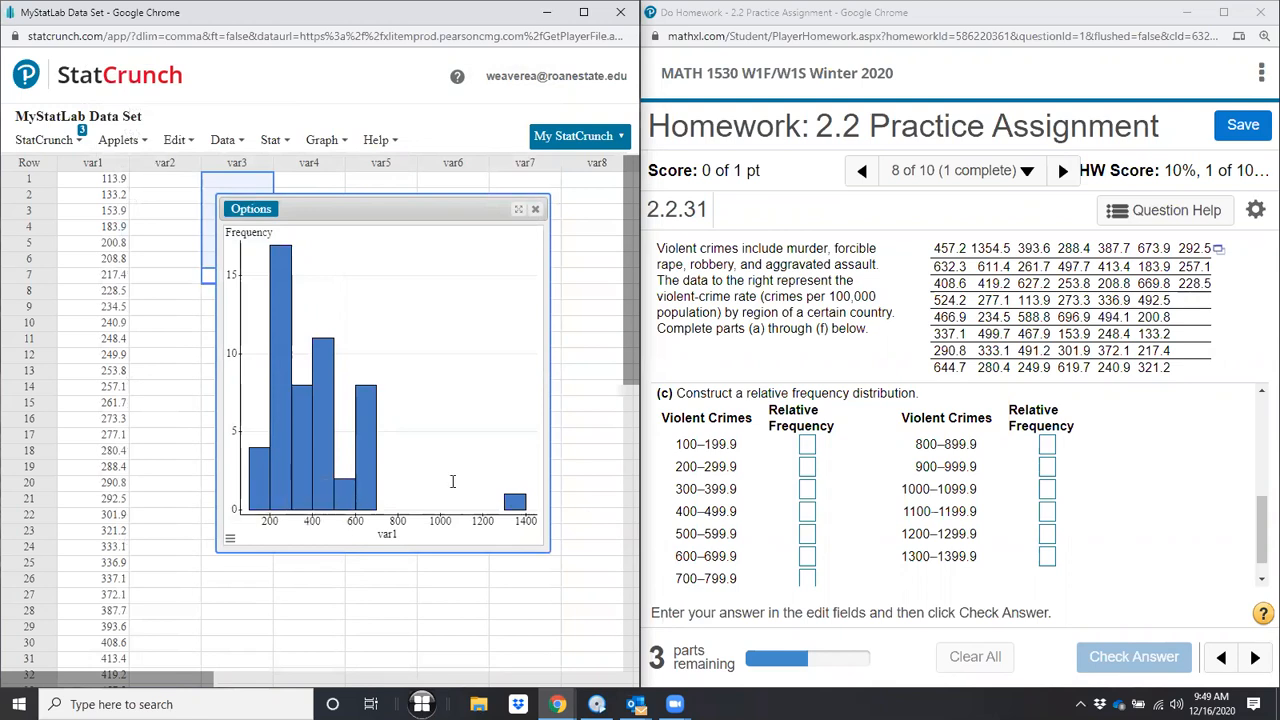
left_click_drag(1258, 519, 1258, 454)
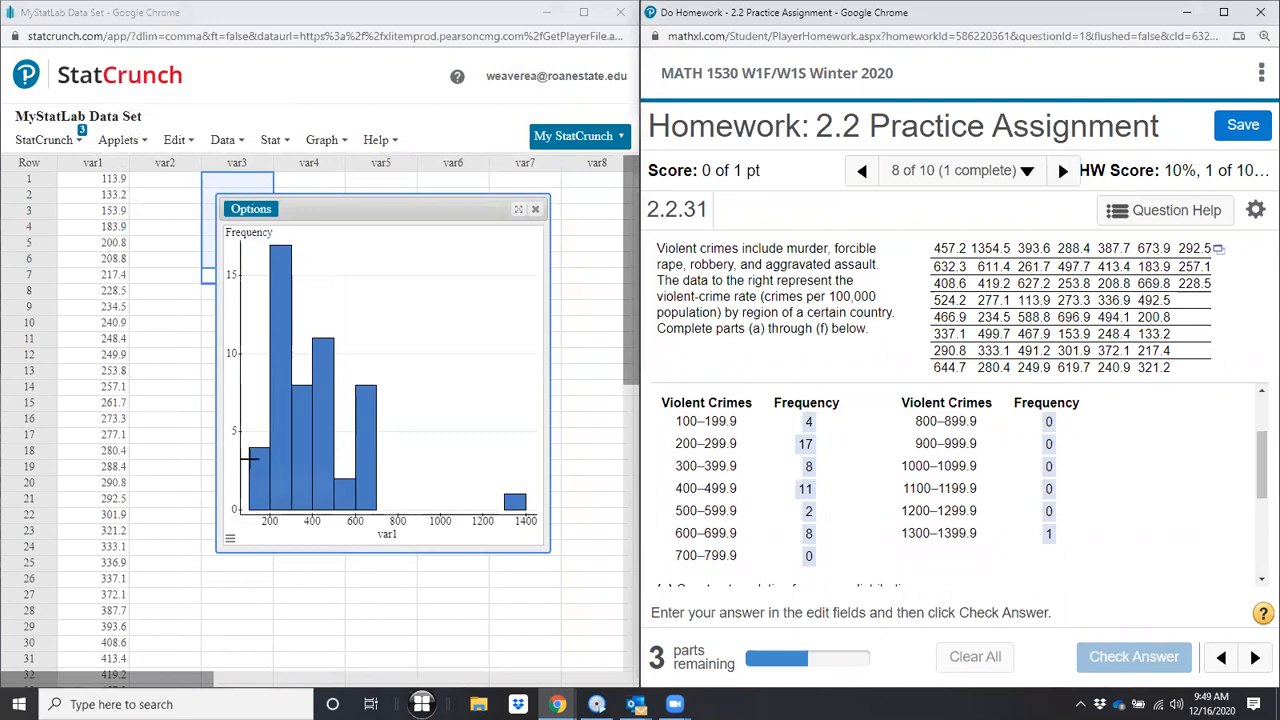
Step: Examine the frequencies of individual histogram bars, including the 400–500 and 1300–1400 bins, against the part (b) table
mouse_move(257, 458)
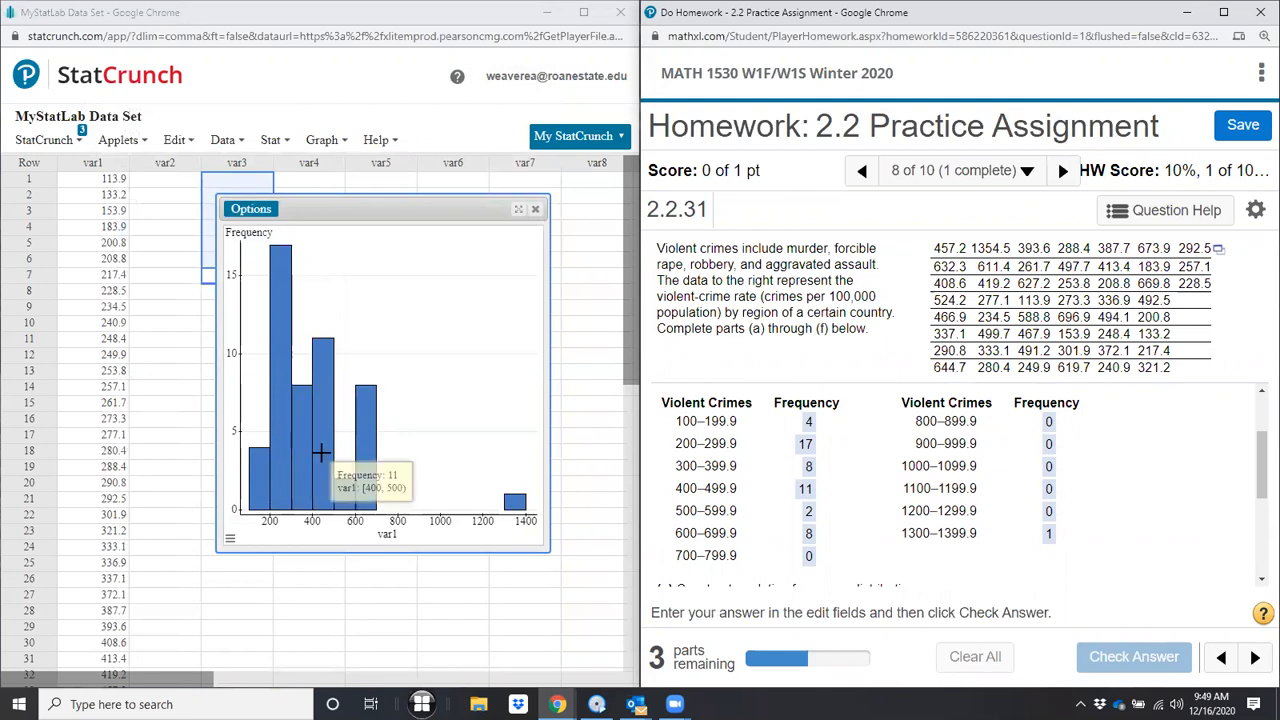
mouse_move(344, 492)
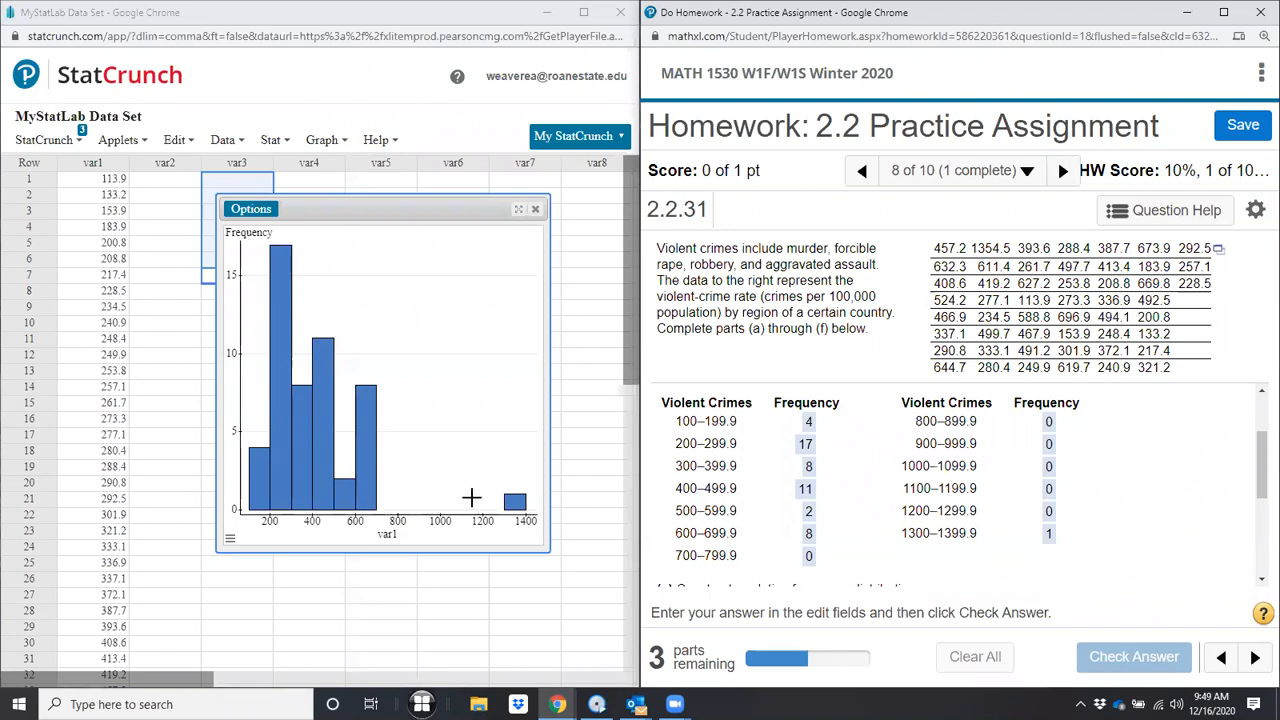
mouse_move(515, 501)
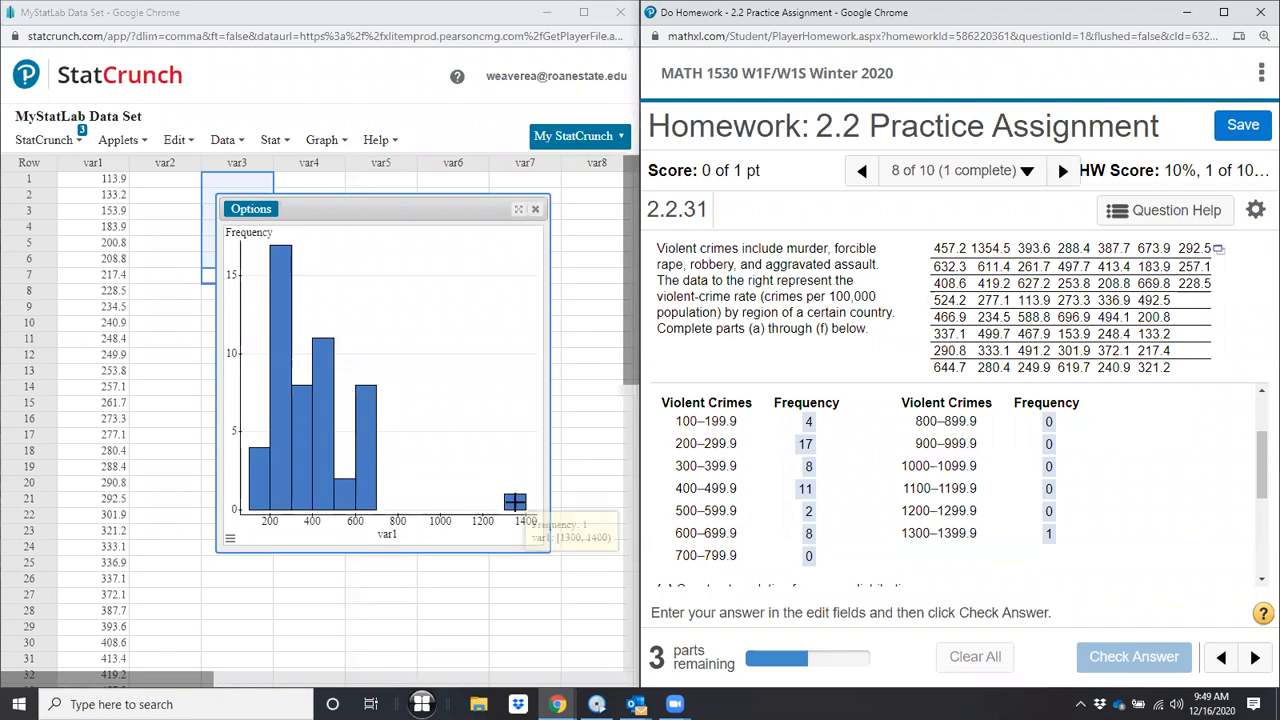
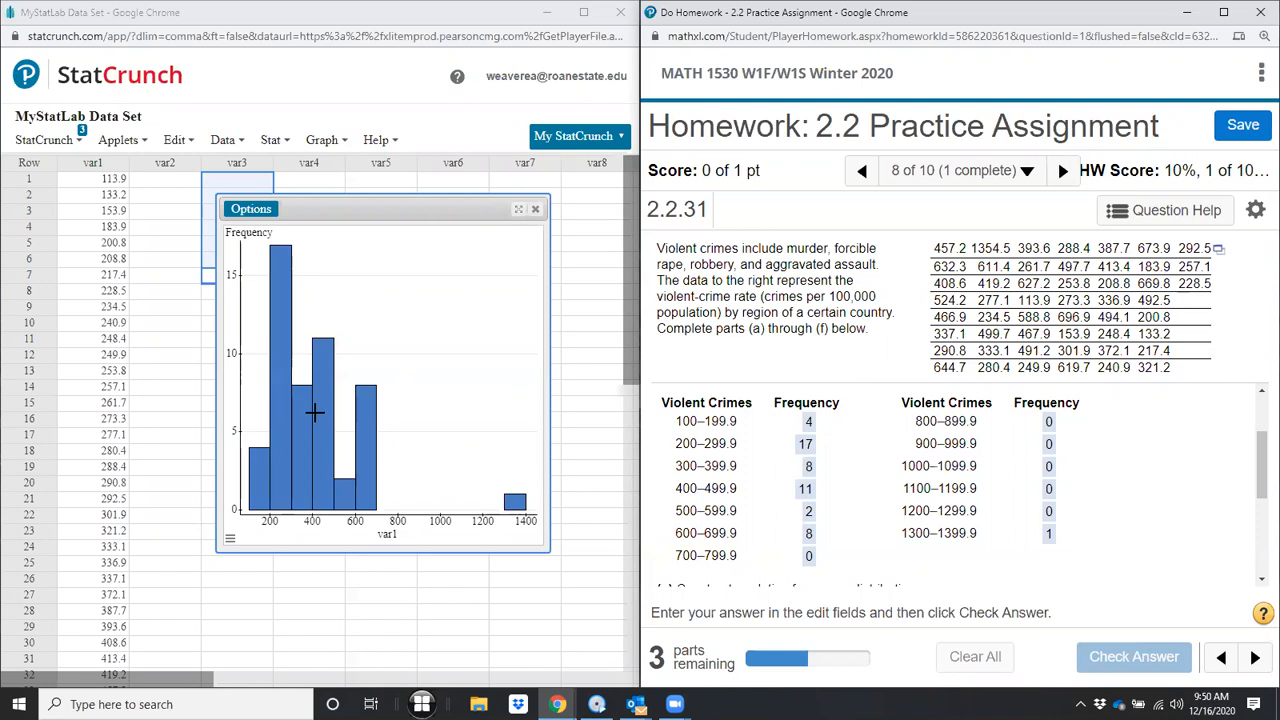
mouse_move(314, 412)
Step: Recompute the var1 histogram with the type set to Relative Frequency and inspect its bars for the part (c) table
left_click_drag(1258, 487, 1258, 537)
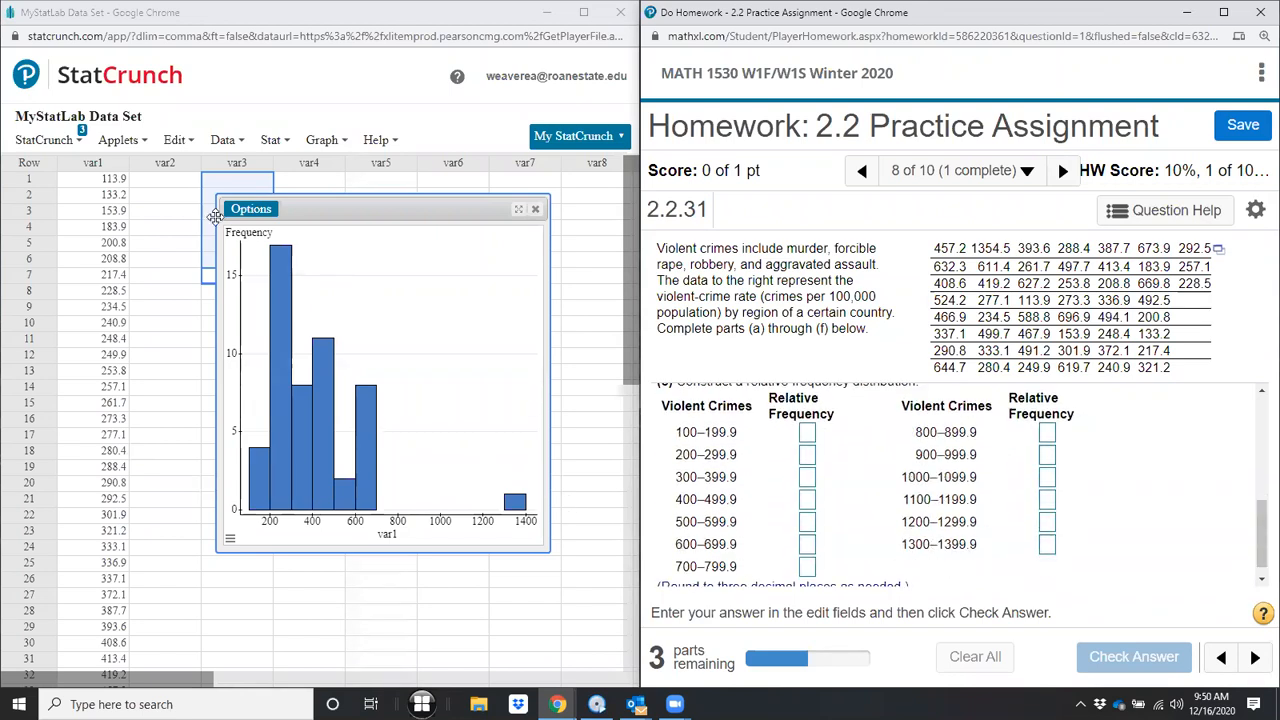
left_click(258, 211)
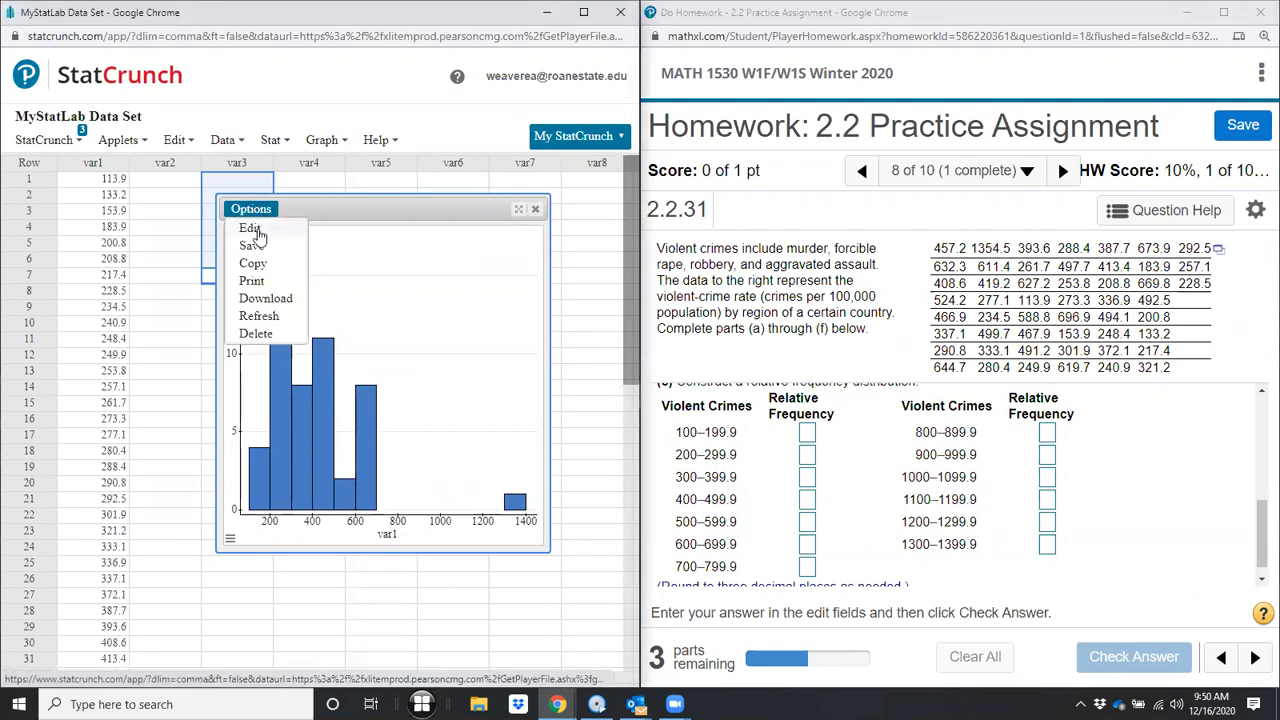
left_click(258, 229)
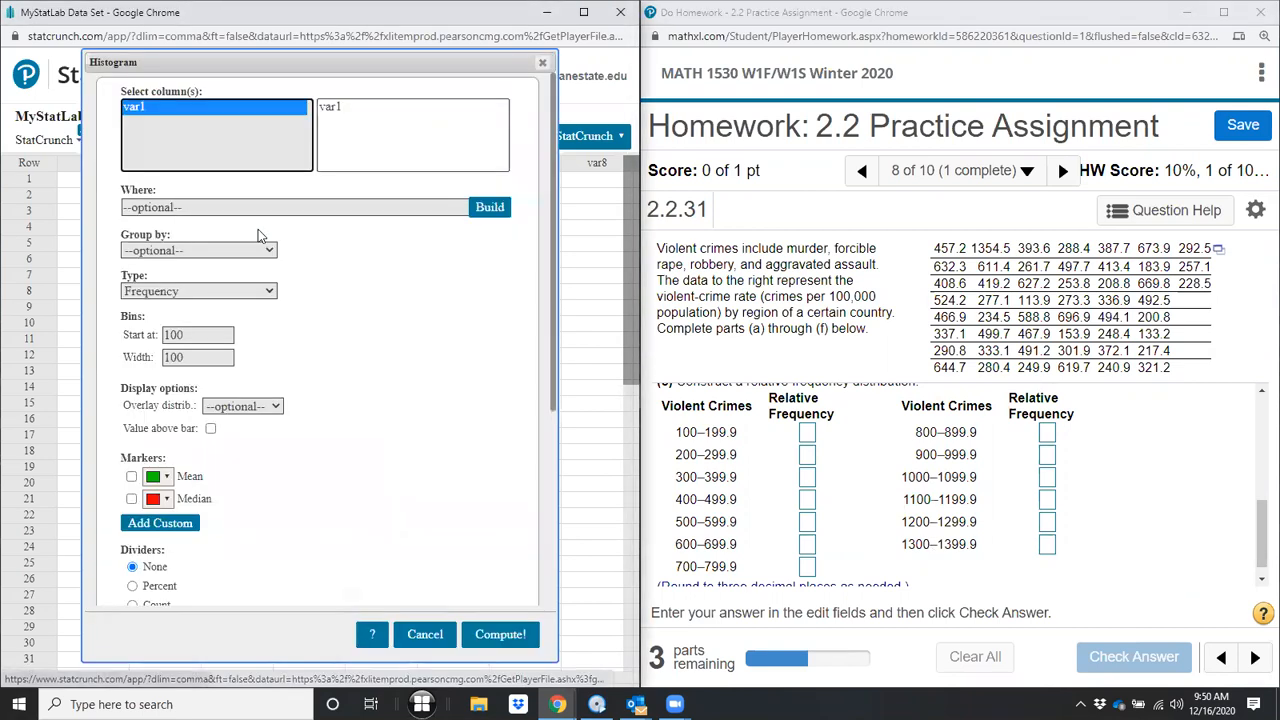
left_click(193, 297)
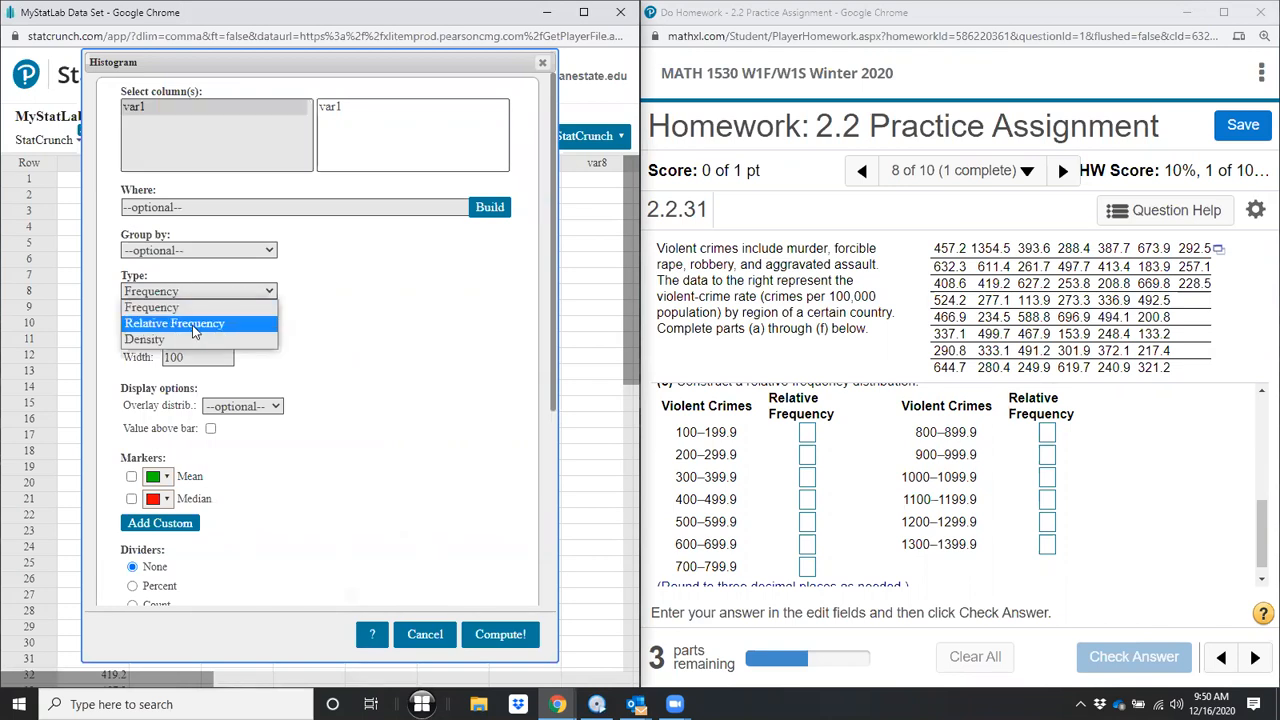
left_click(195, 322)
left_click(499, 637)
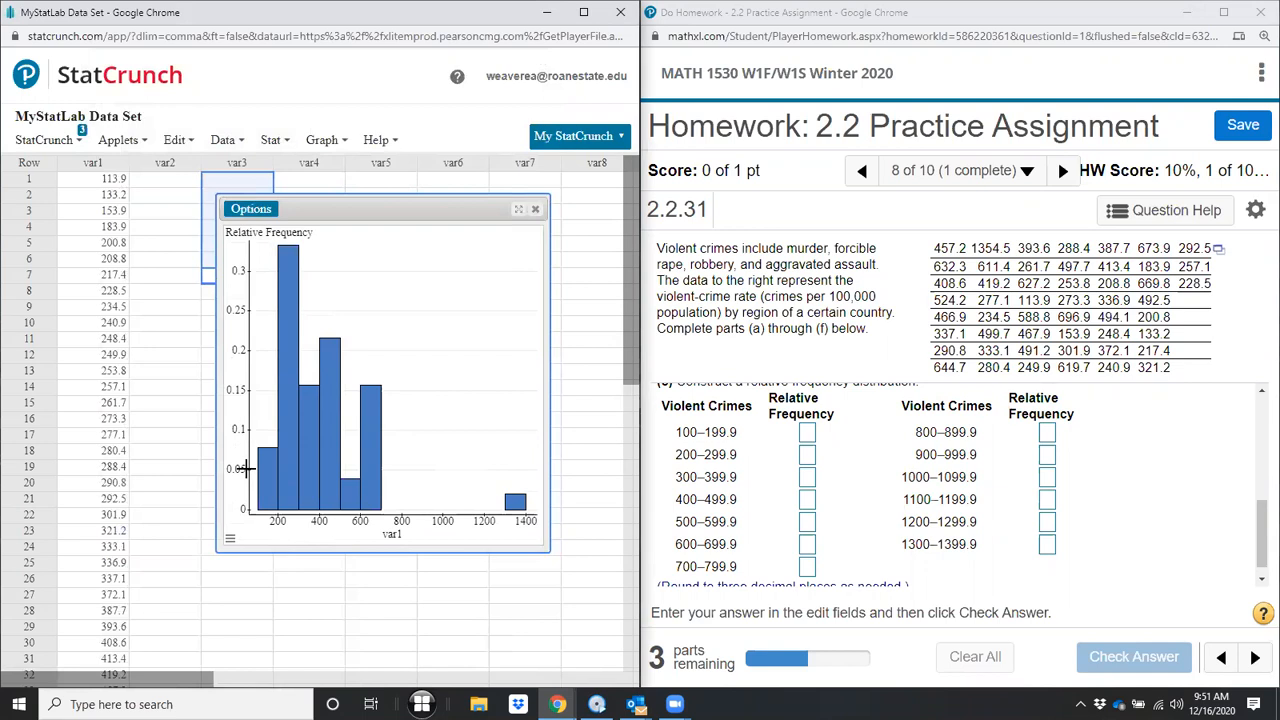
mouse_move(268, 479)
Step: Set the var1 histogram type back to Frequency and recompute it for part (d)
left_click_drag(1257, 541, 1258, 587)
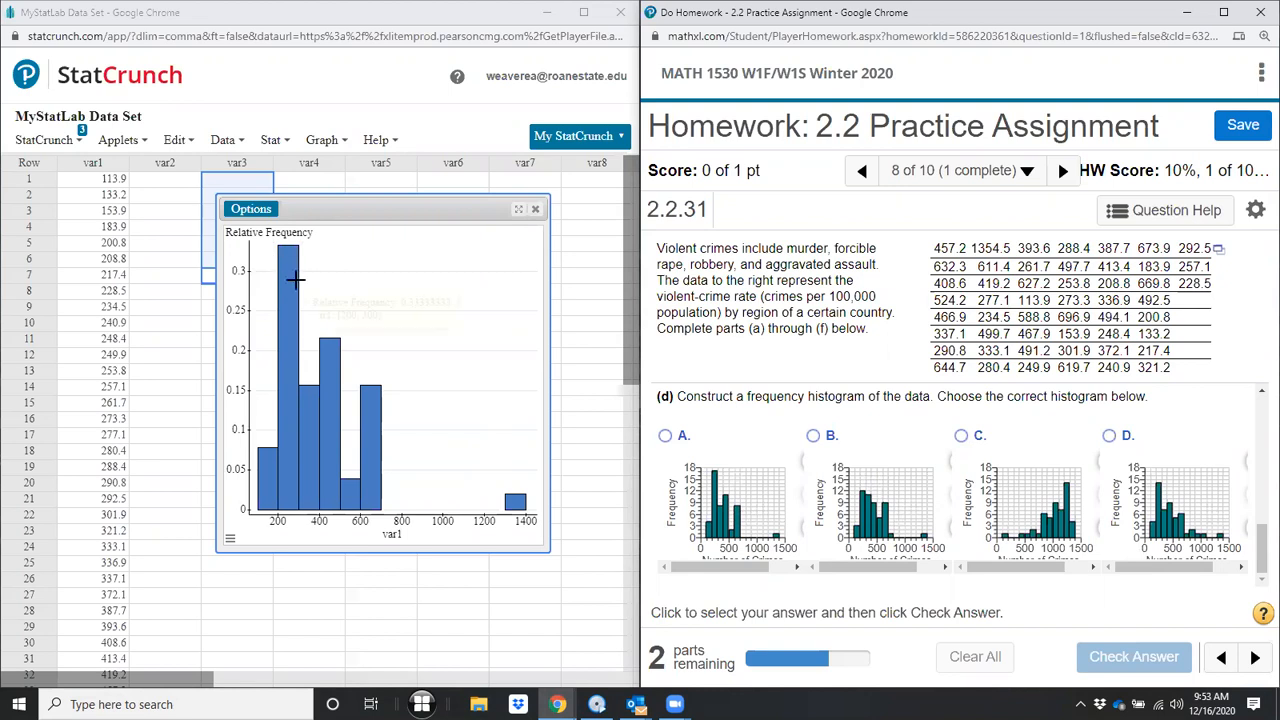
left_click(256, 212)
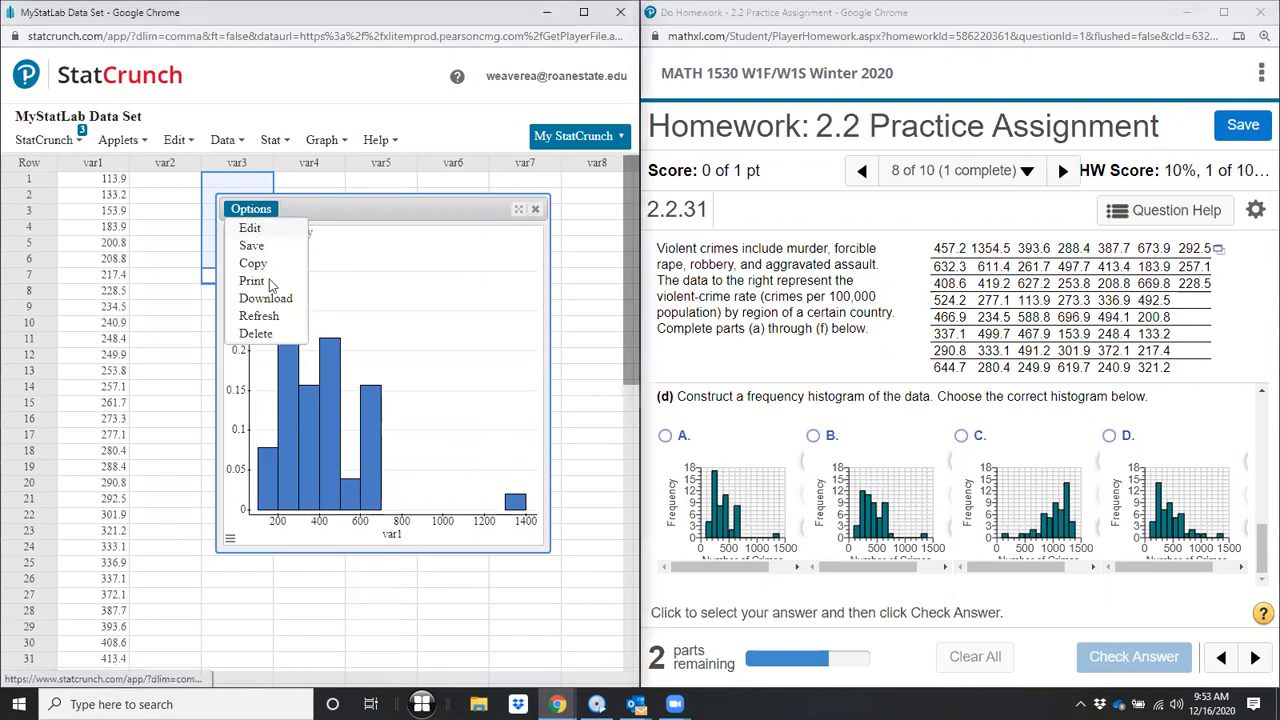
left_click(250, 228)
left_click(200, 292)
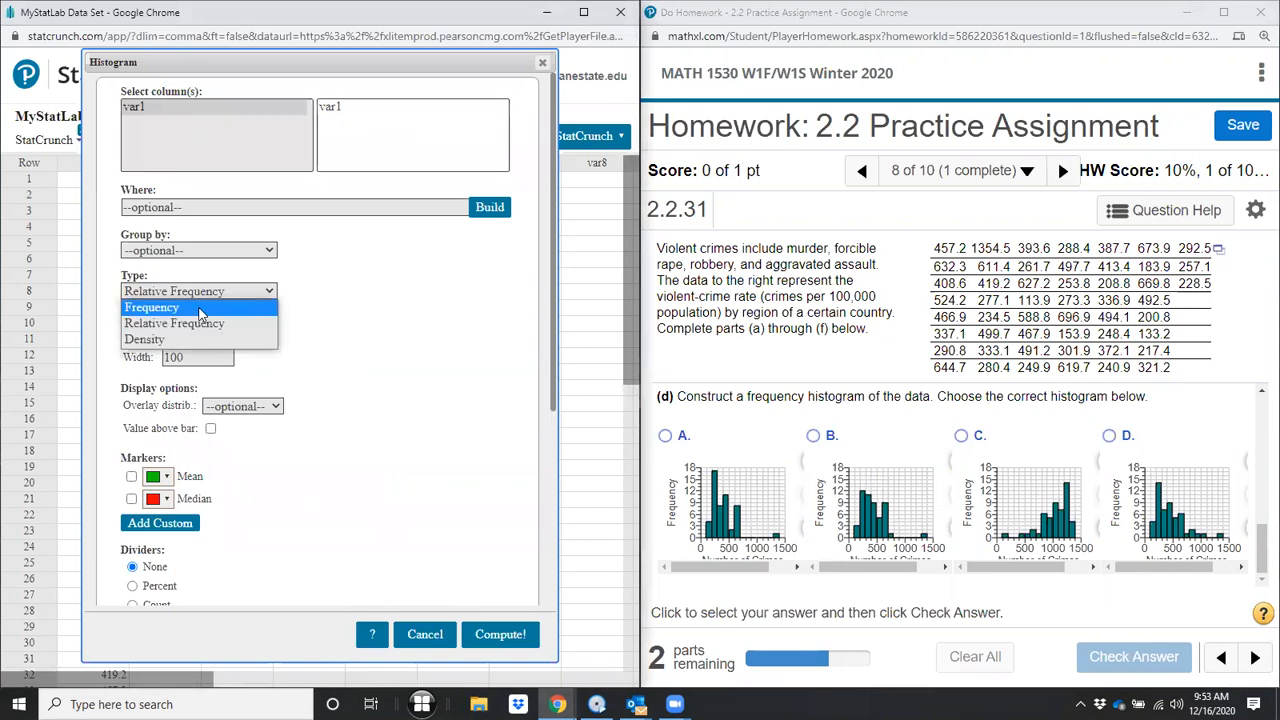
left_click(200, 314)
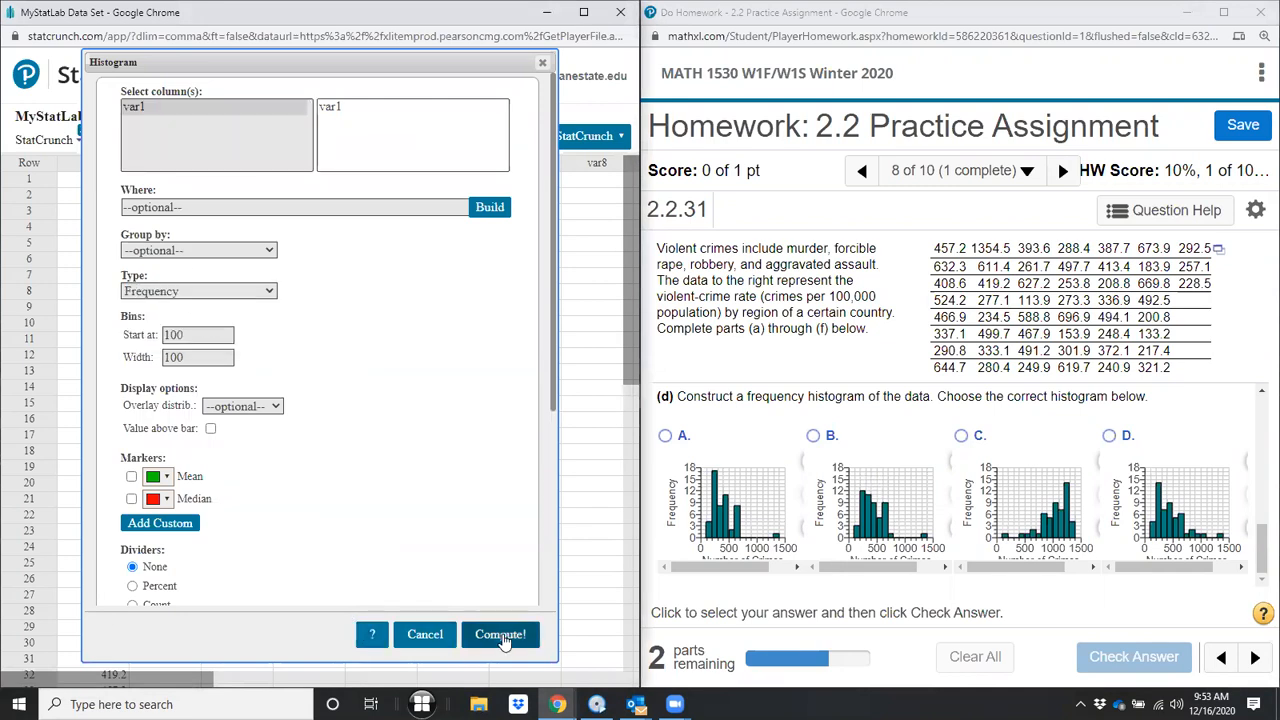
left_click(500, 634)
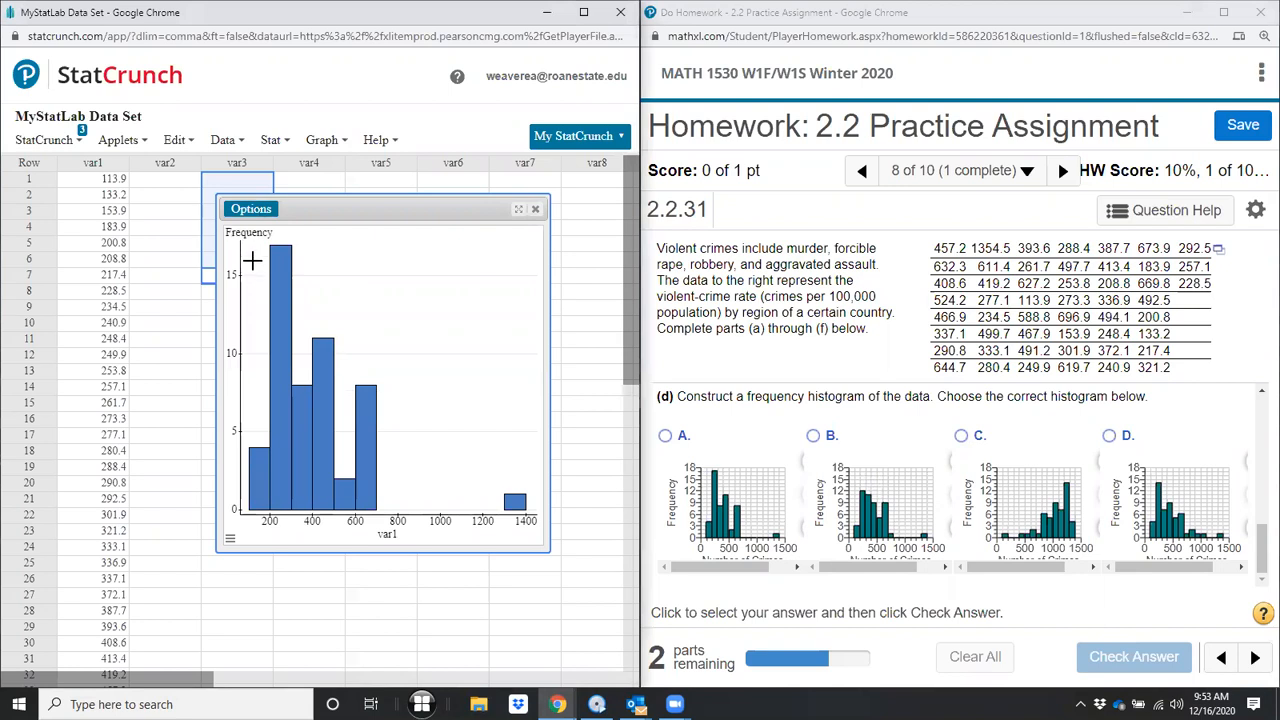
Step: Compare the frequency histogram's bars with the part (d) choices, select option A and check the answer
mouse_move(283, 250)
mouse_move(247, 471)
mouse_move(301, 402)
left_click(666, 437)
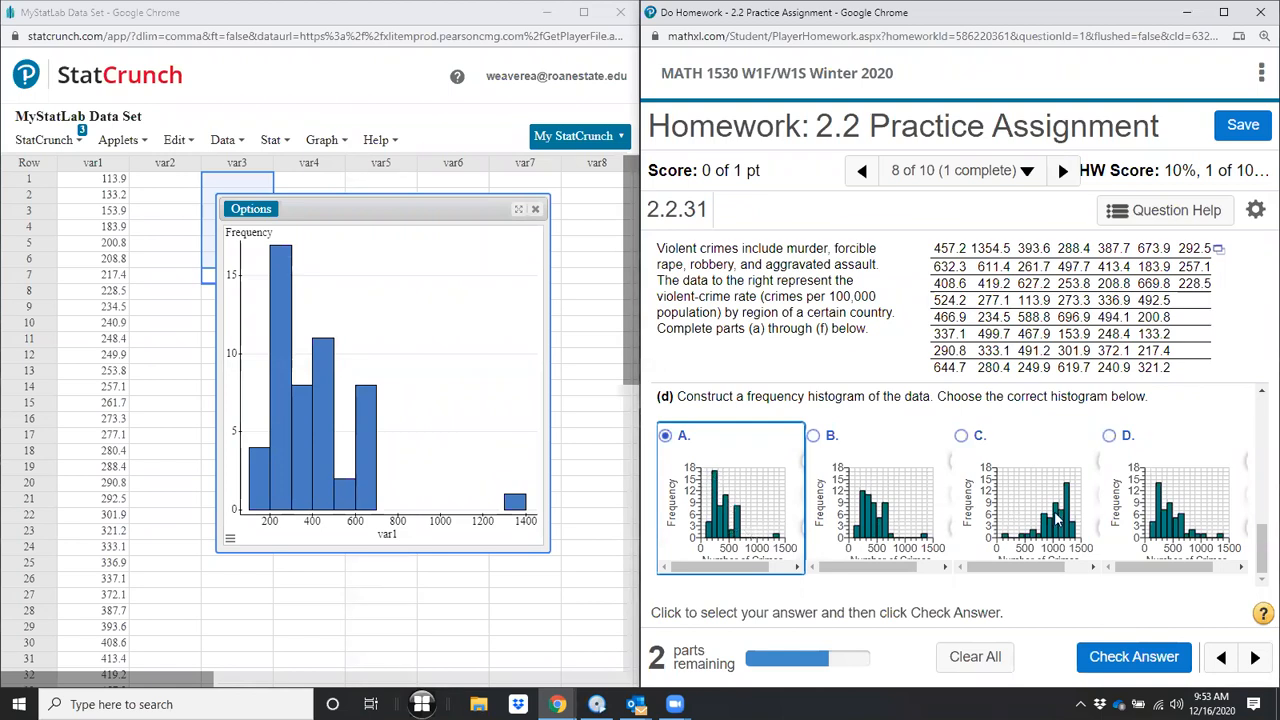
left_click(1150, 665)
left_click(960, 465)
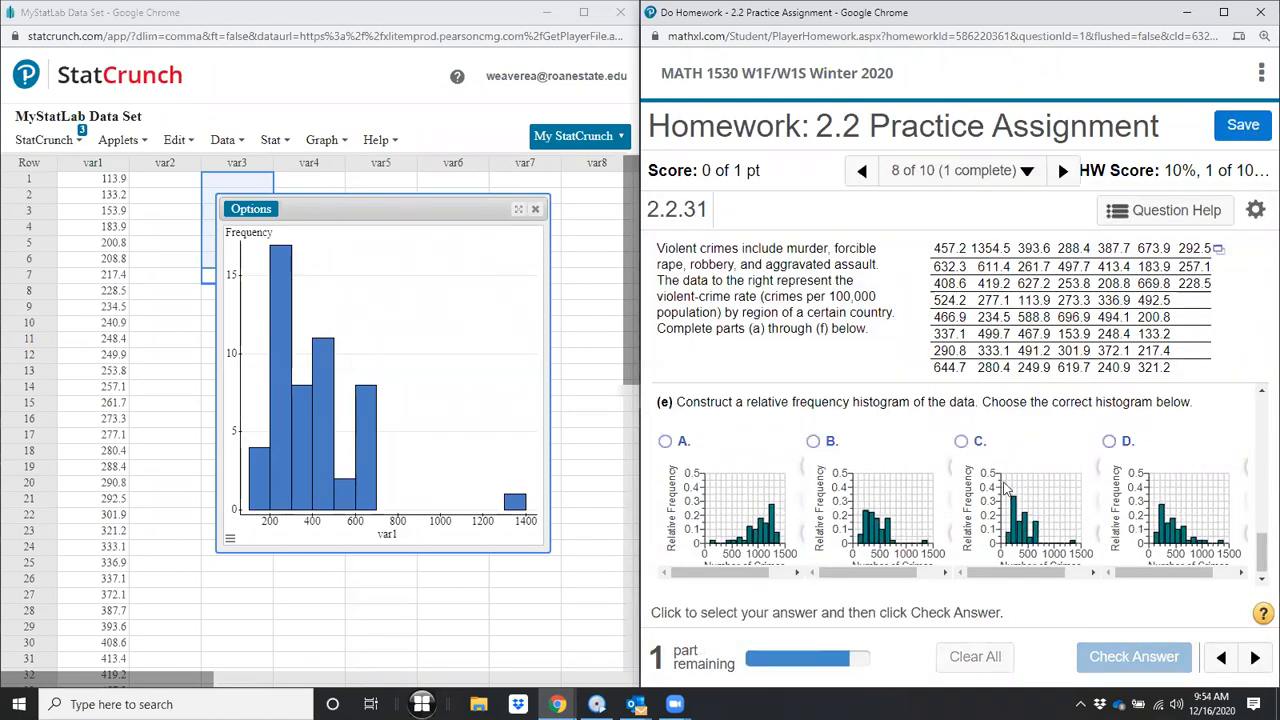
Step: Select option C as the relative frequency histogram in part (e) and check the answer
left_click(963, 442)
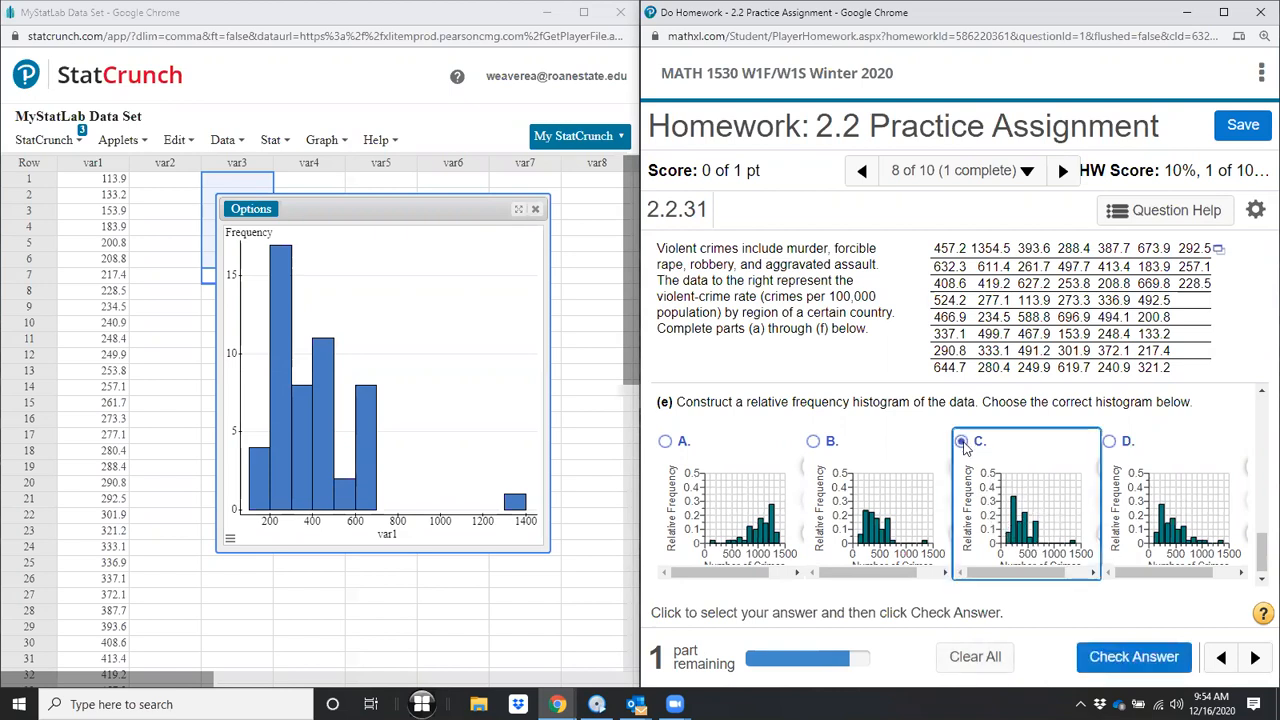
left_click(1147, 662)
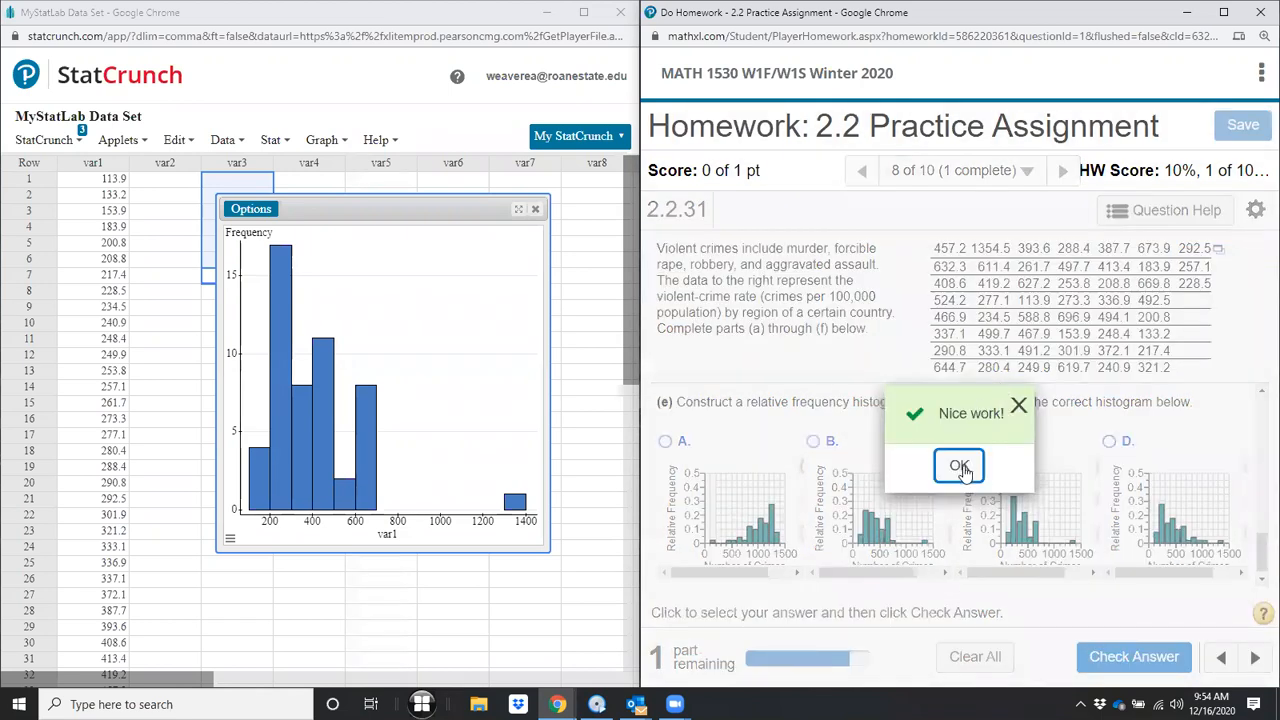
left_click(960, 545)
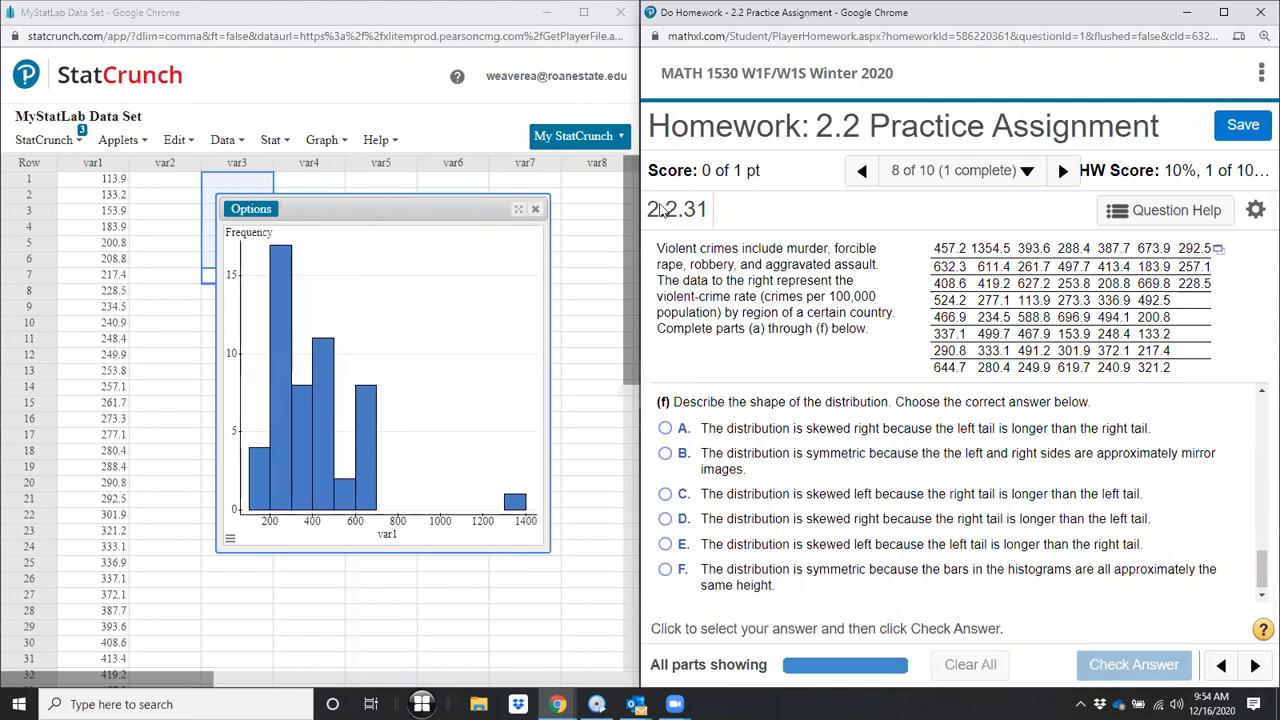
Step: Sketch a red freehand curve over the histogram tracing the distribution's shape, and clear the drawing
left_click(503, 203)
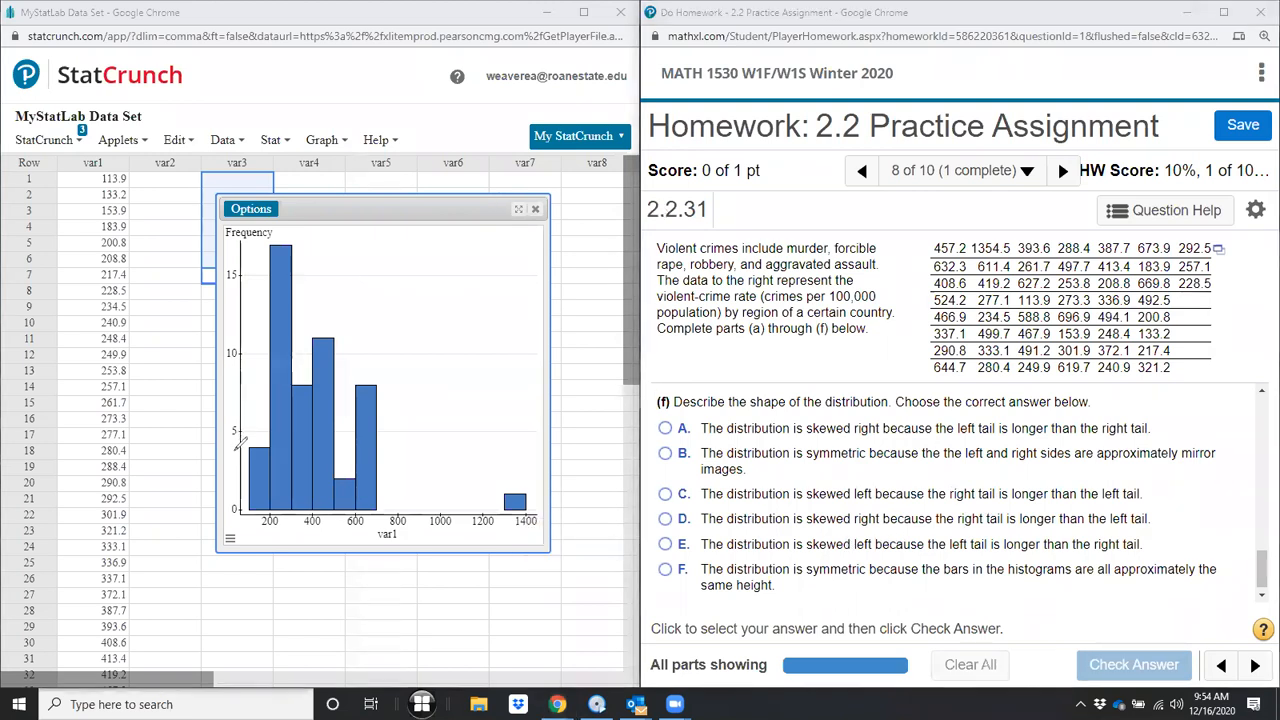
mouse_move(238, 445)
left_mouse_down()
mouse_move(257, 328)
mouse_move(282, 245)
mouse_move(297, 246)
mouse_move(402, 436)
mouse_move(543, 498)
left_mouse_up()
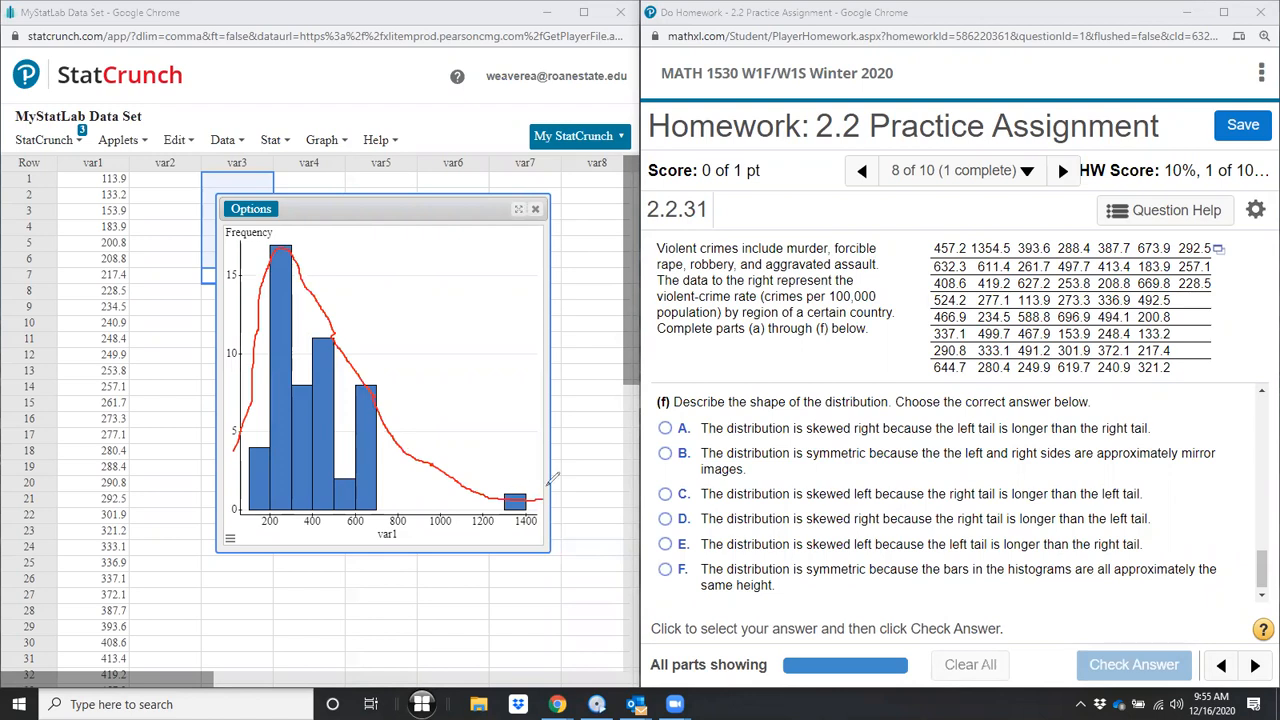
mouse_move(536, 476)
left_mouse_down()
mouse_move(530, 450)
mouse_move(531, 479)
left_mouse_up()
left_click(684, 180)
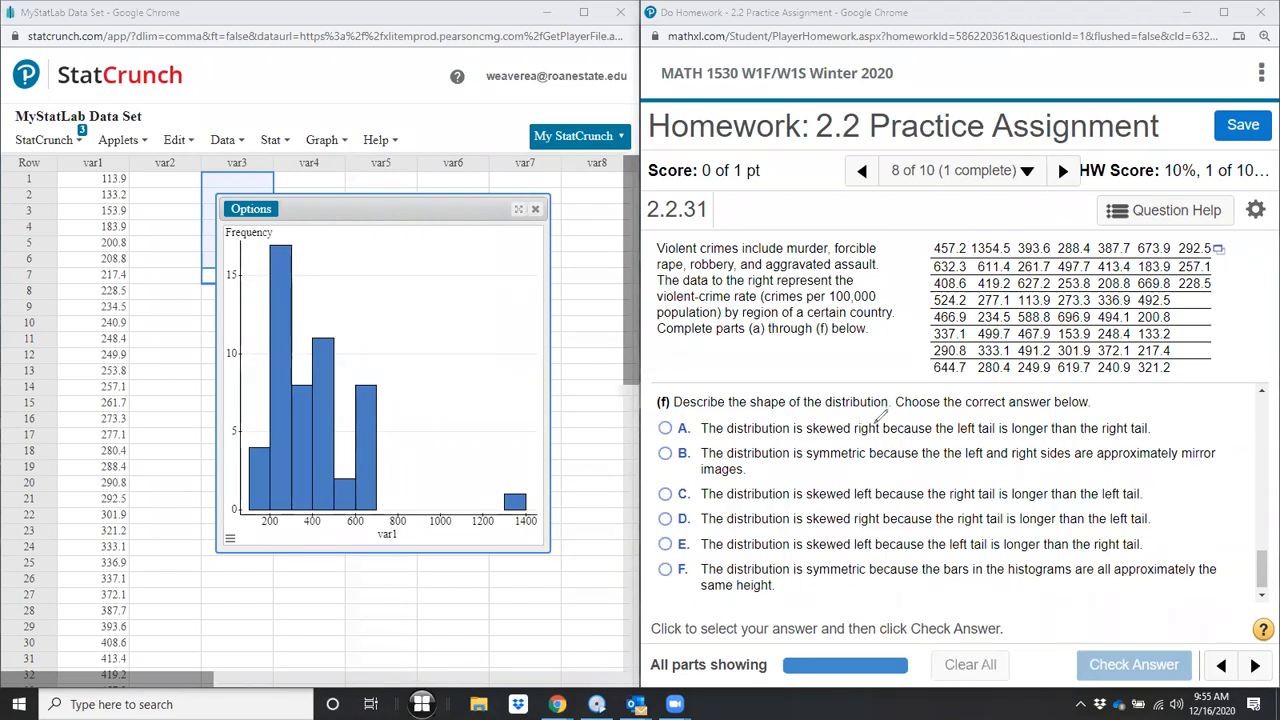
Step: Cross out options B, C, E and F in part (f), circle A and D, and underline option D's tail comparison
left_click_drag(842, 440, 862, 452)
left_click_drag(838, 567, 850, 574)
mouse_move(843, 491)
left_mouse_down()
mouse_move(856, 484)
mouse_move(866, 506)
mouse_move(852, 554)
left_mouse_up()
mouse_move(686, 420)
left_mouse_down()
mouse_move(694, 434)
mouse_move(682, 420)
left_mouse_up()
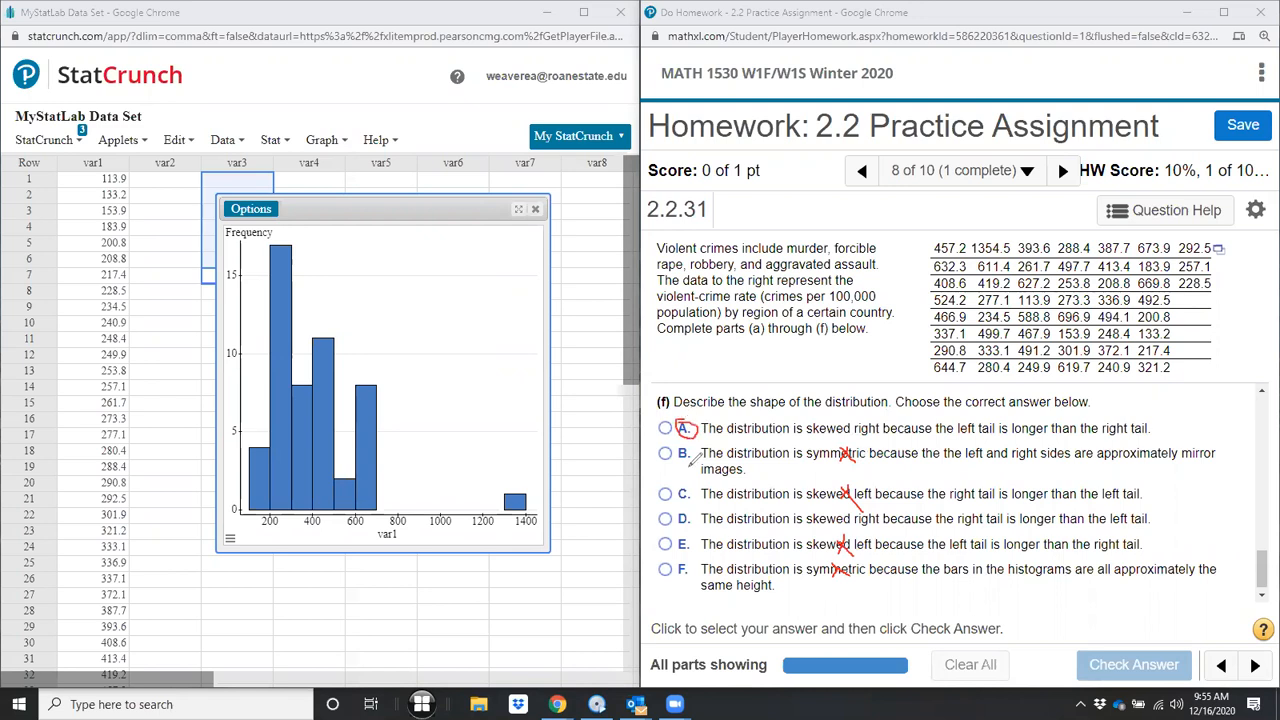
mouse_move(684, 513)
left_mouse_down()
mouse_move(677, 521)
mouse_move(685, 514)
left_mouse_up()
left_click_drag(958, 525, 1152, 519)
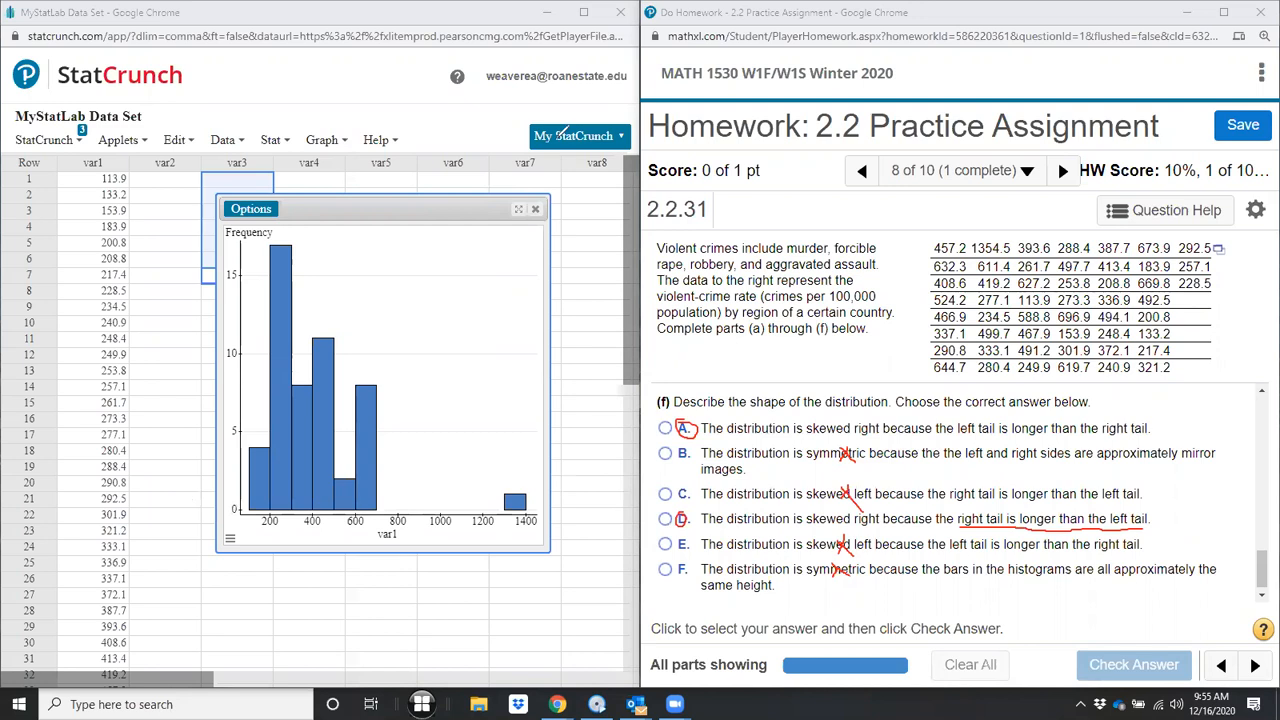
Step: Select option D, skewed right with the longer right tail, for part (f) and check the answer
left_click(665, 518)
left_click(1094, 665)
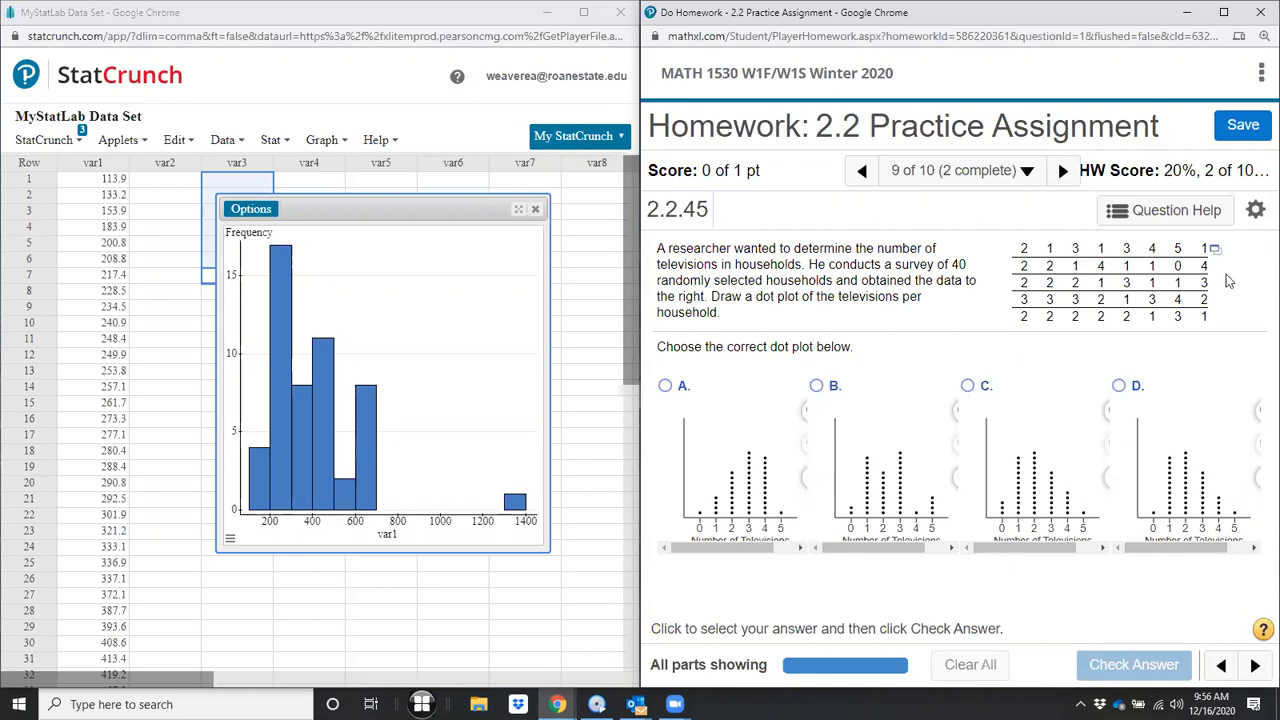
Step: Open the televisions data from question 2.2.45 in StatCrunch, and compute a dotplot of var1 in a taller graph window
left_click(1215, 250)
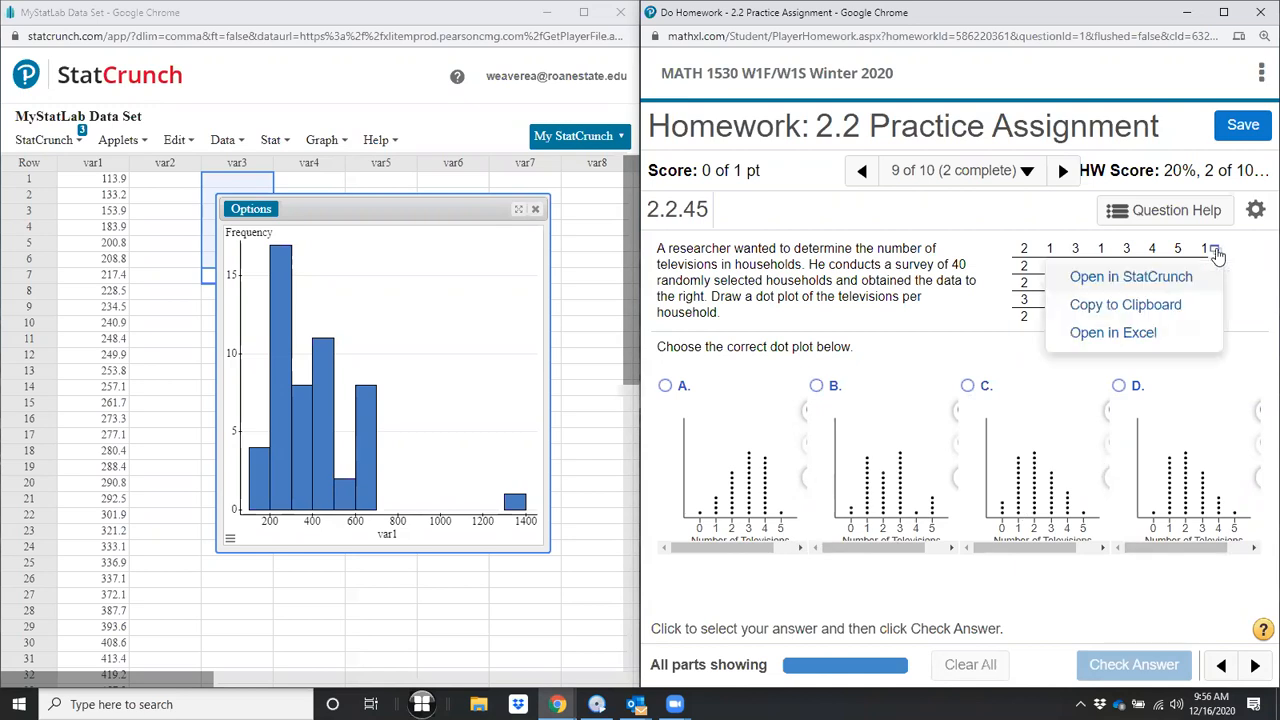
left_click(1186, 278)
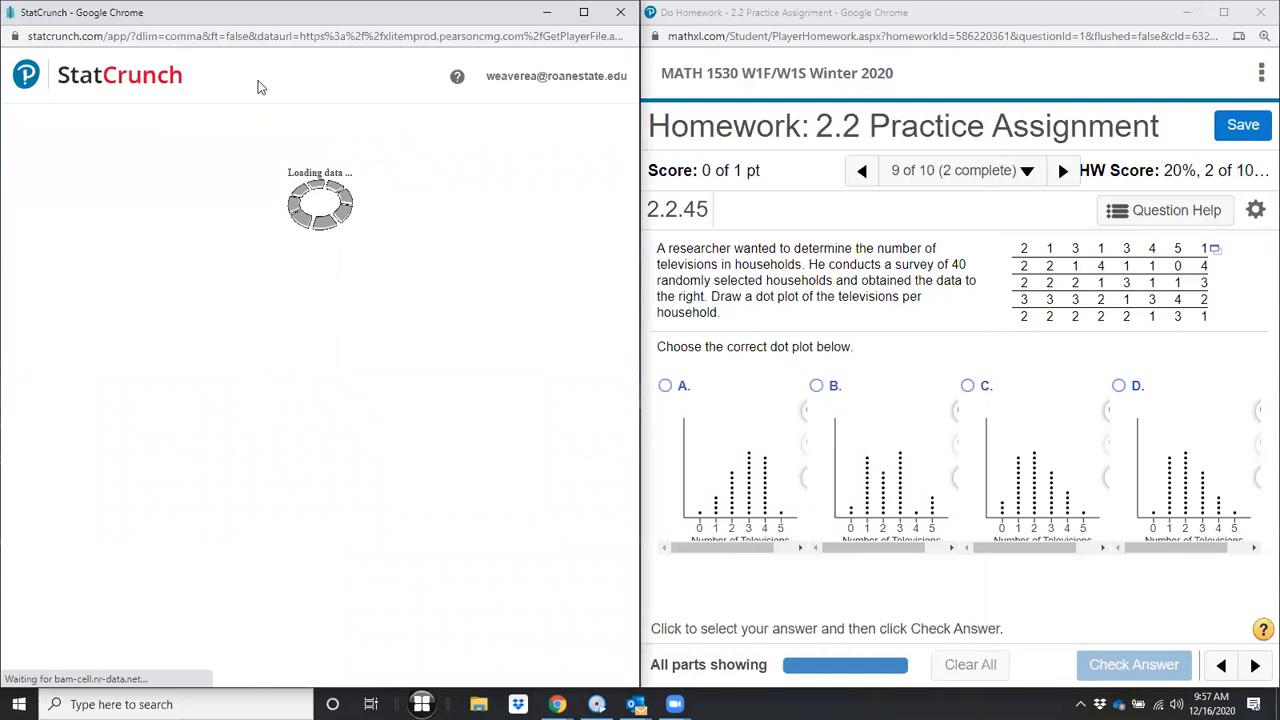
left_click(320, 142)
left_click(321, 144)
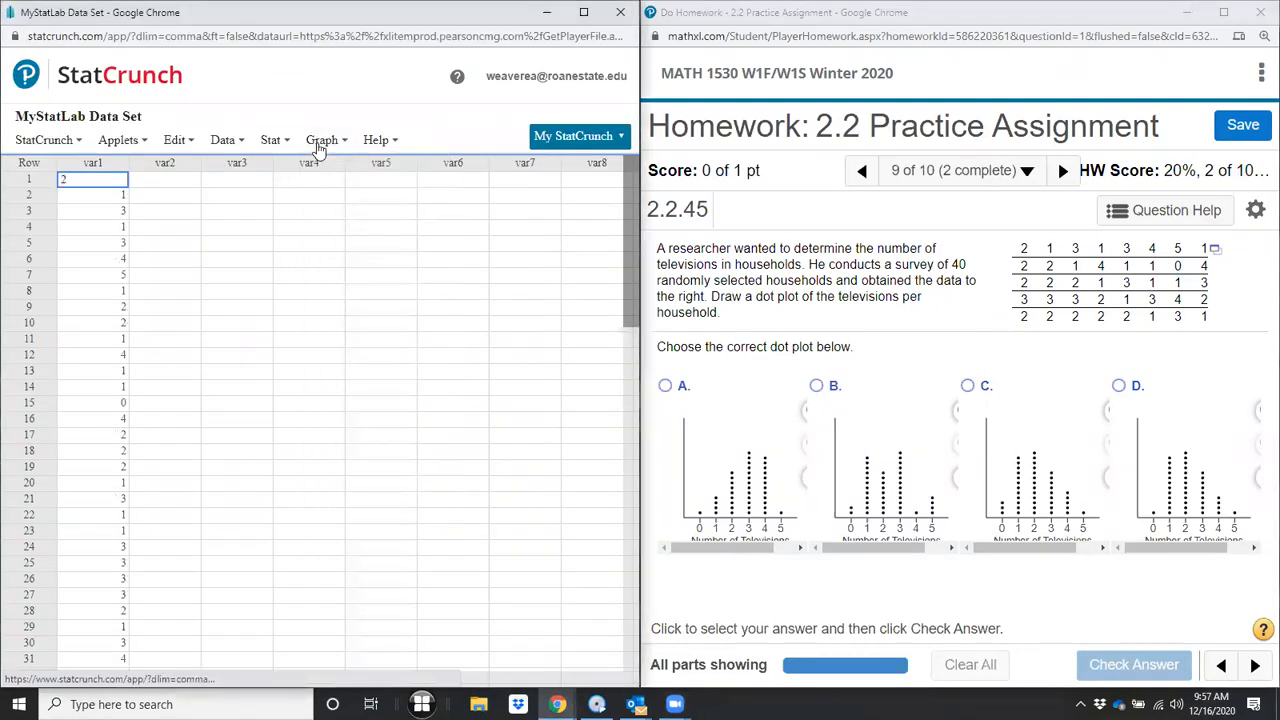
left_click(320, 146)
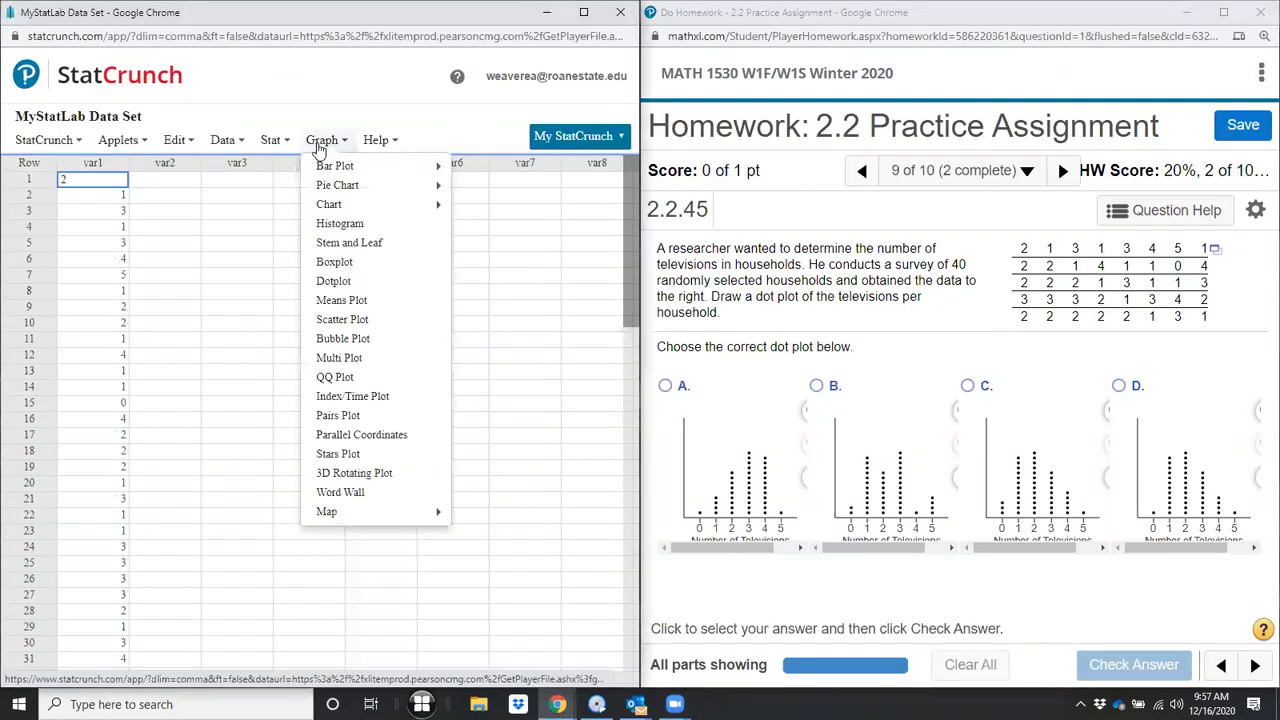
left_click(340, 284)
left_click(155, 119)
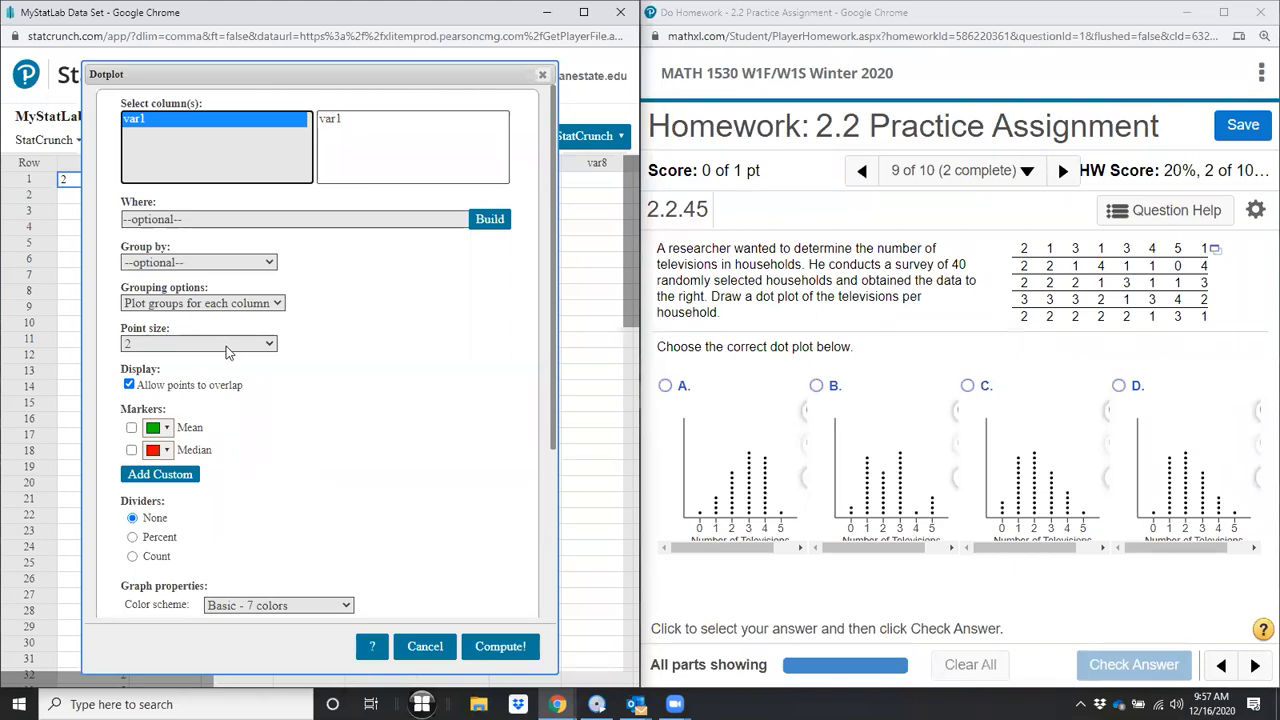
left_click(509, 650)
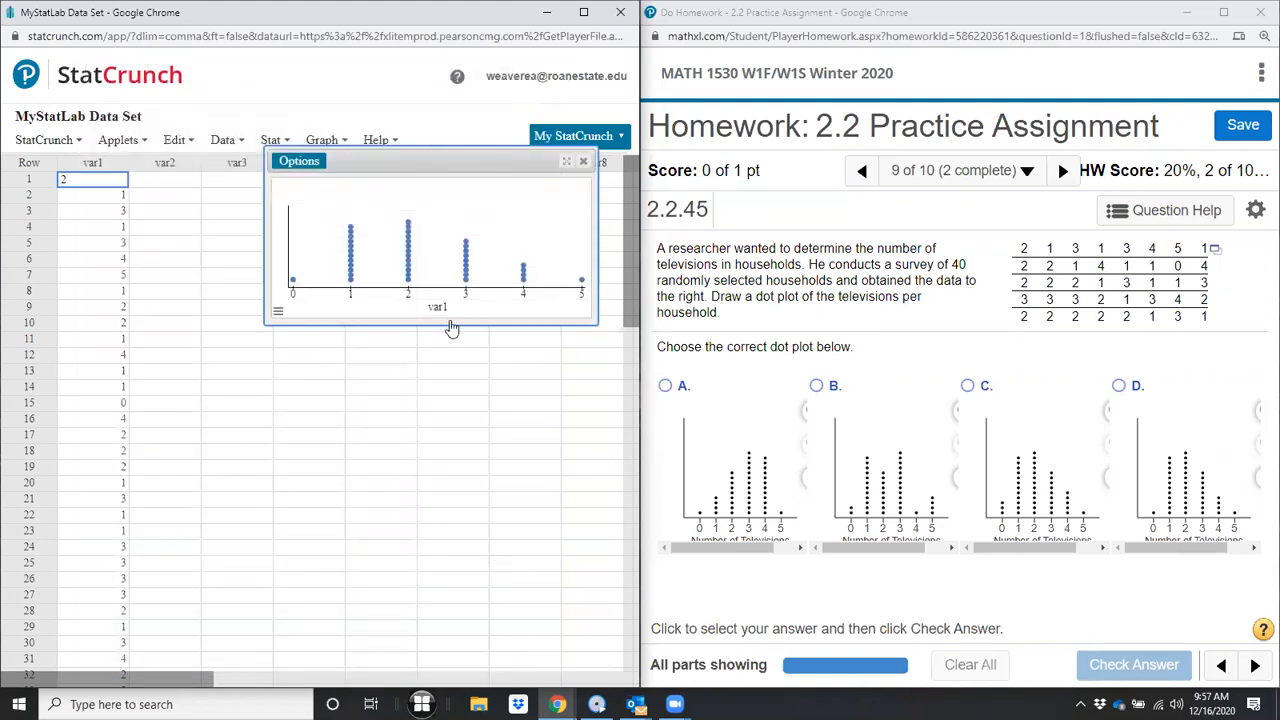
left_click_drag(451, 320, 450, 425)
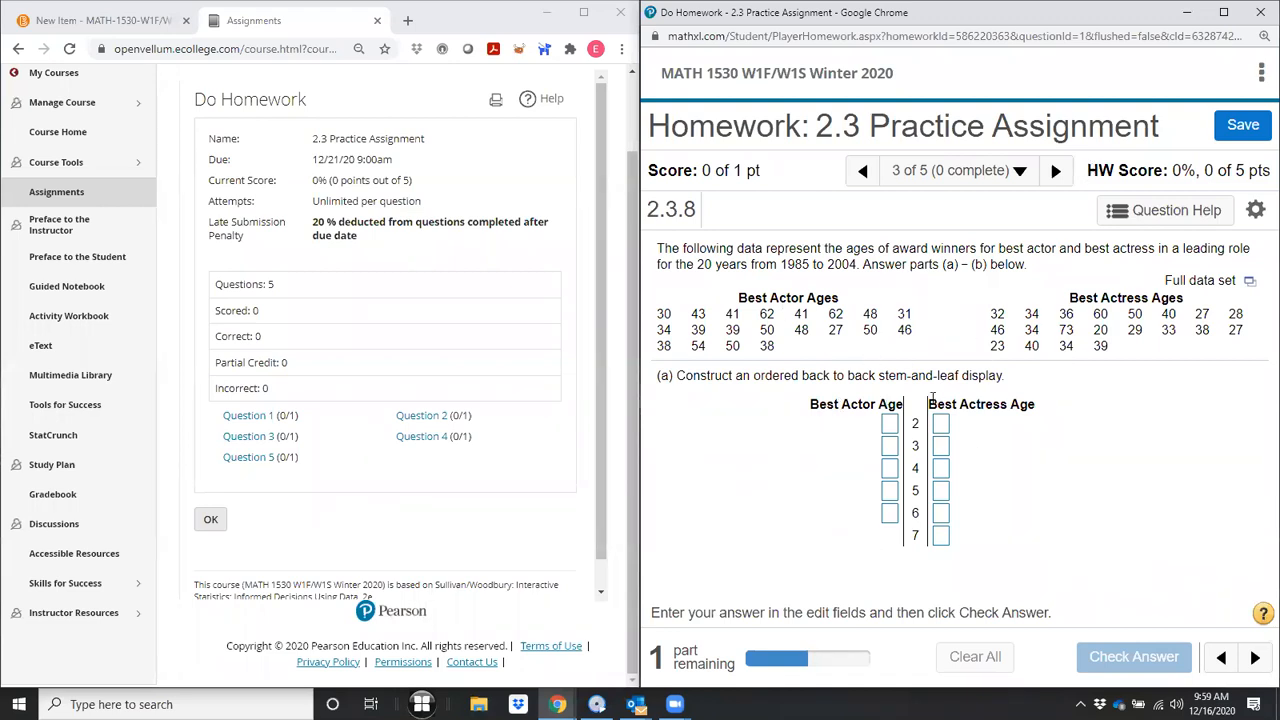
Step: Open the full data set in StatCrunch and compute stem-and-leaf plots of Best Actor Ages and Best Actress Ages with outlier trimming None
left_click(1250, 286)
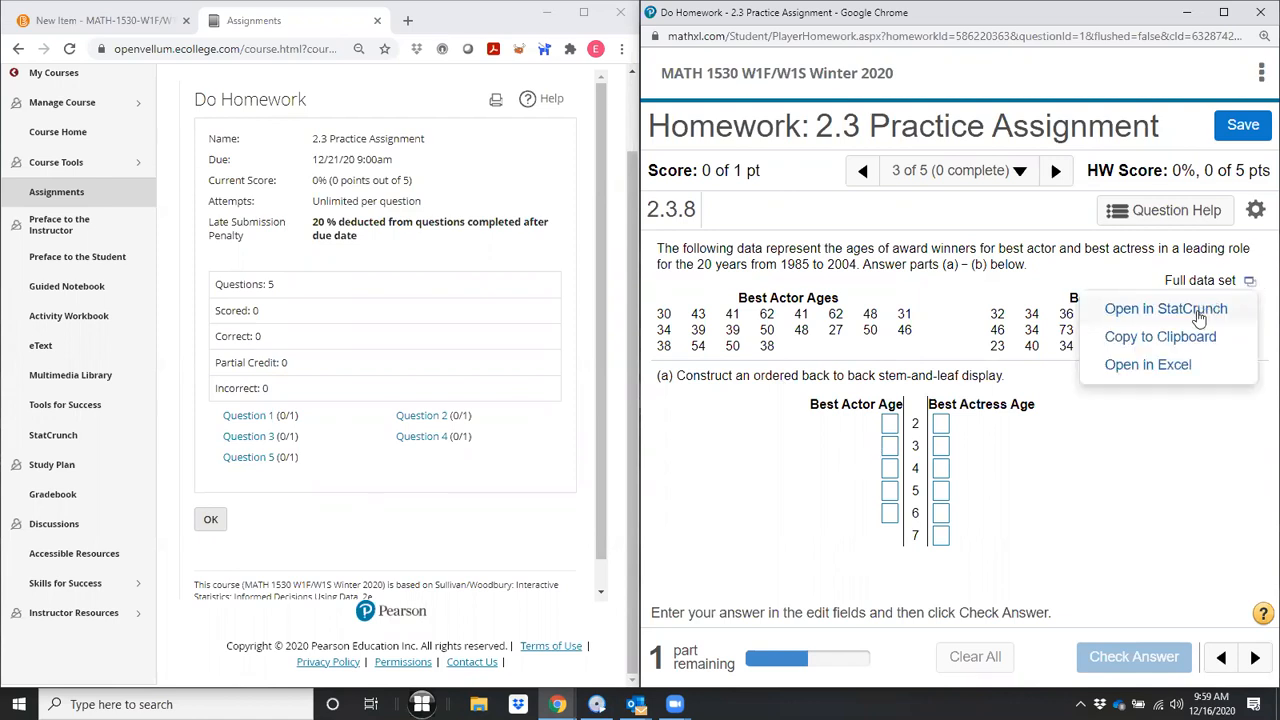
left_click(1198, 312)
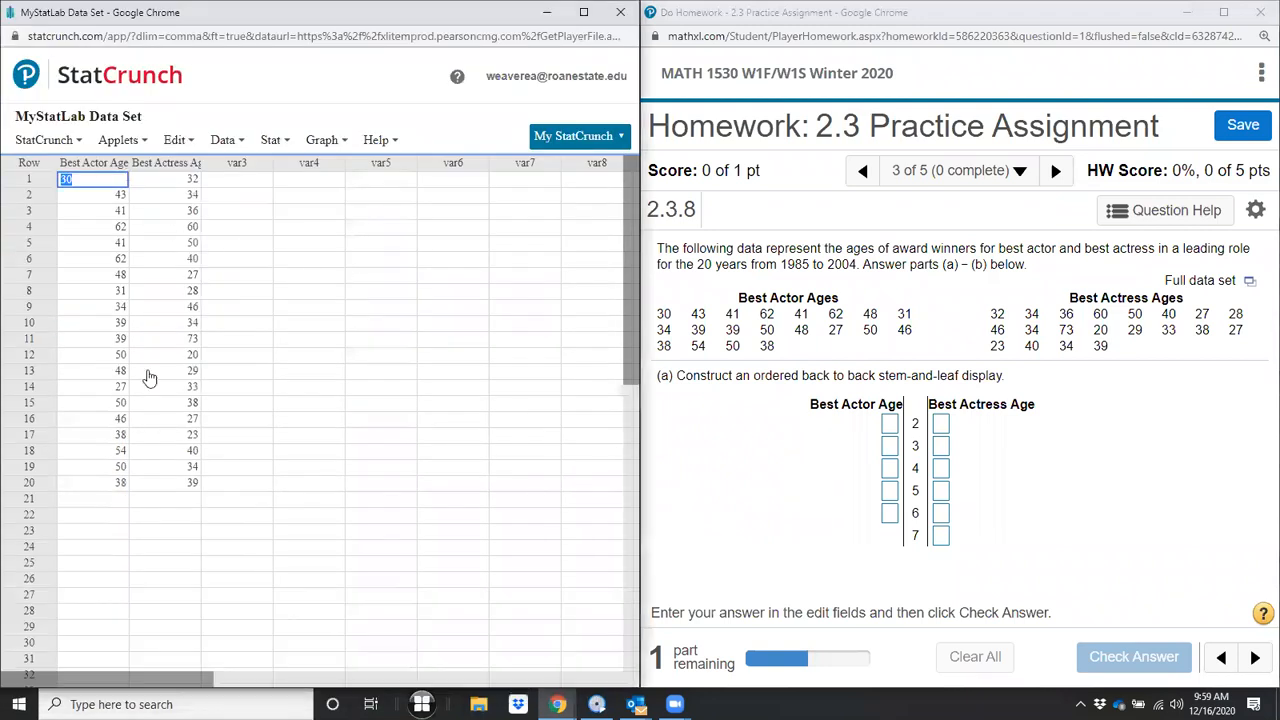
left_click(286, 141)
left_click(326, 142)
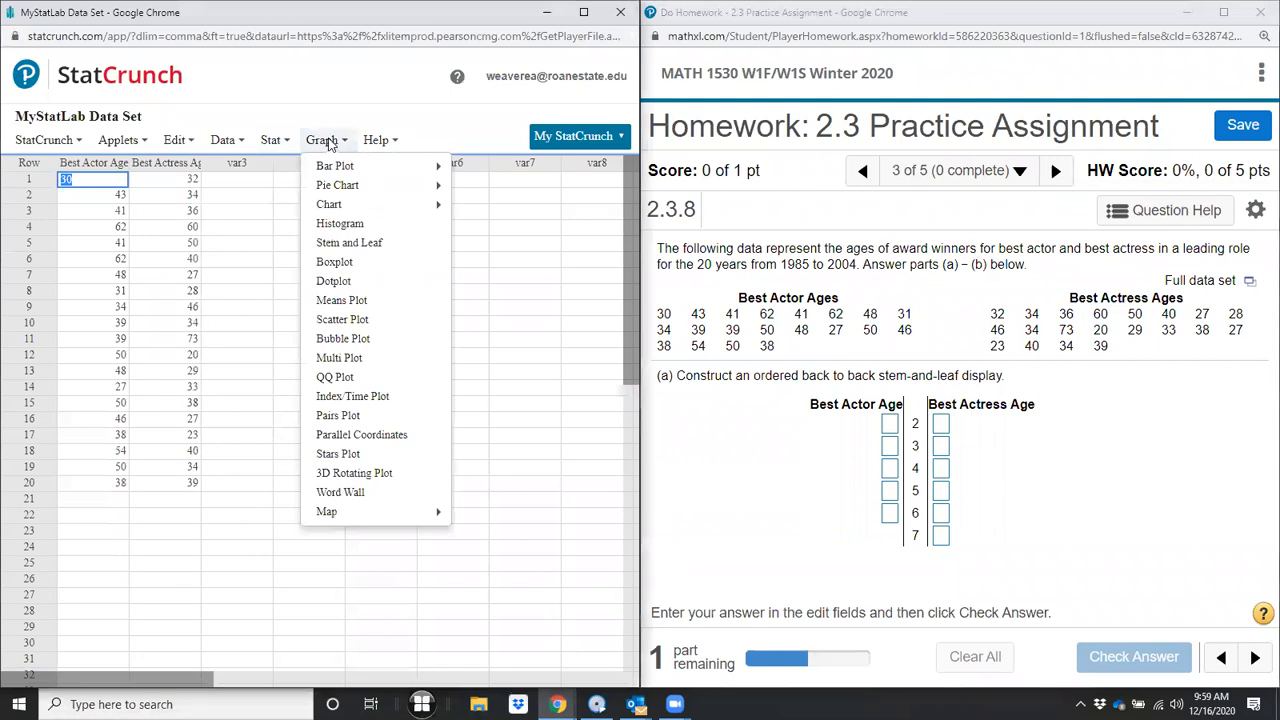
left_click(350, 243)
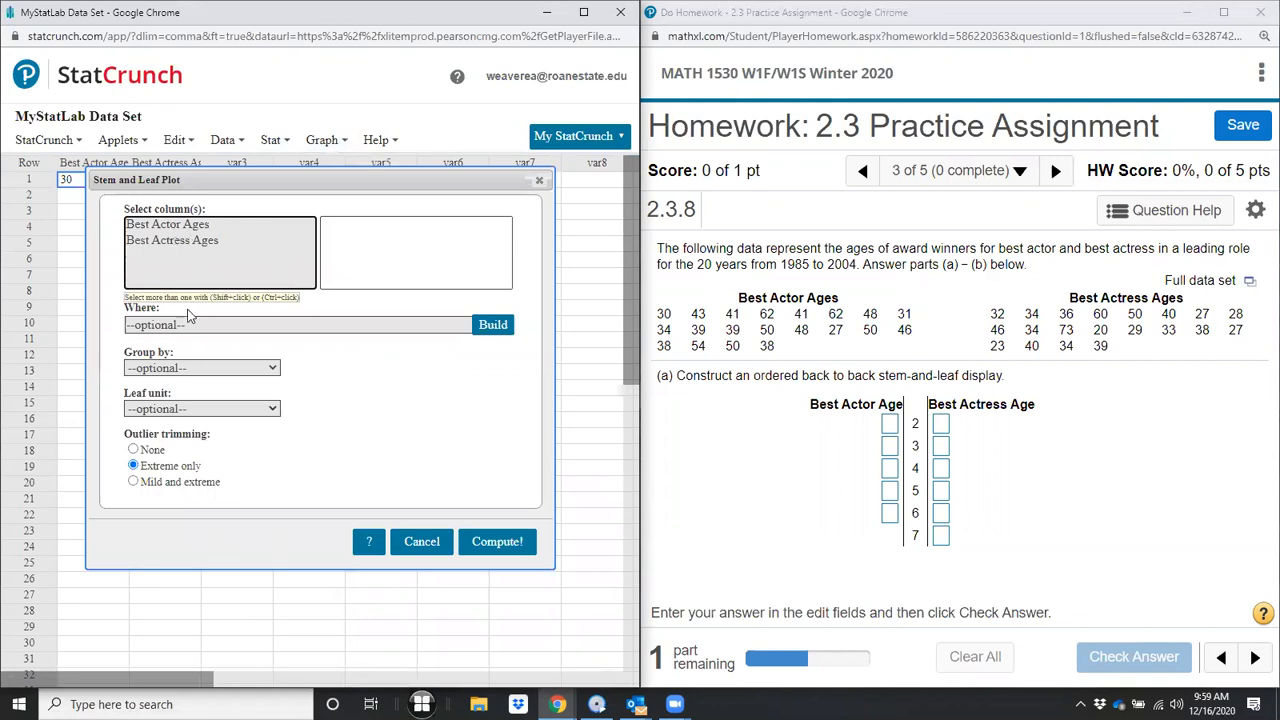
left_click(186, 226)
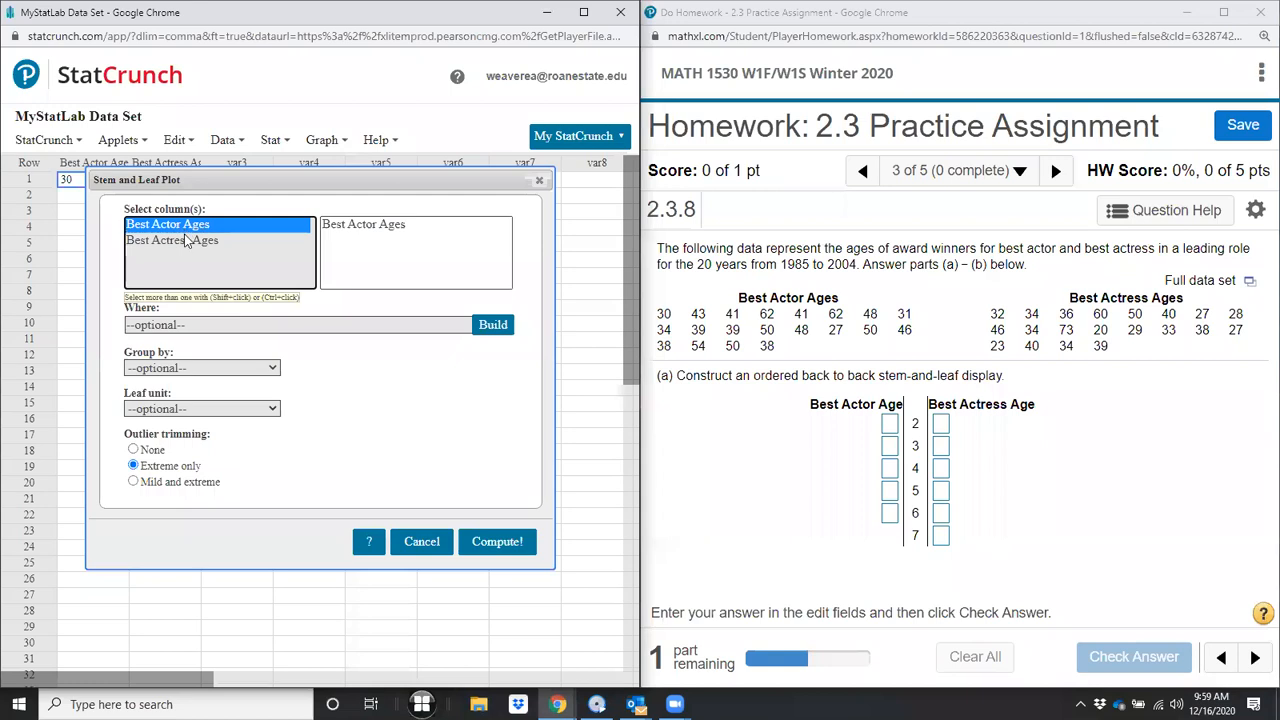
left_click(184, 240, "ctrl")
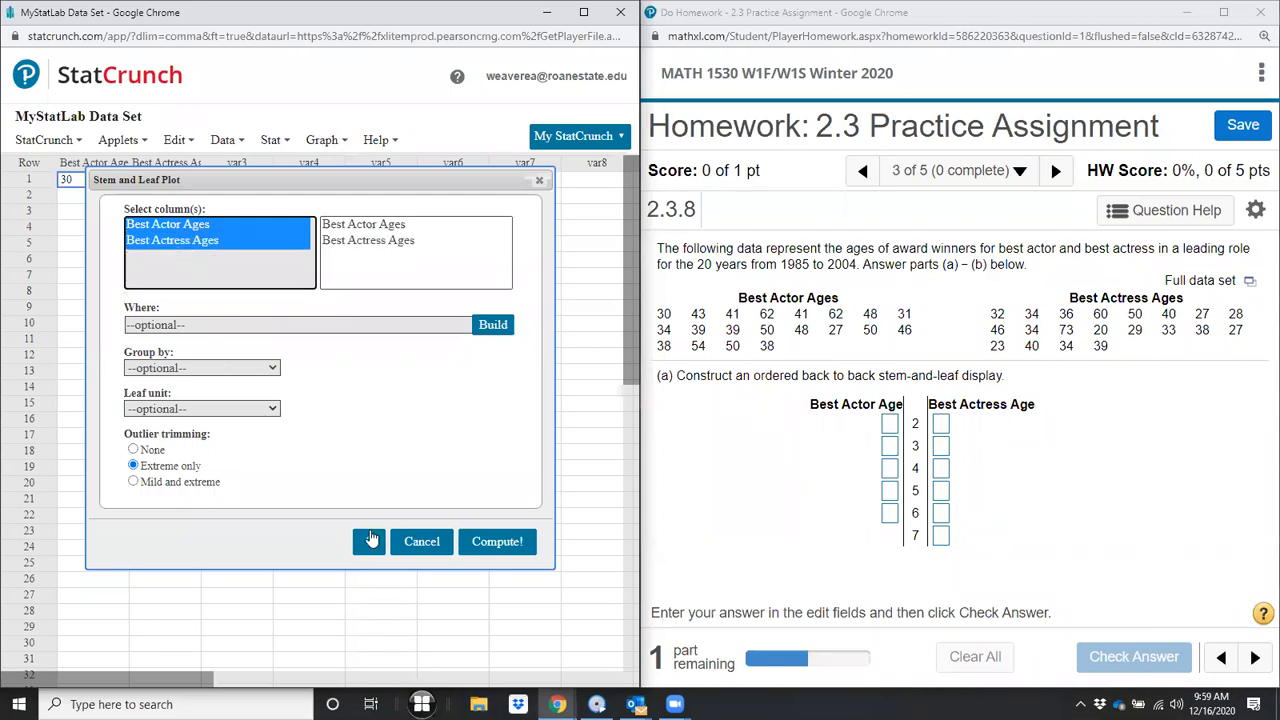
left_click(134, 451)
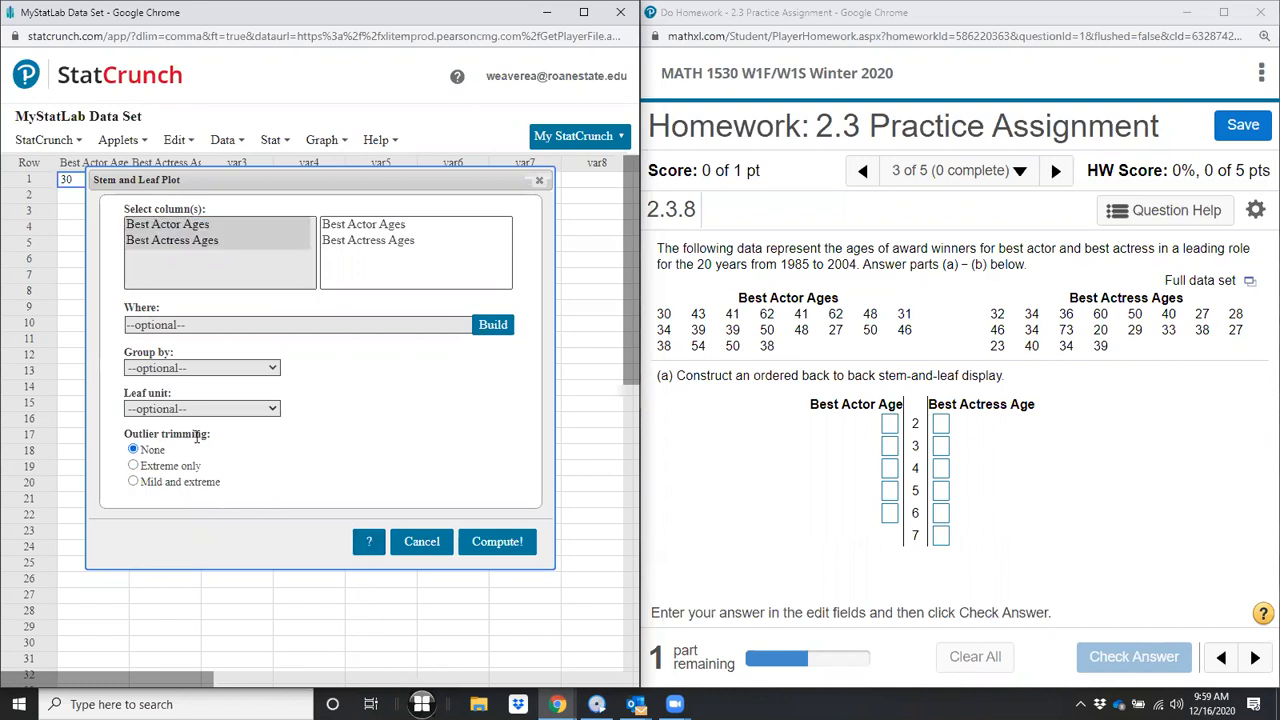
left_click(495, 545)
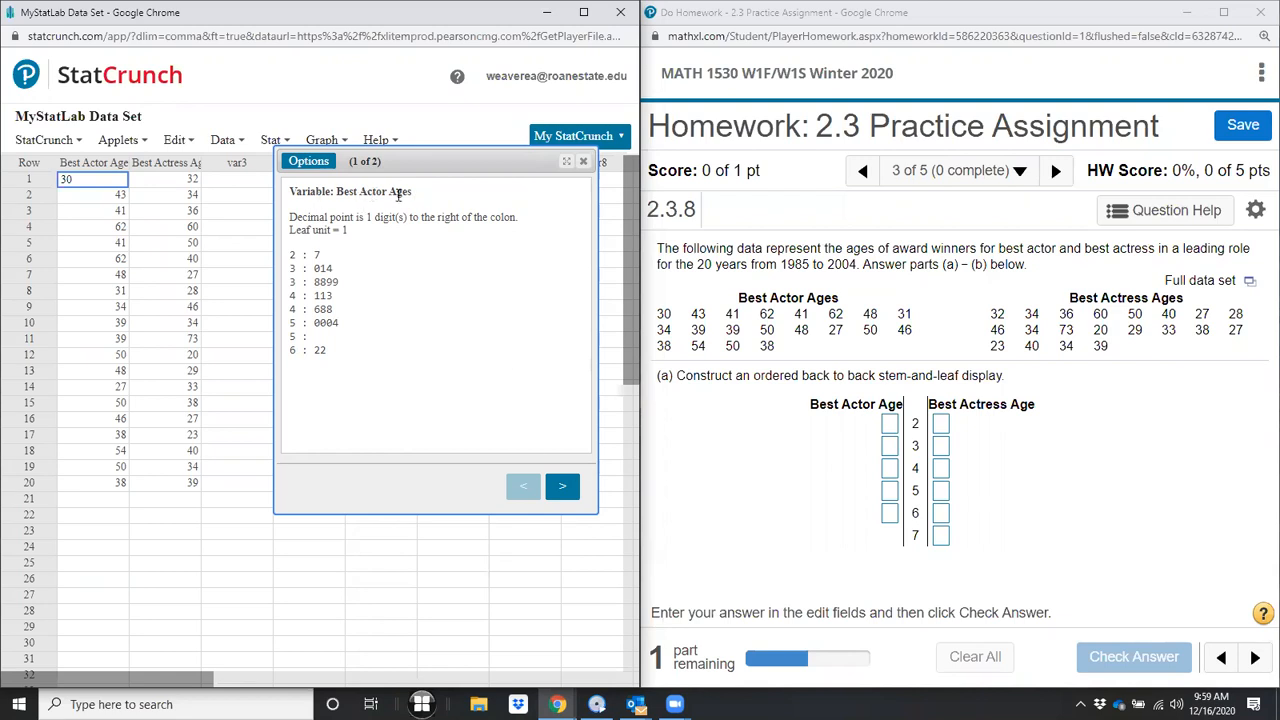
Step: View the Best Actress Ages plot and read the question's instructor tip on ordering the leaves
left_click(563, 488)
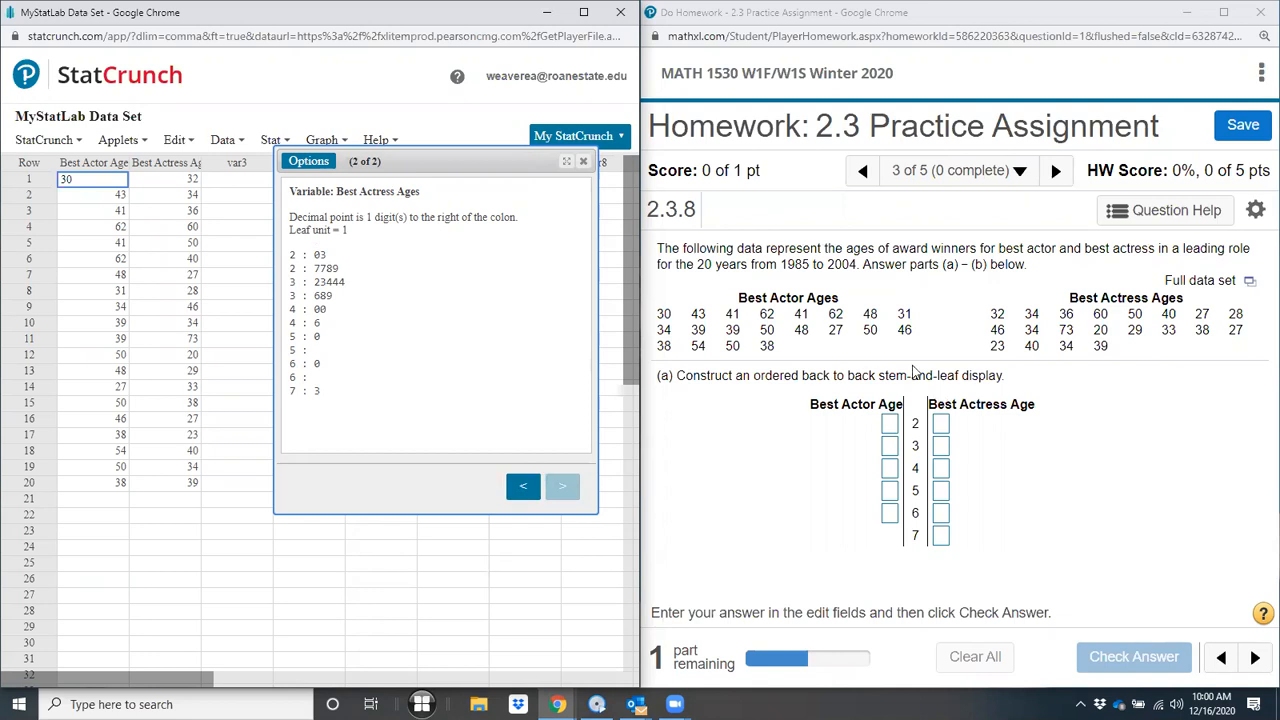
left_click(1178, 222)
left_click(1150, 250)
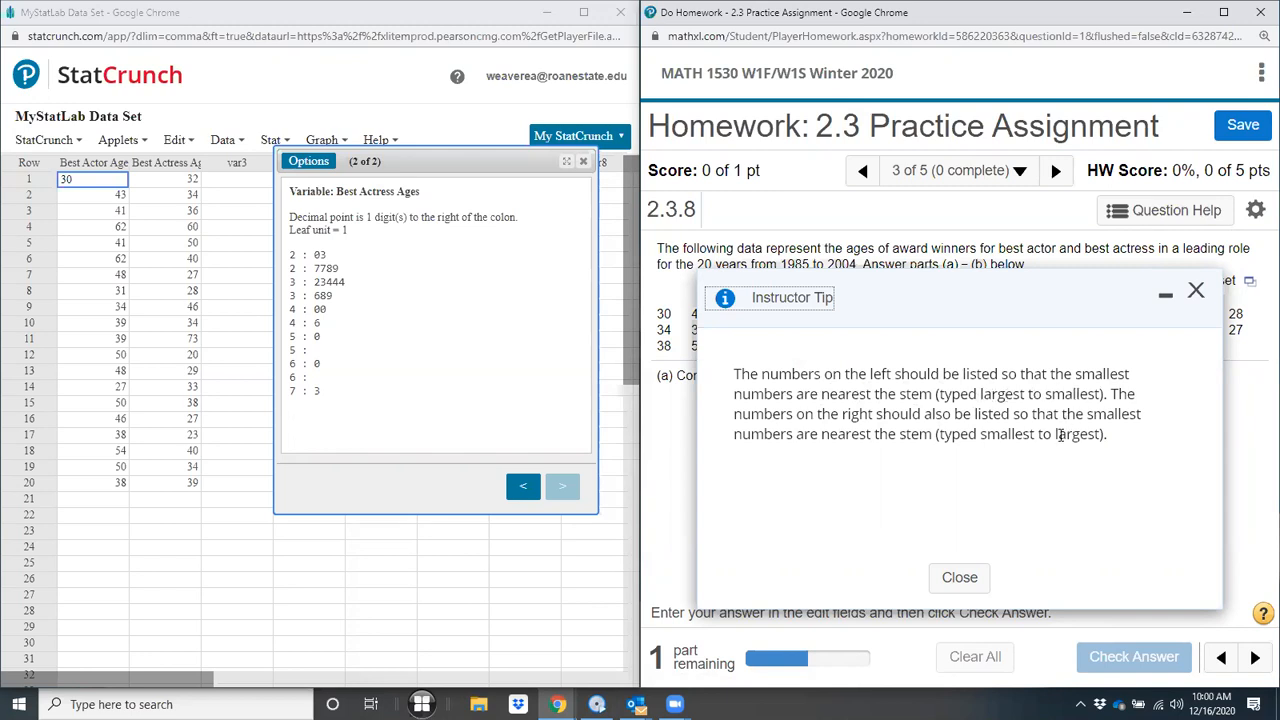
left_click(1196, 294)
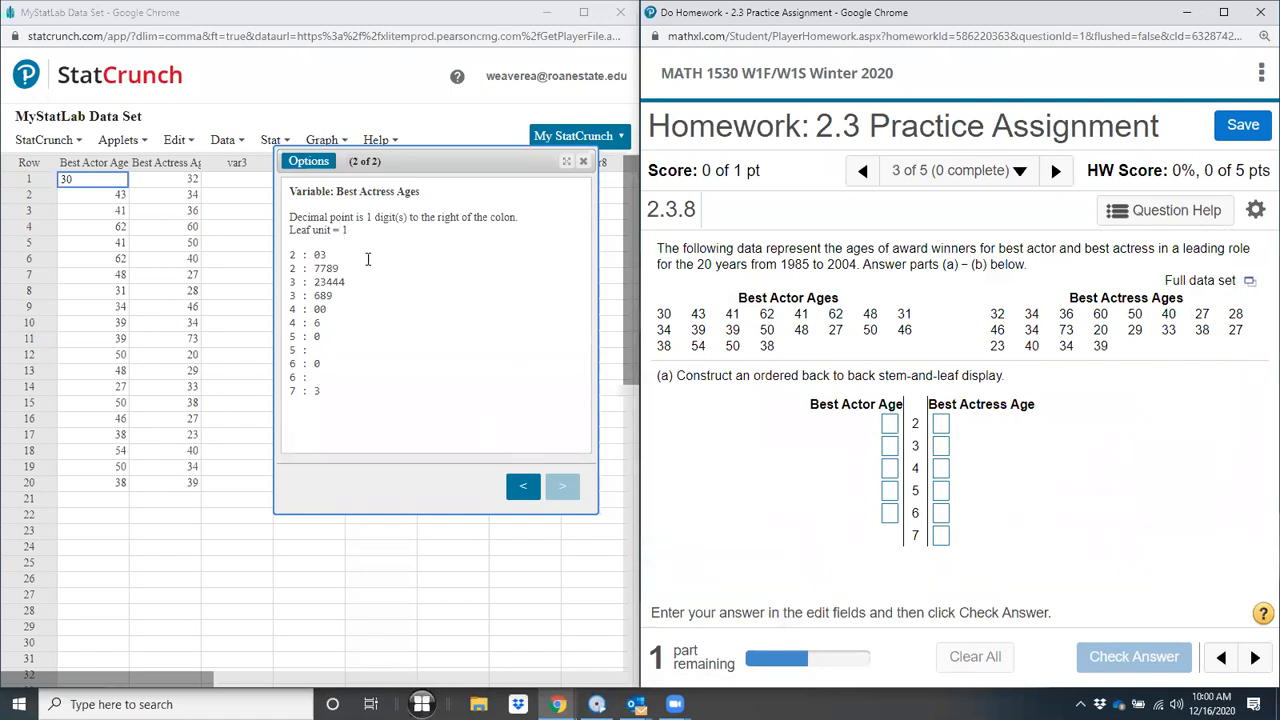
Step: Return to the Best Actor Ages plot and enter the actor leaves 7 for stem 2 and 4 1 0 for stem 3
left_click(521, 488)
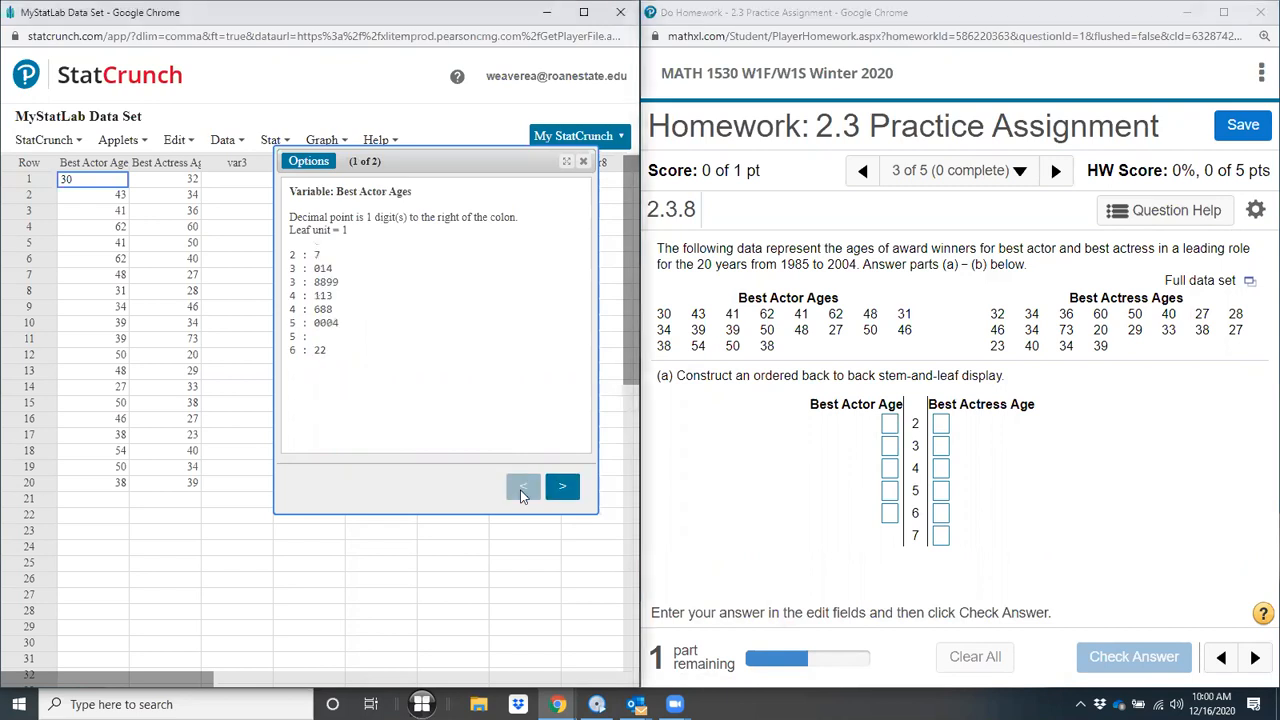
left_click(890, 425)
type("7")
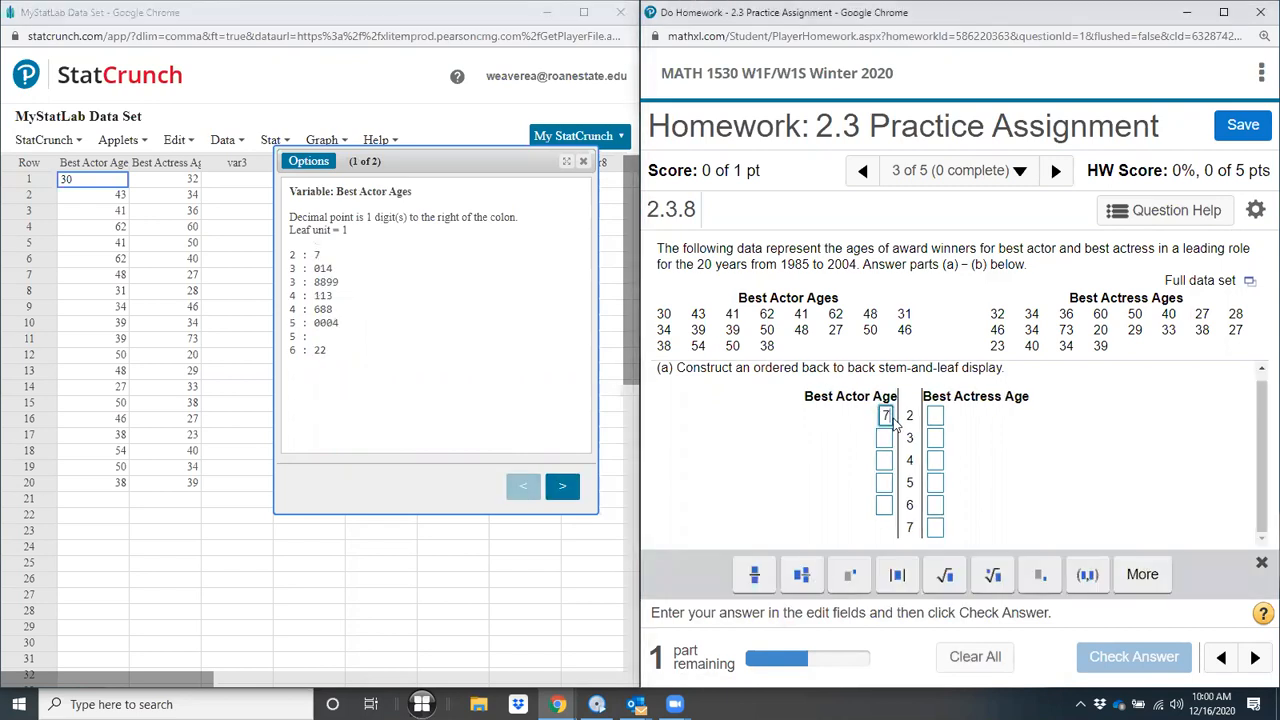
left_click(885, 439)
type("4 1 0")
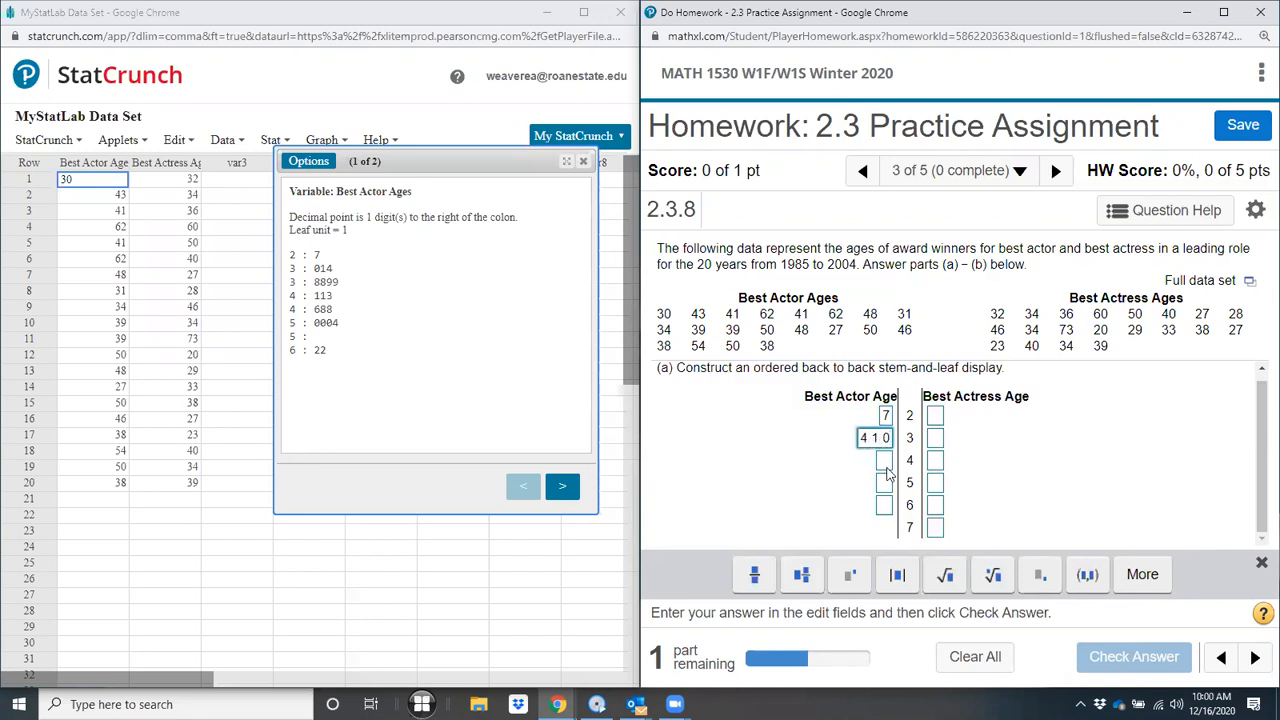
Step: Enter the actor leaves 9 9 8 8 for stem 4 and 3 1 1 for stem 5
left_click(886, 462)
type("9 9 8 8")
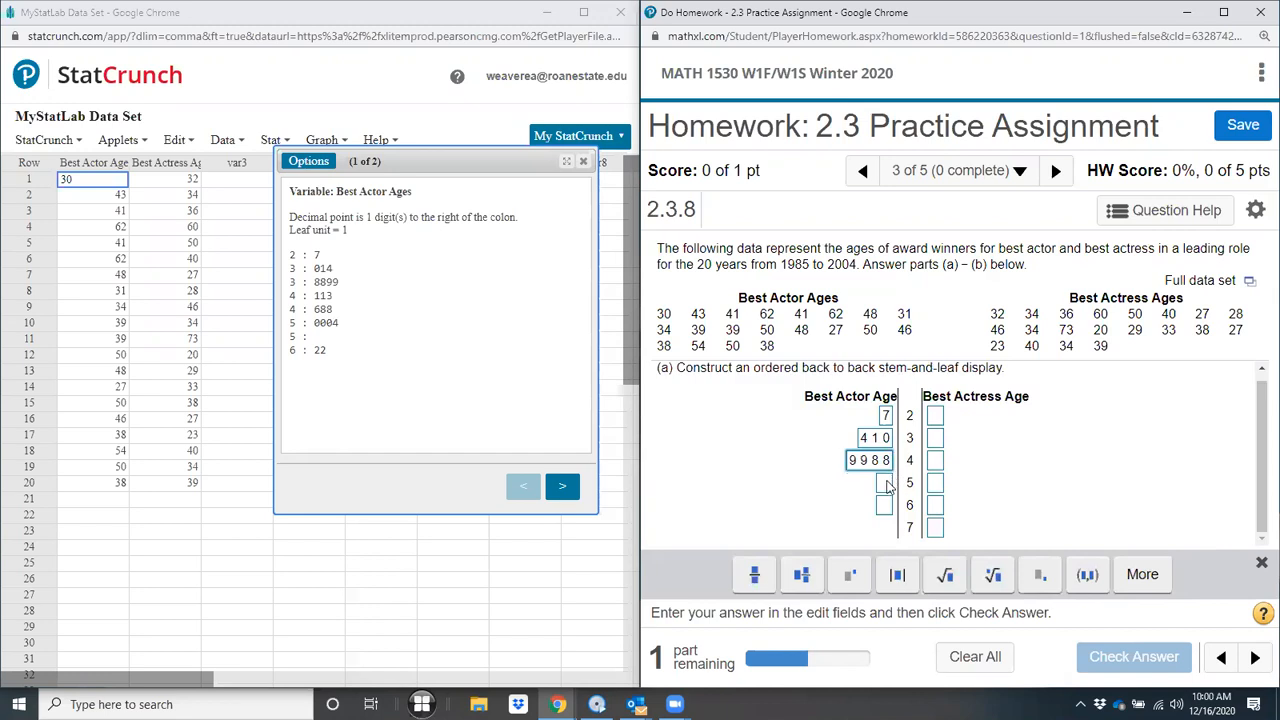
left_click(885, 485)
type("3 1 1")
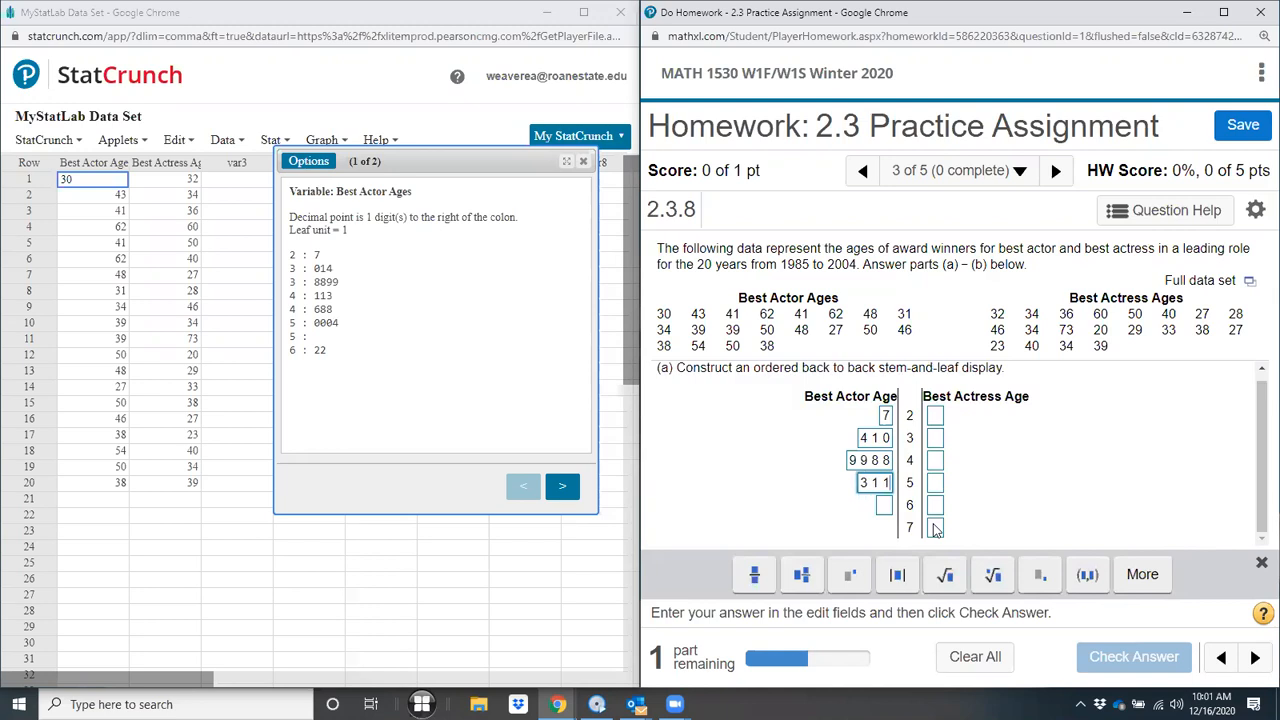
left_click(885, 508)
left_click(308, 161)
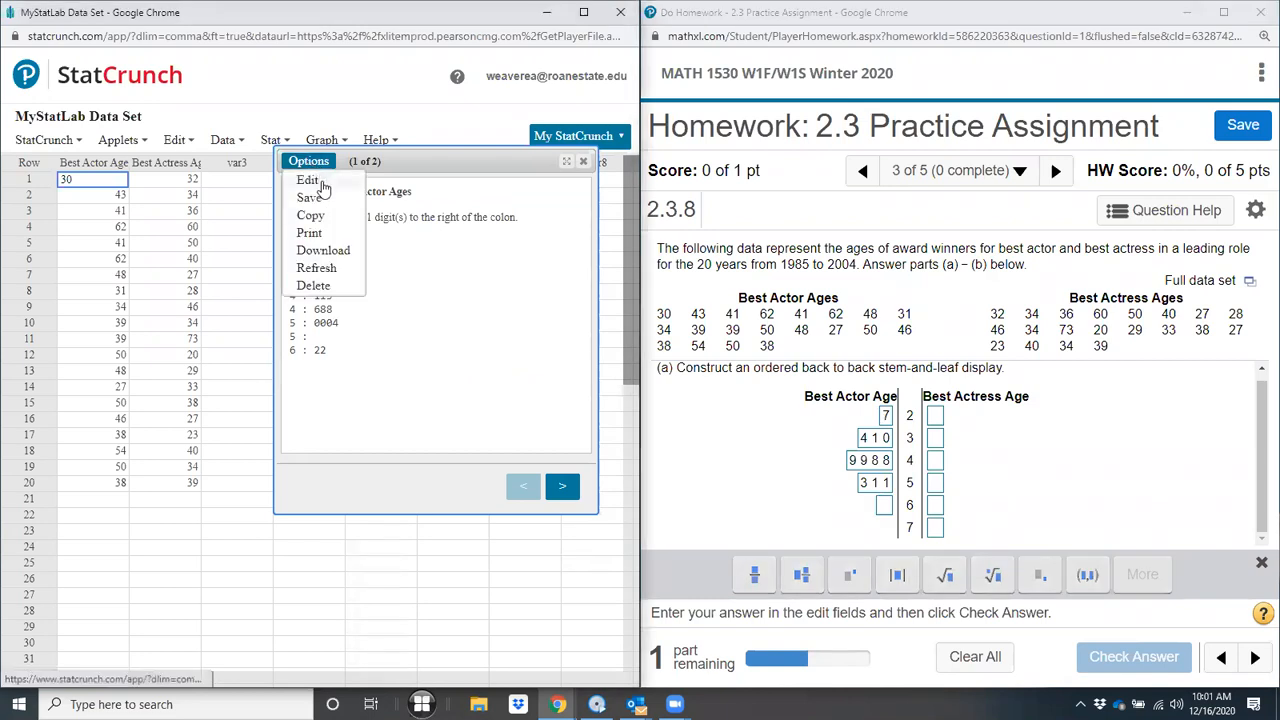
left_click(322, 185)
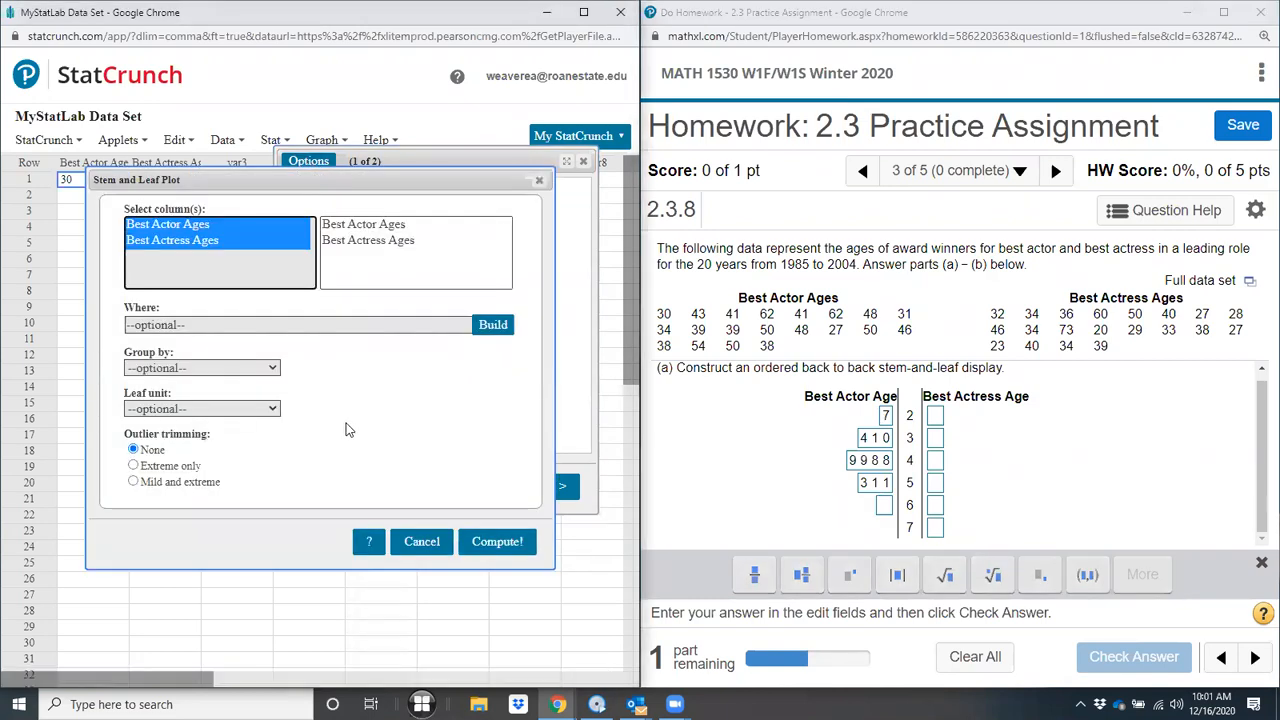
left_click(222, 411)
left_click(221, 411)
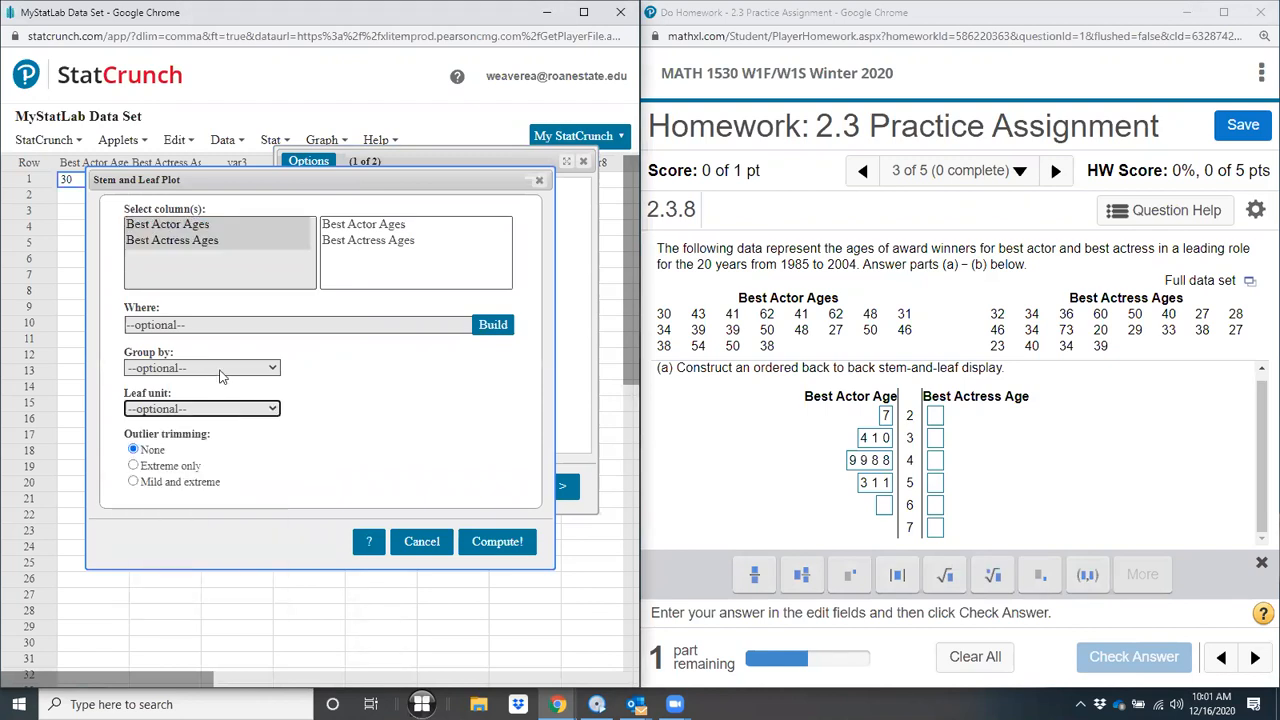
left_click(221, 376)
left_click(221, 368)
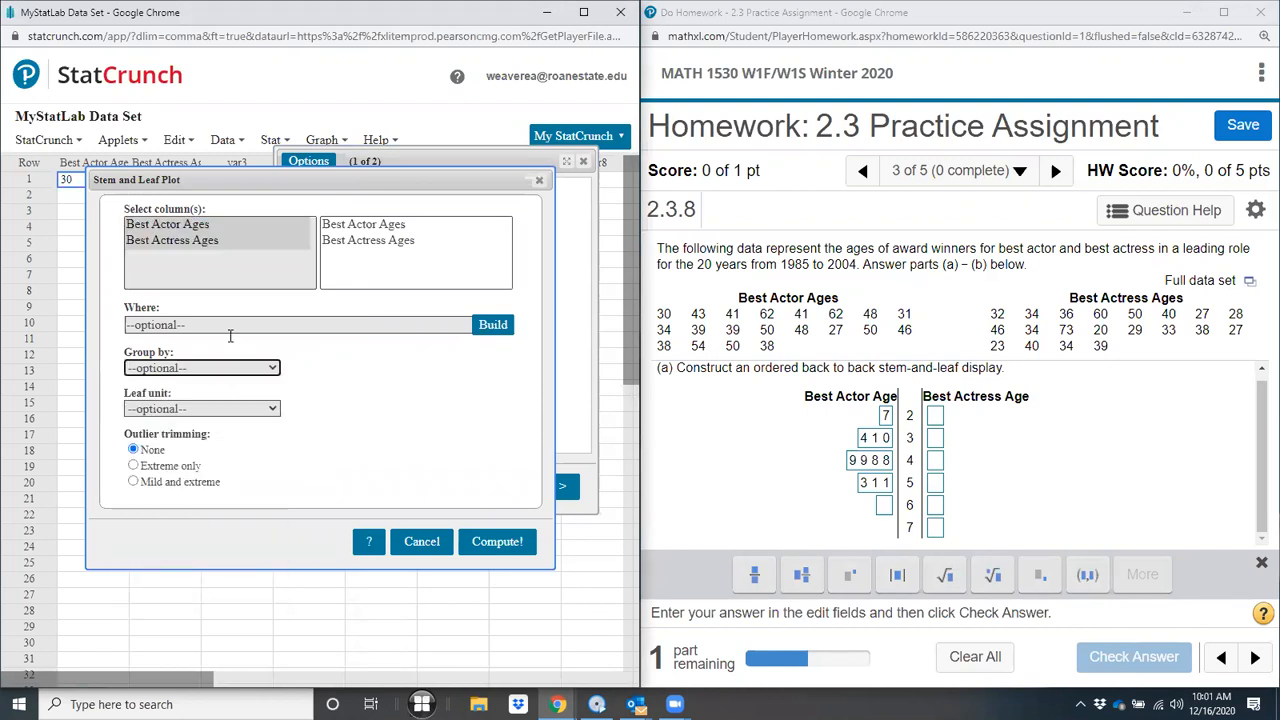
left_click(425, 542)
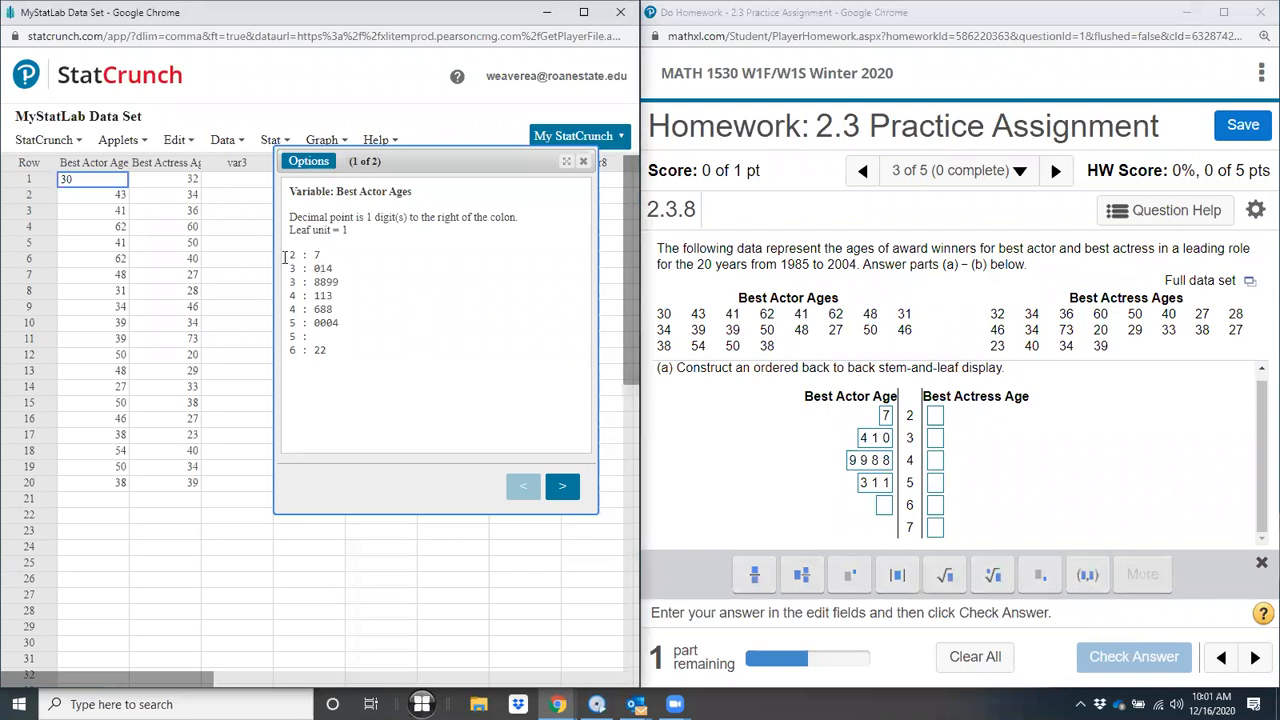
Step: Clear the actor leaves for stem 4 and insert 9 9 8 8 before 4 1 0 in stem 3
mouse_move(283, 284)
left_mouse_down()
mouse_move(290, 195)
mouse_move(288, 266)
left_mouse_up()
left_click(330, 289, "shift")
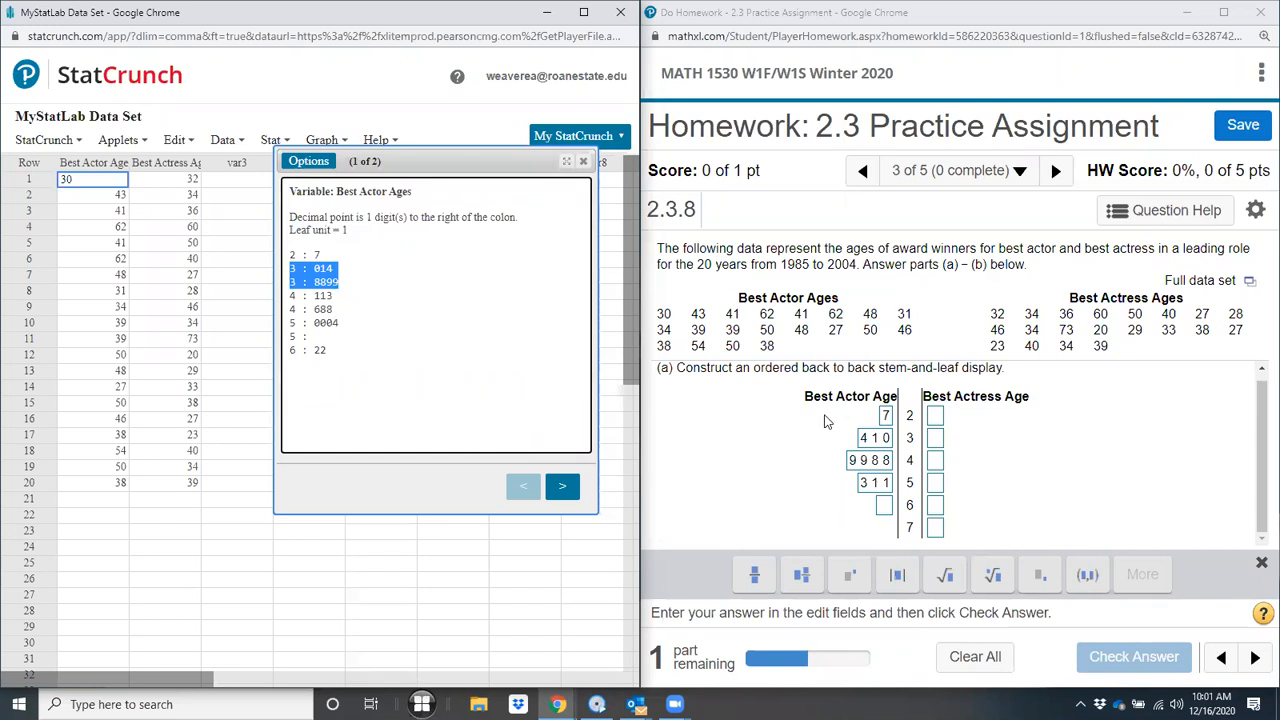
left_click(849, 462)
left_click_drag(849, 462, 897, 459)
key("BackSpace")
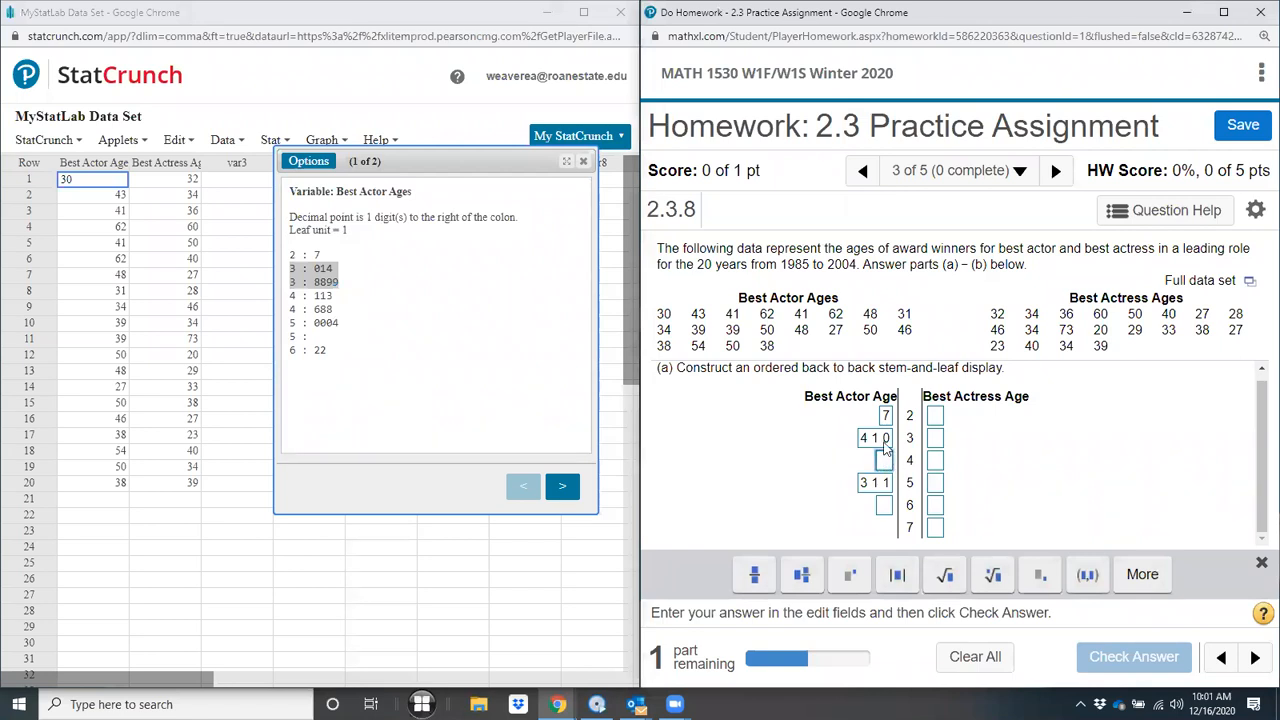
left_click(866, 448)
type("9 9 8 8")
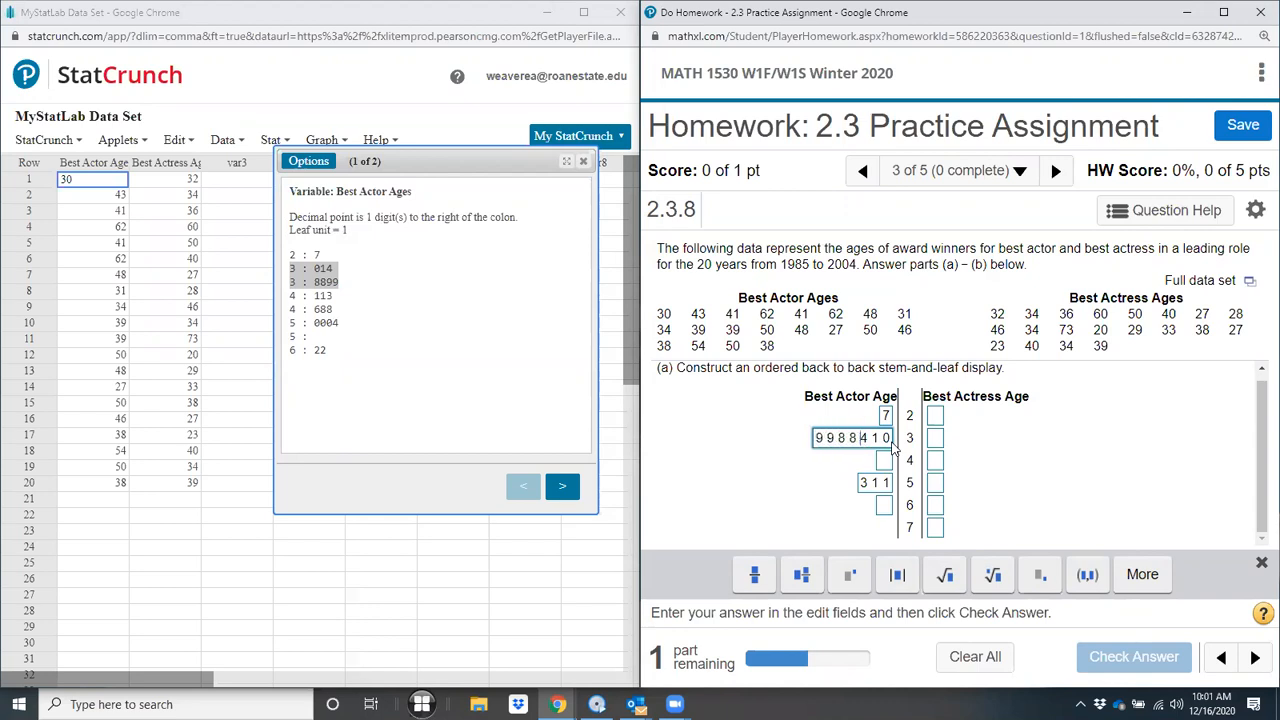
Step: Combine both stem 4 rows of the actor plot and enter the leaves 8 8 6 3 1 1 for stem 4
left_click_drag(336, 309, 288, 296)
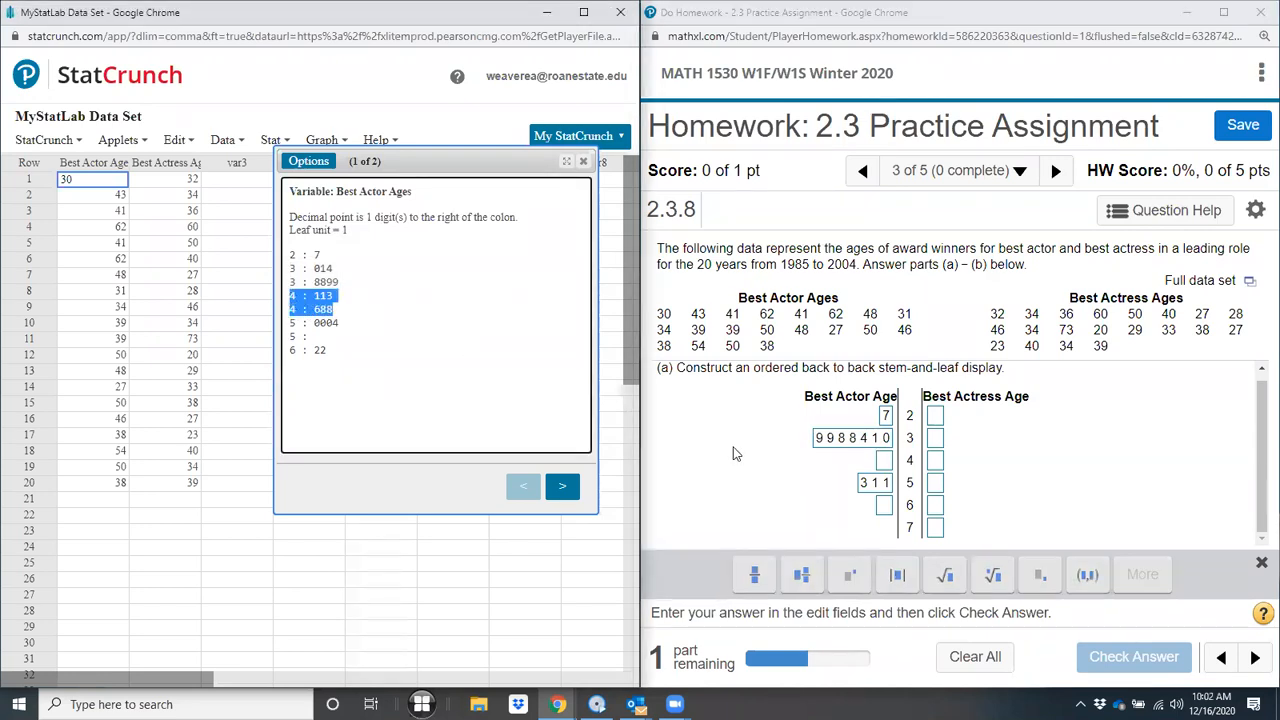
left_click(883, 461)
type("8 8 6 ")
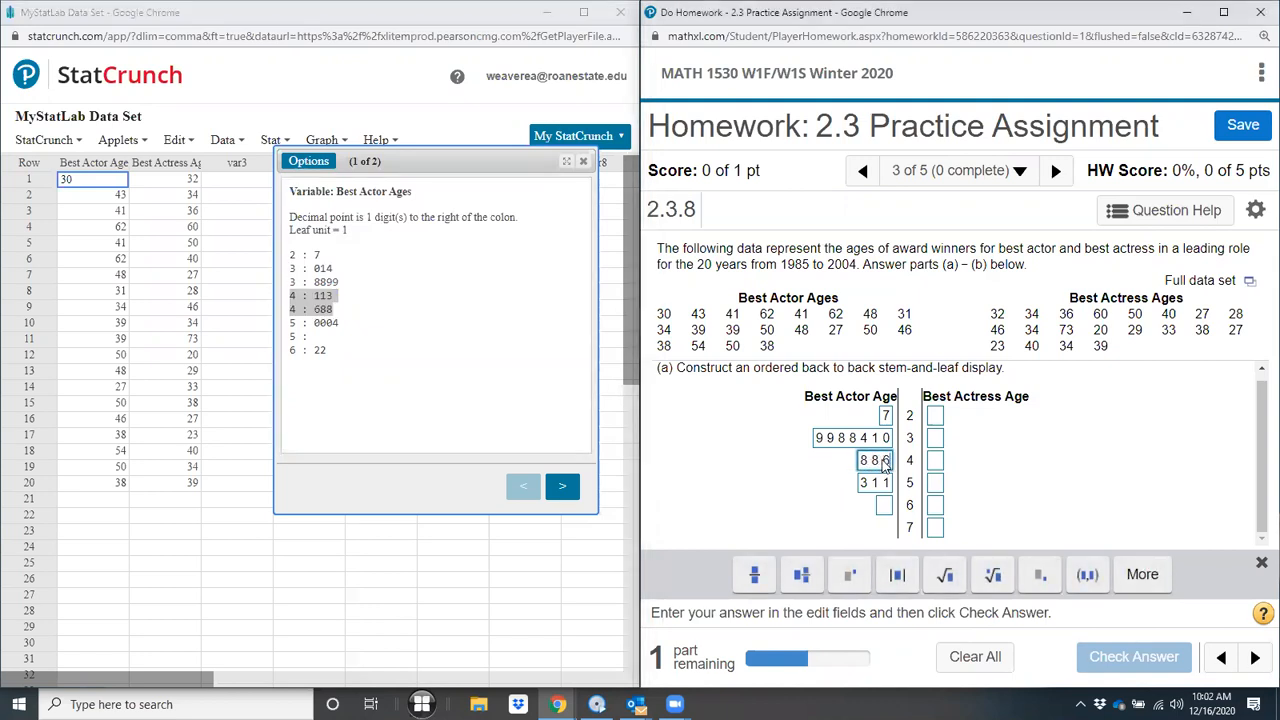
type("3 1 1")
Step: Replace the actor leaves for stem 5 with 4 0 0 0 and enter 2 2 for stem 6
left_click(884, 485)
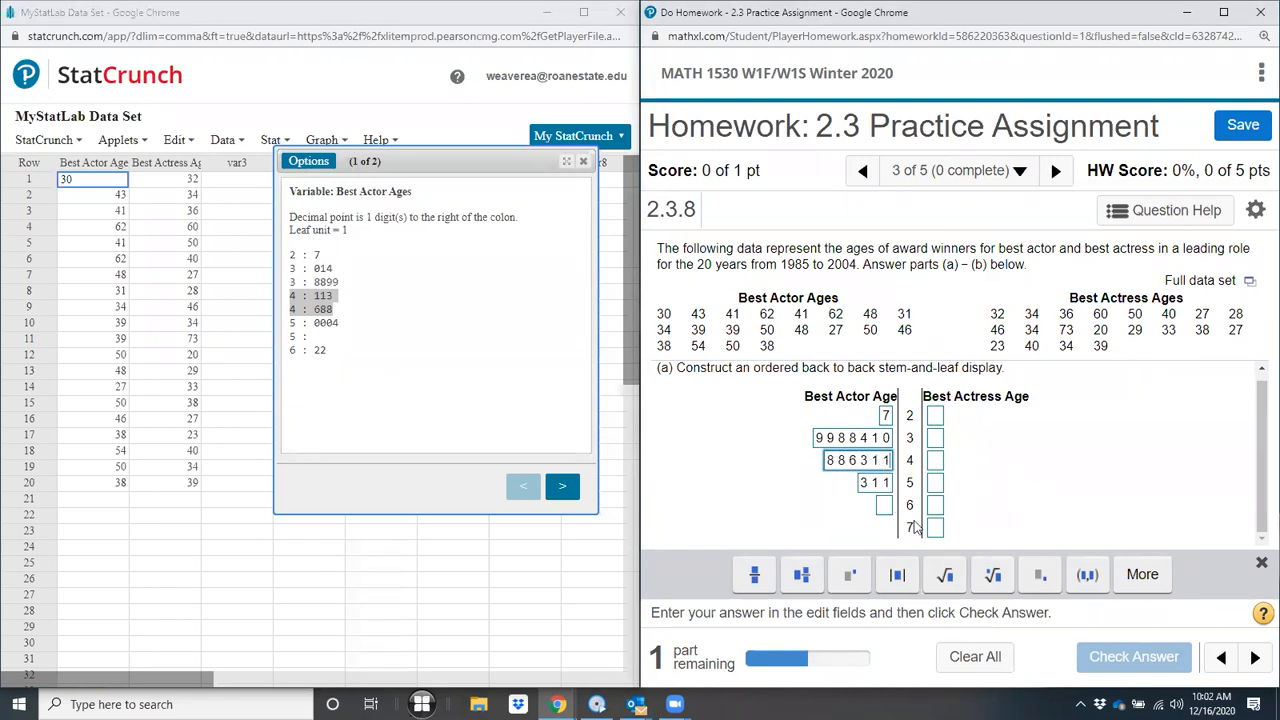
left_click_drag(885, 485, 866, 486)
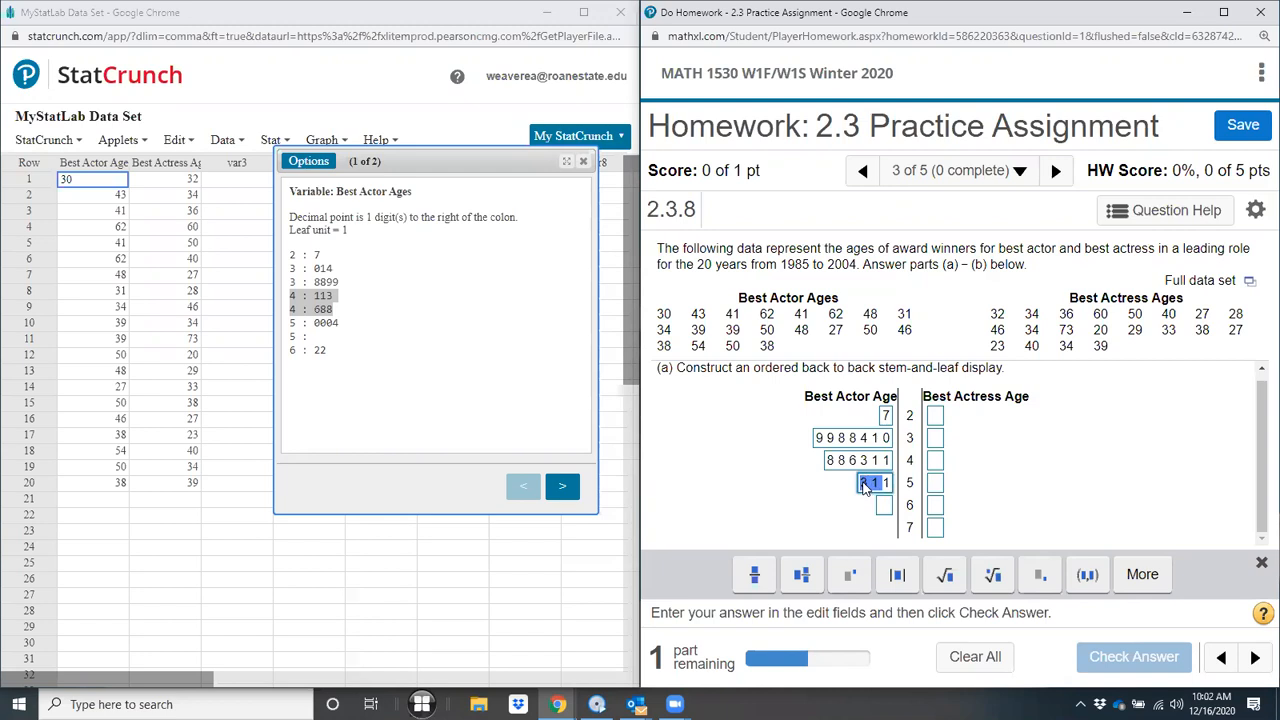
key("BackSpace")
key("BackSpace")
left_click(893, 486)
type("4 0 0 0")
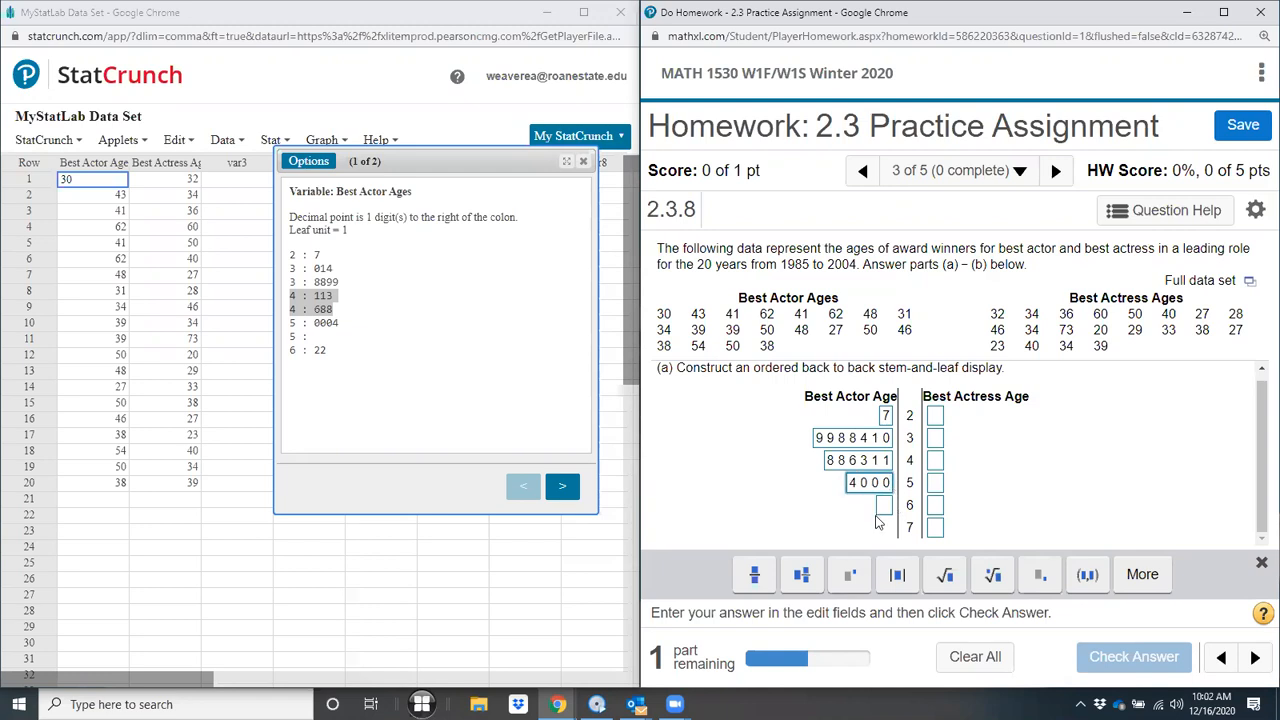
left_click(884, 508)
type("22")
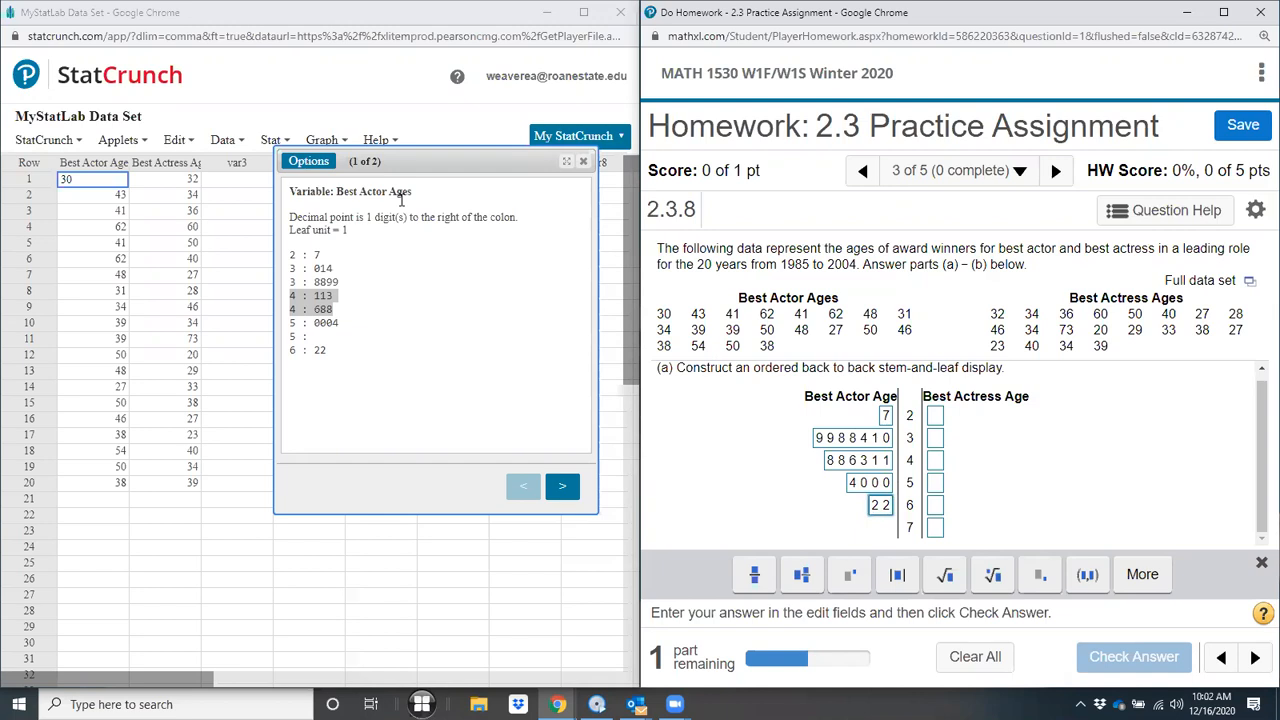
Step: Show the stem-and-leaf plot for Best Actress Ages and enter the actress leaves 0 3 for stem 2
left_click(563, 488)
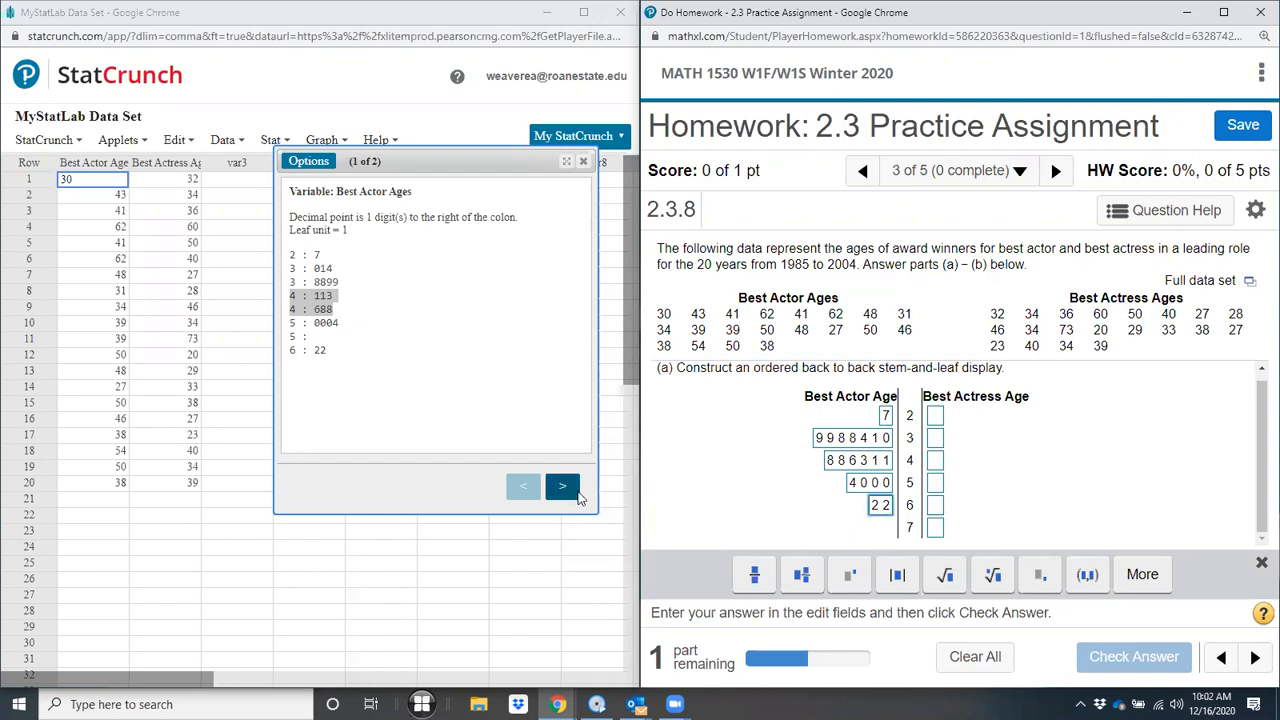
left_click(934, 418)
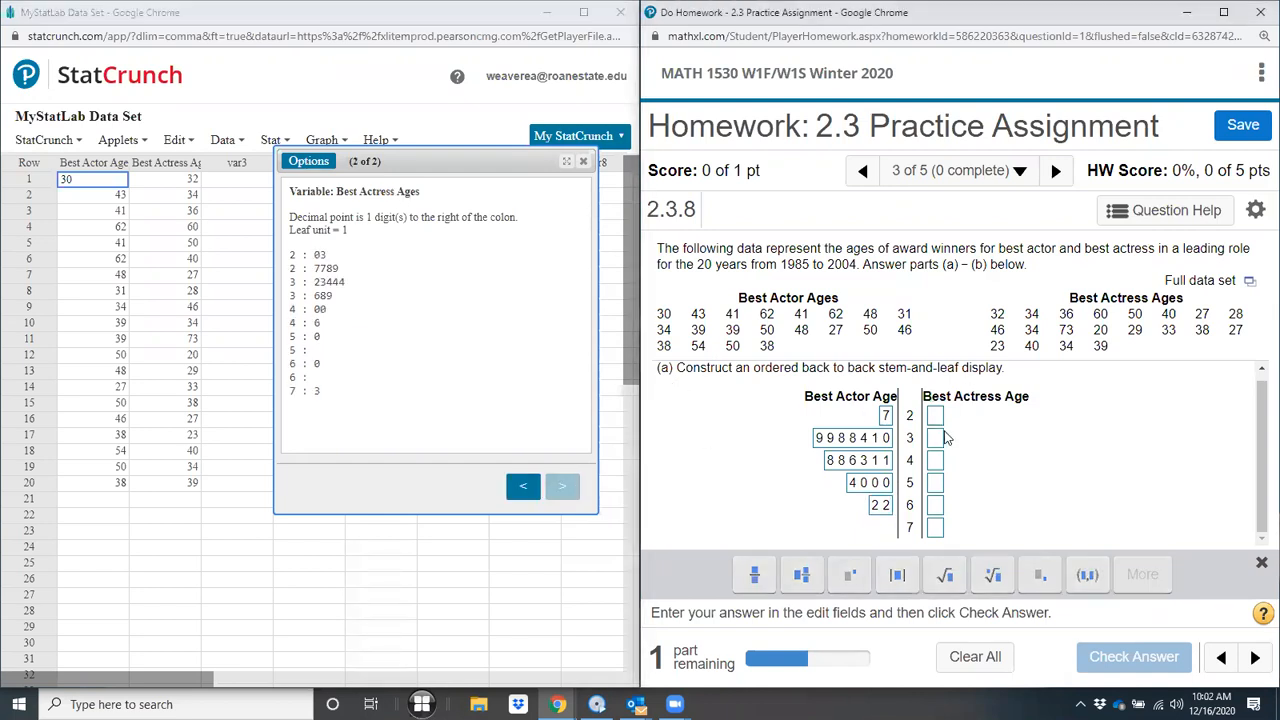
type("0 3")
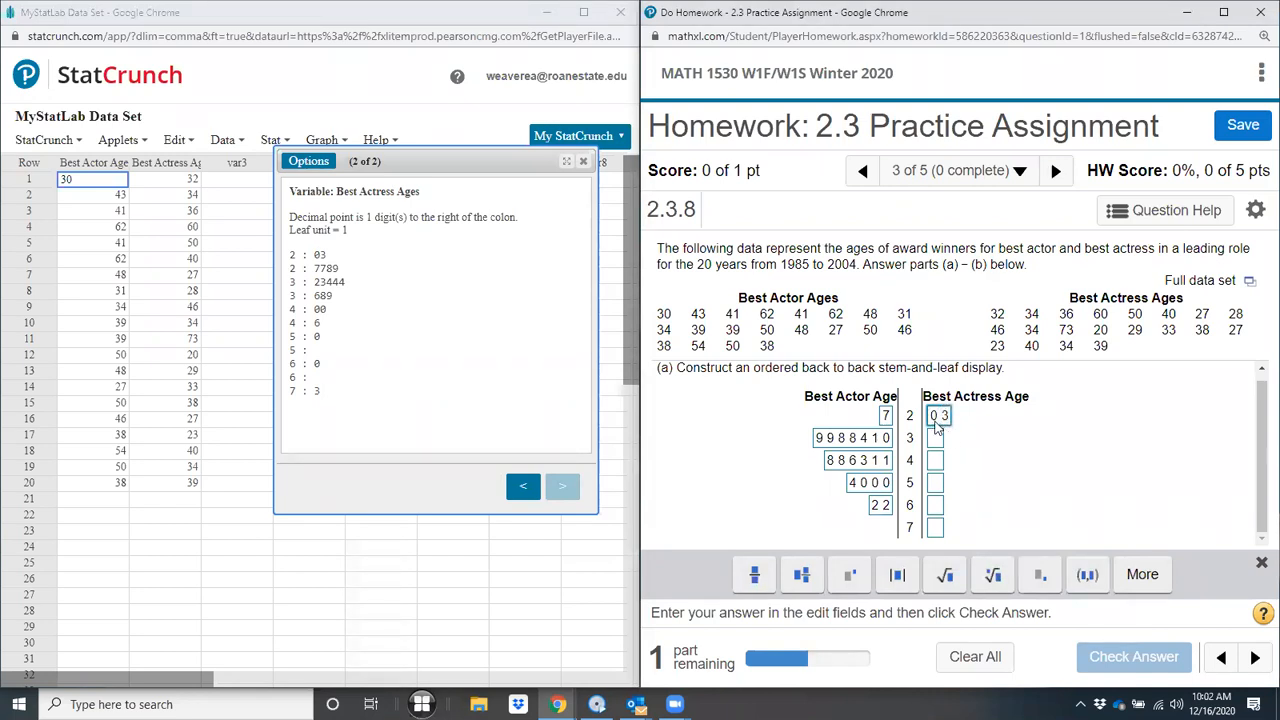
Step: Enter the actress leaves 7789 for stem 3 and 23444 for stem 4
left_click(932, 446)
type("7789")
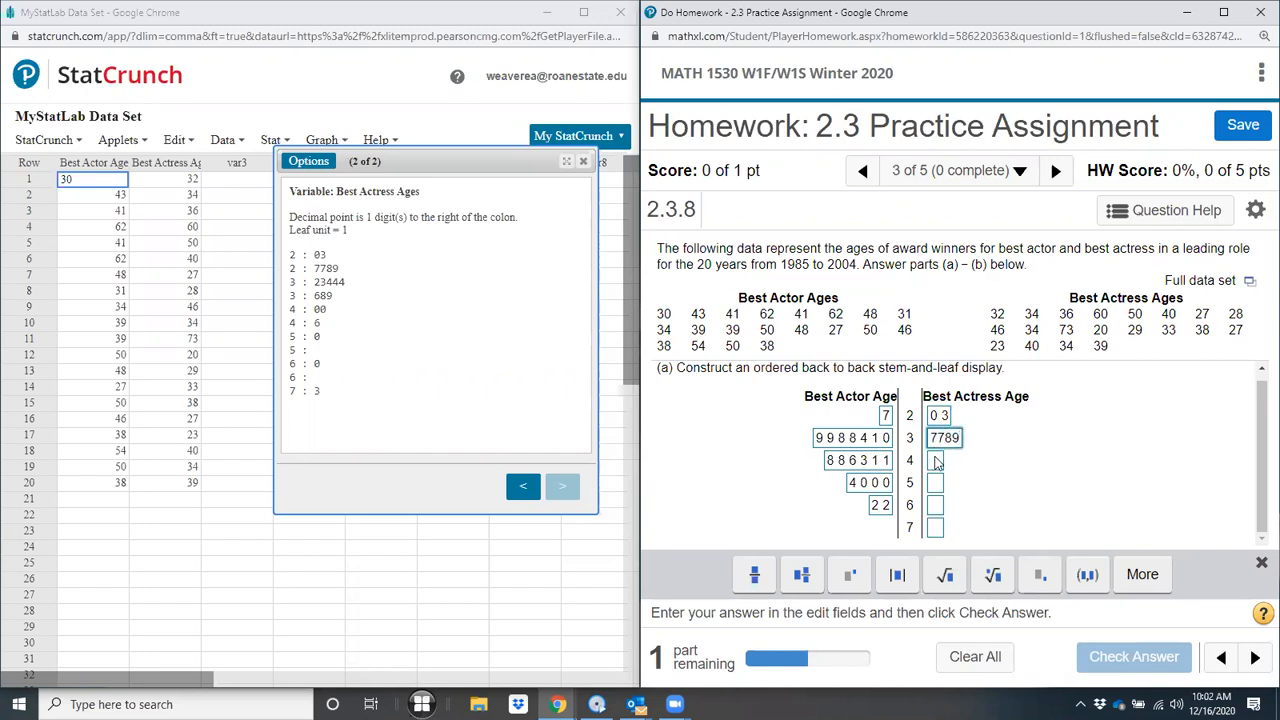
left_click(936, 461)
type("23444")
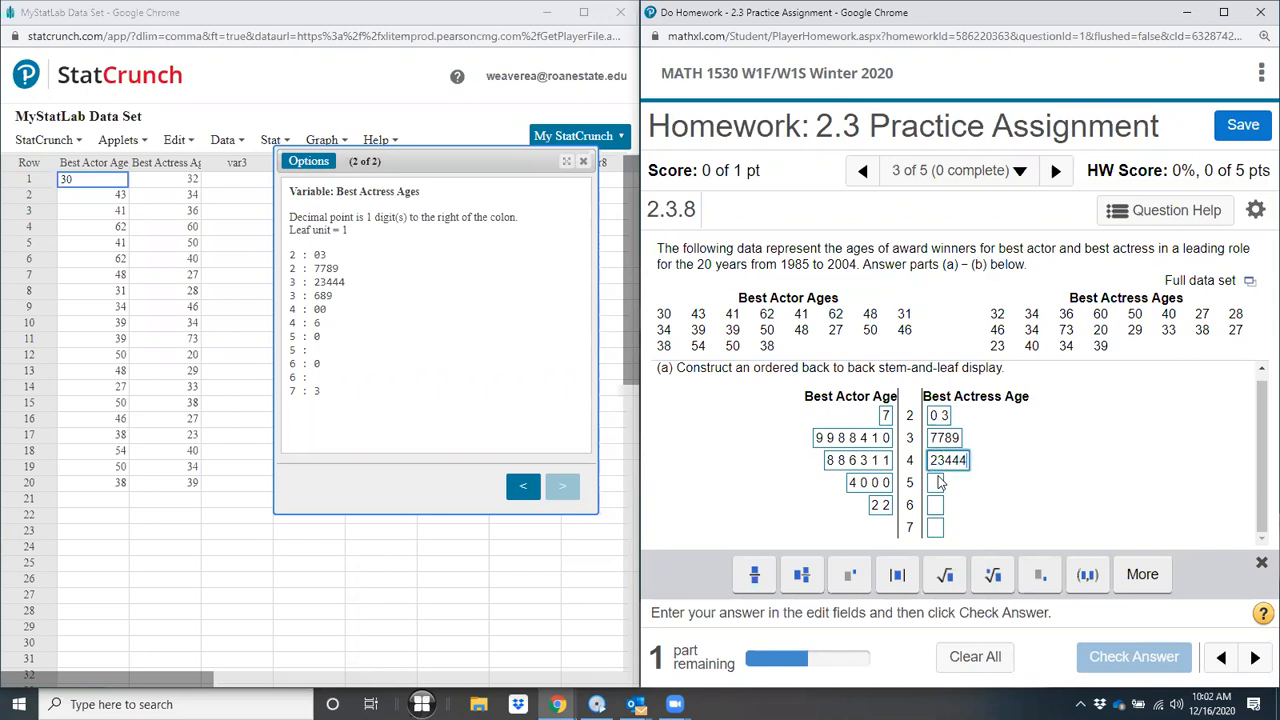
left_click(936, 484)
Step: Clear the actress leaves for stem 3 and append 7789 to the leaves for stem 2
left_click_drag(930, 438, 959, 440)
key("BackSpace")
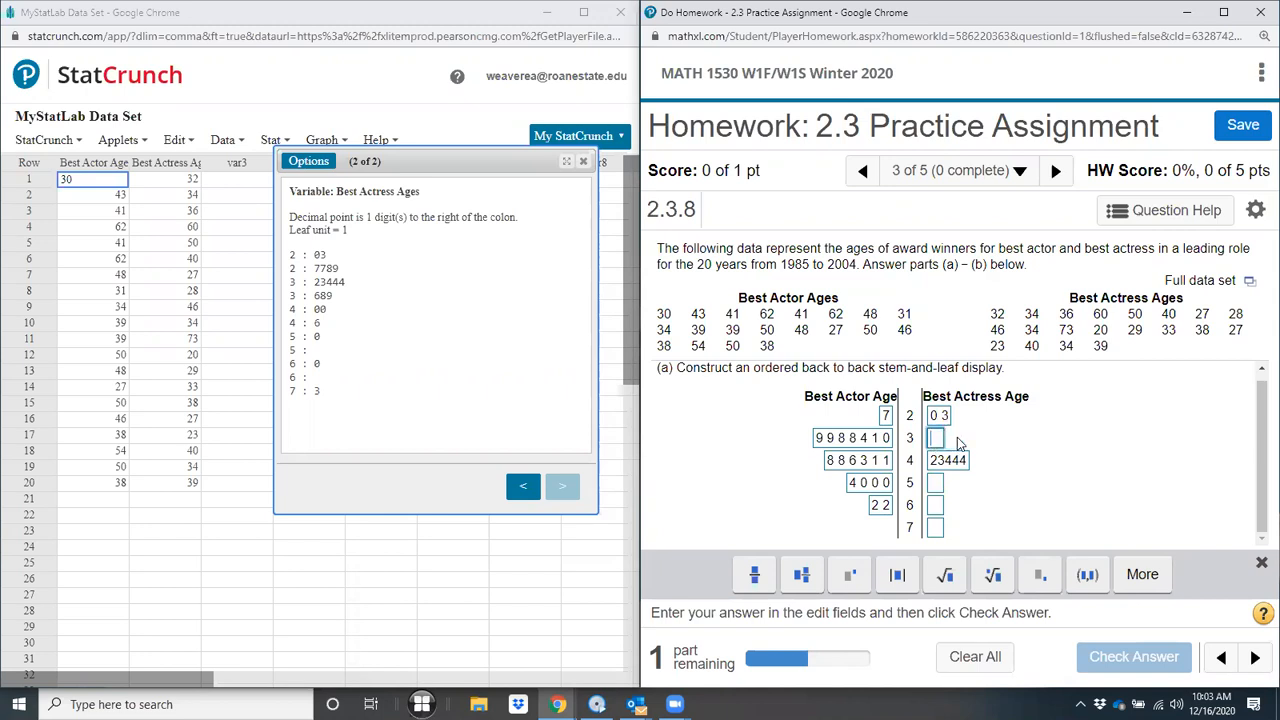
left_click(942, 416)
type("7789")
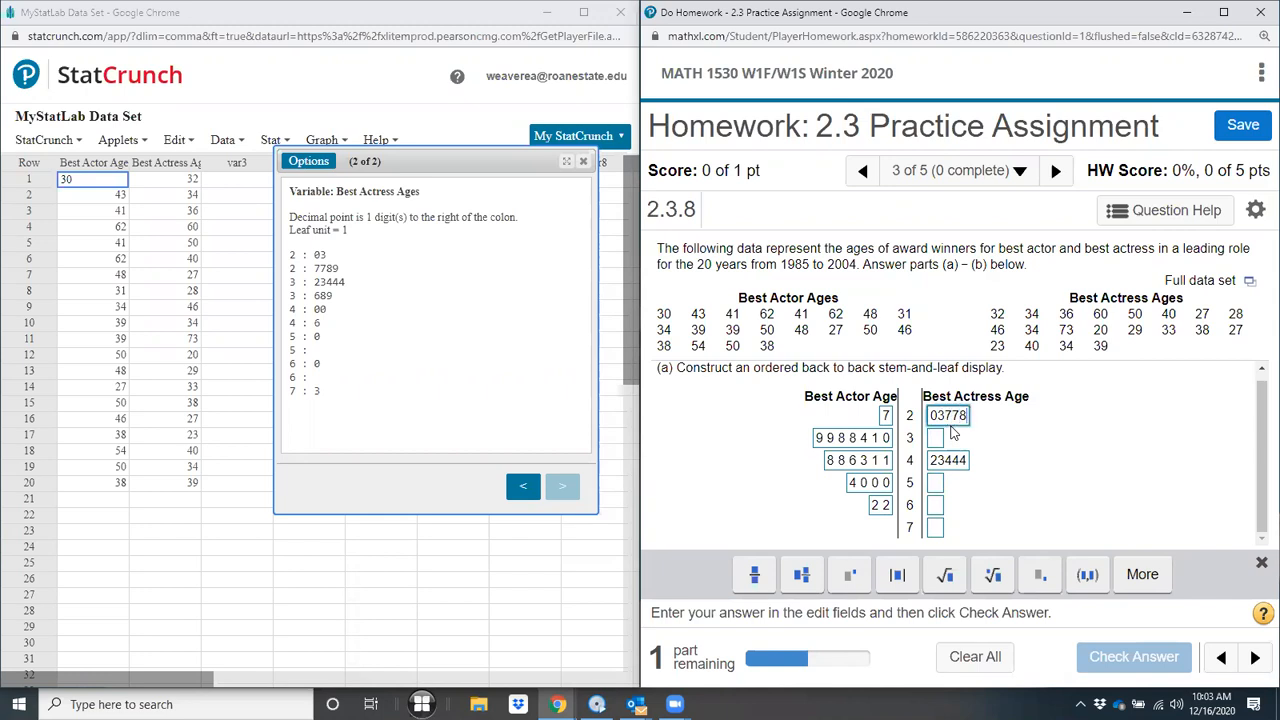
Step: Combine both stem 3 rows of the actress plot and enter the leaves 23444689 for stem 3
left_click(938, 439)
left_click_drag(336, 296, 291, 281)
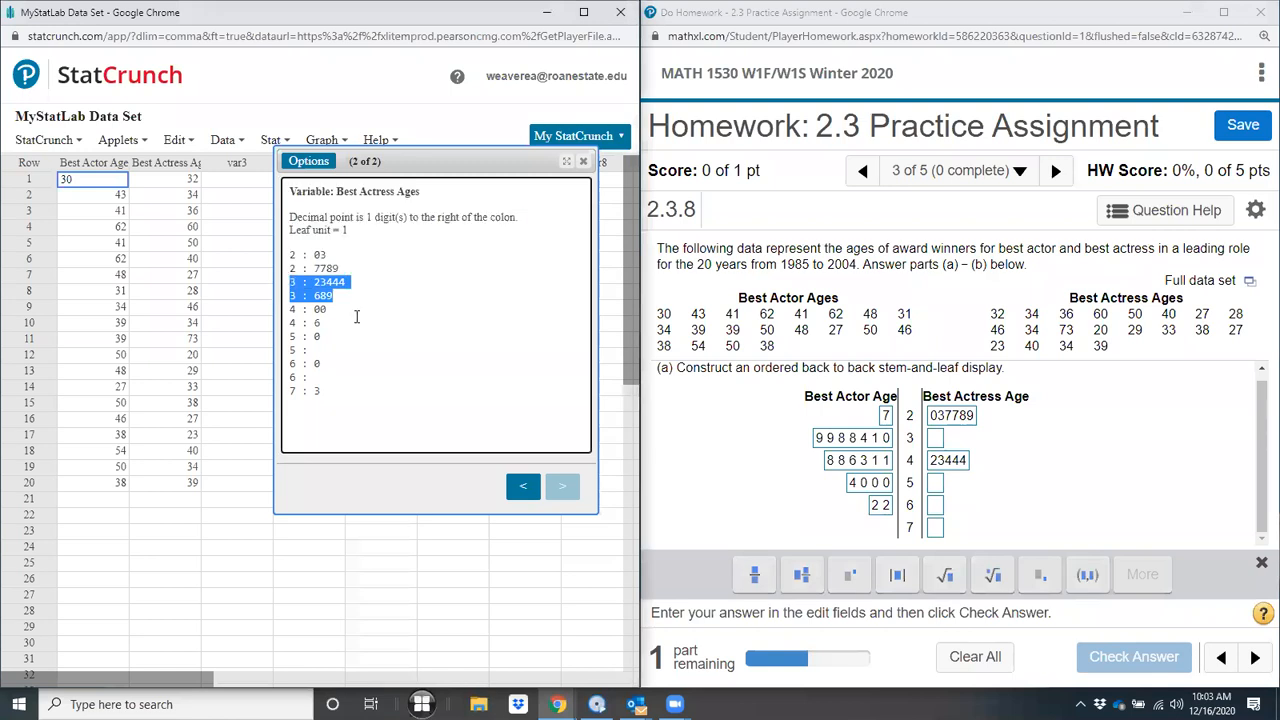
left_click(936, 444)
type("23444689")
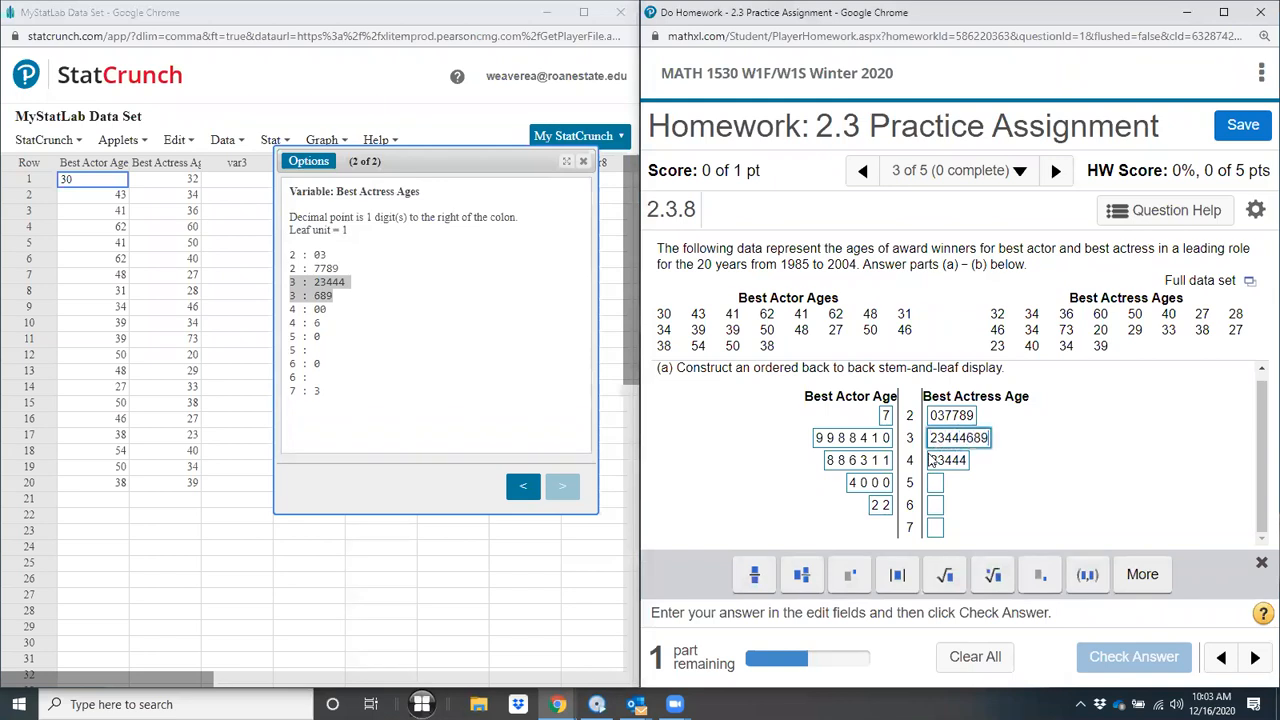
Step: Replace the actress leaves for stem 4 with 006 and enter 0 for stem 5
left_click_drag(930, 461, 967, 469)
key("BackSpace")
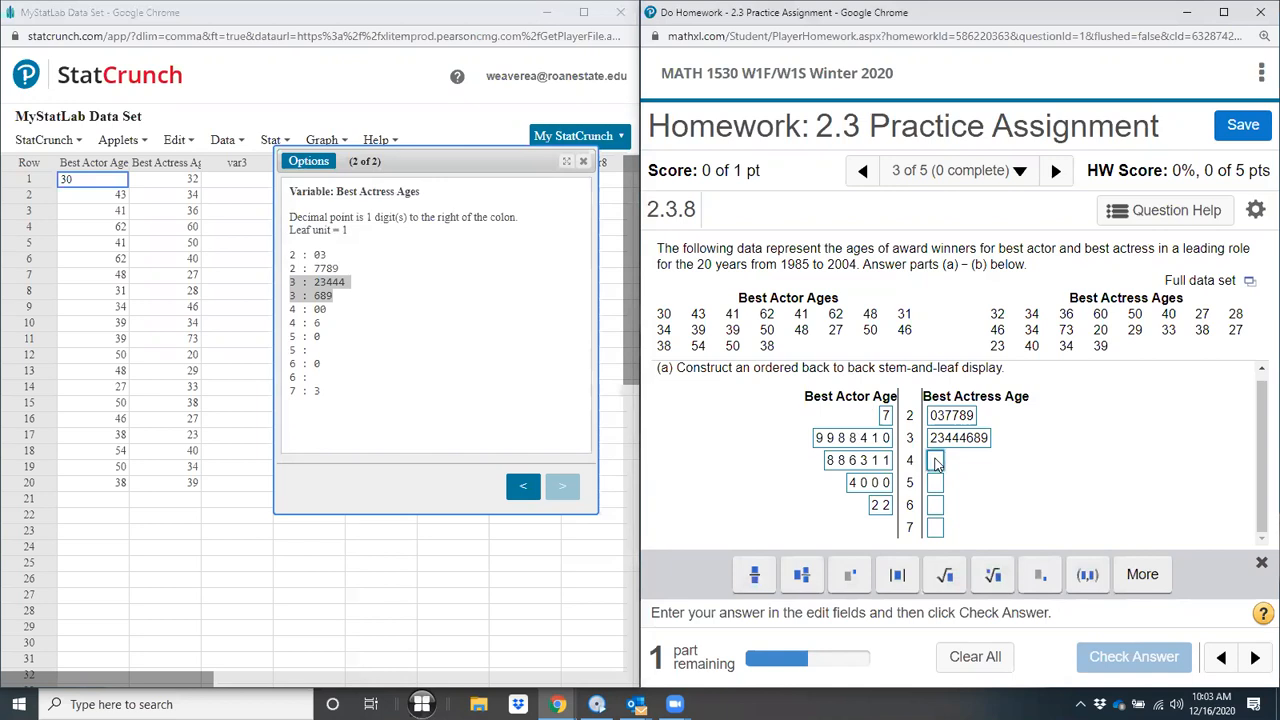
type("006")
left_click(936, 485)
type("0")
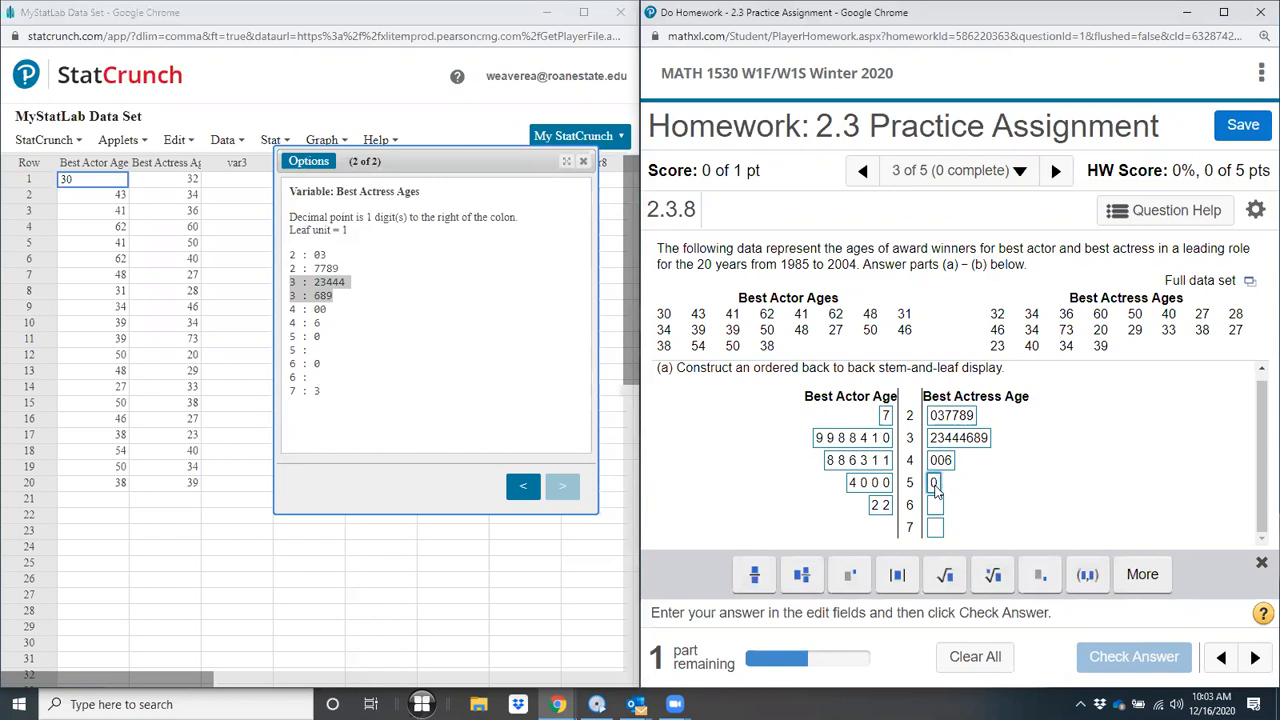
Step: Enter the actress leaves 0 for stem 6 and 3 for stem 7, and submit the display for checking
left_click(937, 508)
type("0")
left_click(936, 528)
type("3")
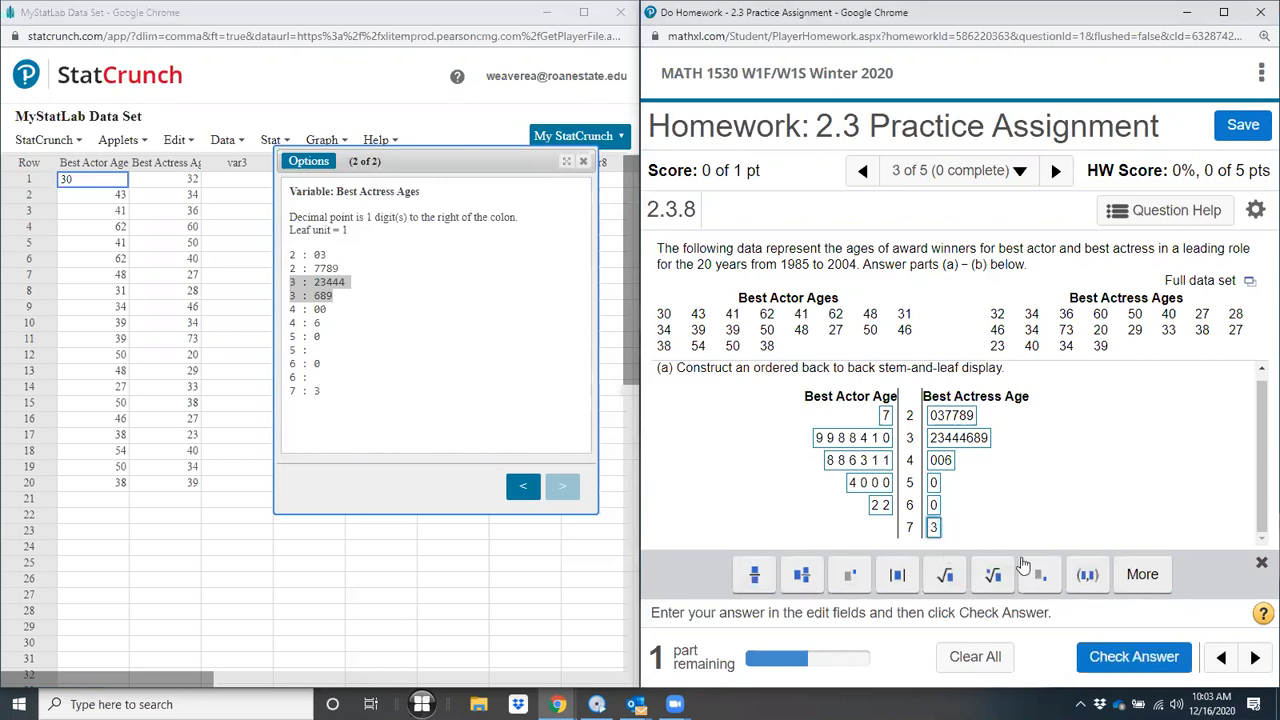
left_click(1134, 657)
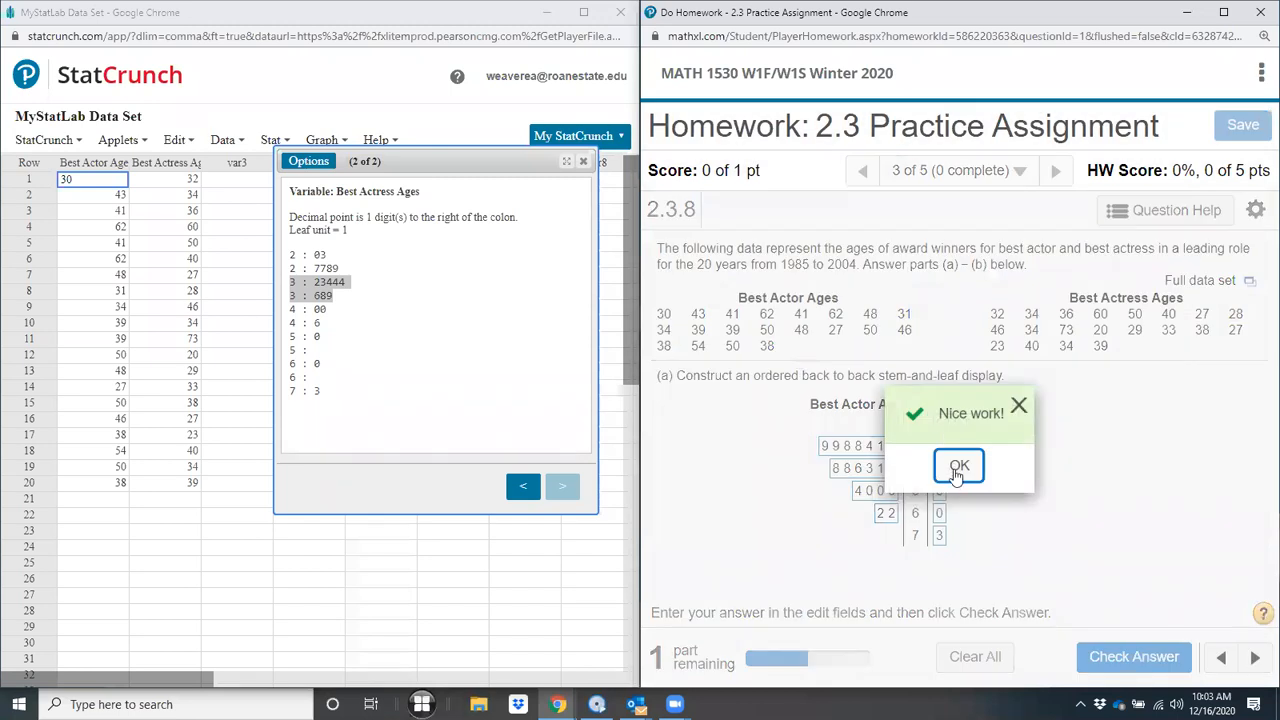
left_click(959, 465)
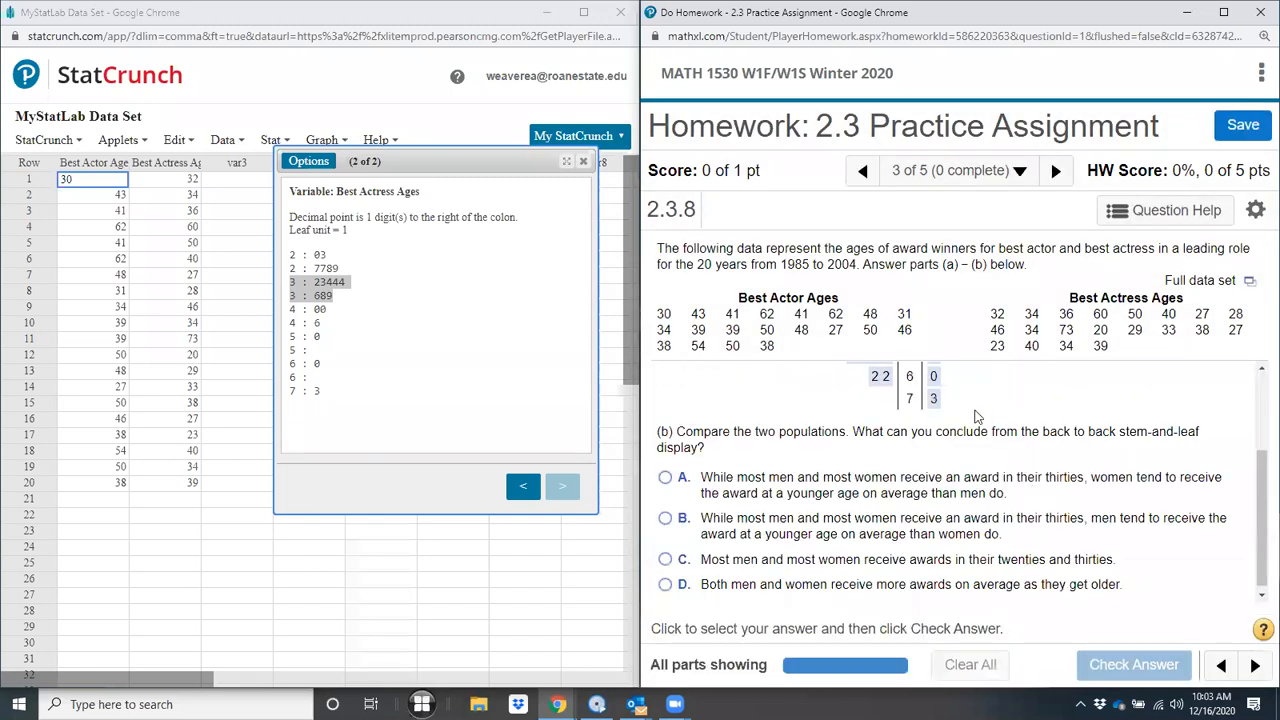
Step: Compare the completed back-to-back display with the answer choices for part (b)
scroll(978, 415, "up", 2)
scroll(978, 418, "down", 2)
scroll(976, 412, "up", 2)
scroll(976, 412, "down", 2)
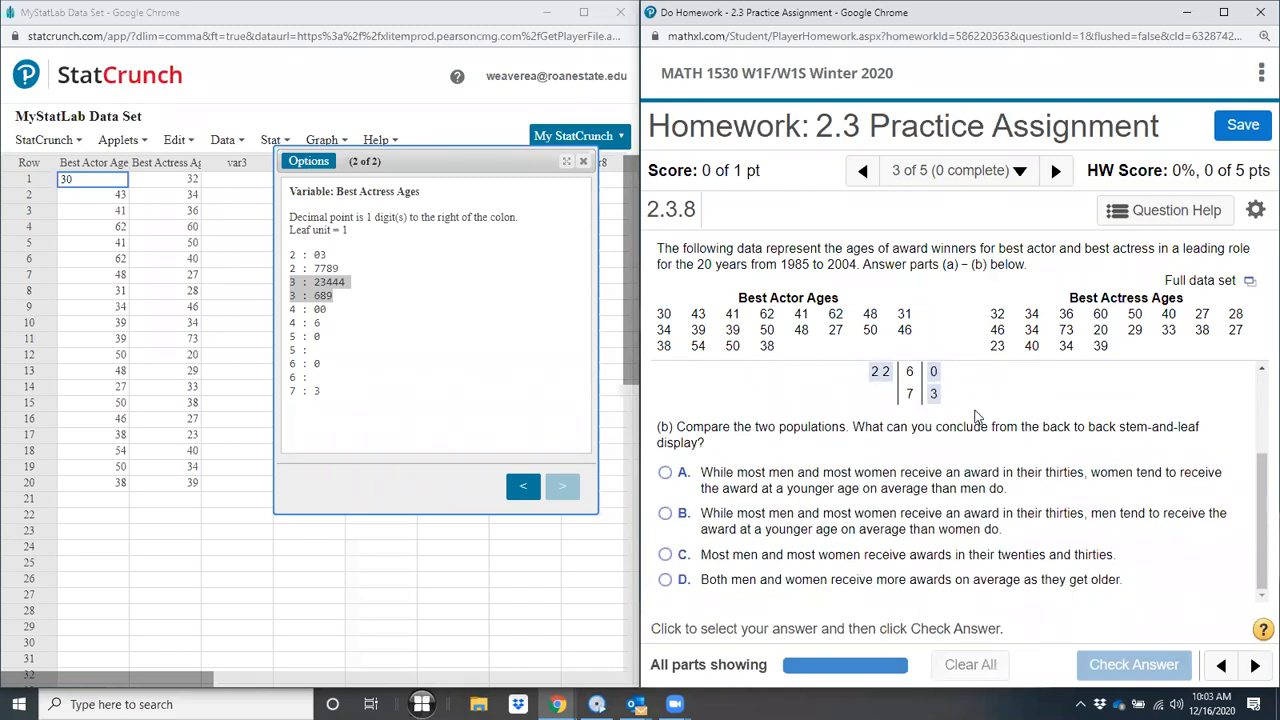
scroll(978, 418, "up", 2)
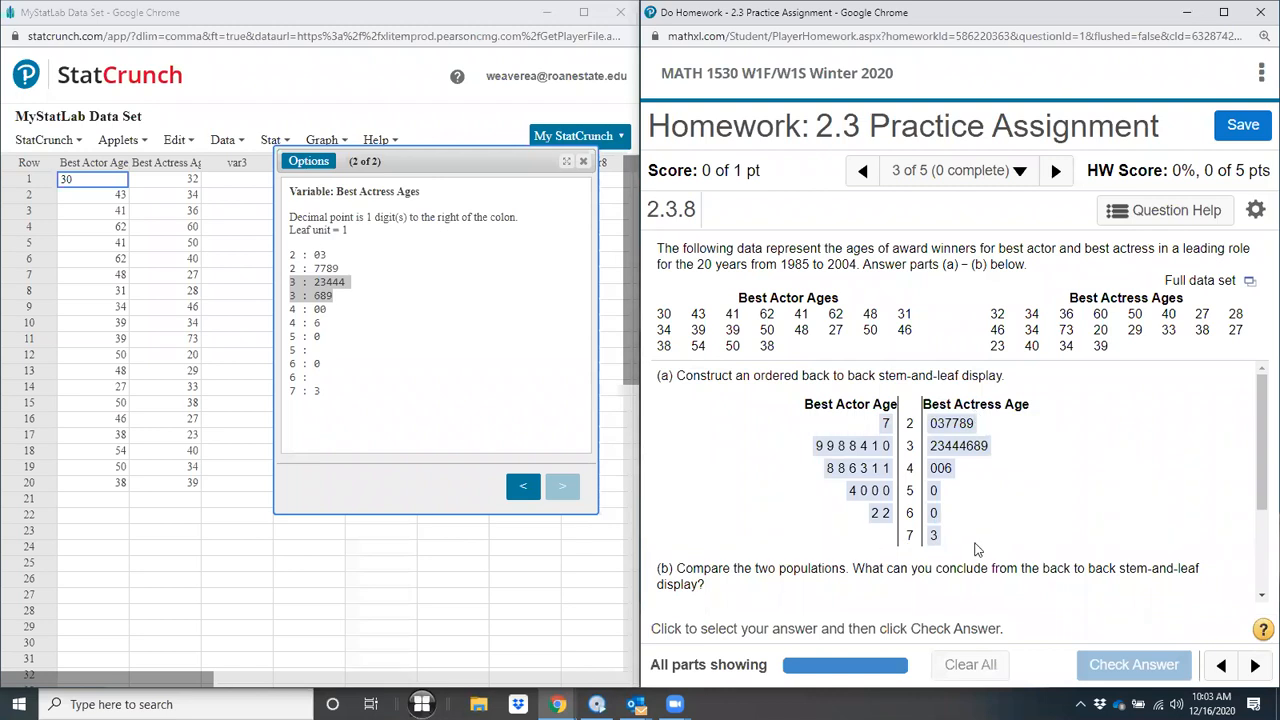
scroll(976, 548, "down", 2)
scroll(976, 548, "up", 2)
Step: Move on to question 4 and open its elementary school data in StatCrunch in a window beside the homework
left_click(1057, 174)
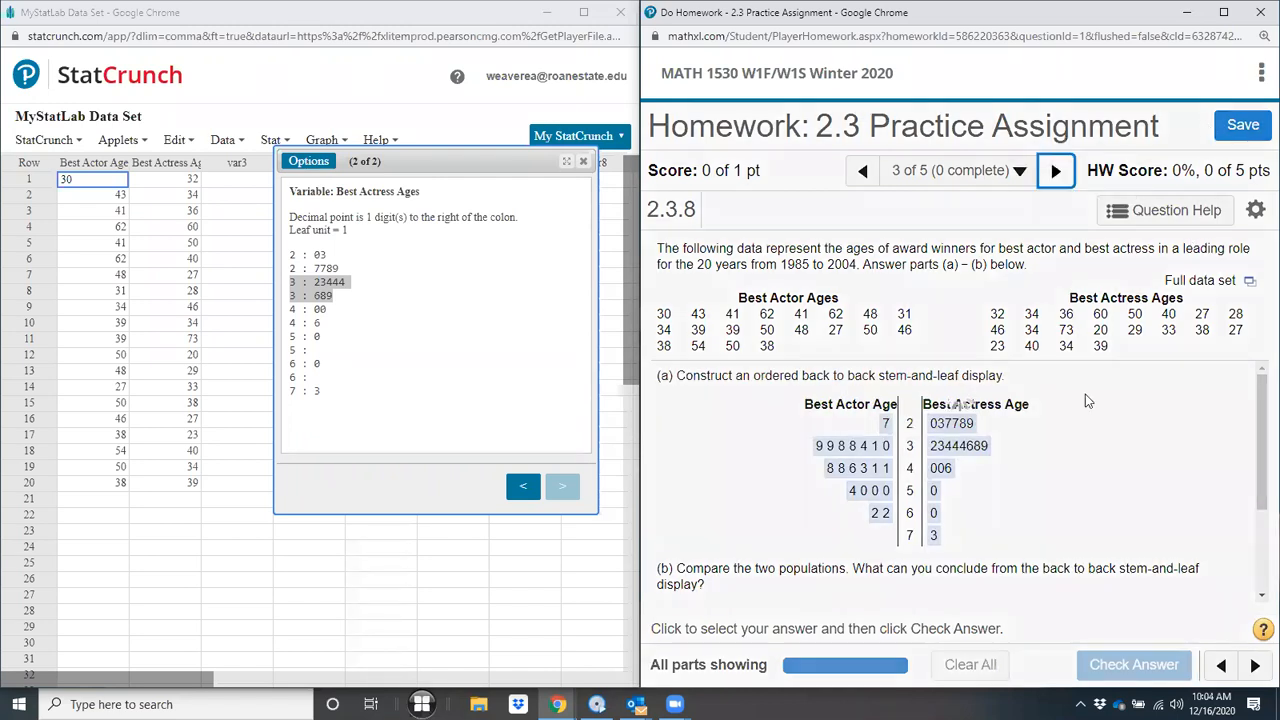
left_click(950, 508)
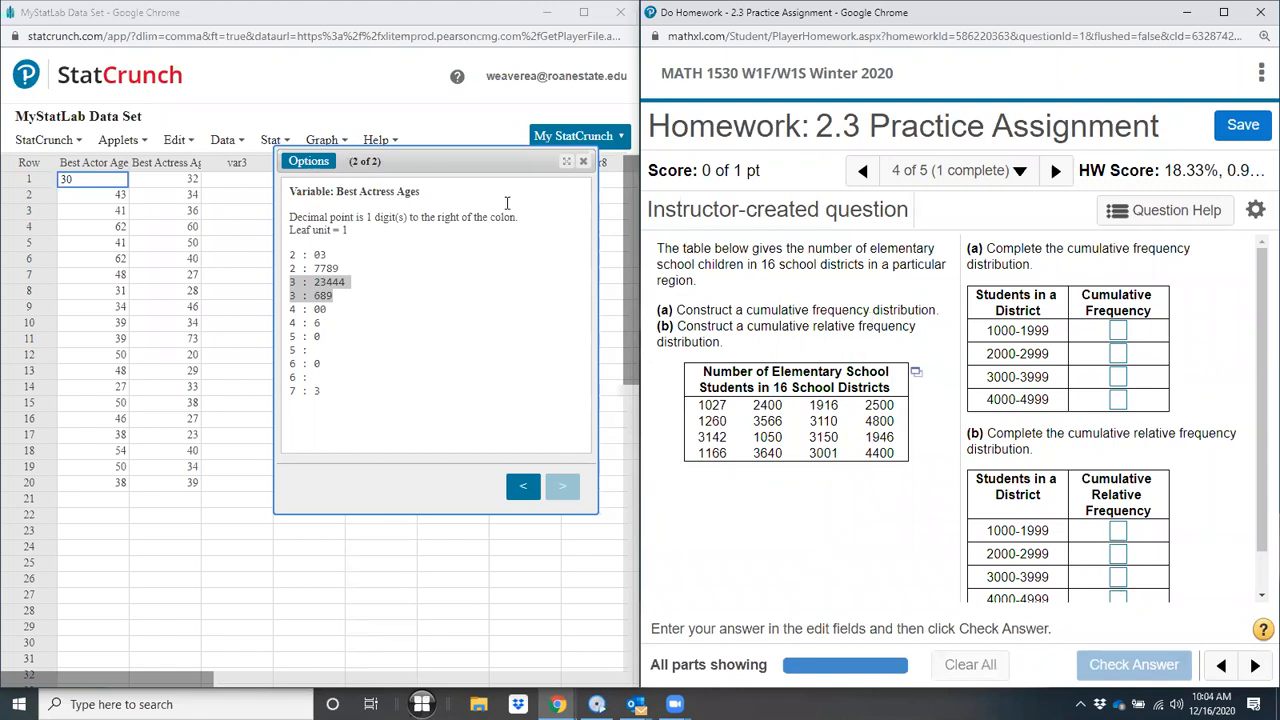
left_click(916, 376)
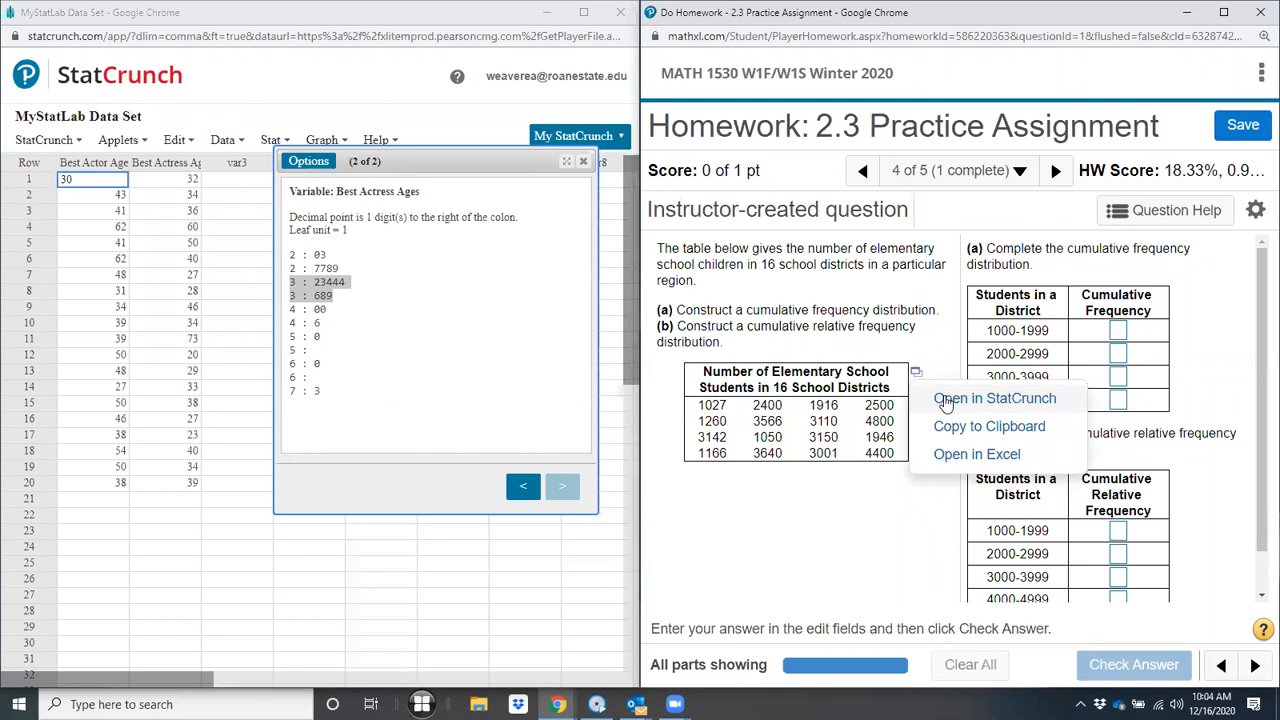
left_click(946, 399)
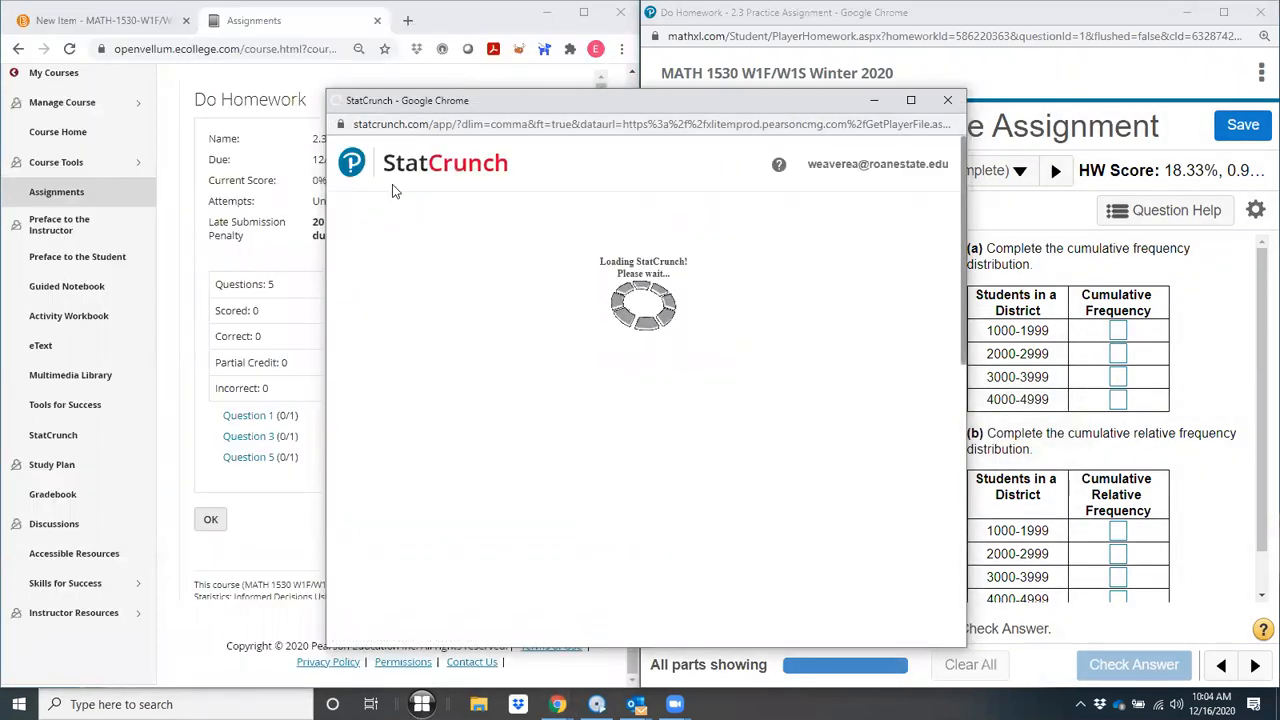
key("super+Left")
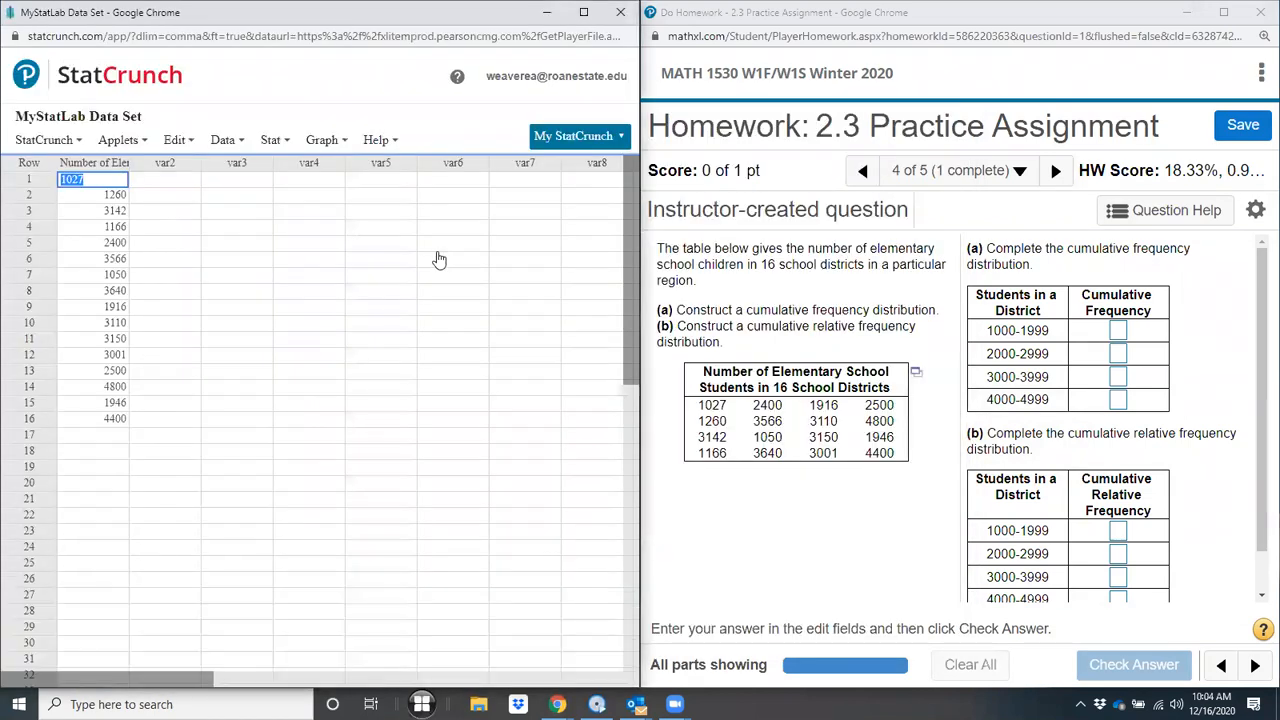
Step: Try a Density histogram of the Number of Elementary School Students column, and close the graph
left_click(283, 140)
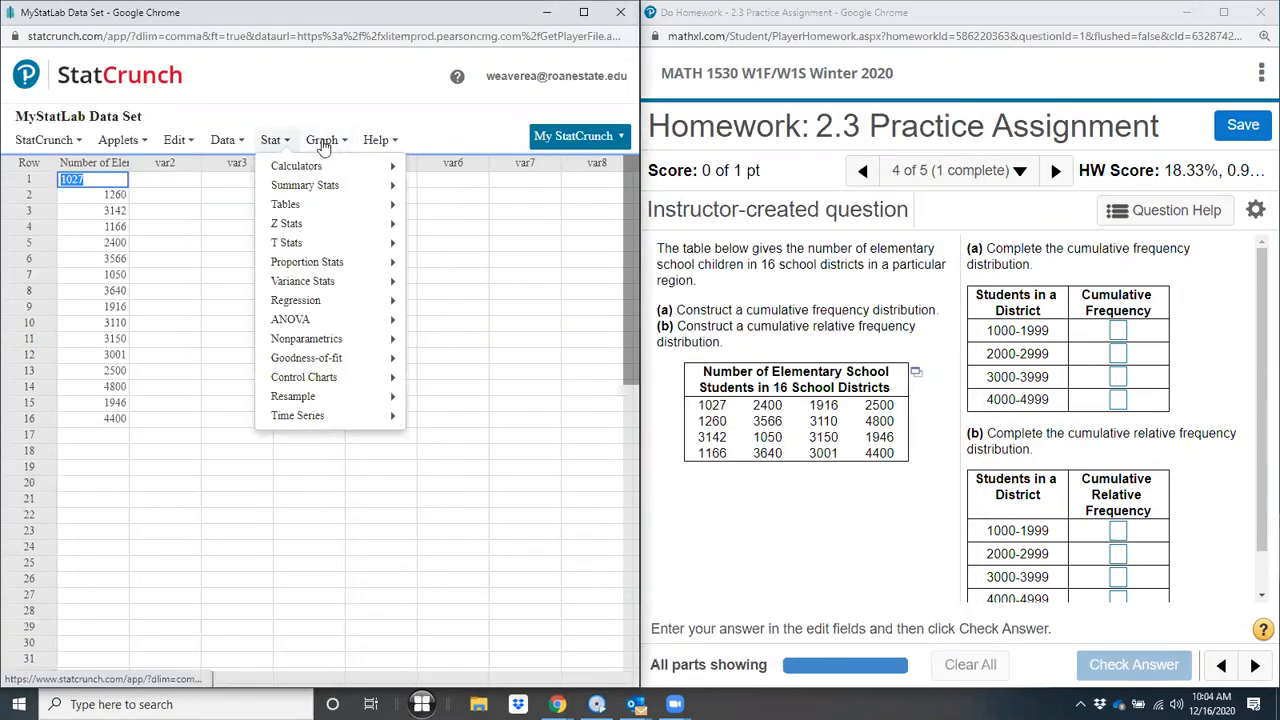
left_click(323, 145)
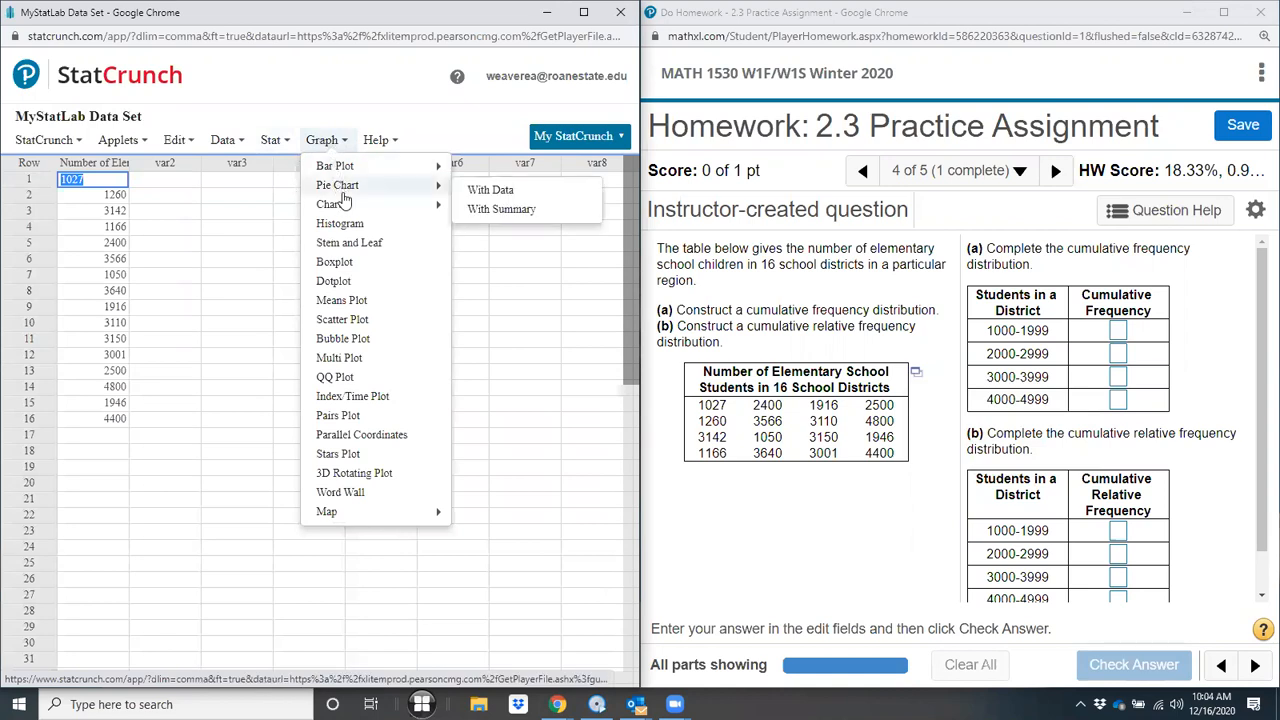
mouse_move(348, 210)
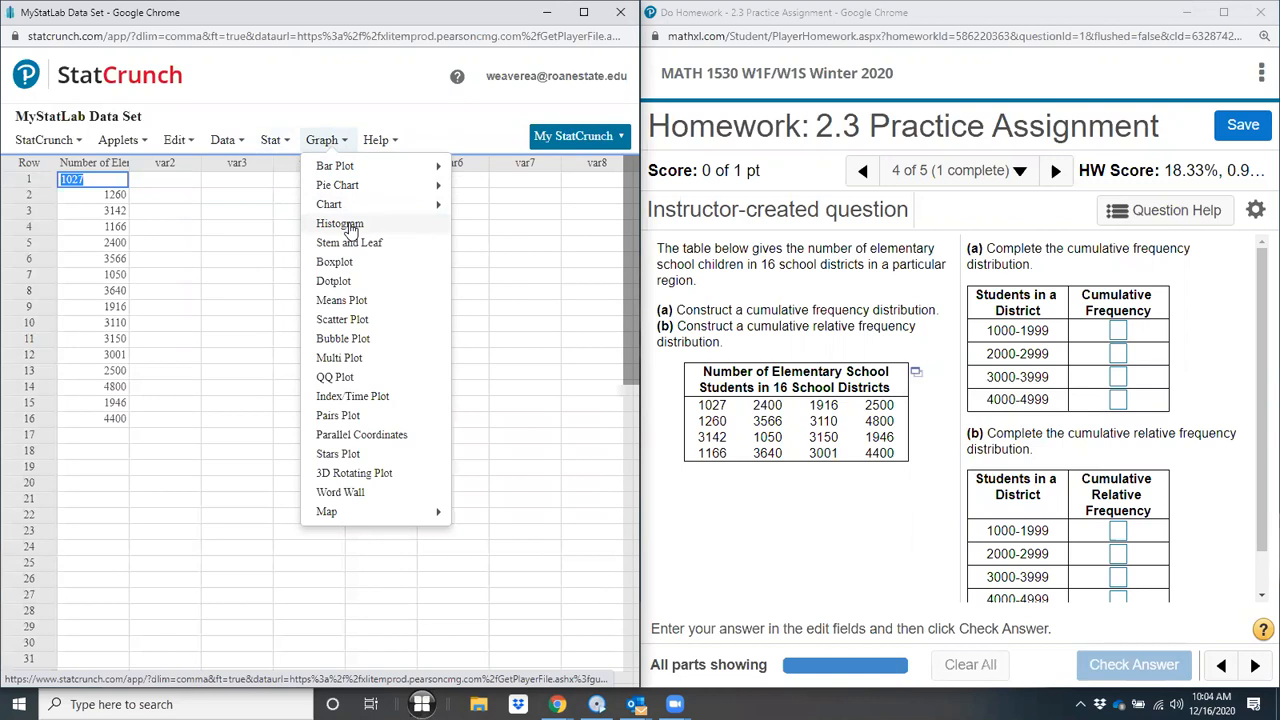
left_click(350, 229)
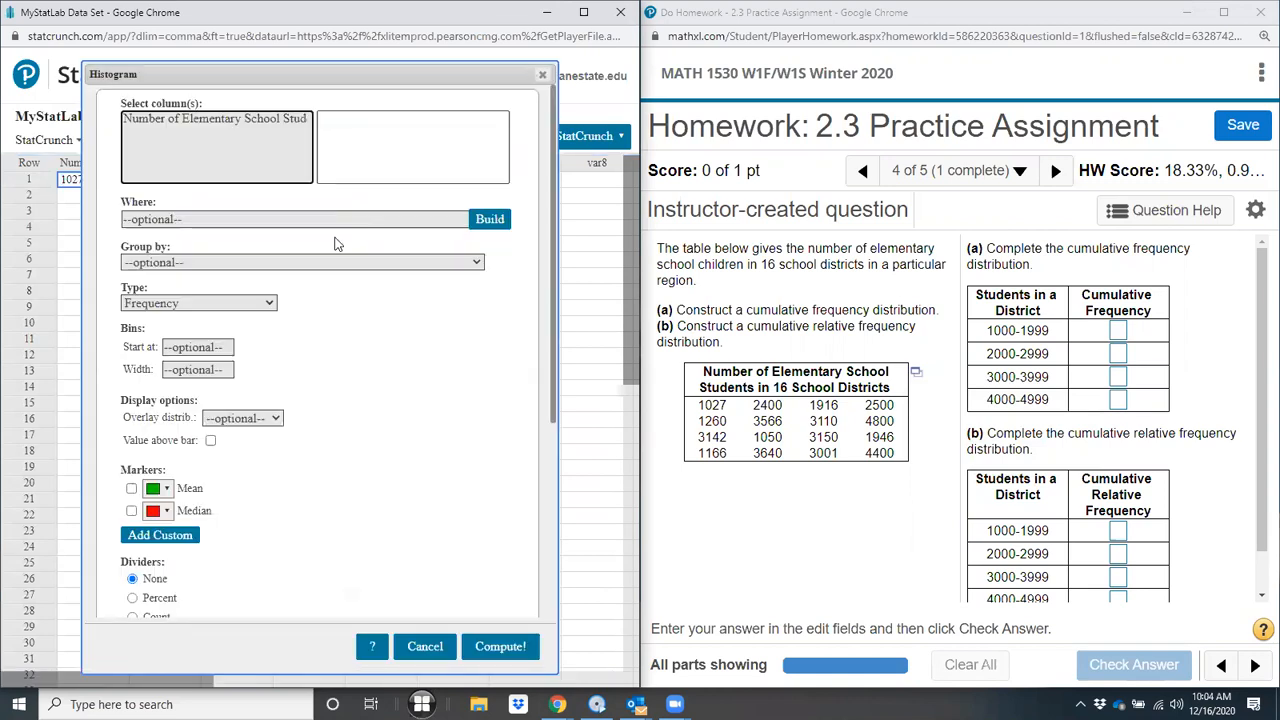
left_click(250, 124)
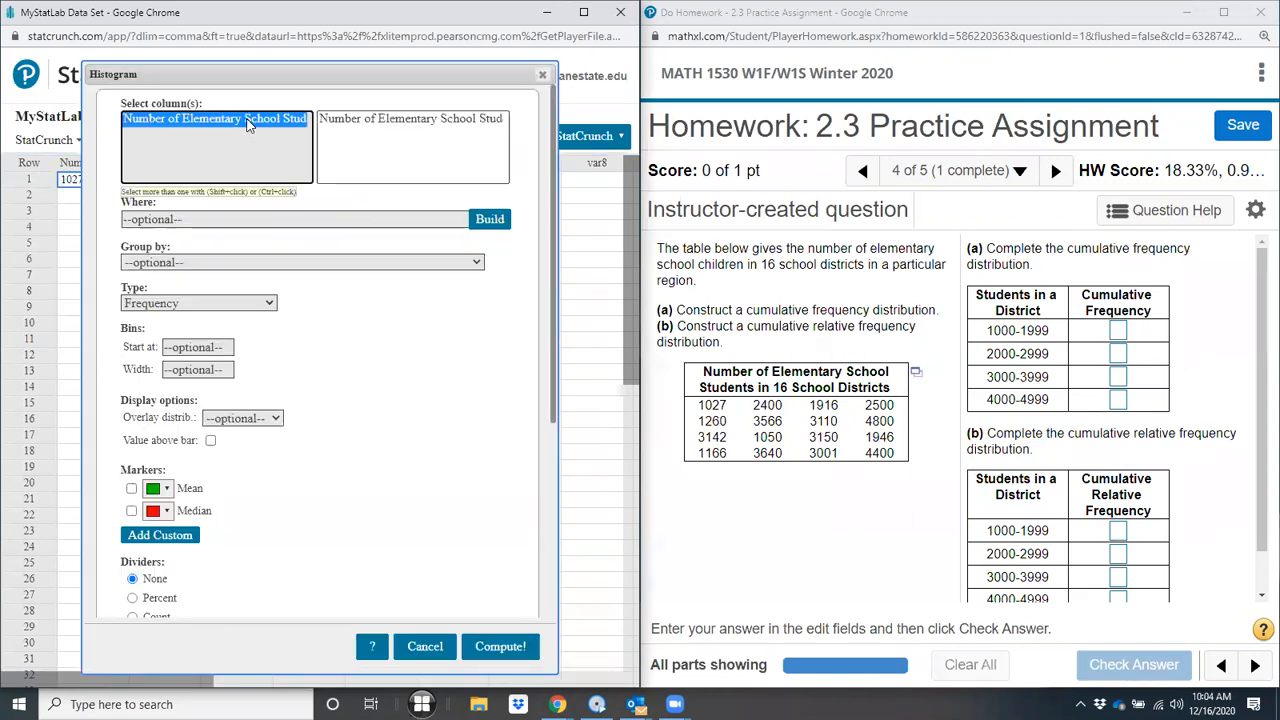
left_click(227, 303)
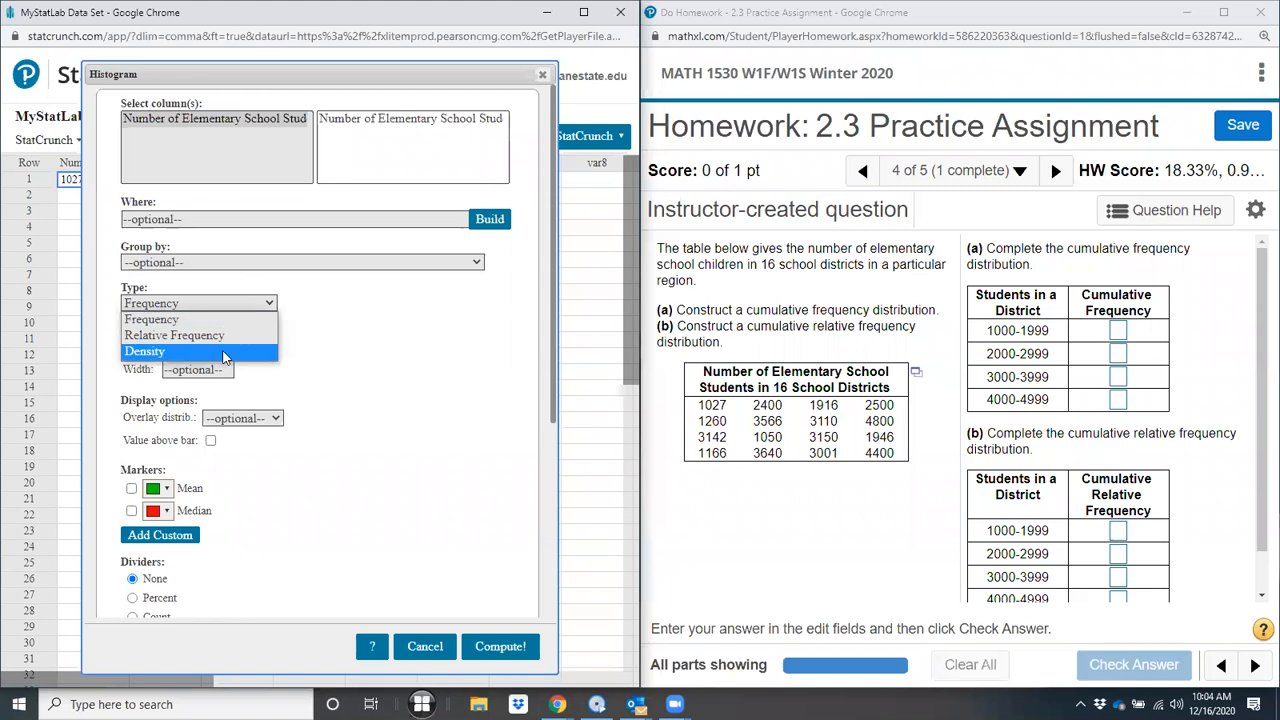
left_click(224, 353)
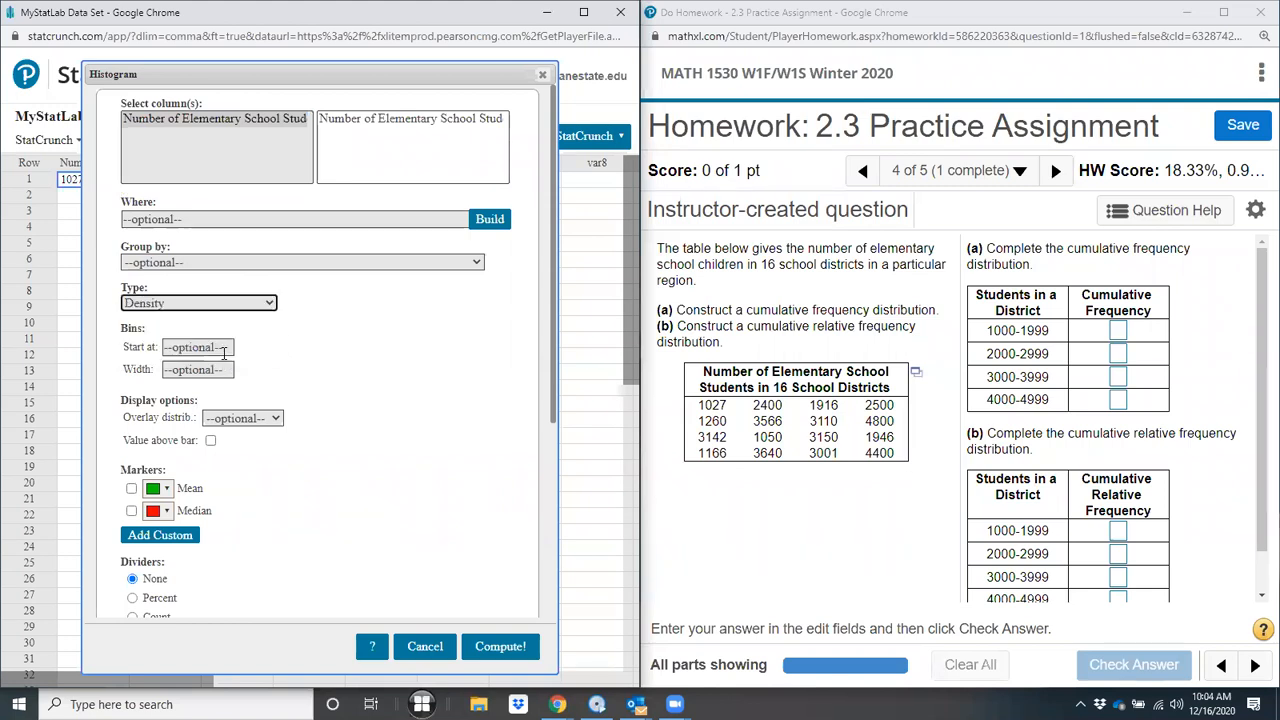
left_click(506, 650)
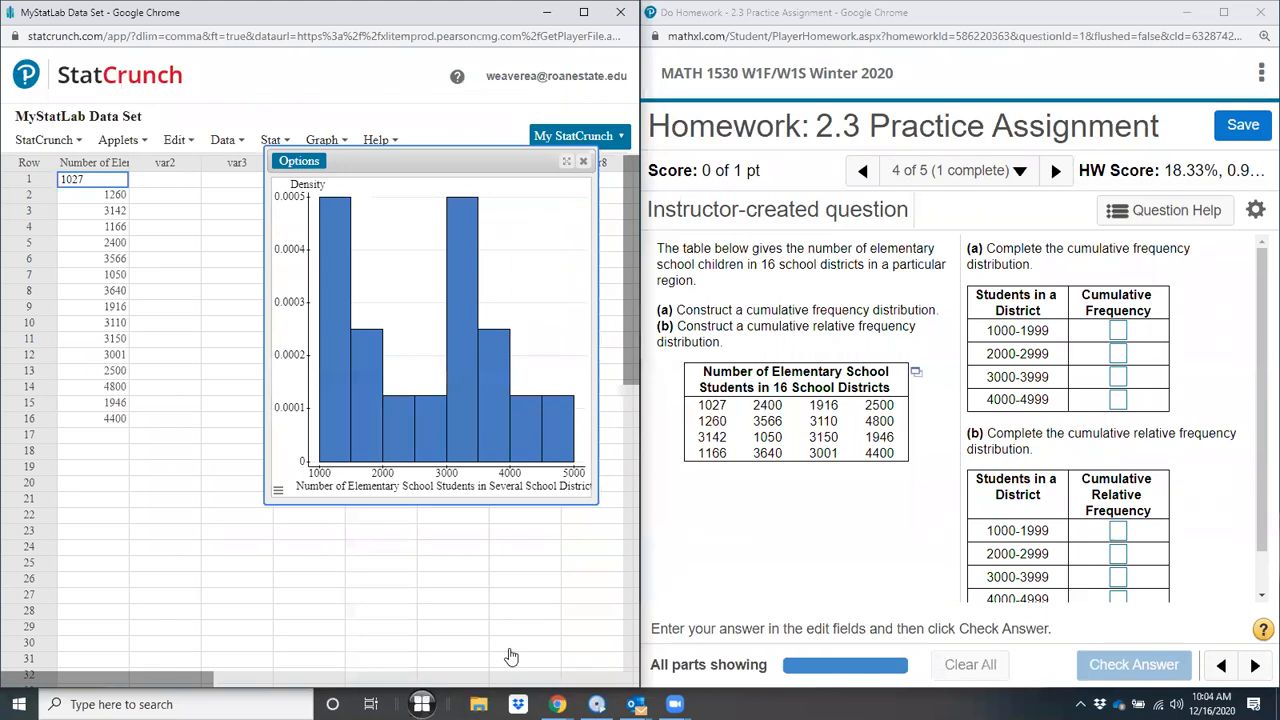
left_click(584, 165)
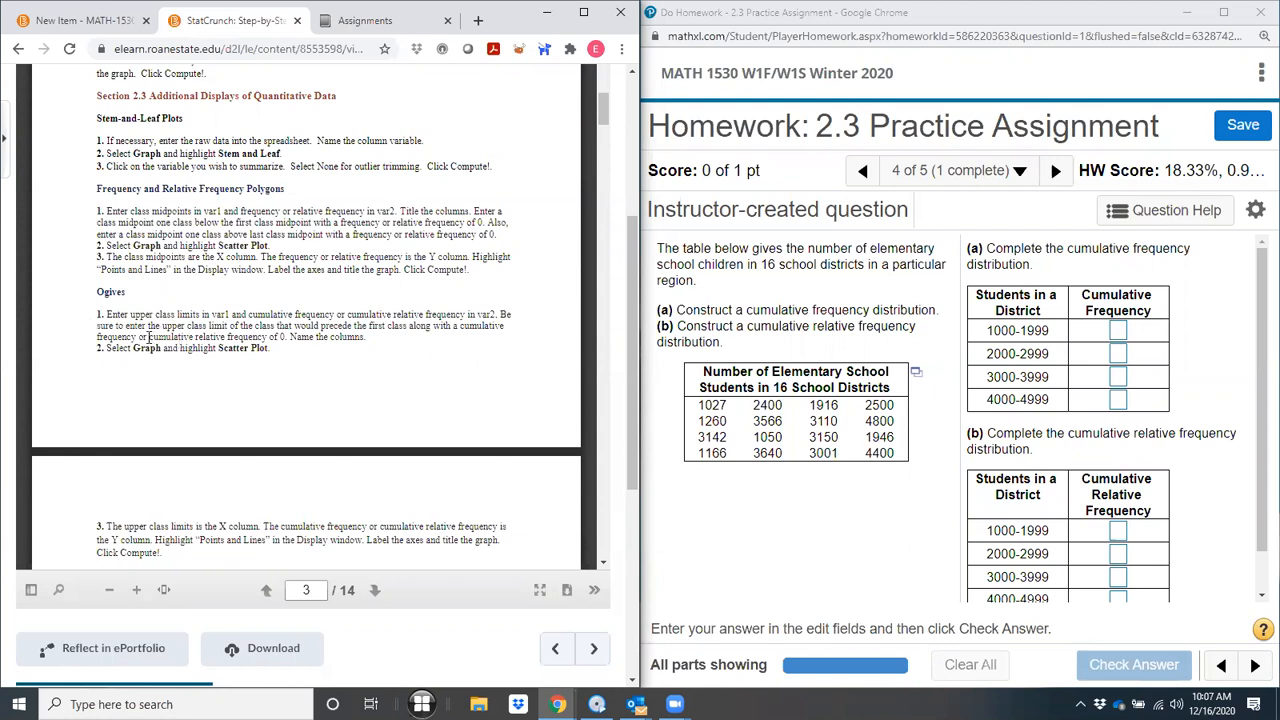
Step: Highlight "cumulative relative frequency" in the Ogives instructions, reopen the elementary school data in StatCrunch, and move its window clear of the answer tables
left_click_drag(150, 337, 270, 337)
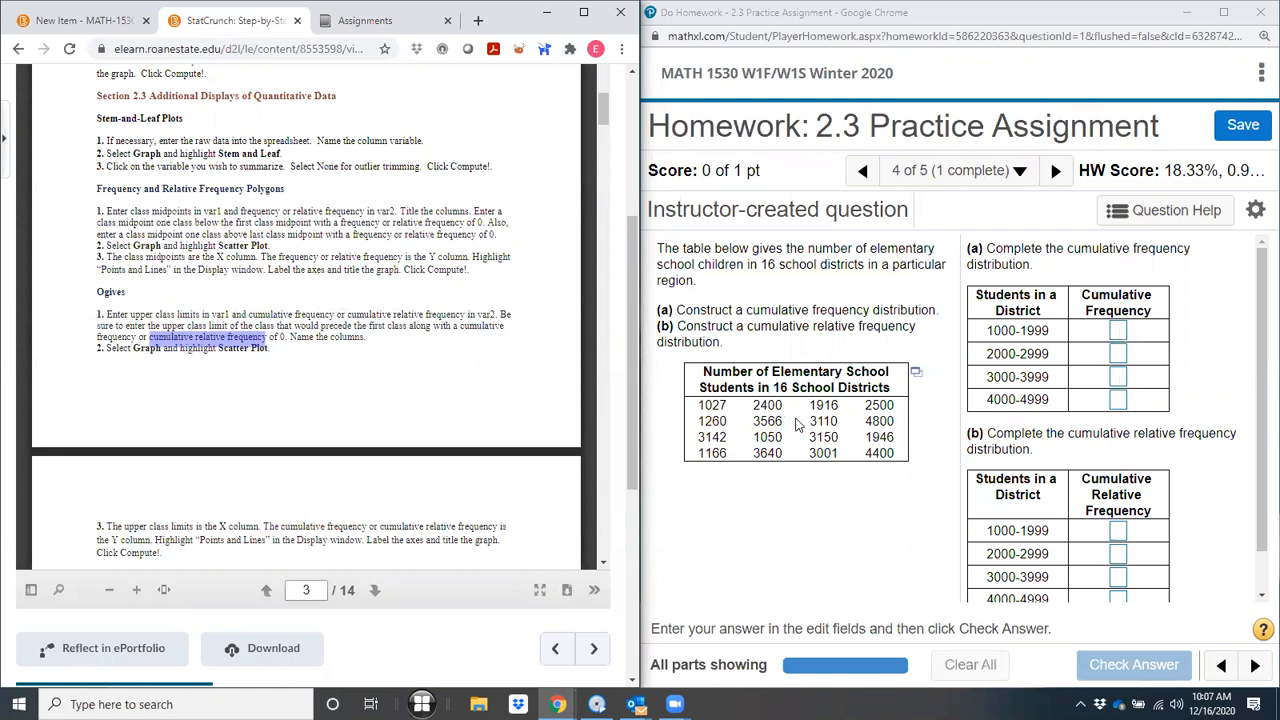
left_click(915, 376)
left_click(940, 399)
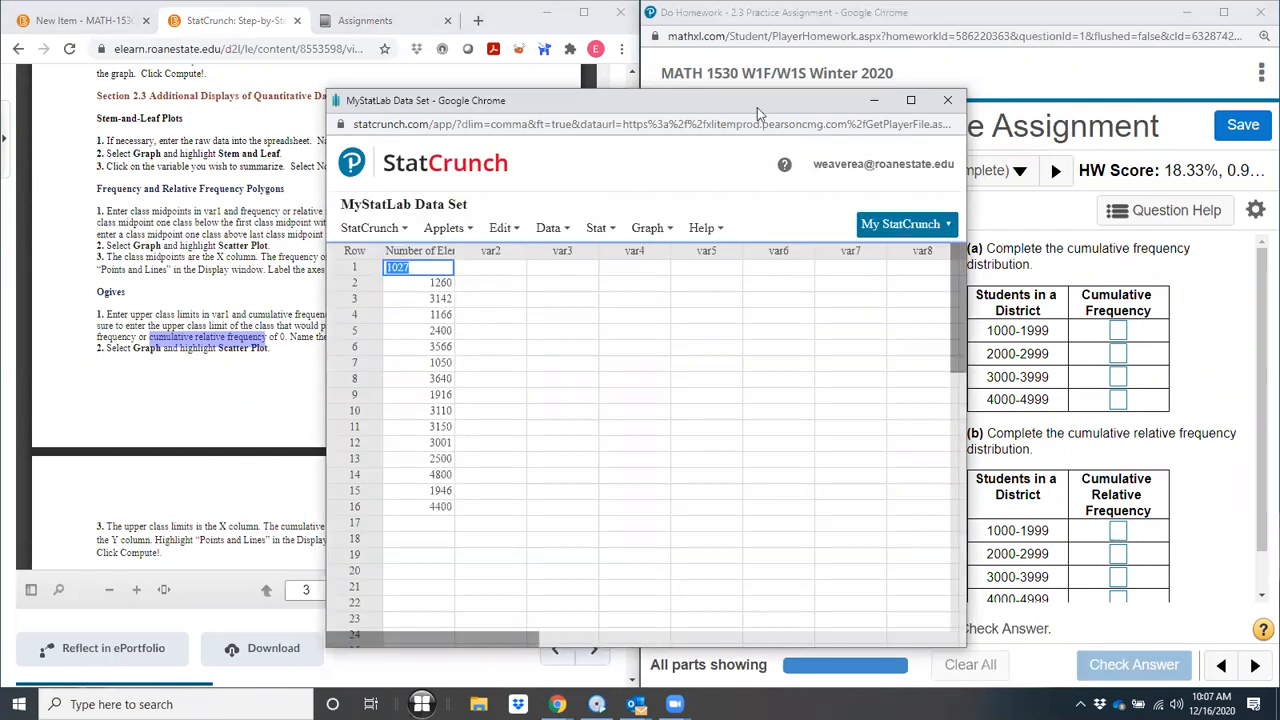
left_click_drag(455, 100, 153, 102)
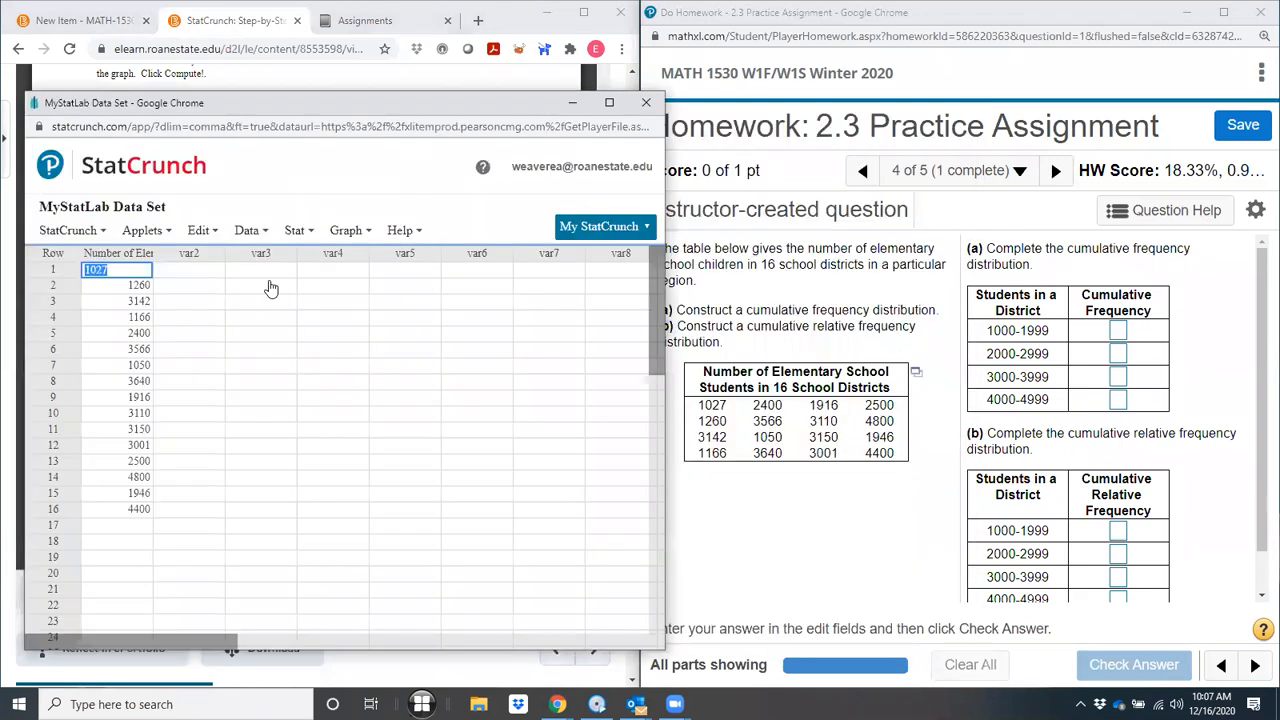
Step: Create a frequency histogram of the Number of Elementary School Students column with bins starting at 1000
left_click(296, 231)
left_click(352, 232)
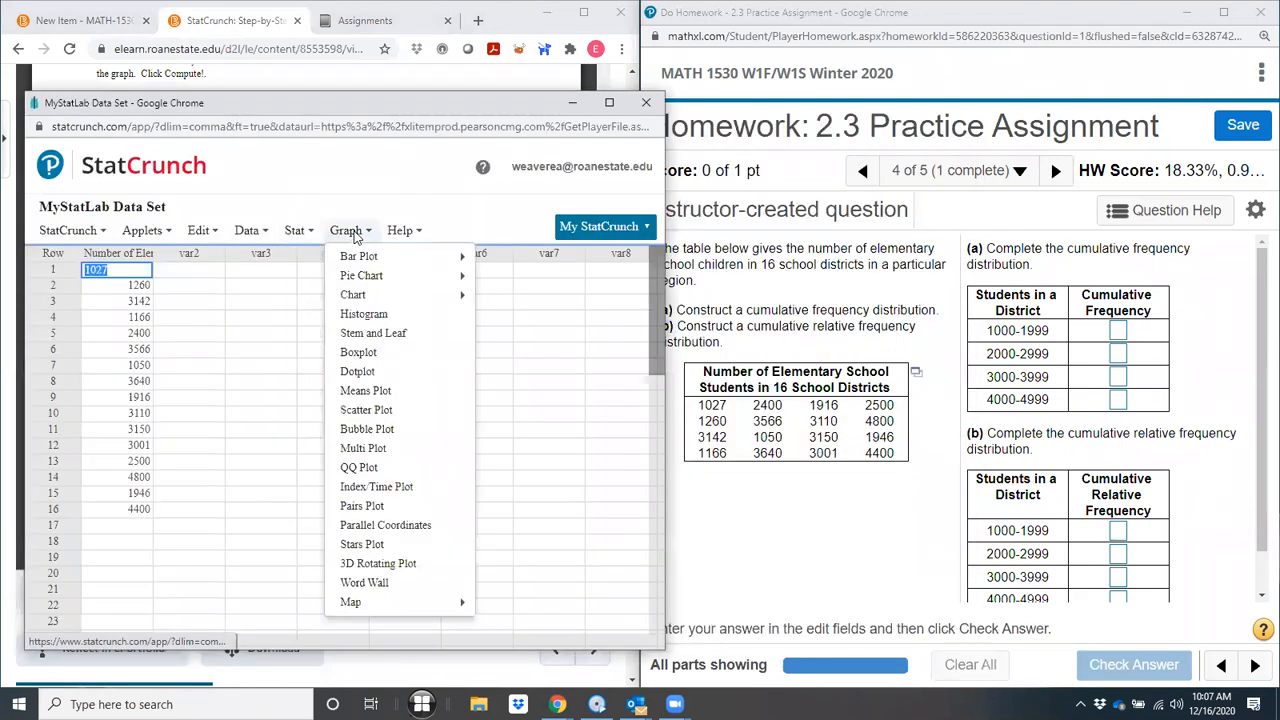
left_click(378, 316)
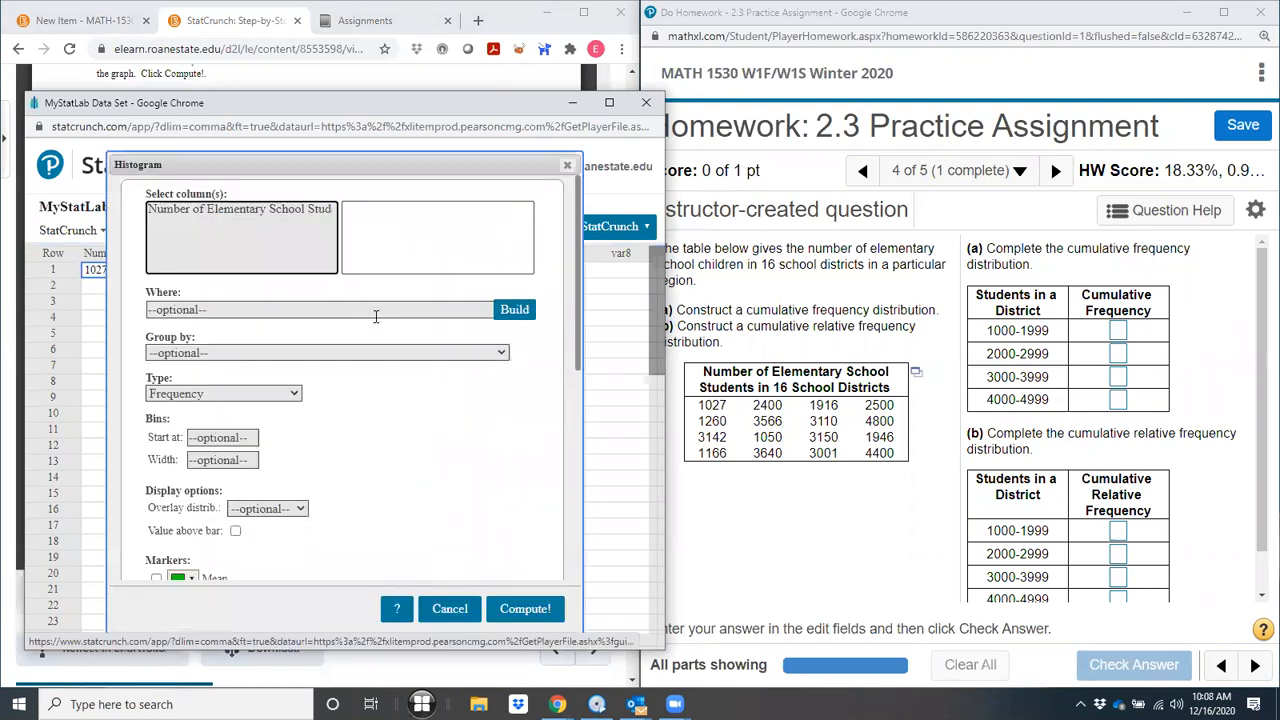
left_click(230, 222)
left_click(230, 222)
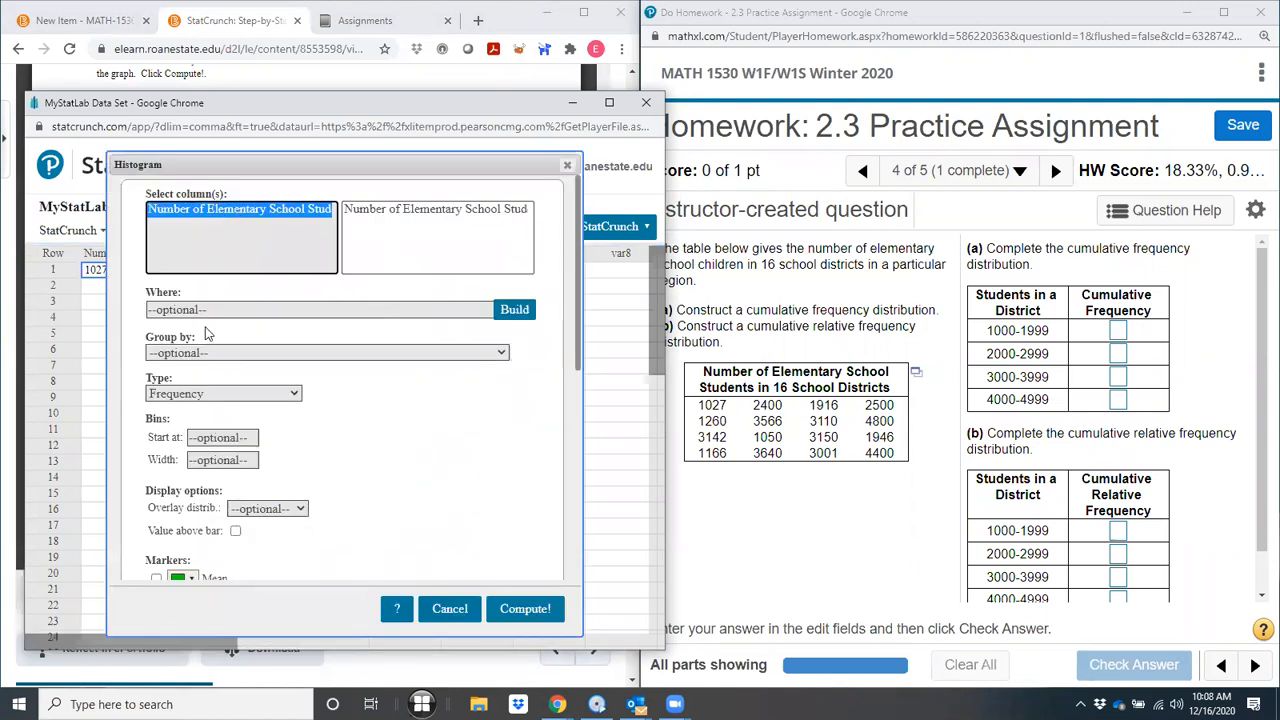
left_click(220, 438)
type("1000")
key("Return")
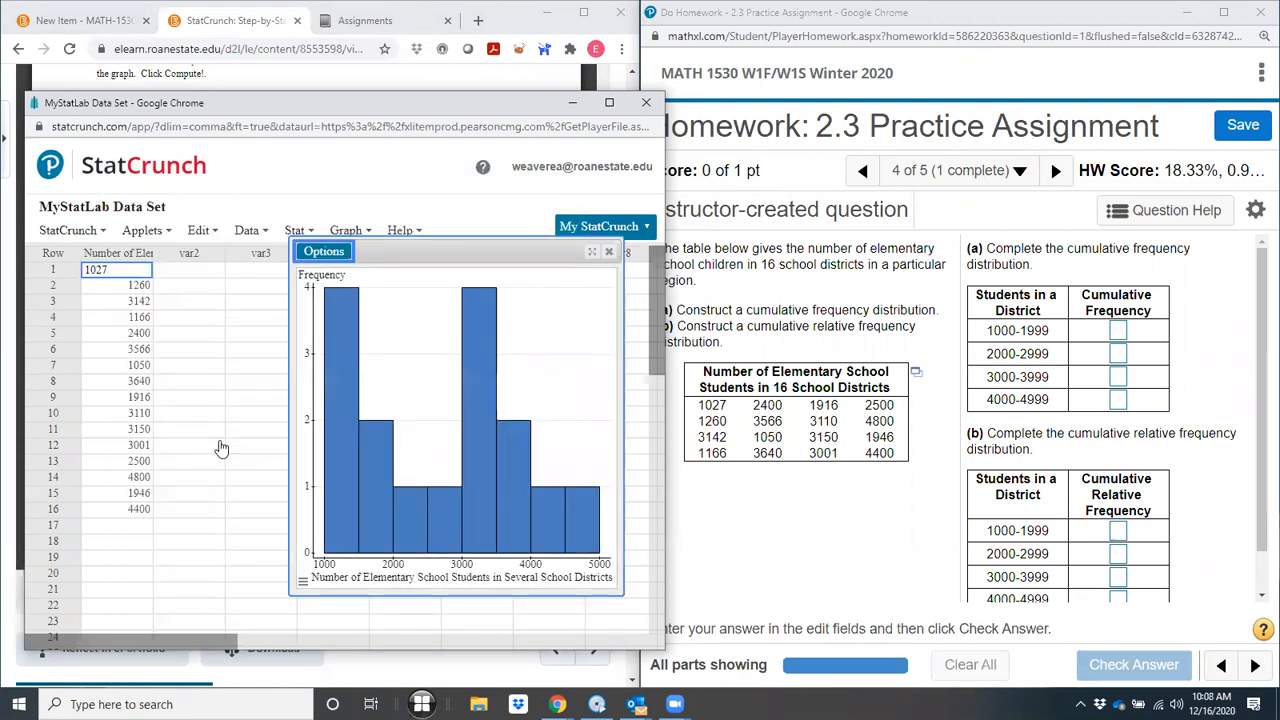
Step: Edit the histogram to use a bin width of 1000 and recompute it
left_click(345, 252)
left_click(344, 272)
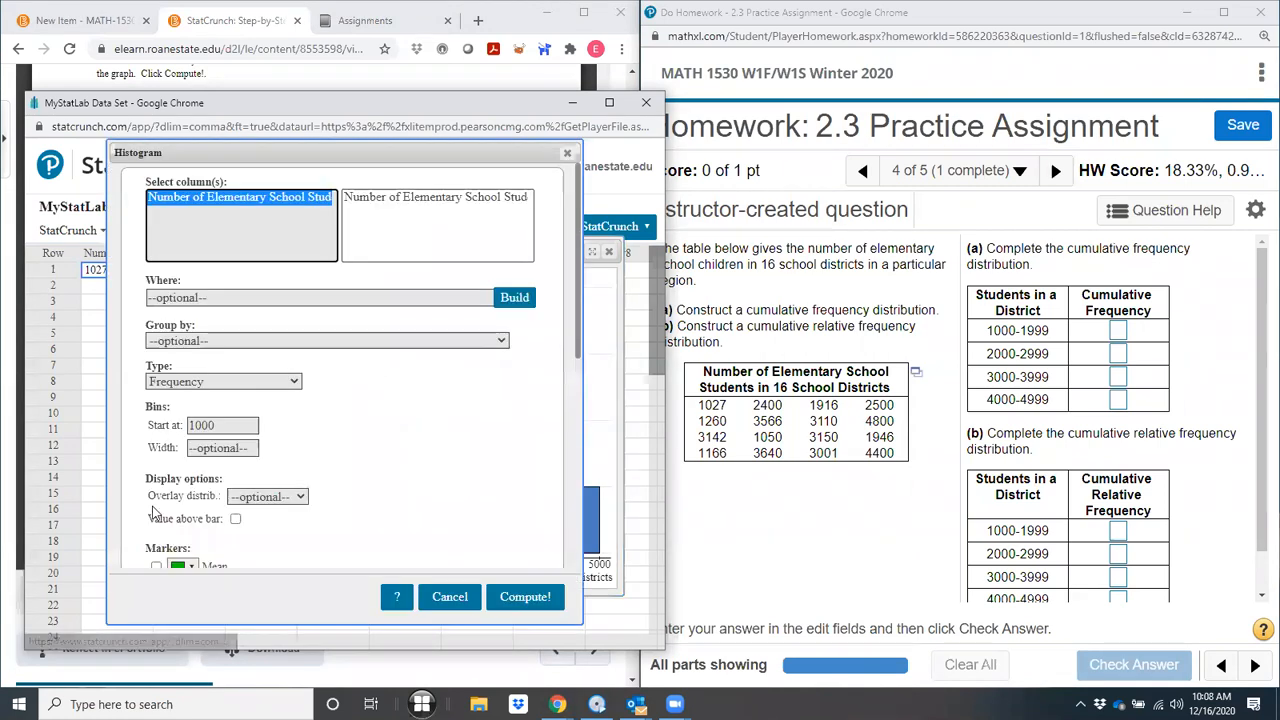
left_click(216, 447)
type("0")
key("BackSpace")
type("1000")
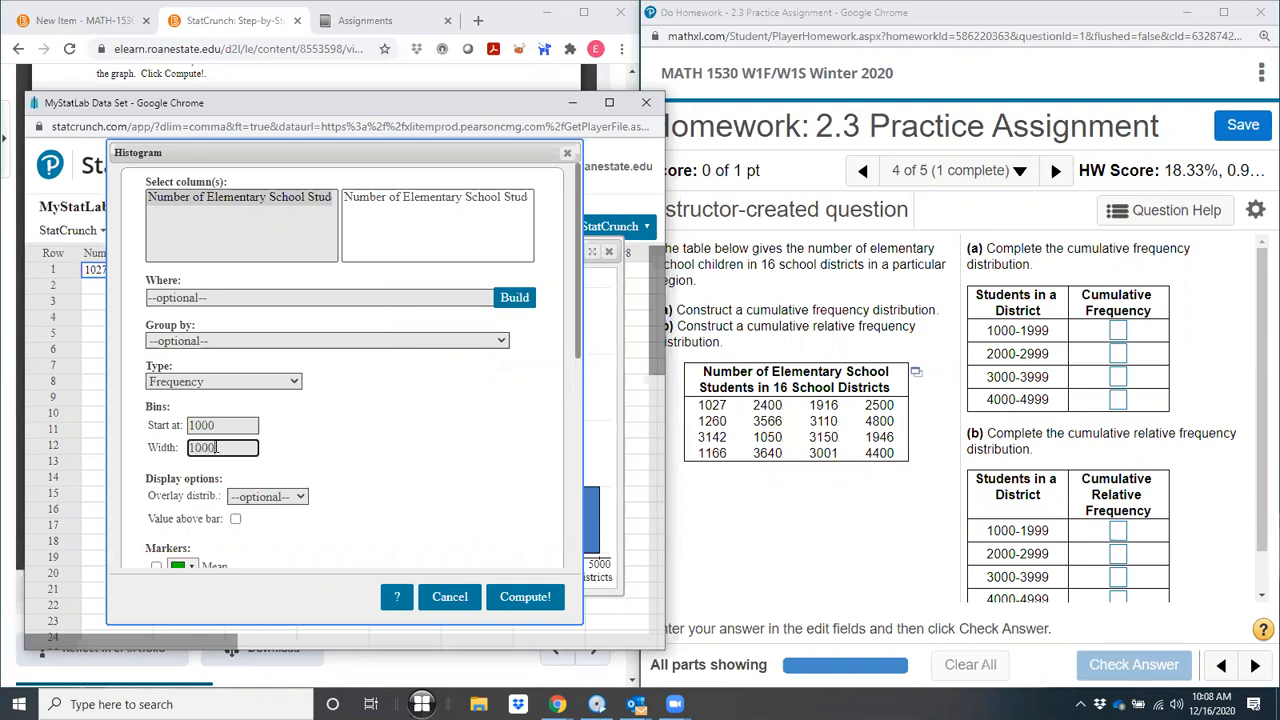
left_click(538, 600)
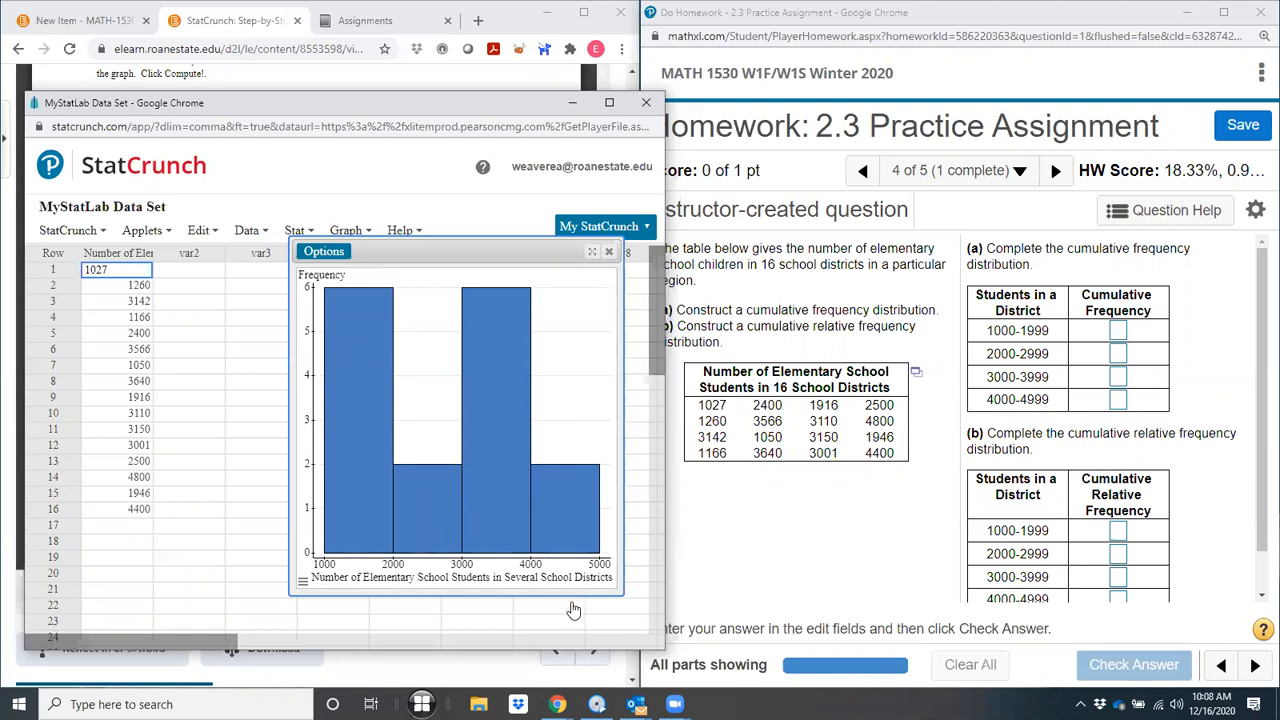
Step: Read the first two histogram bars and enter cumulative frequencies 6 for 1000-1999 and 8 for 2000-2999 in part (a)
mouse_move(362, 381)
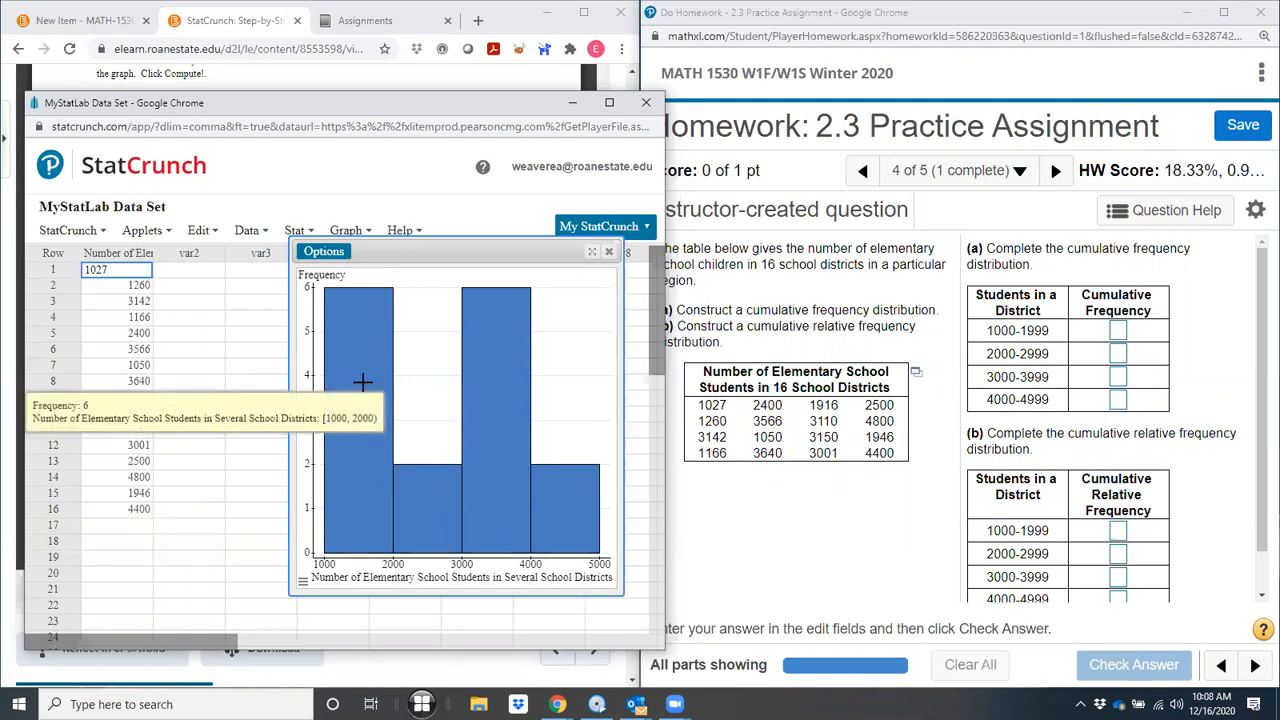
left_click(1120, 332)
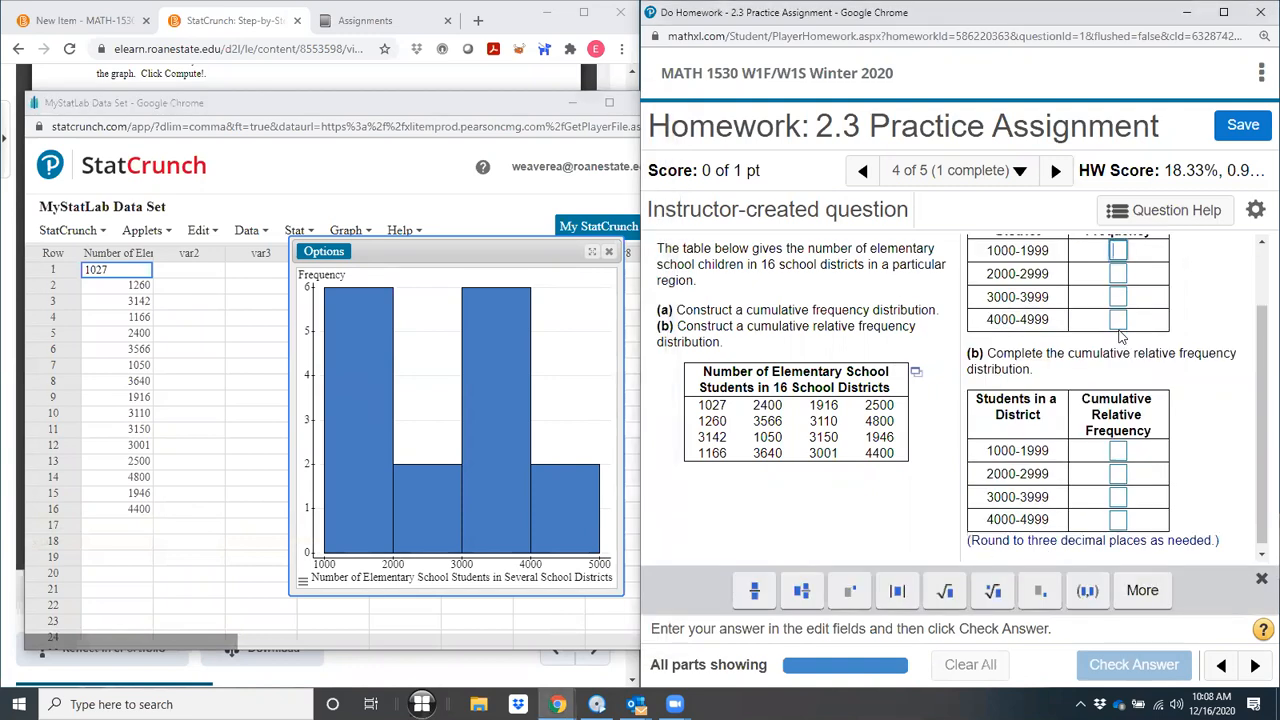
scroll(1120, 337, "up", 1)
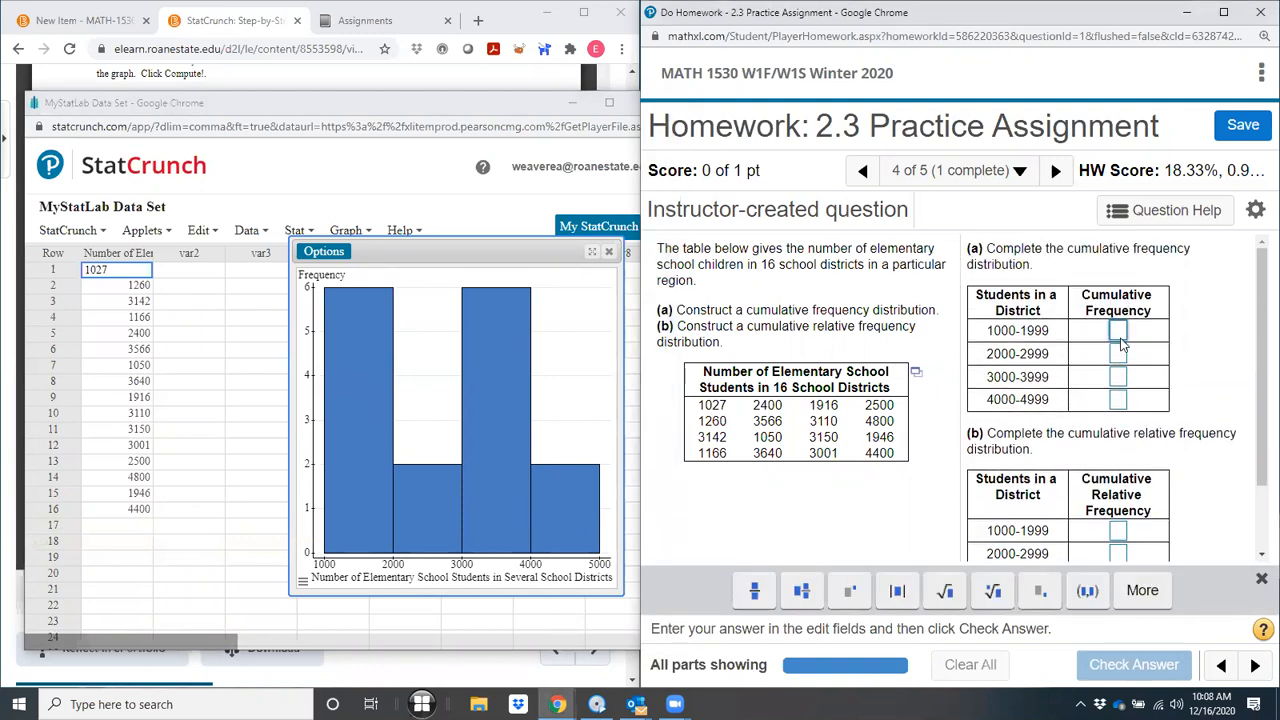
type("6")
scroll(1122, 344, "down", 1)
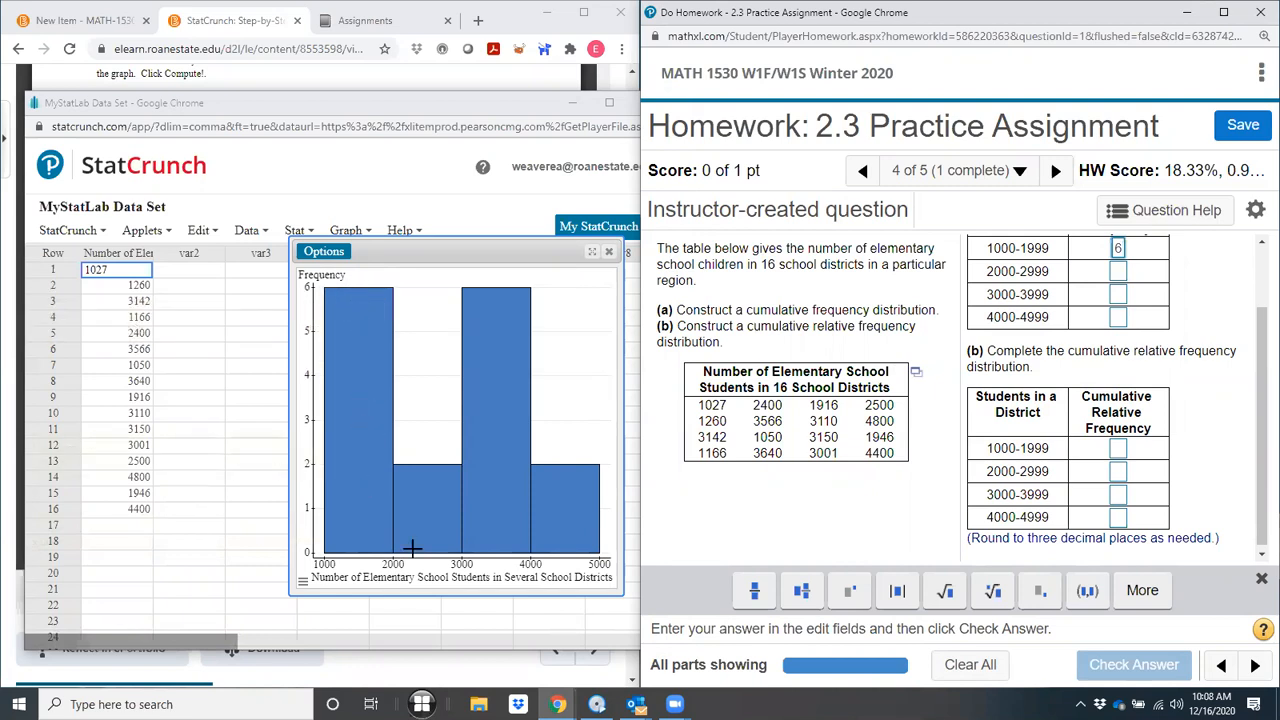
mouse_move(427, 520)
mouse_move(415, 498)
left_click(1118, 271)
type("8")
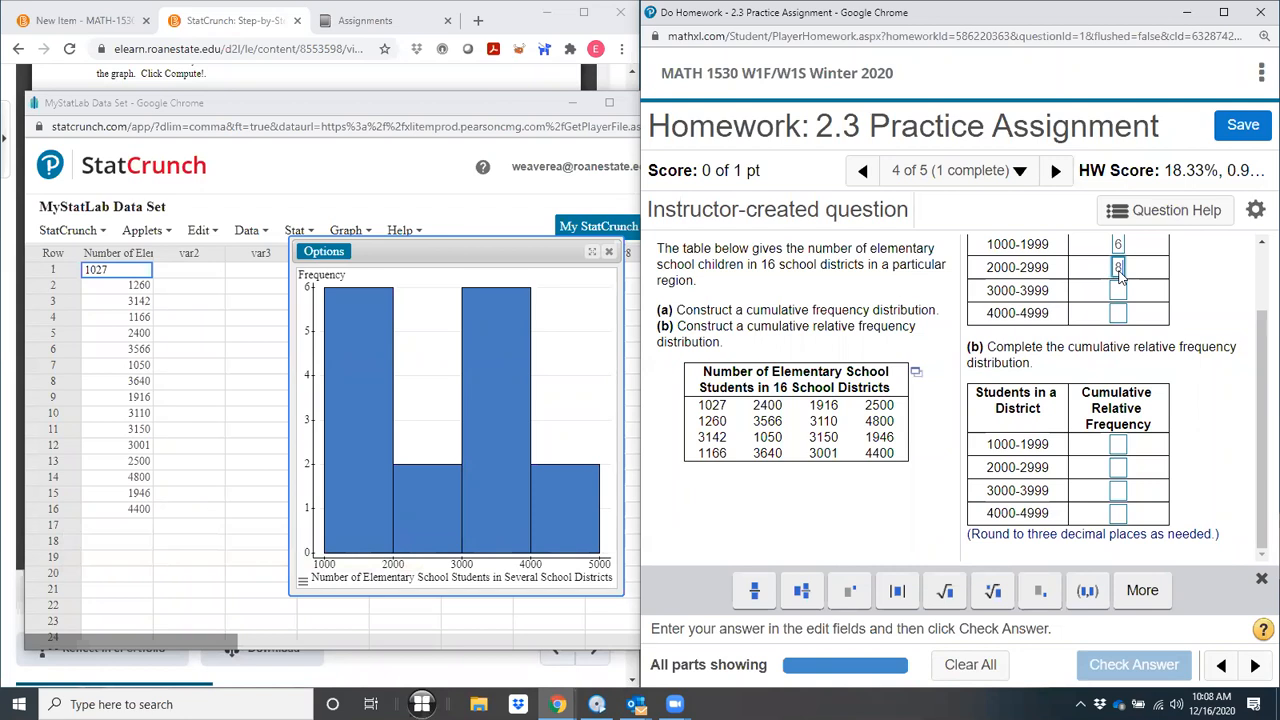
Step: Enter cumulative frequencies 14 for 3000-3999 and 16 for 4000-4999 in part (a), using the last two histogram bars
left_click(1119, 294)
mouse_move(511, 408)
type("14")
key("Tab")
mouse_move(568, 507)
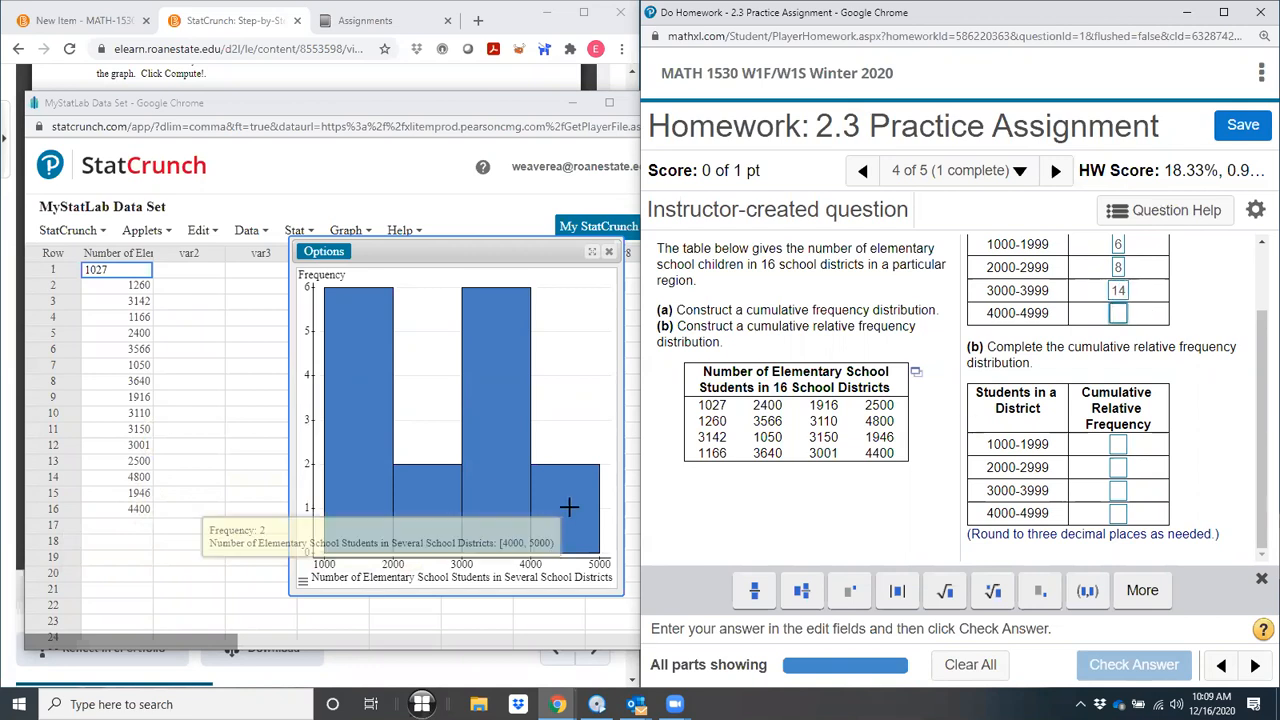
type("16")
scroll(1148, 320, "up", 1)
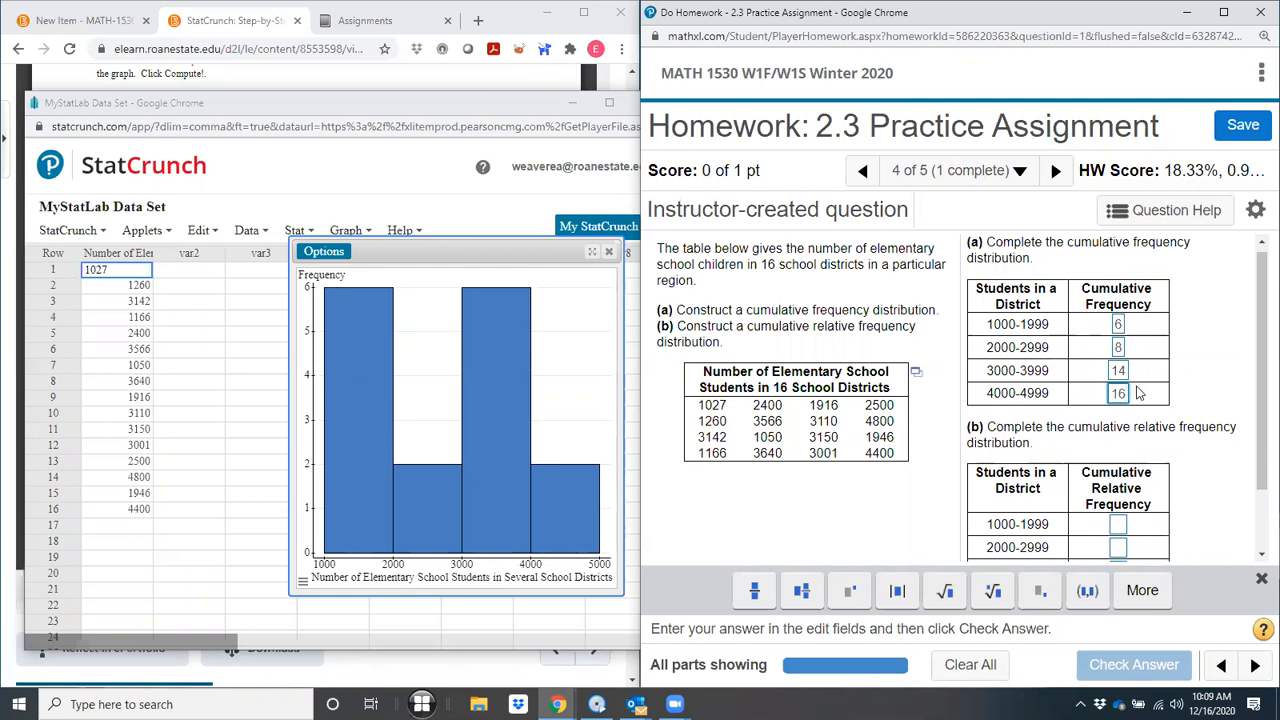
Step: Enter 1 as the cumulative relative frequency for the 4000-4999 class in part (b)
scroll(1137, 393, "down", 1)
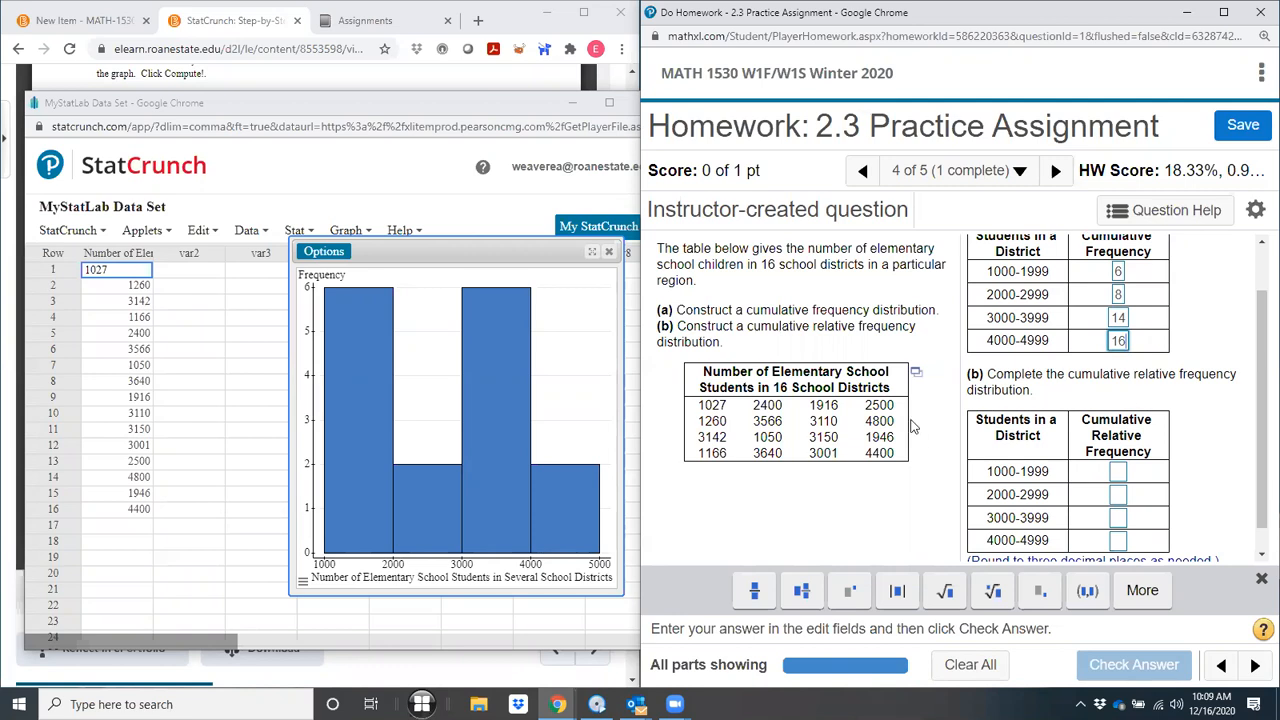
scroll(1150, 340, "up", 1)
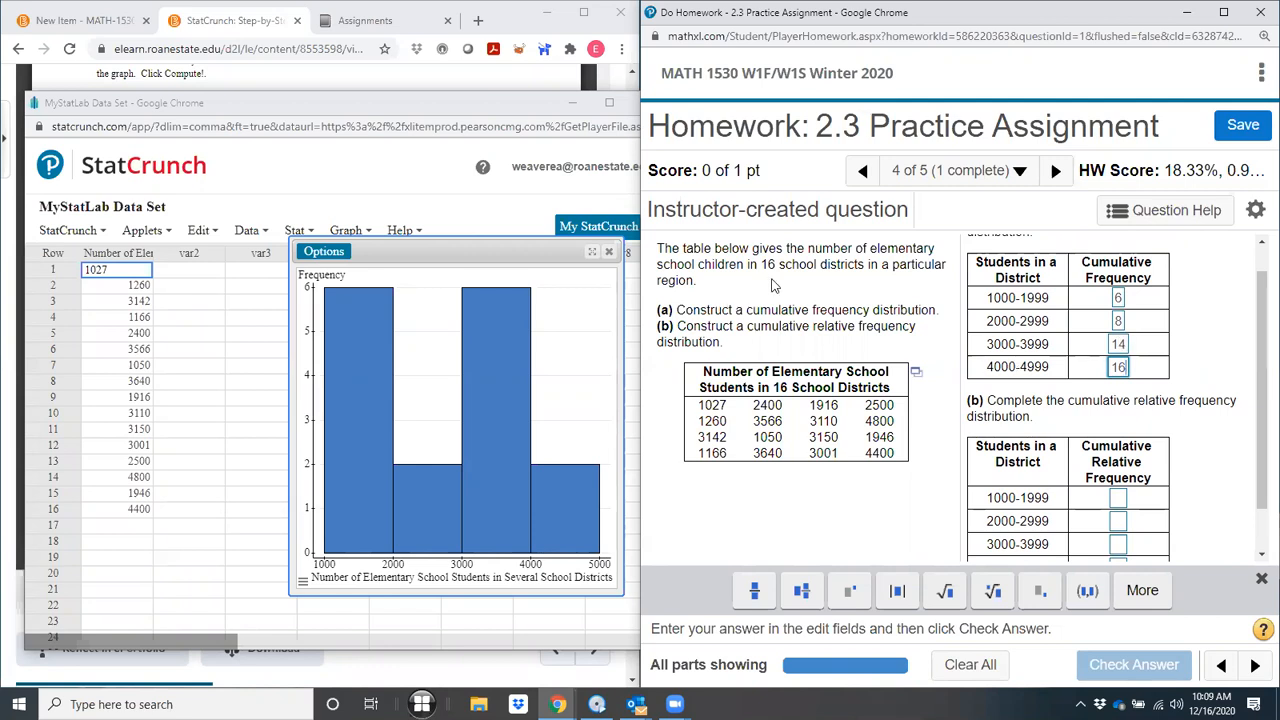
scroll(1110, 481, "down", 1)
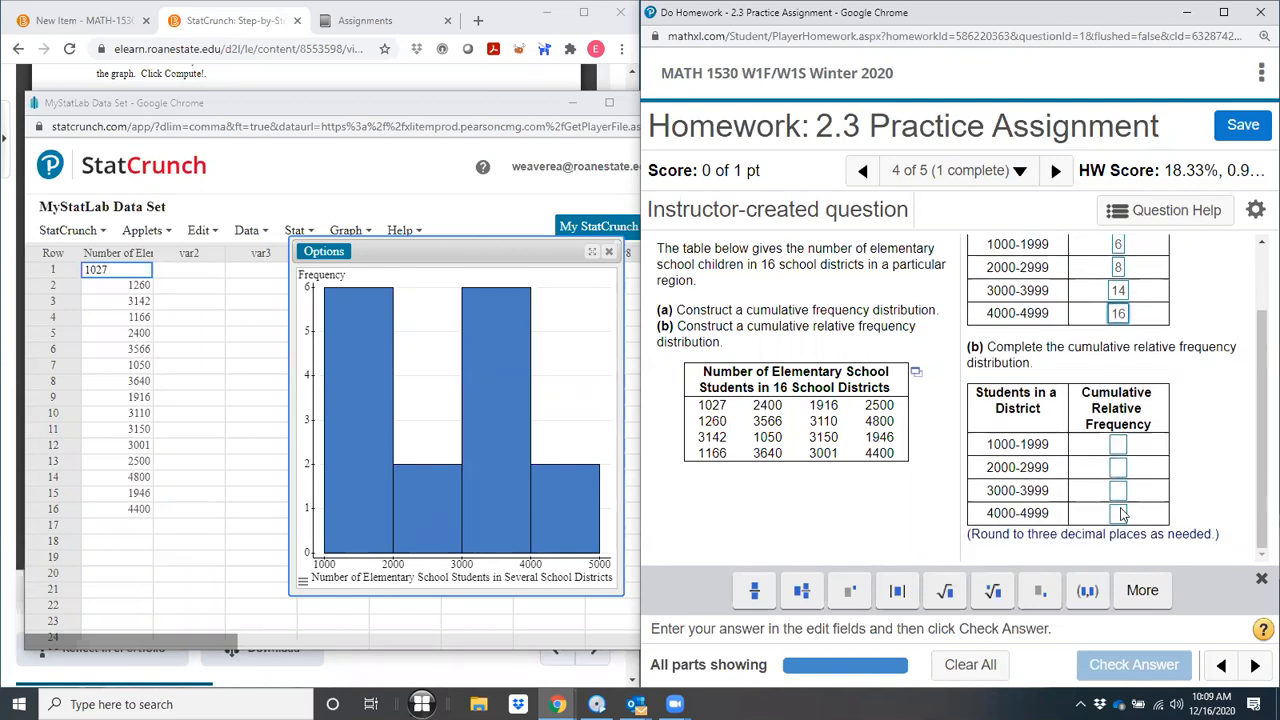
left_click(1118, 515)
type("1")
scroll(1090, 440, "up", 1)
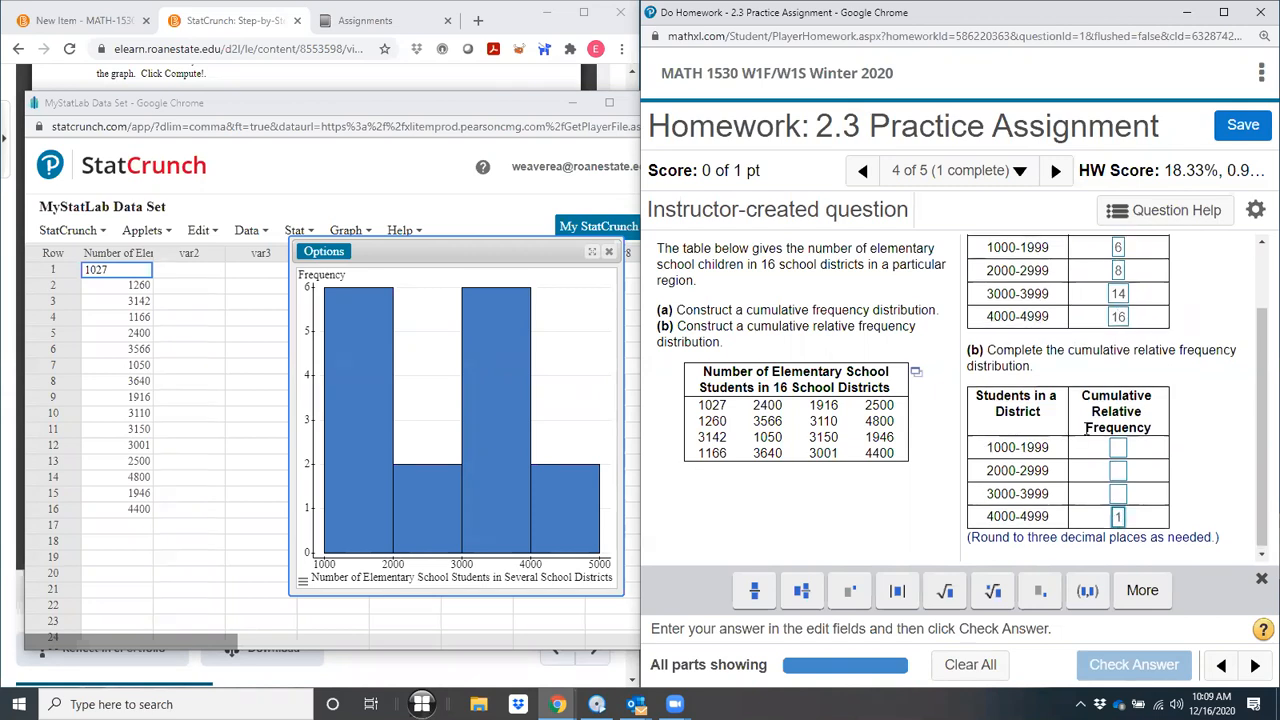
scroll(1086, 430, "down", 1)
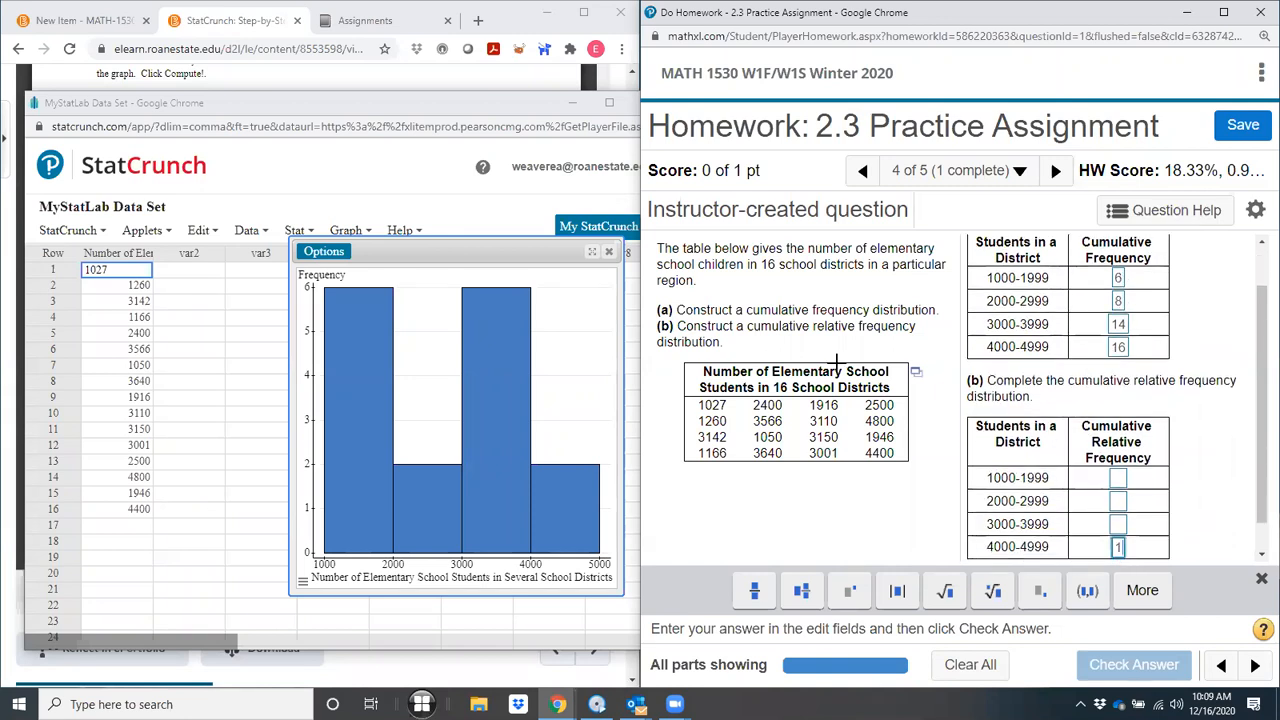
Step: Close the histogram and enter the class limits 1000, 2000, 3000, 4000 and 5000 down the var3 column
left_click(600, 262)
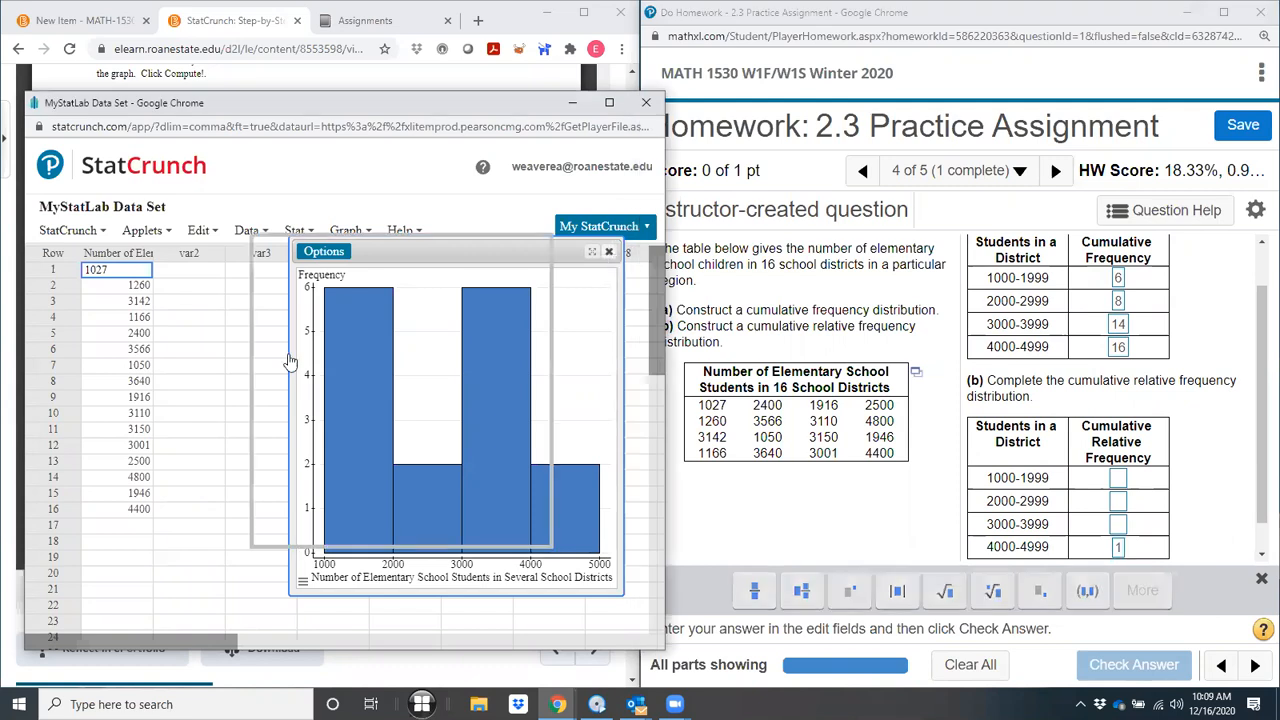
left_click(258, 269)
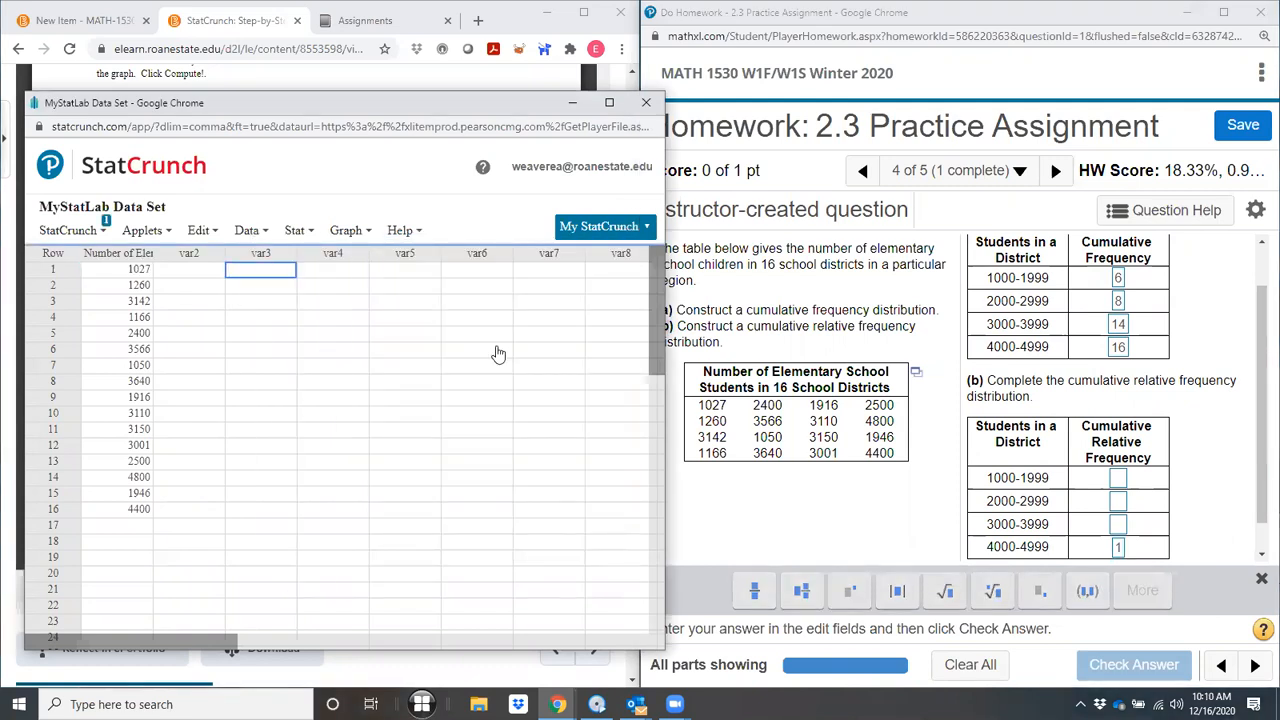
type("1000")
key("Return")
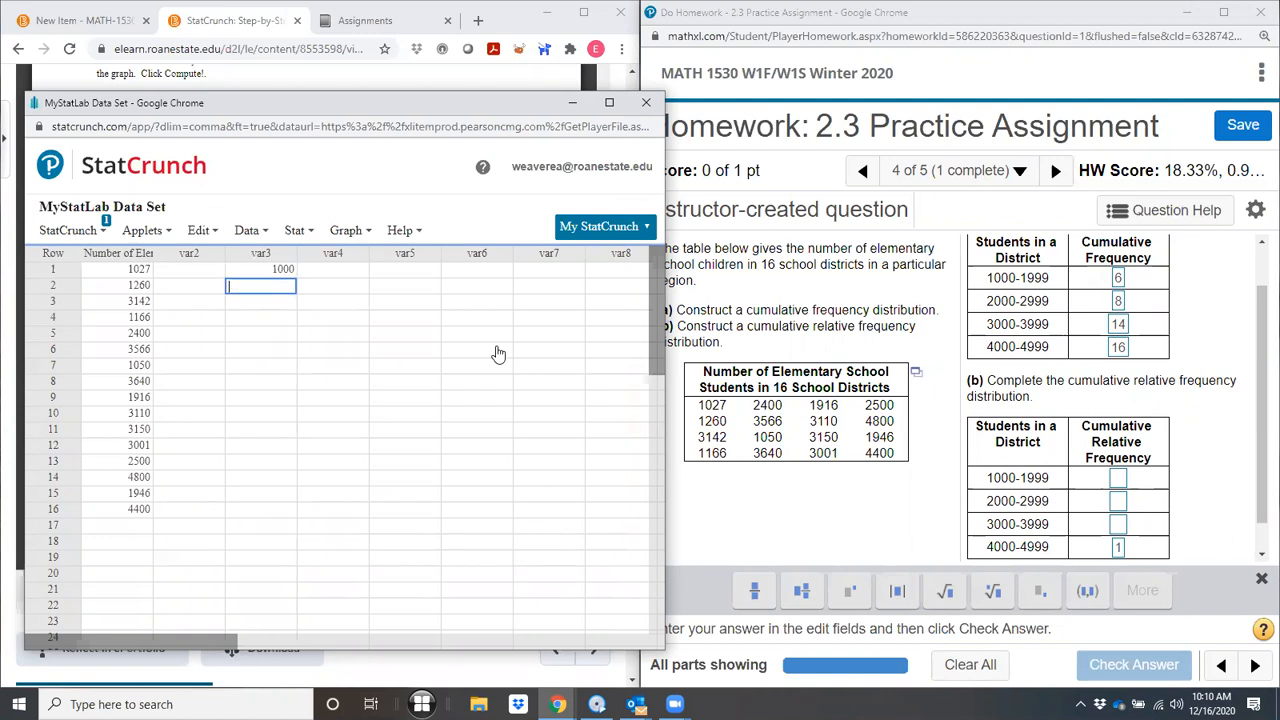
type("2000")
key("Return")
type("3000")
key("Return")
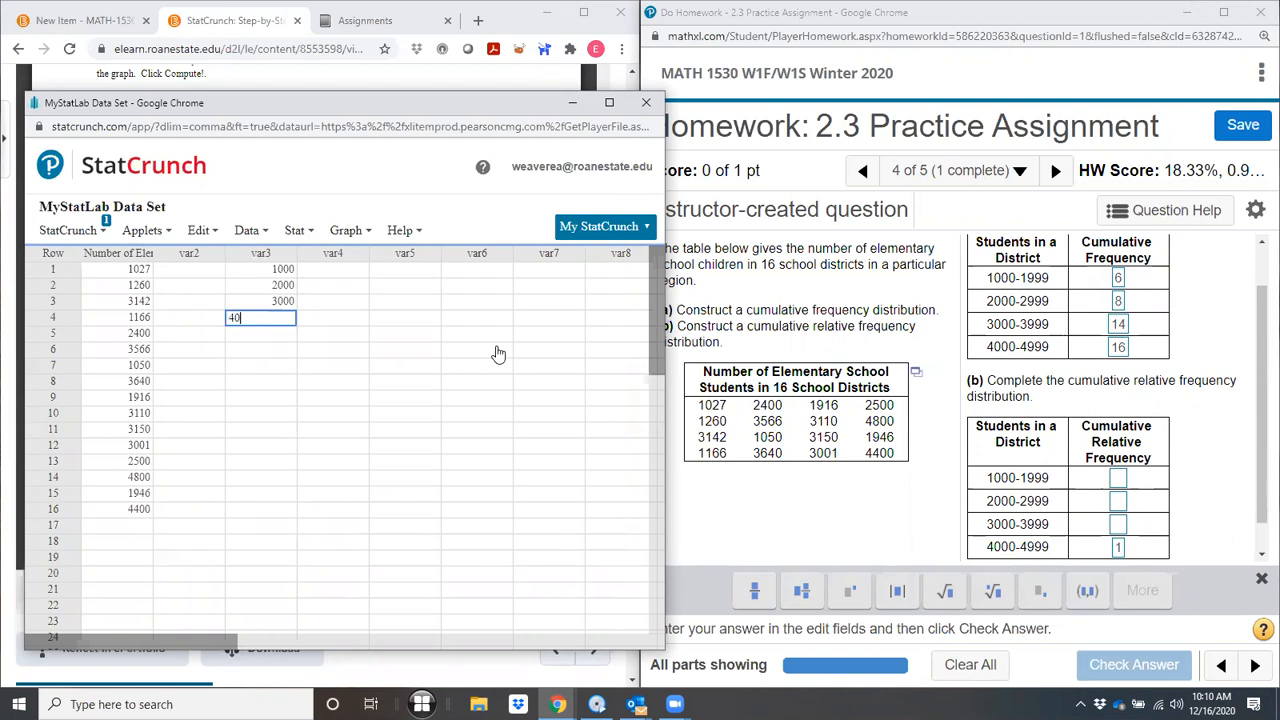
key("Return")
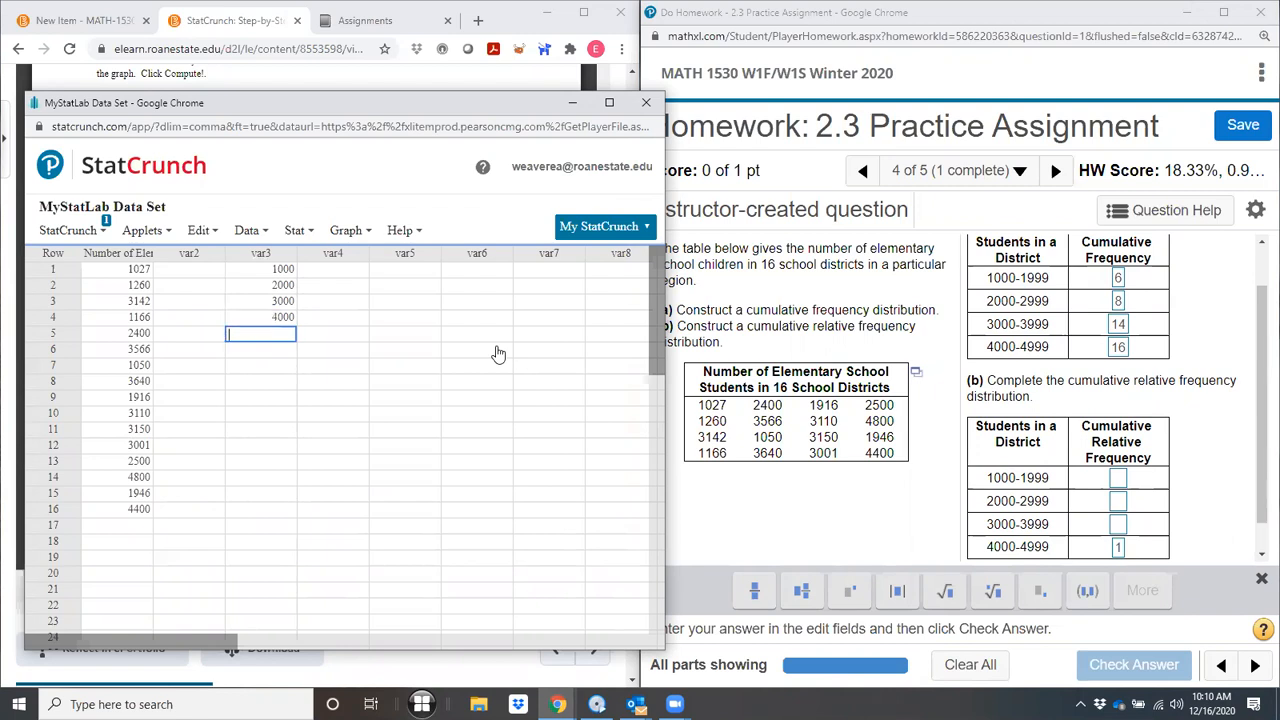
left_click(340, 269)
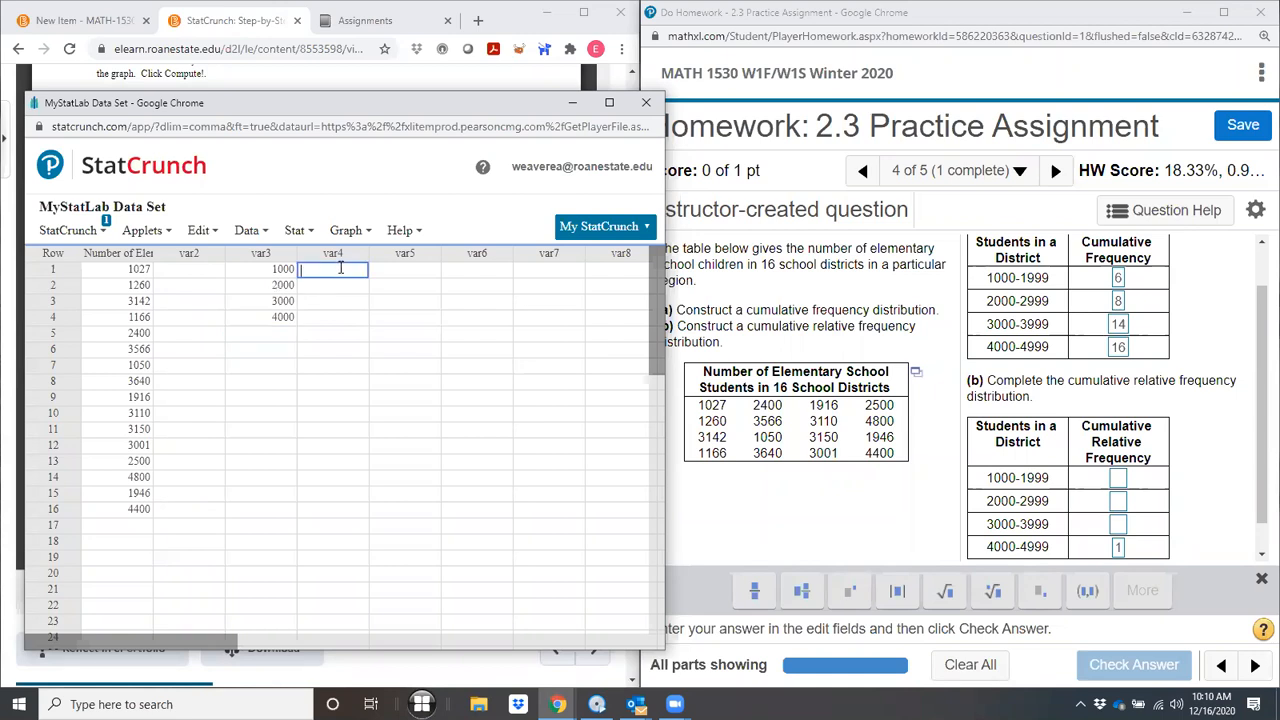
left_click(268, 336)
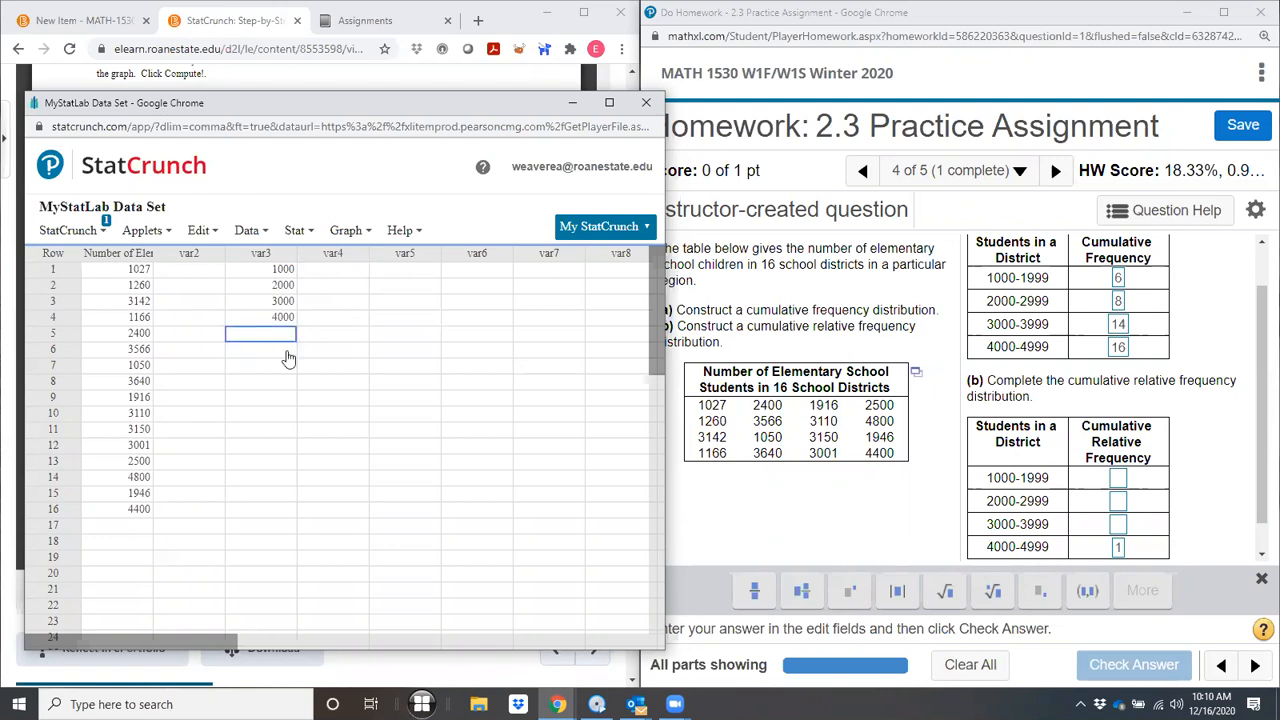
type("5000")
key("Return")
Step: Enter the cumulative frequencies 0, 6, 8, 14 and 16 down the var4 column
left_click(340, 270)
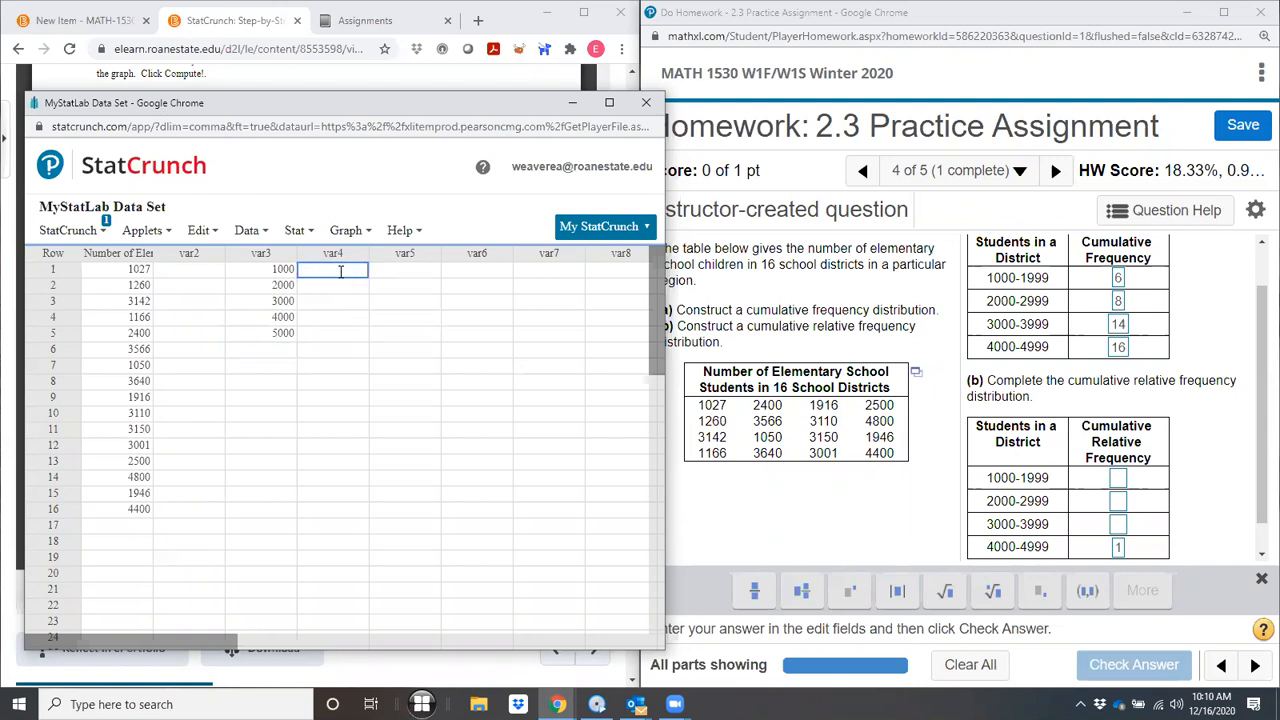
type("0")
key("Return")
type("6")
key("Return")
key("Return")
key("Return")
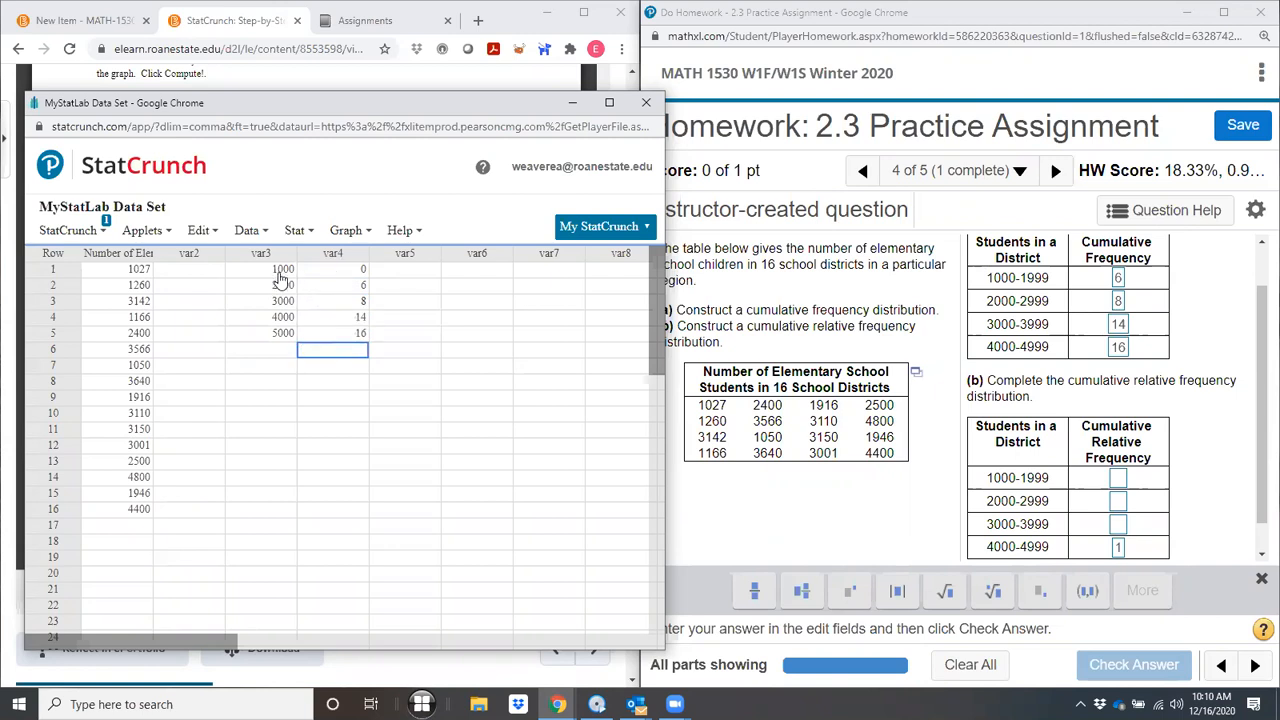
Step: Check the Ogives instructions in the step-by-step document for the graph type and return to the StatCrunch data set
left_click(358, 233)
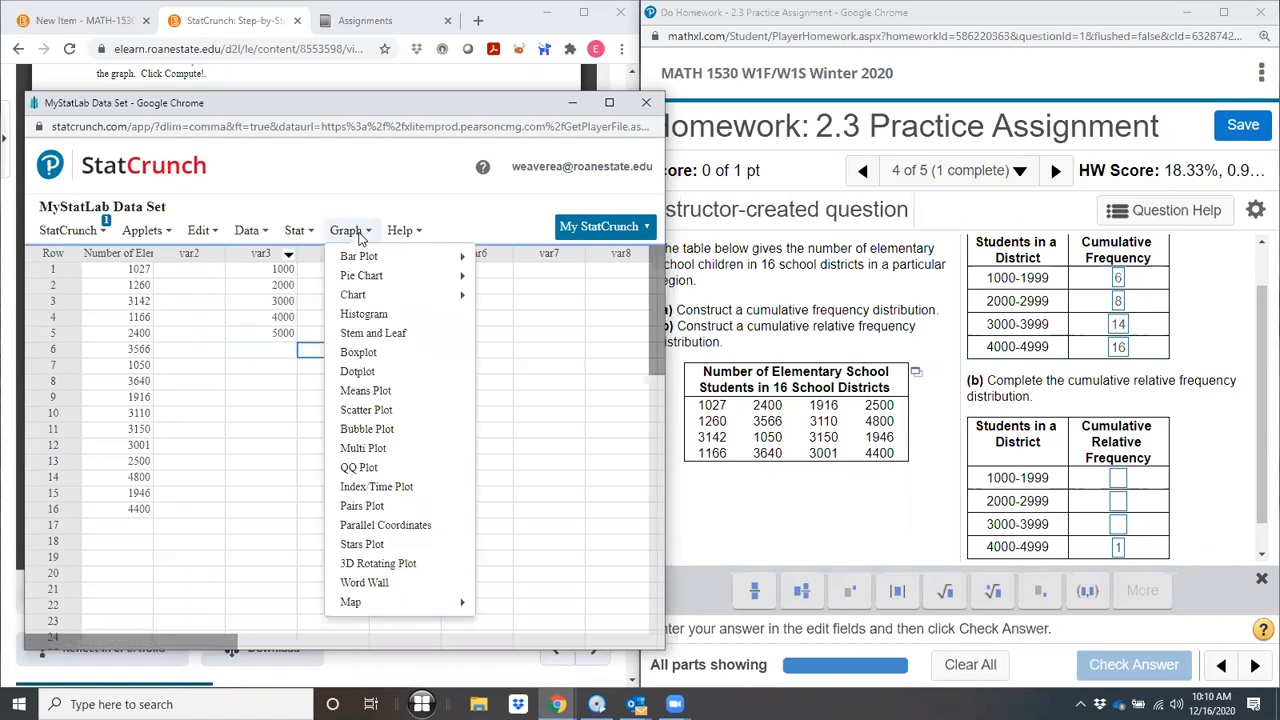
left_click(365, 658)
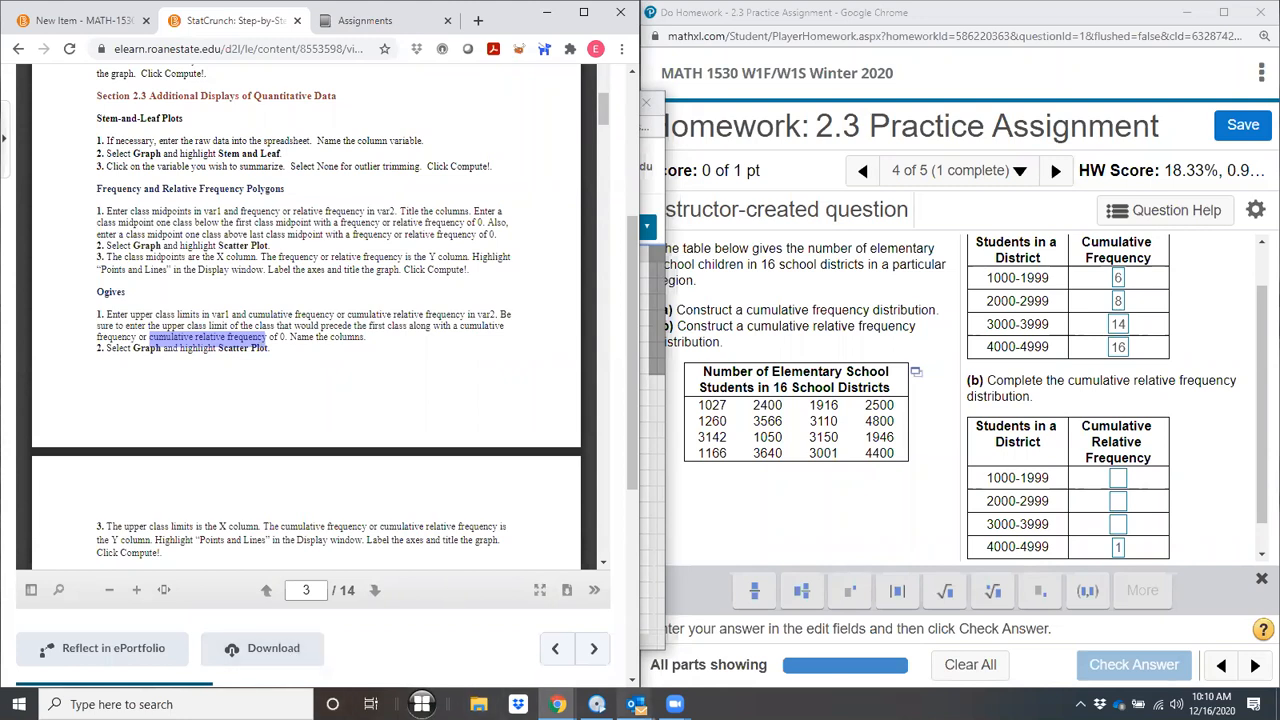
mouse_move(636, 704)
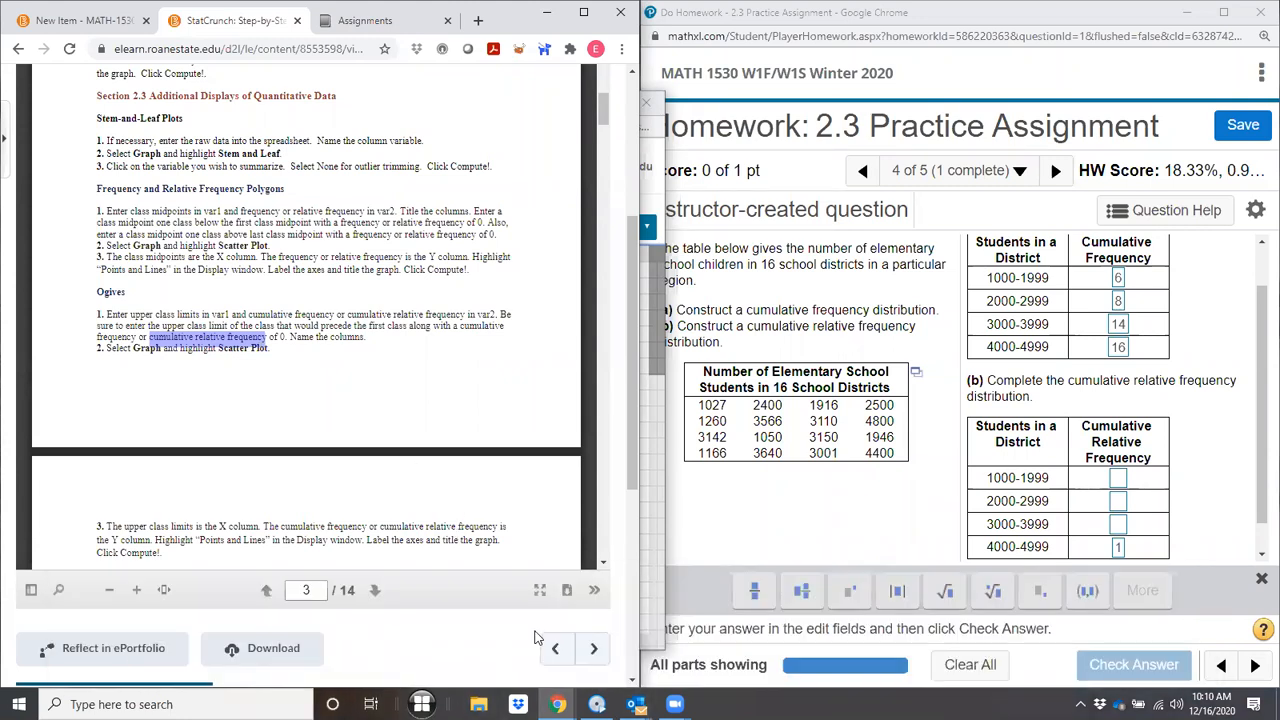
mouse_move(557, 704)
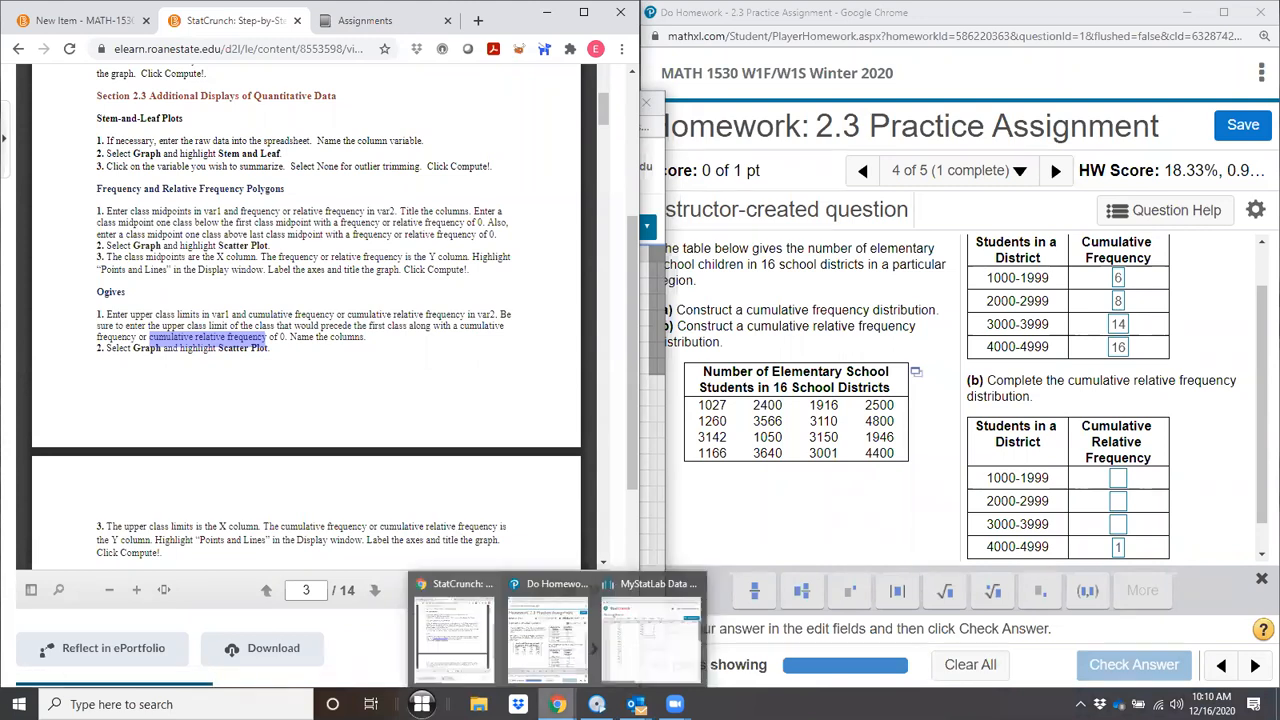
left_click(653, 661)
Step: Set up a scatter plot with var3 as the X variable and var4 as the Y variable
left_click(298, 230)
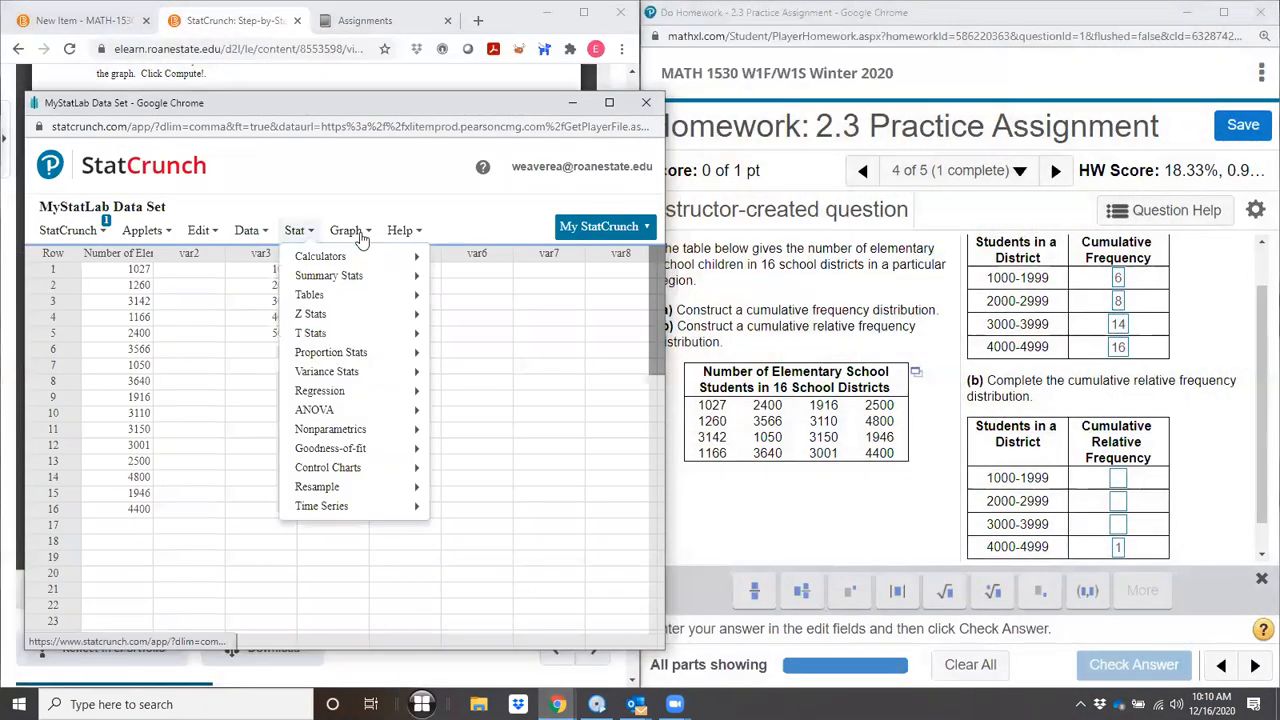
left_click(350, 230)
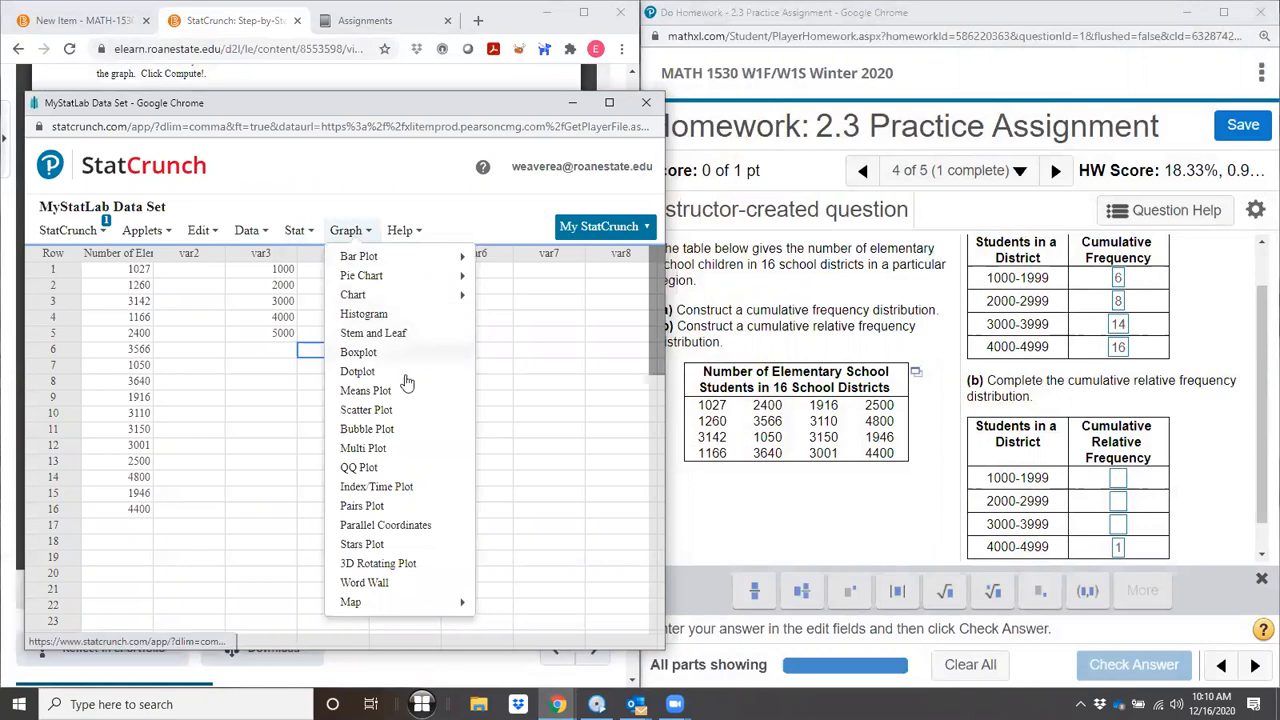
left_click(410, 412)
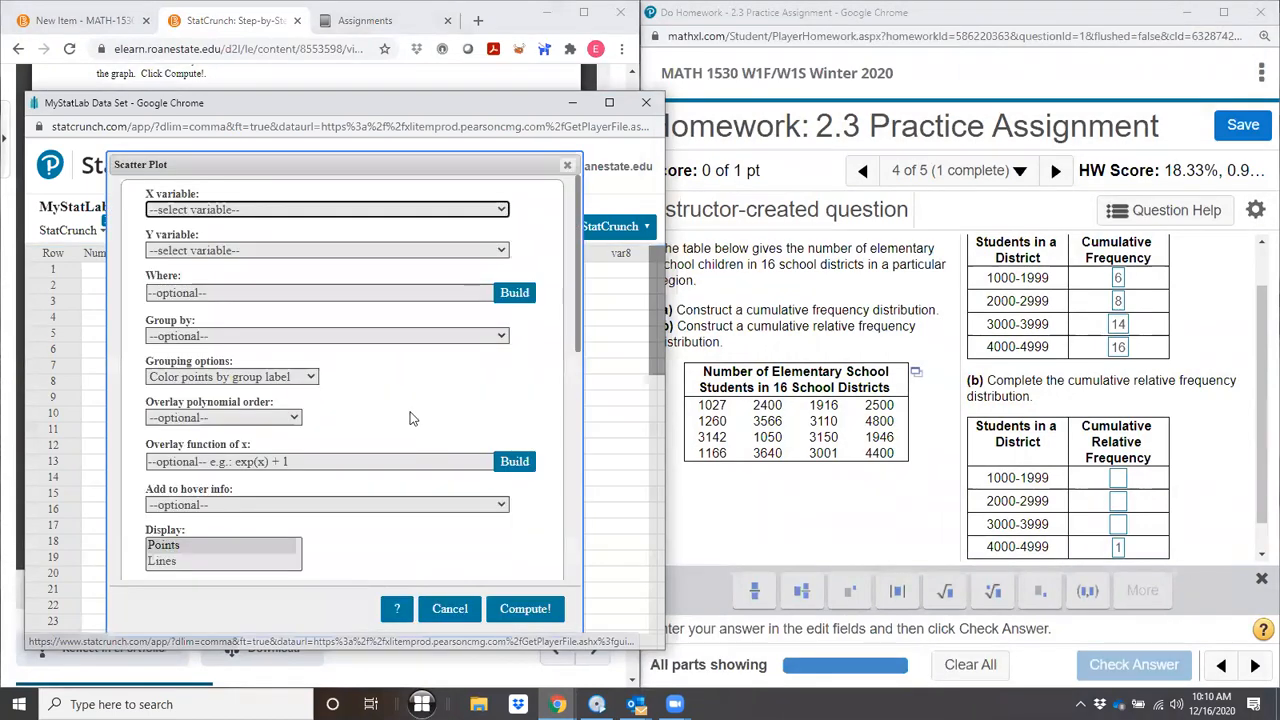
left_click(230, 210)
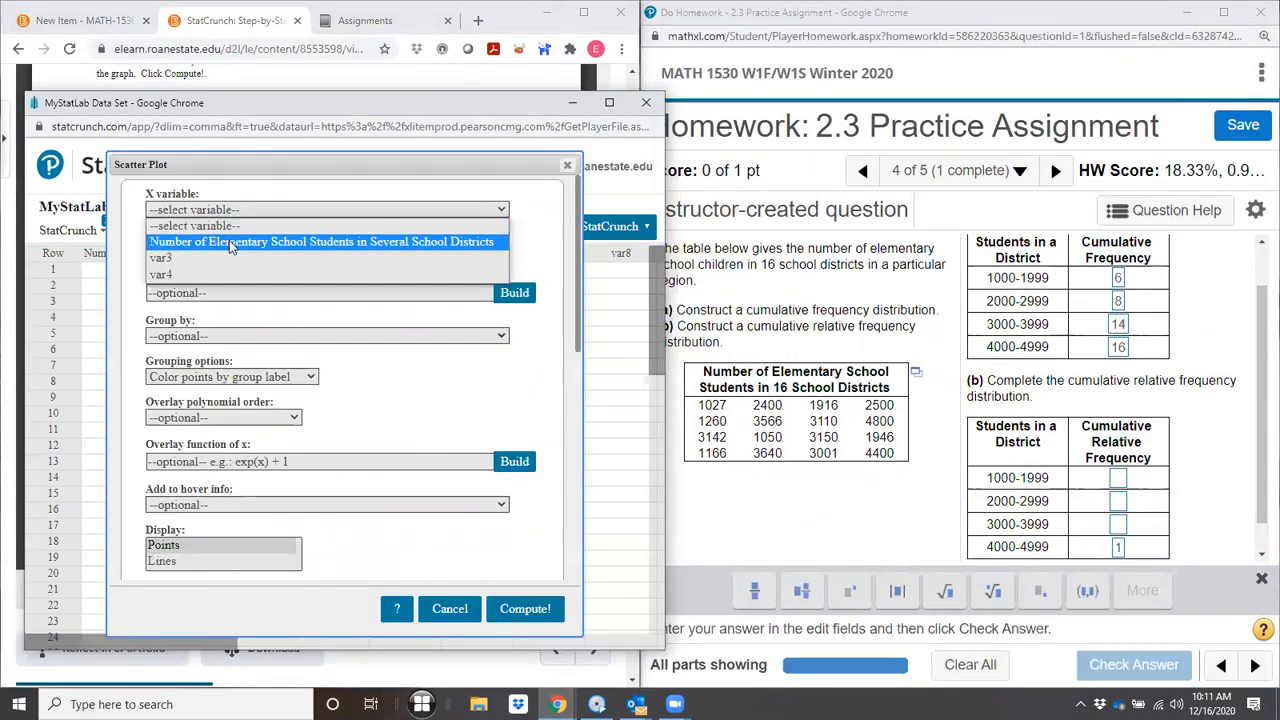
left_click(232, 248)
left_click(232, 250)
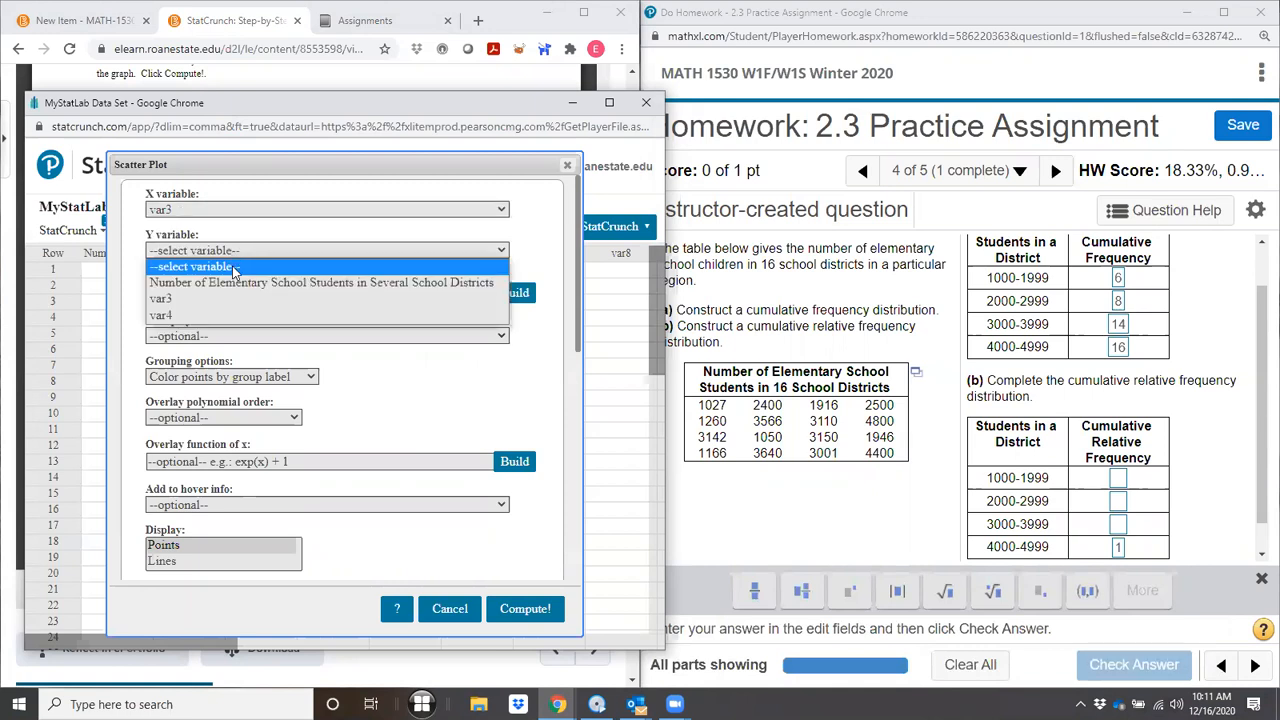
left_click(243, 314)
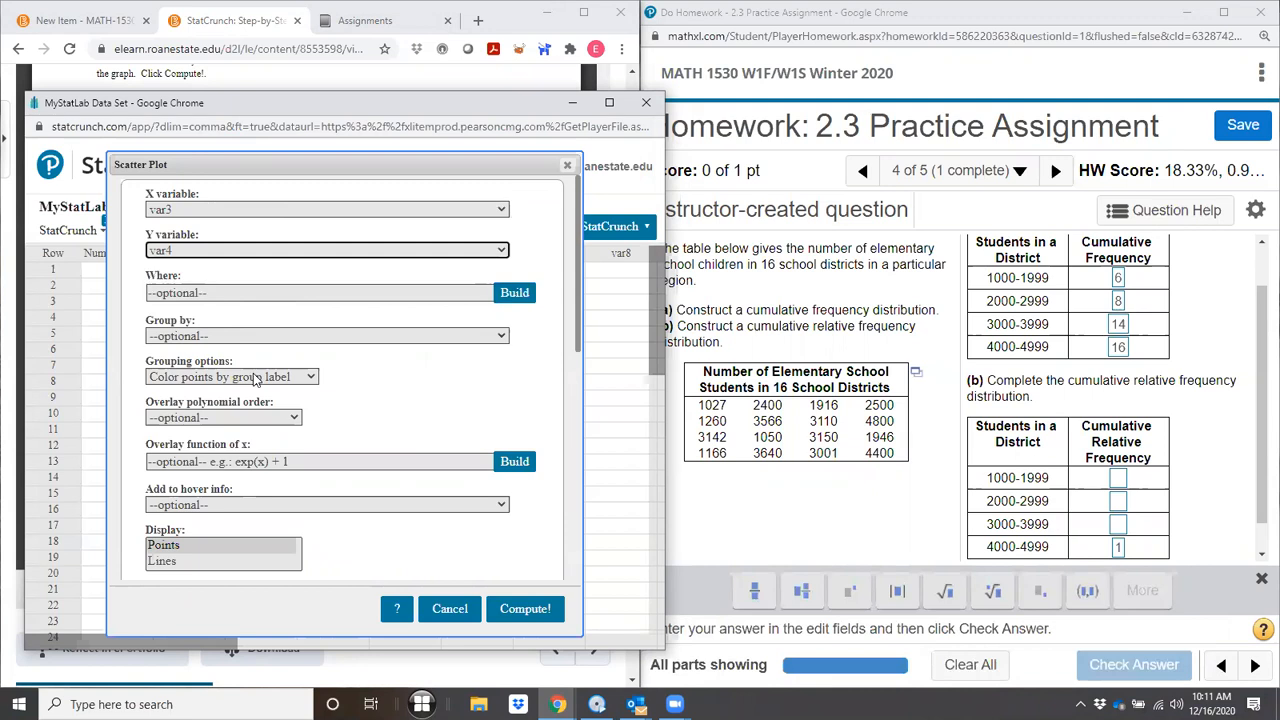
left_click(260, 419)
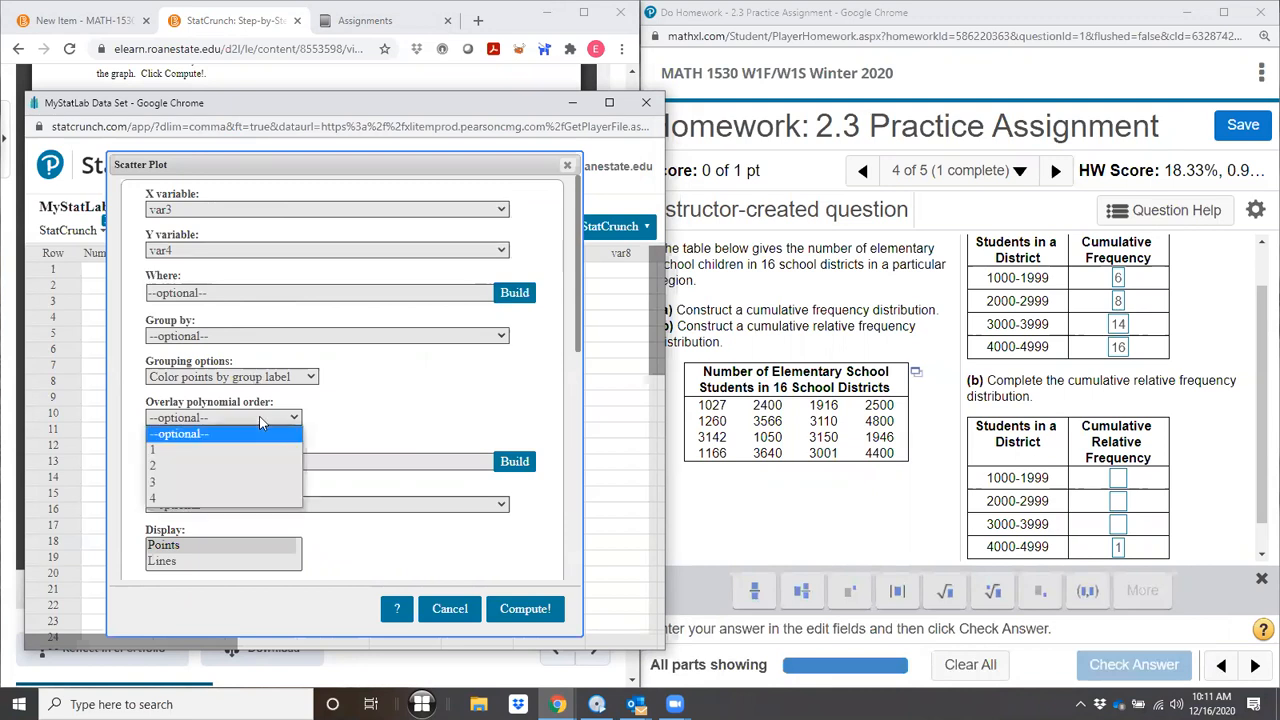
left_click(314, 421)
Step: Check the Ogives instructions in the step-by-step document for the display setting and return to the scatter plot settings
scroll(320, 432, "down", 3)
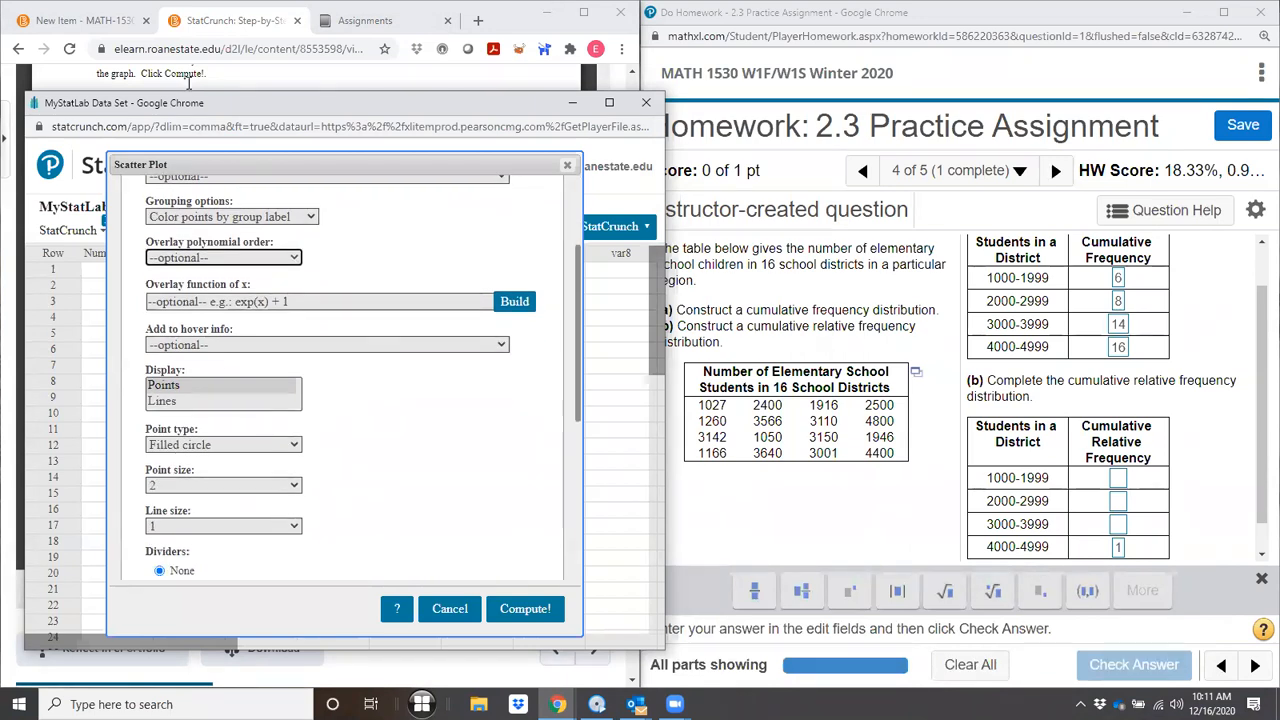
left_click(235, 75)
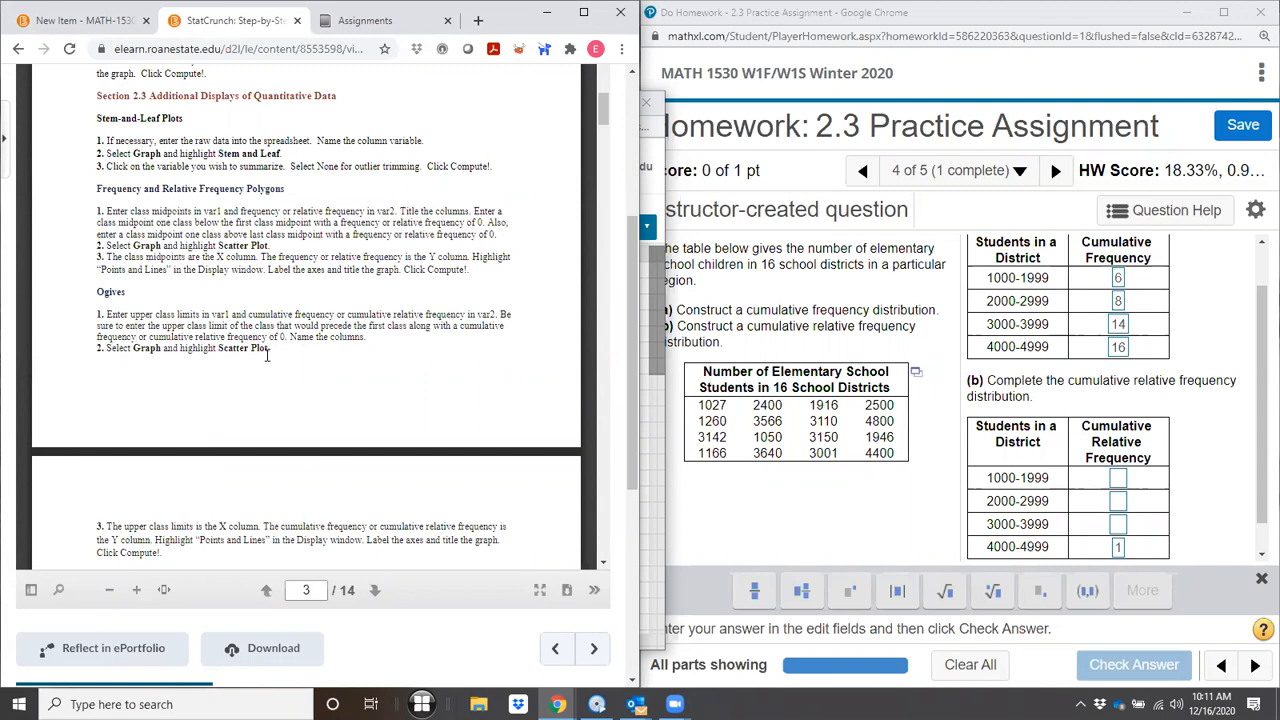
scroll(271, 410, "down", 3)
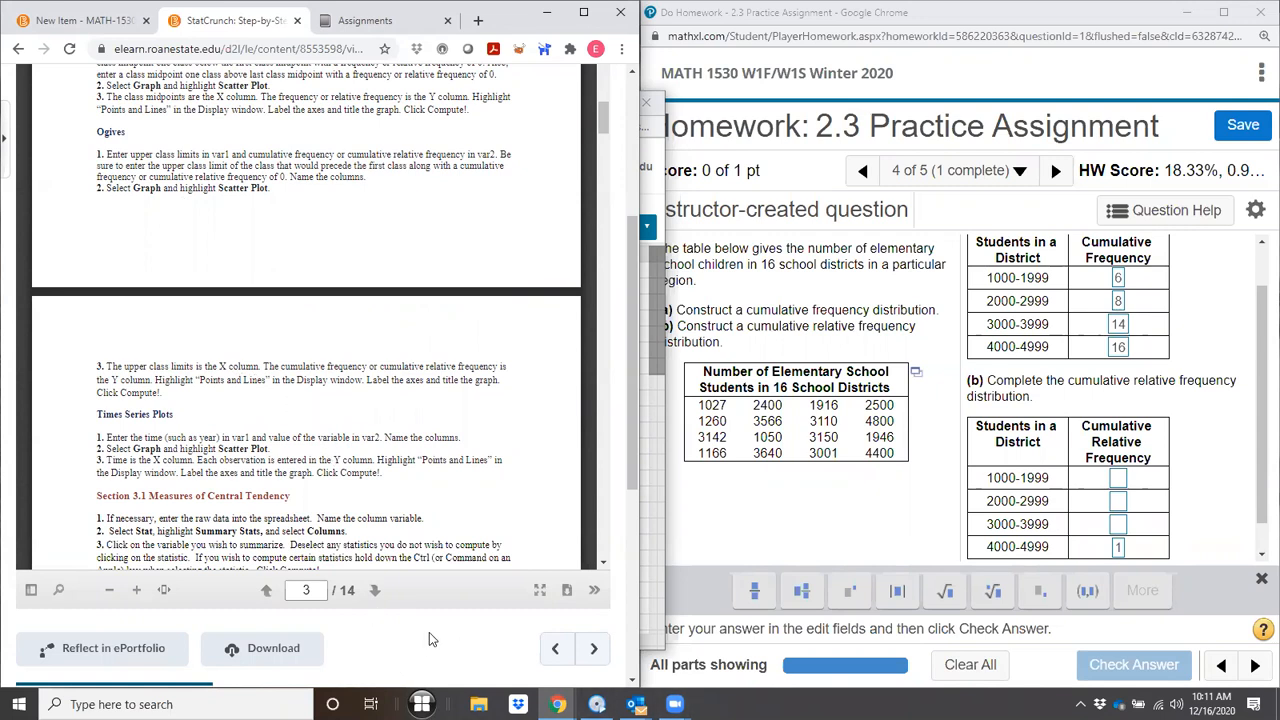
left_click(652, 356)
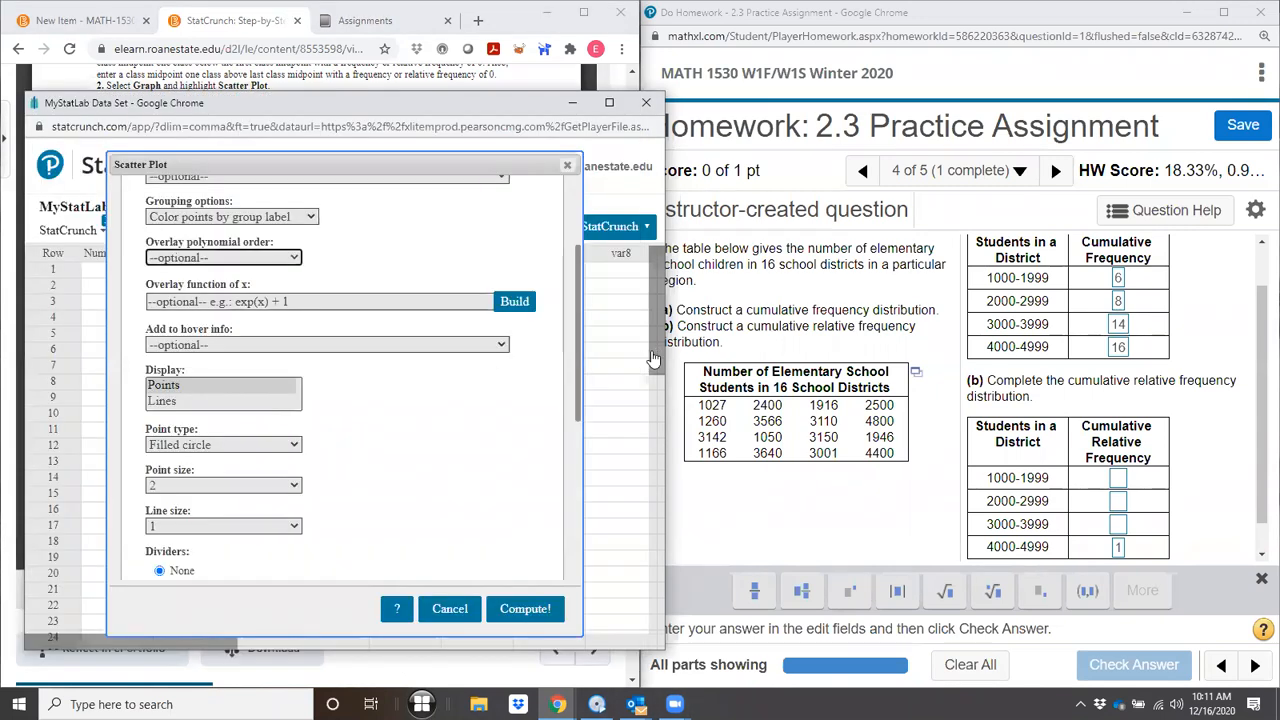
Step: Compute the cumulative frequency ogive with both Points and Lines displayed, and close the resulting graph
left_click(167, 403, "ctrl")
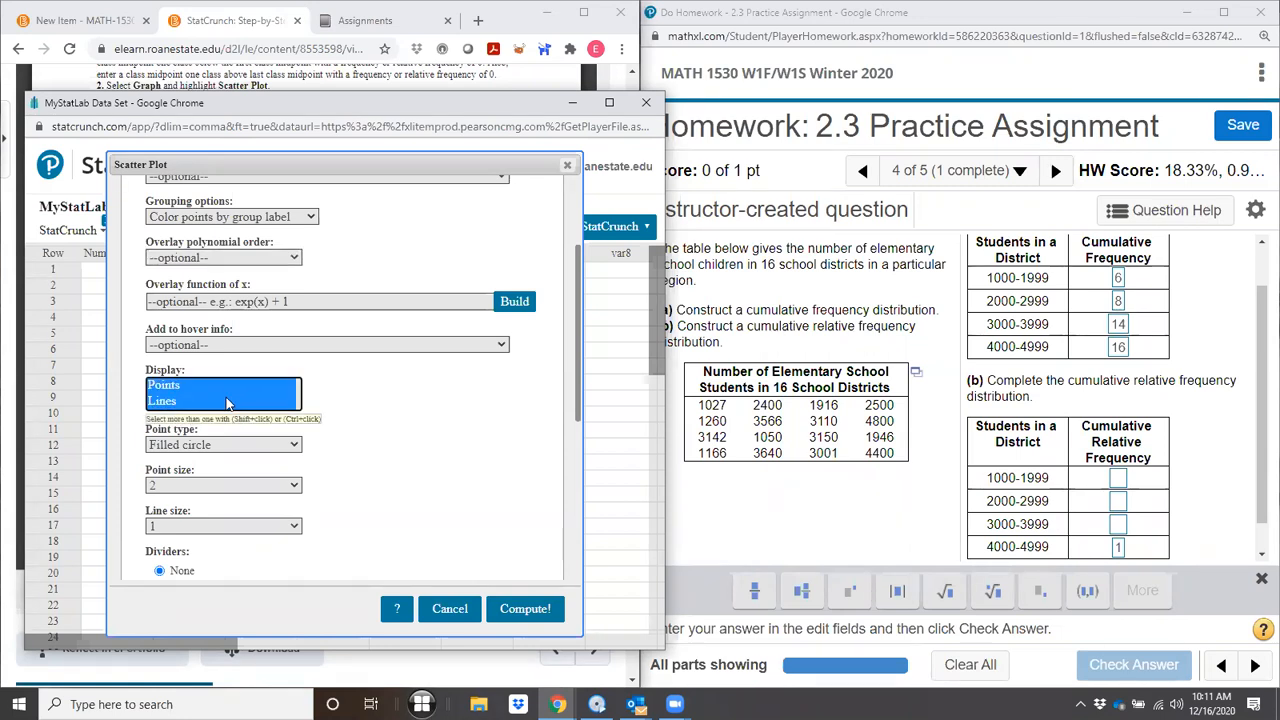
left_click(527, 610)
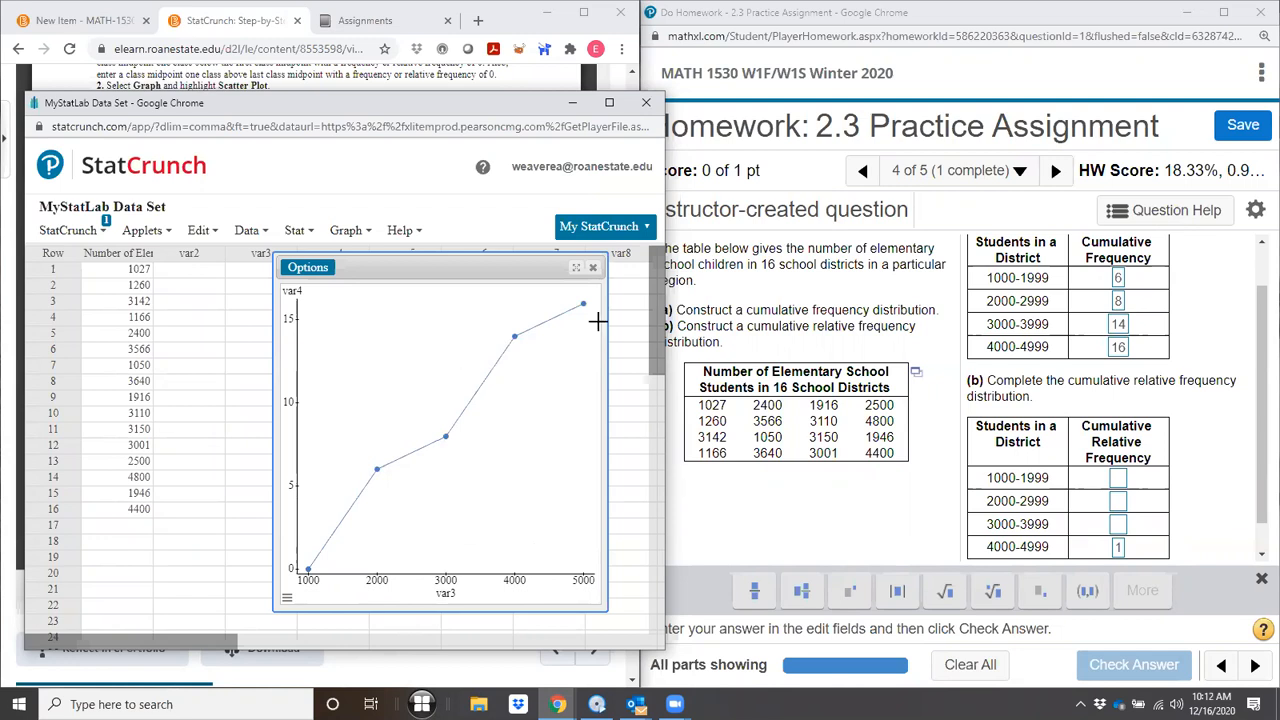
left_click(594, 268)
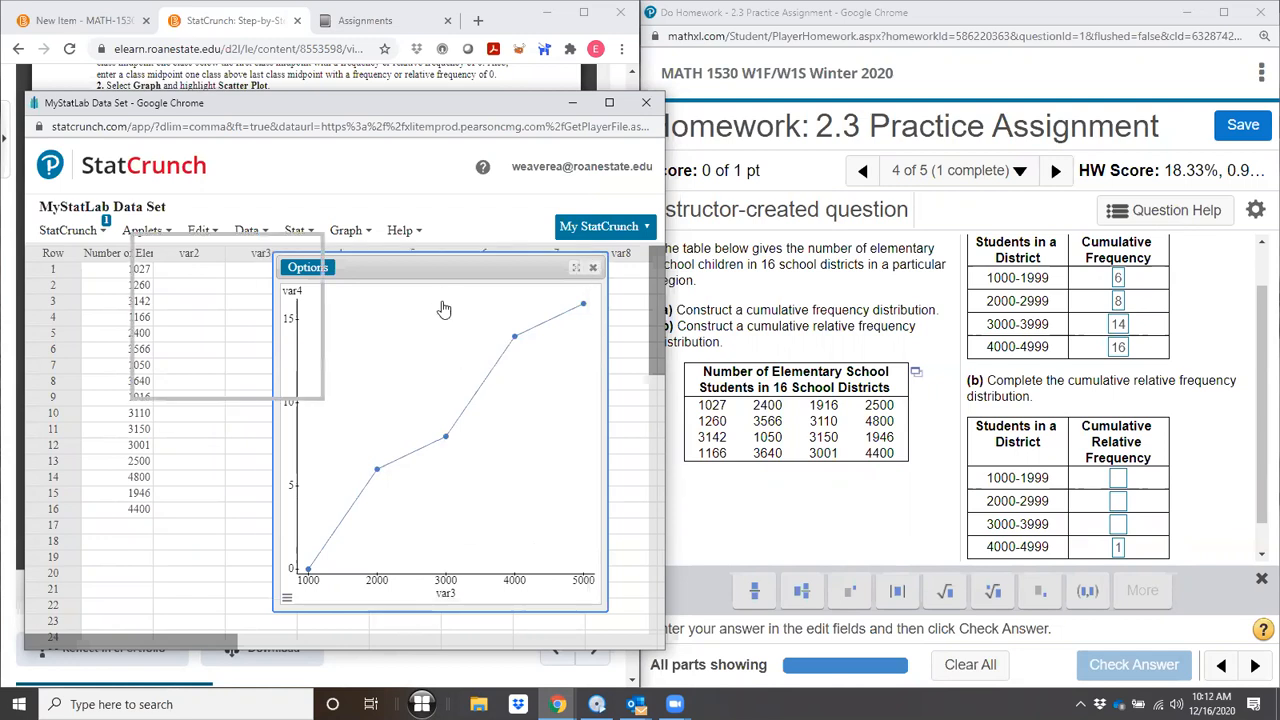
Step: Enter the cumulative relative frequencies 0, 6/16, 8/16, 14/16 and 16/16 in the var5 column
left_click(403, 270)
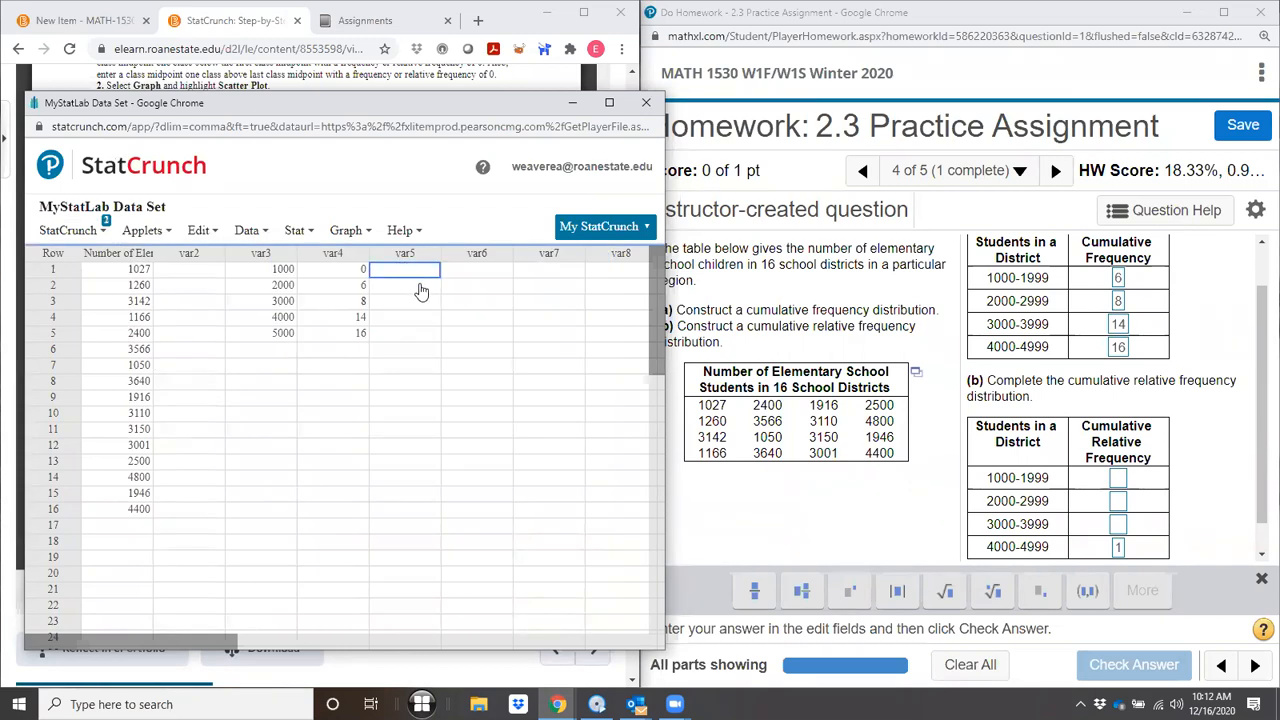
left_click(416, 286)
key("Return")
key("Return")
type("14/16")
key("Return")
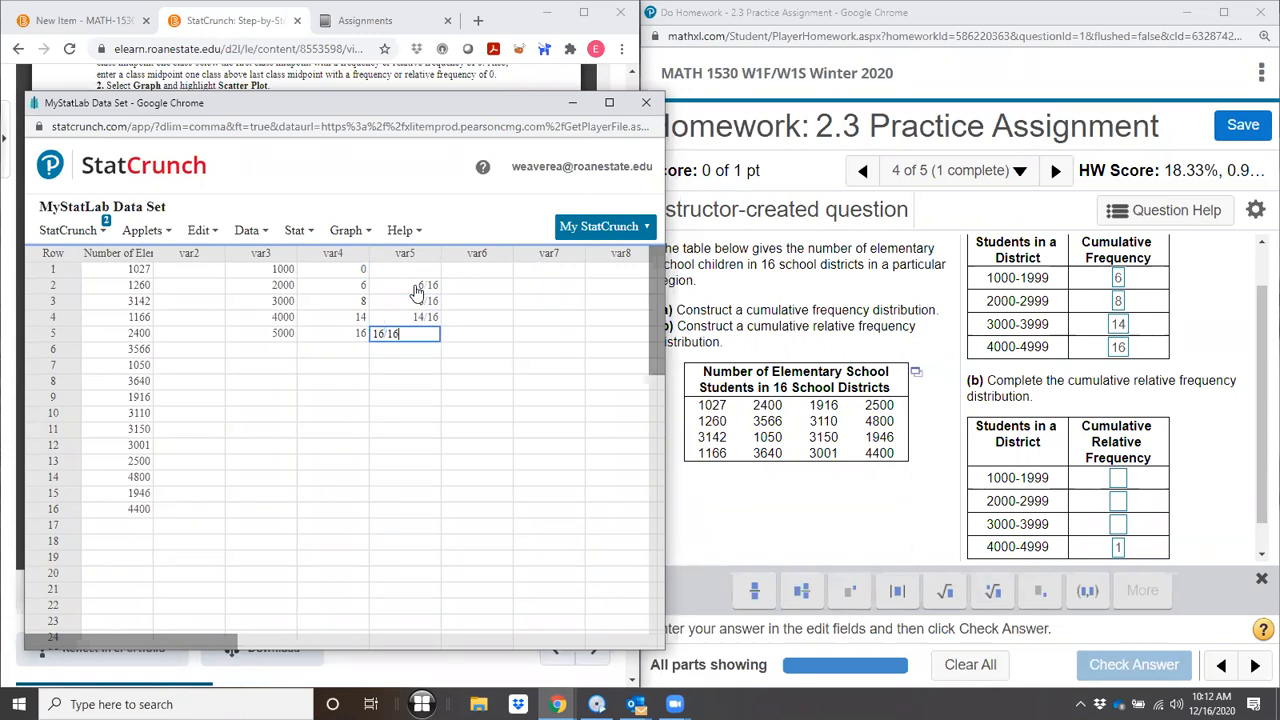
left_click(422, 269)
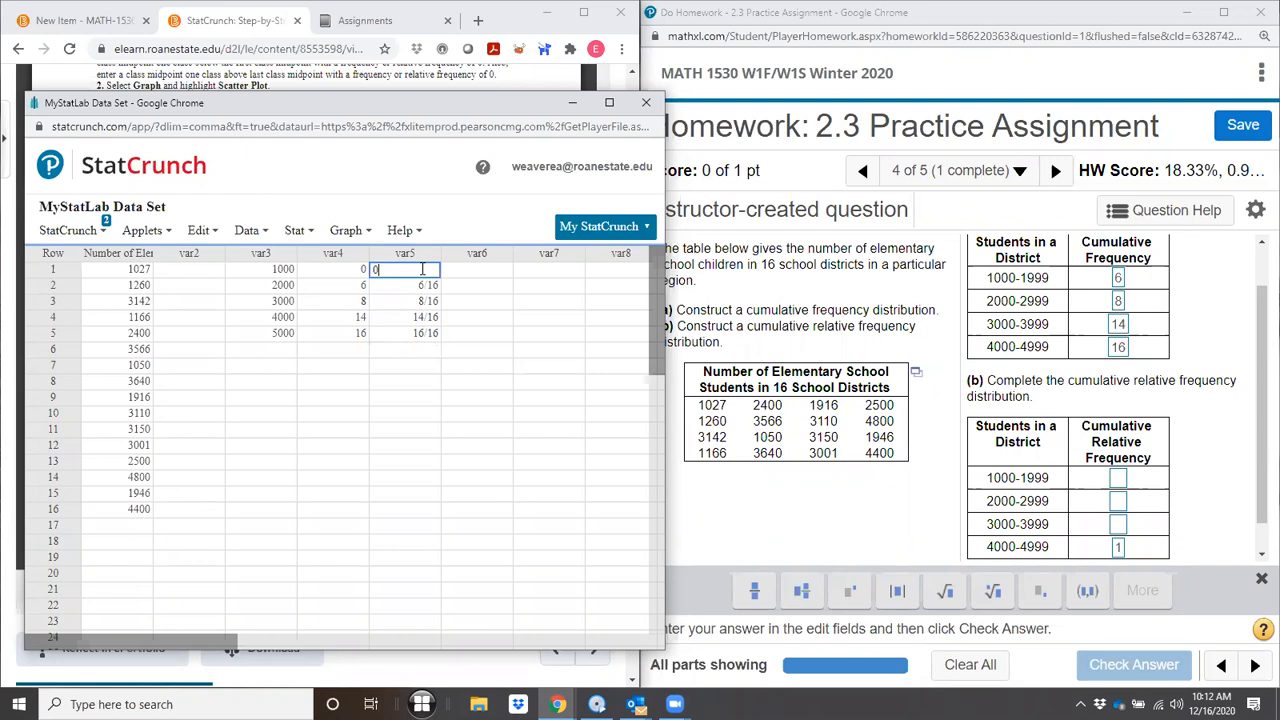
Step: Try to plot var5 against var3 as a scatter plot with Points and Lines, and close the graph
left_click(354, 231)
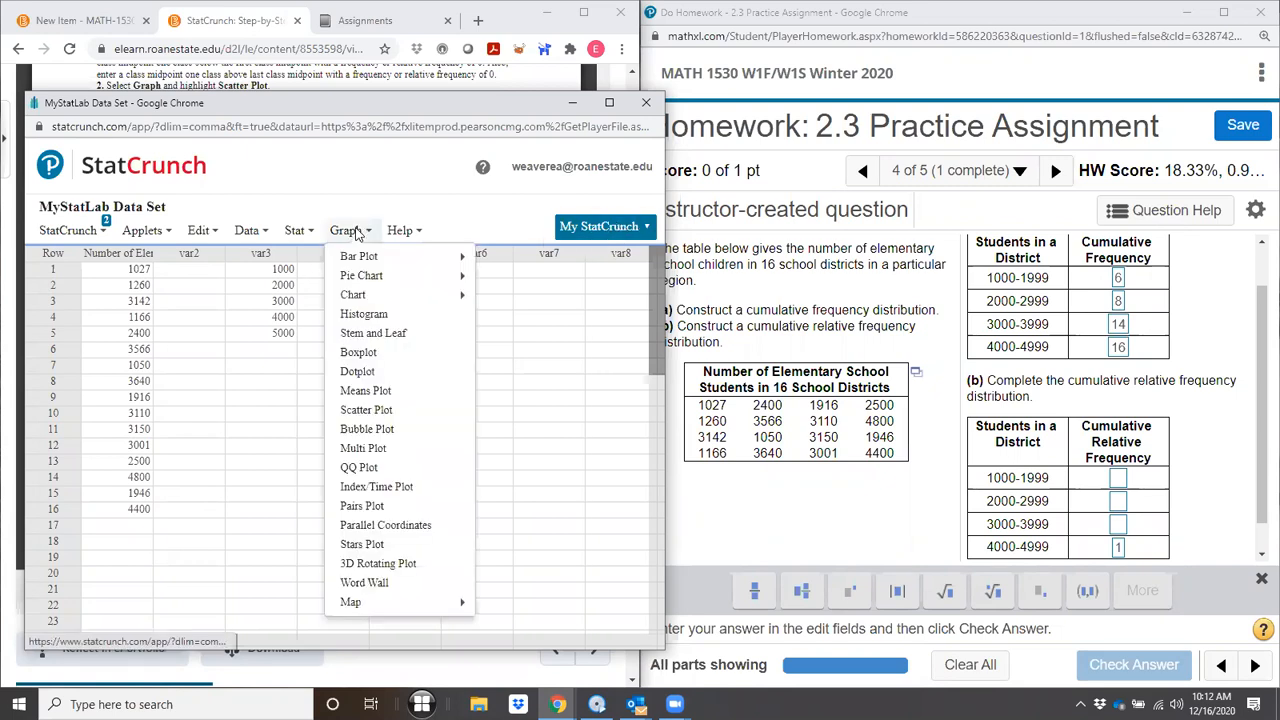
left_click(385, 410)
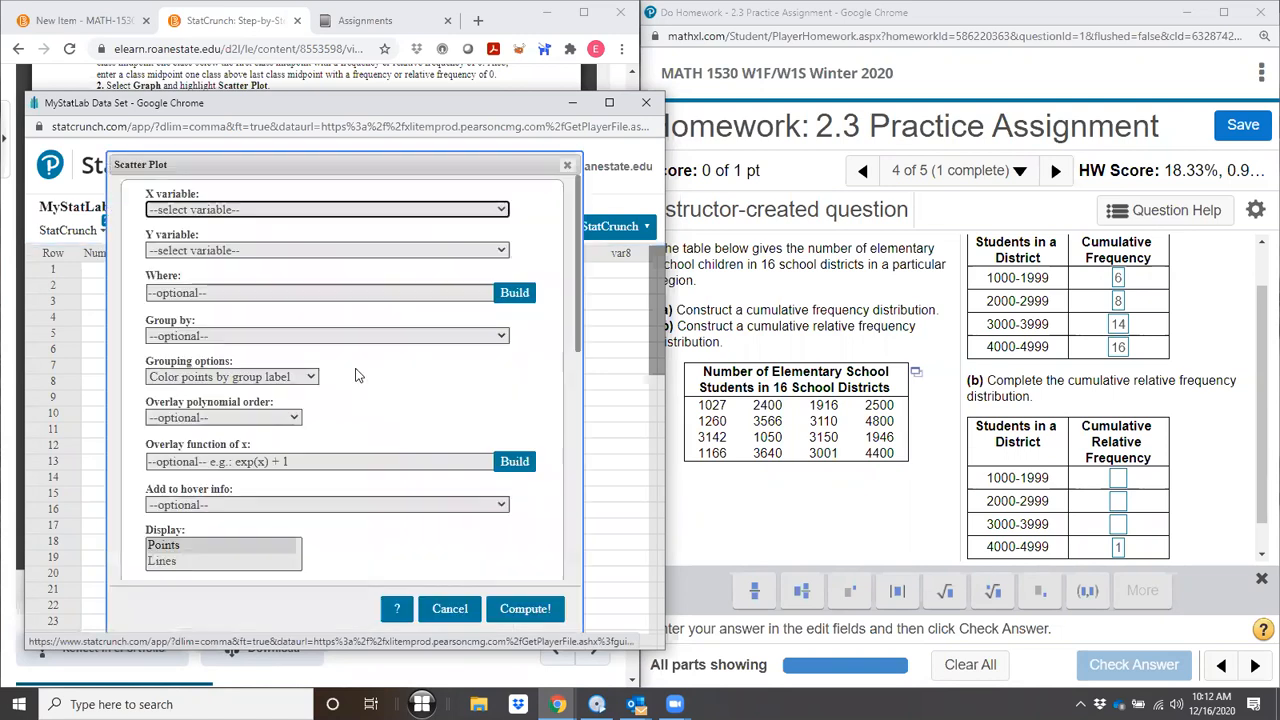
left_click(211, 212)
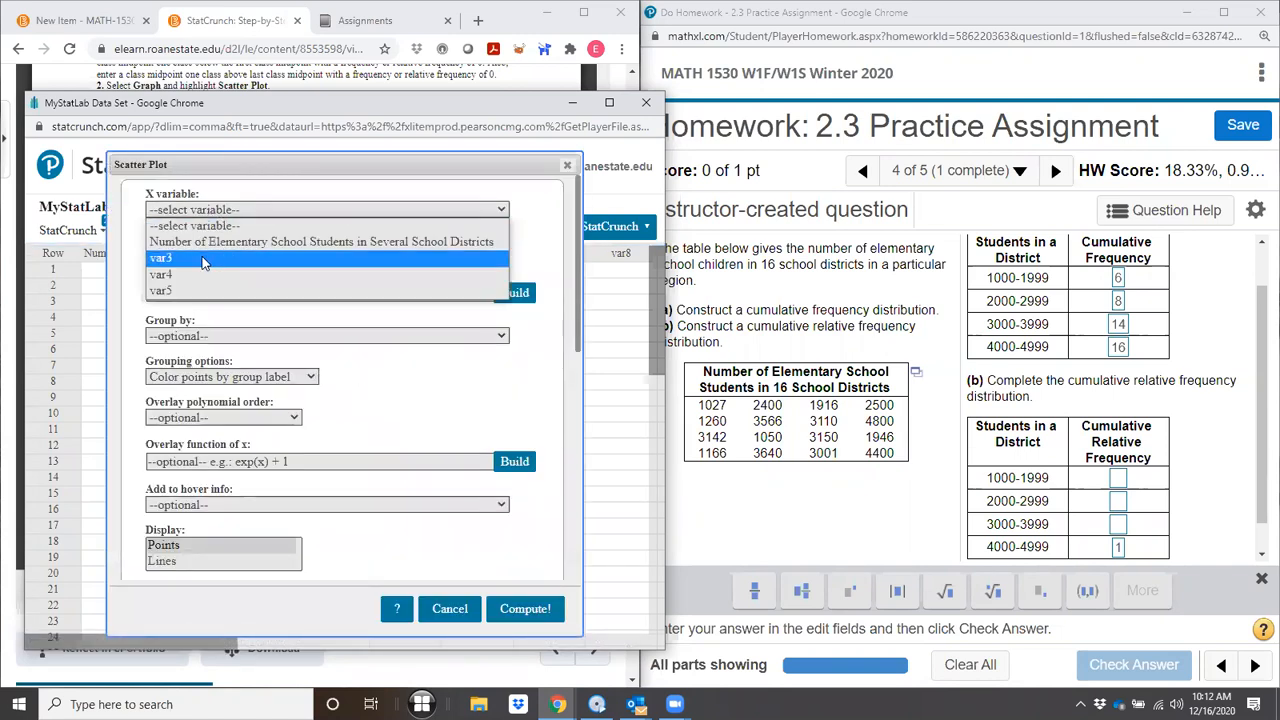
left_click(203, 260)
left_click(225, 250)
left_click(210, 332)
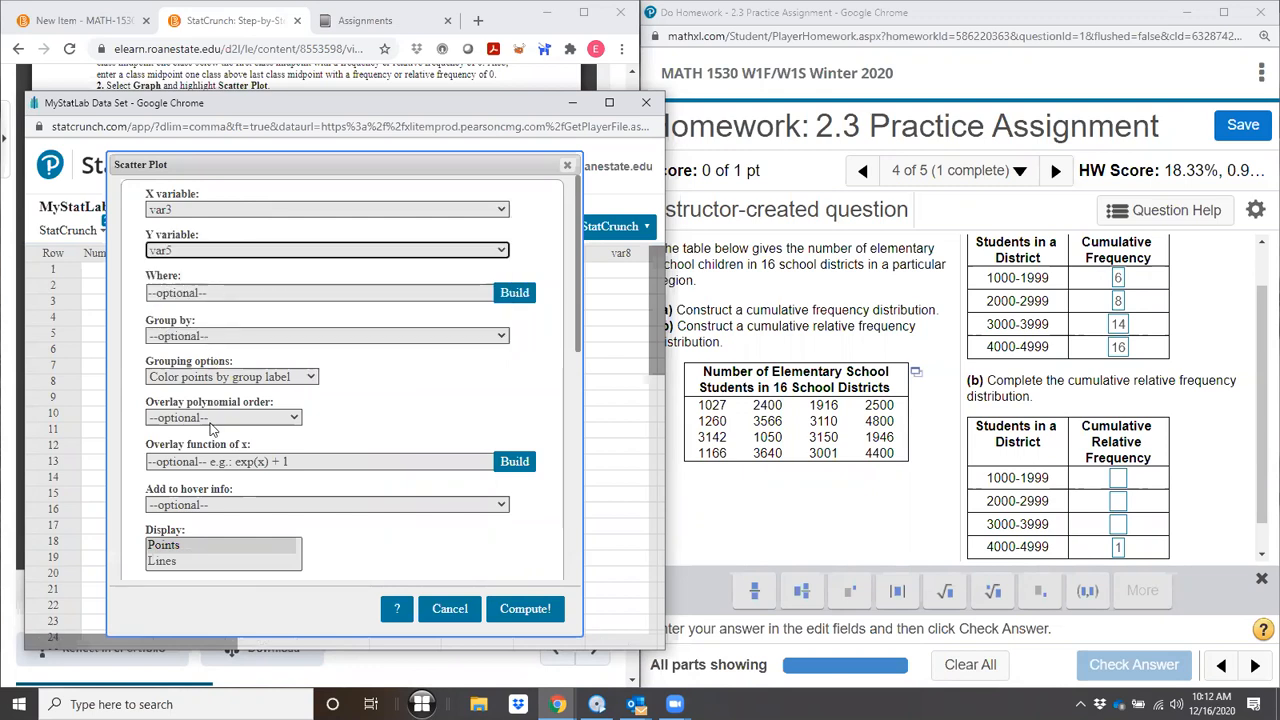
left_click(186, 562, "shift")
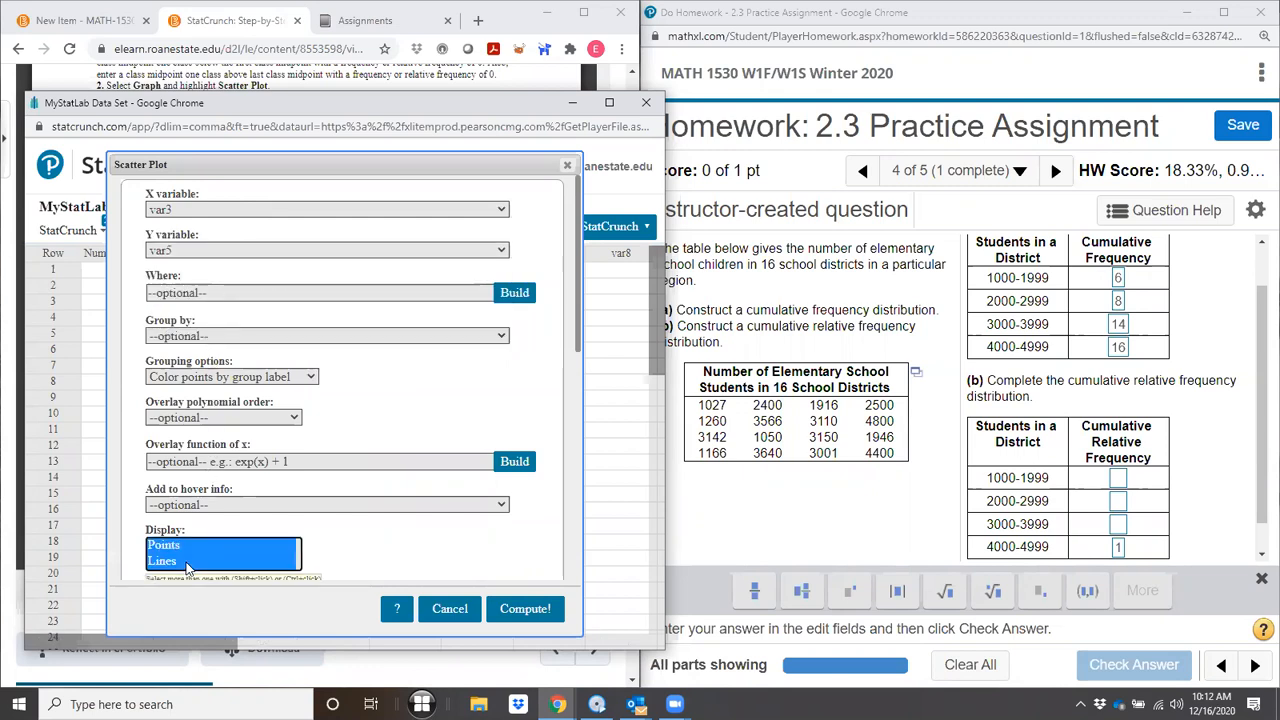
left_click(520, 608)
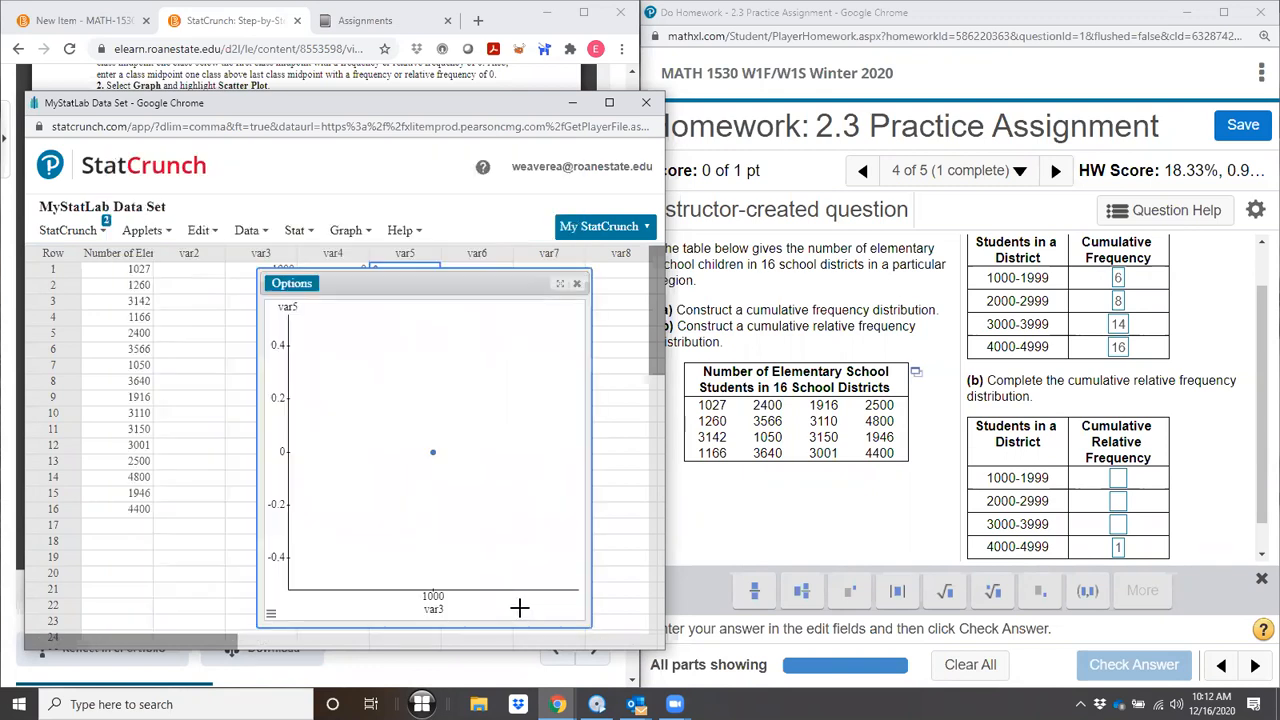
mouse_move(431, 452)
left_click_drag(486, 283, 113, 462)
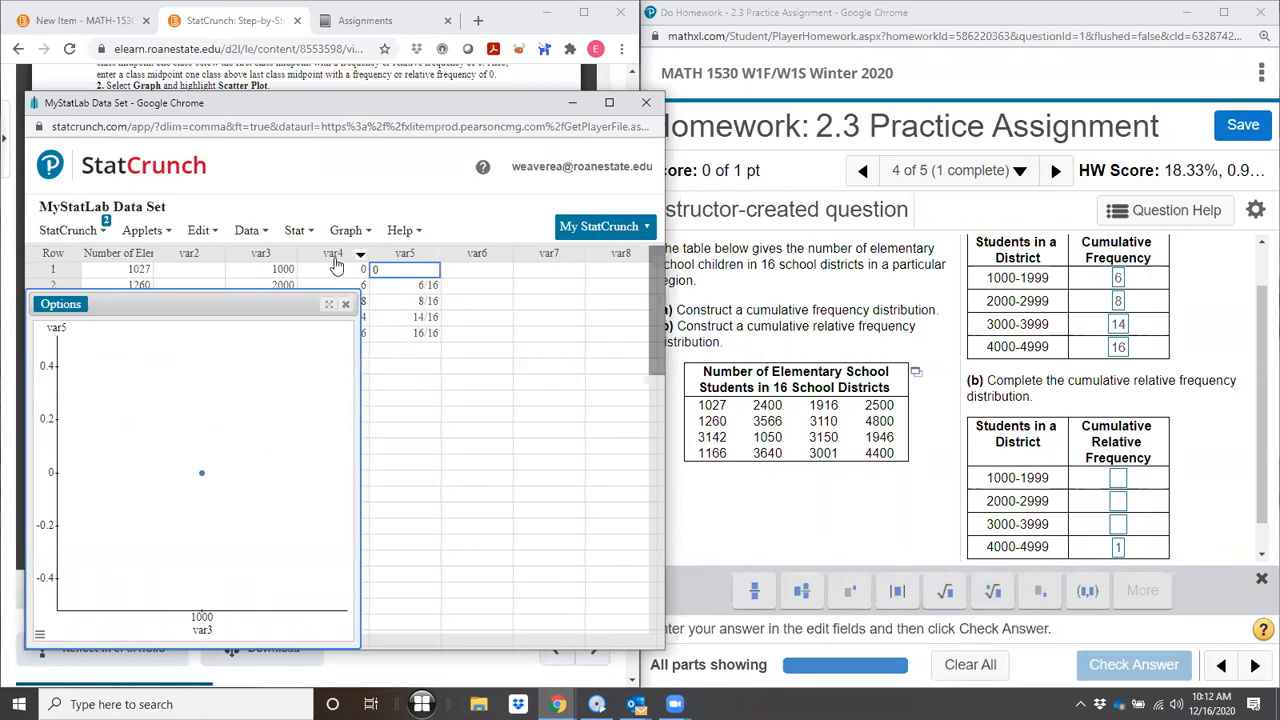
left_click(345, 304)
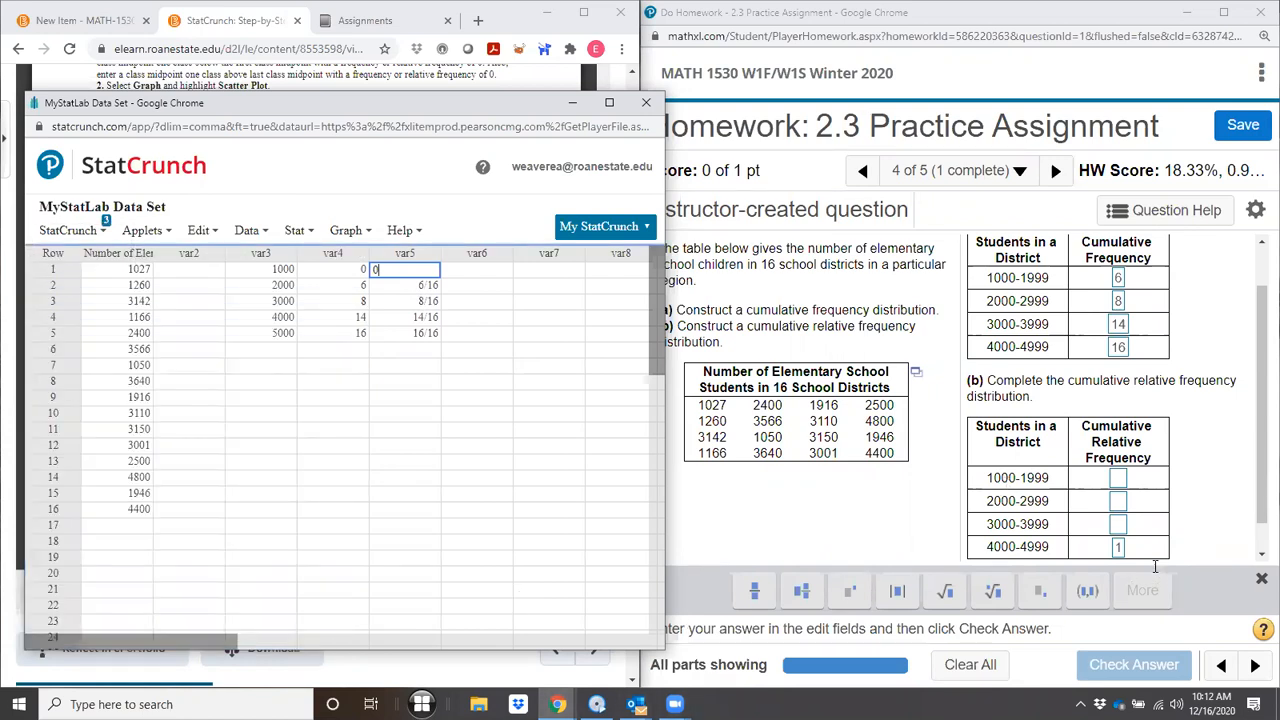
Step: Enter .5 as the cumulative relative frequency for the 2000-2999 class in part (b)
left_click(1118, 500)
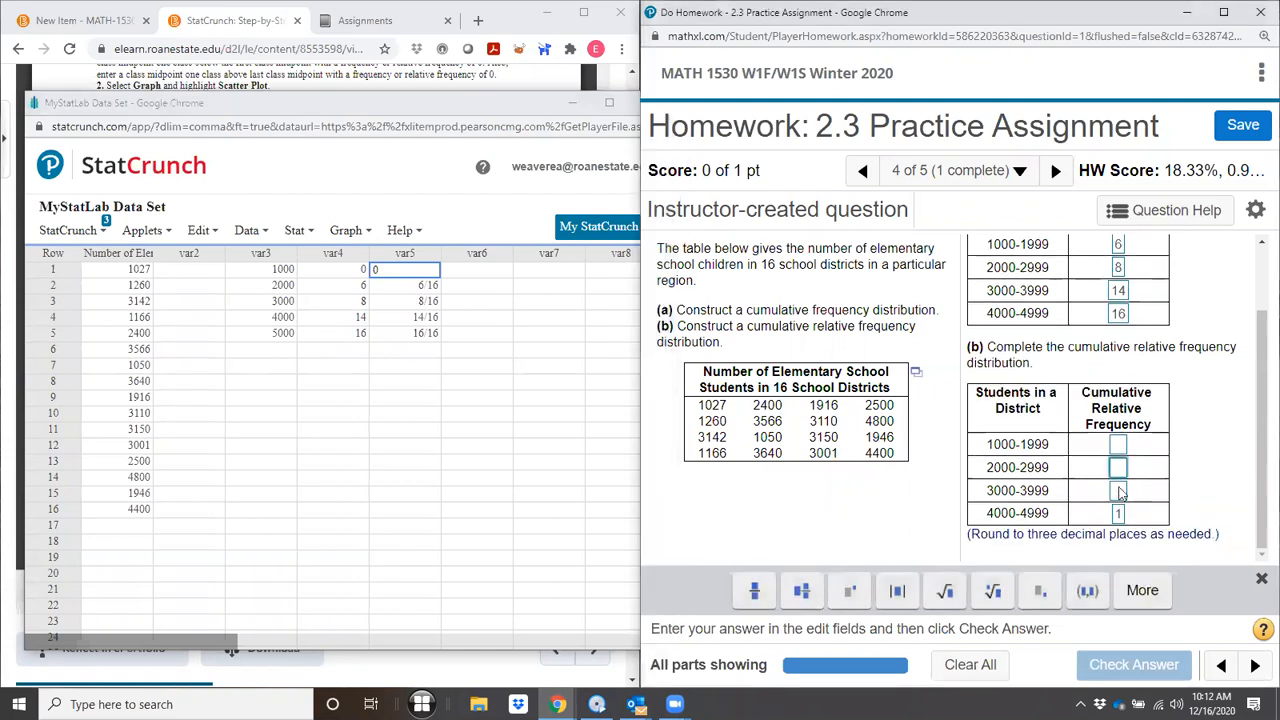
type(".5")
scroll(1062, 311, "up", 1)
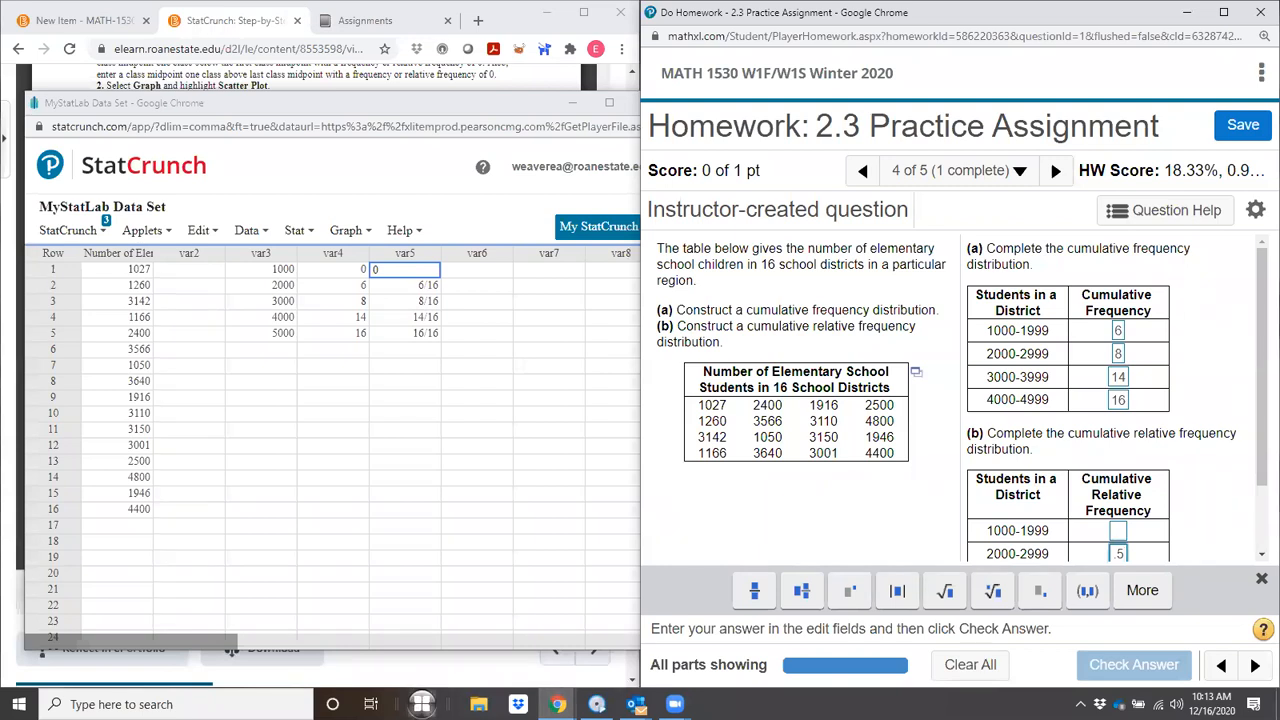
Step: Calculate 6/16 in Calculator and enter .375 as the cumulative relative frequency for the 1000-1999 class
left_click(422, 705)
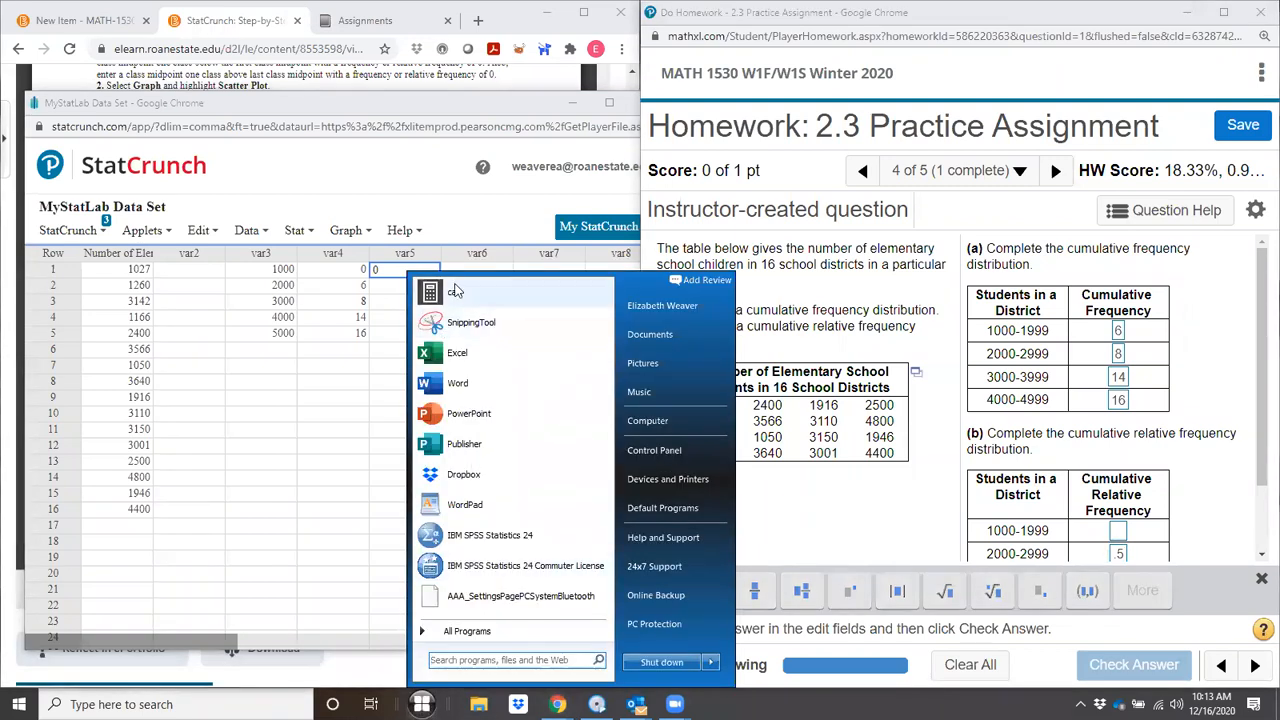
left_click(455, 293)
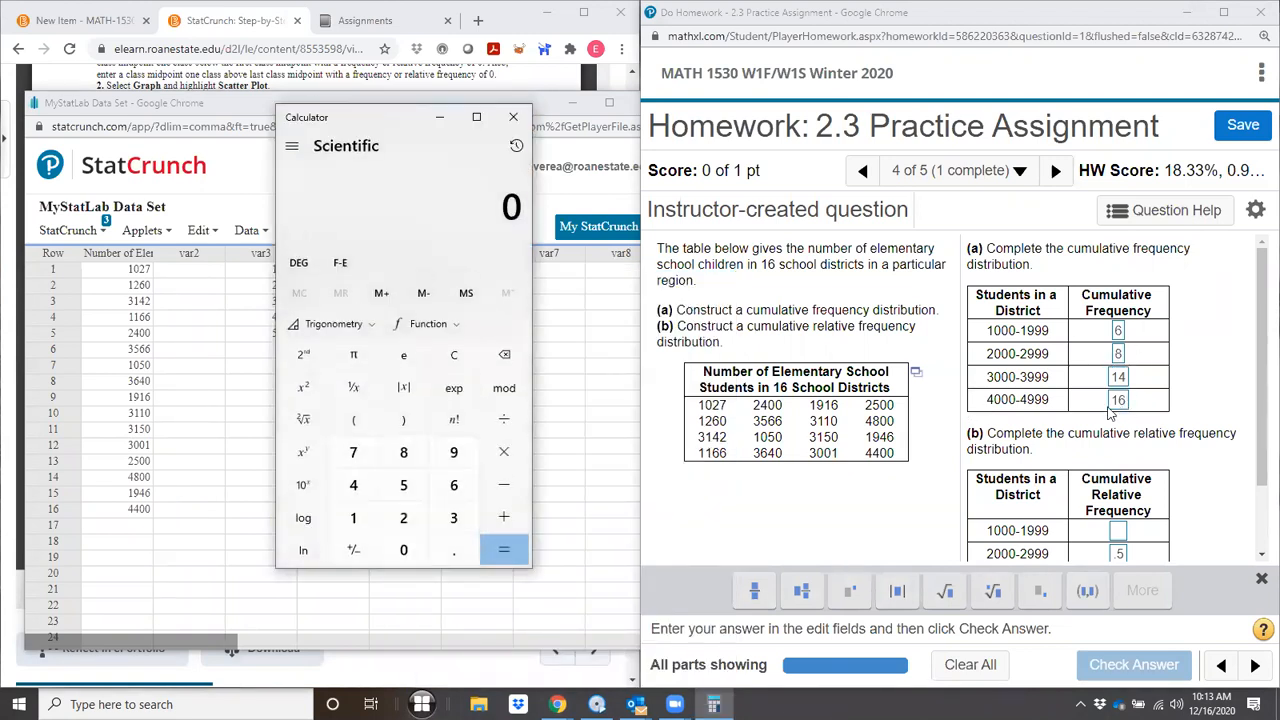
scroll(1149, 408, "down", 2)
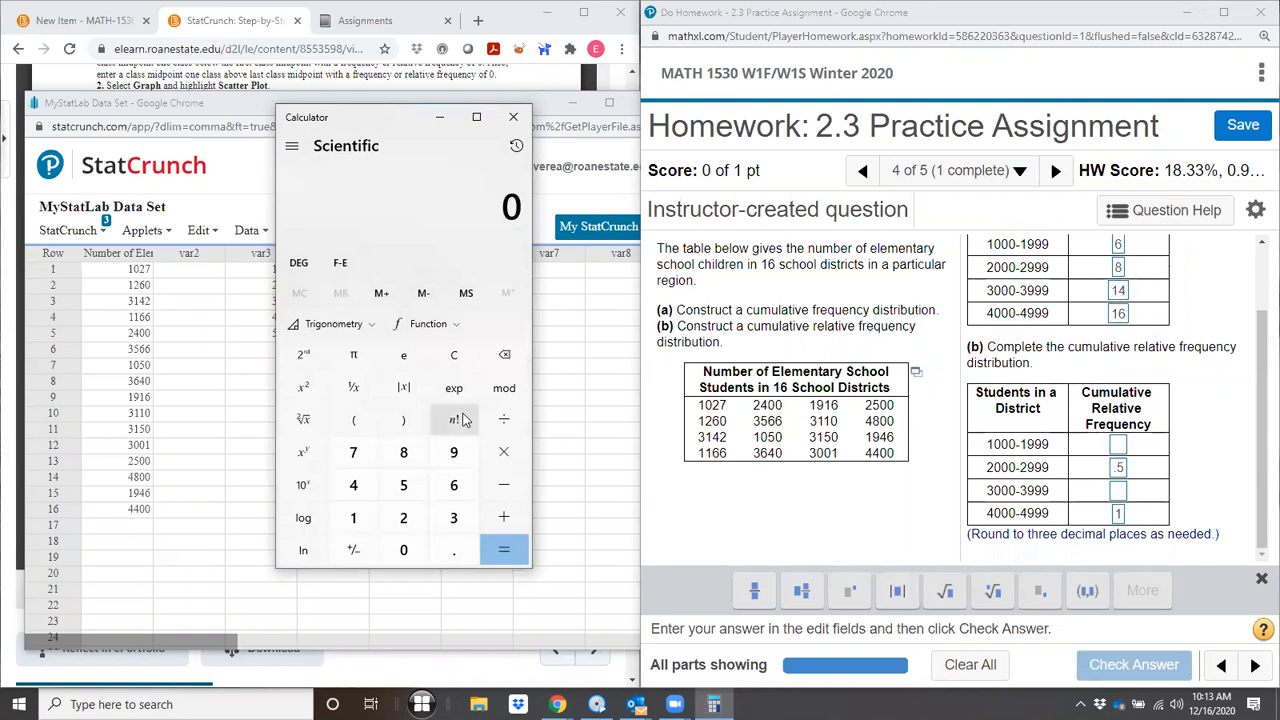
type("6/16")
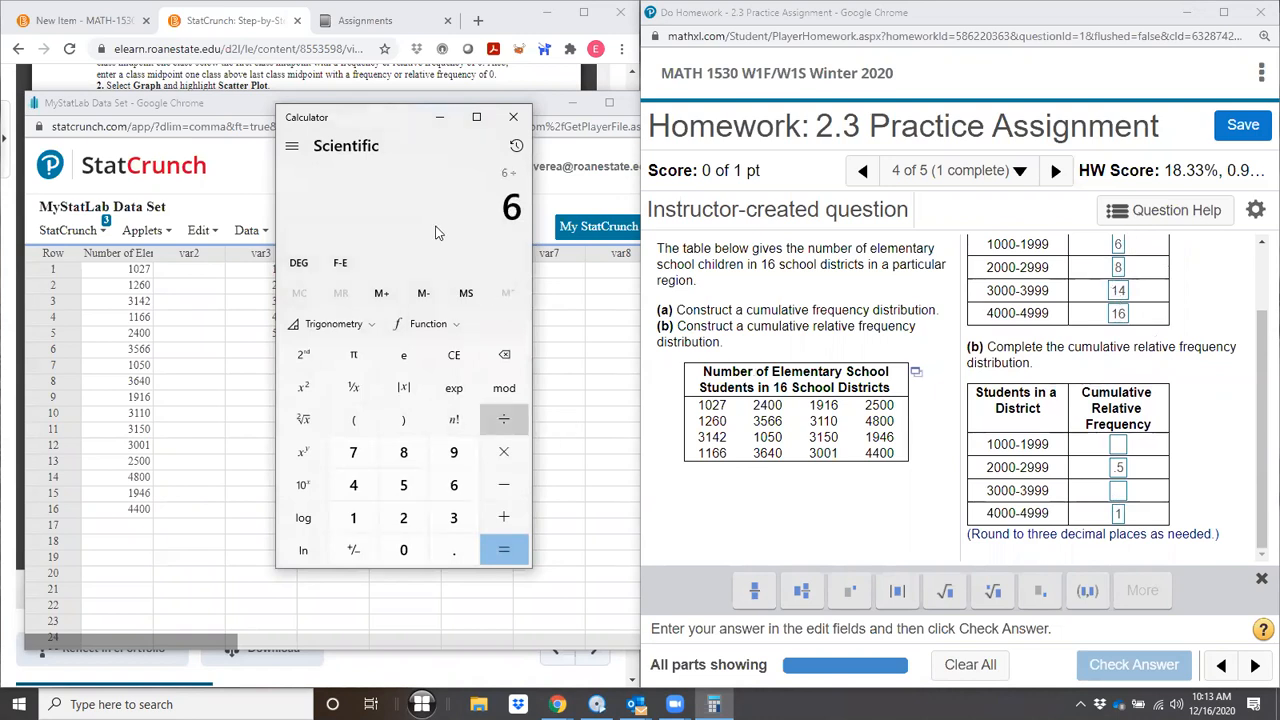
key("Return")
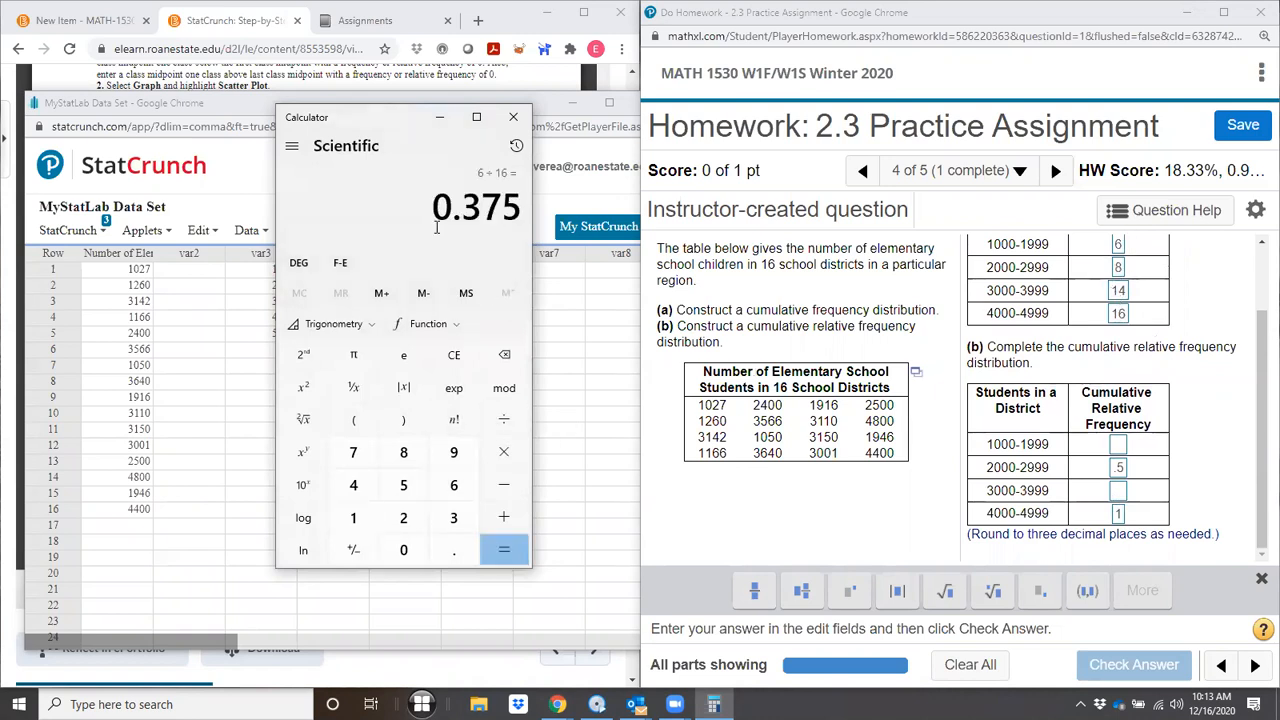
left_click(1119, 449)
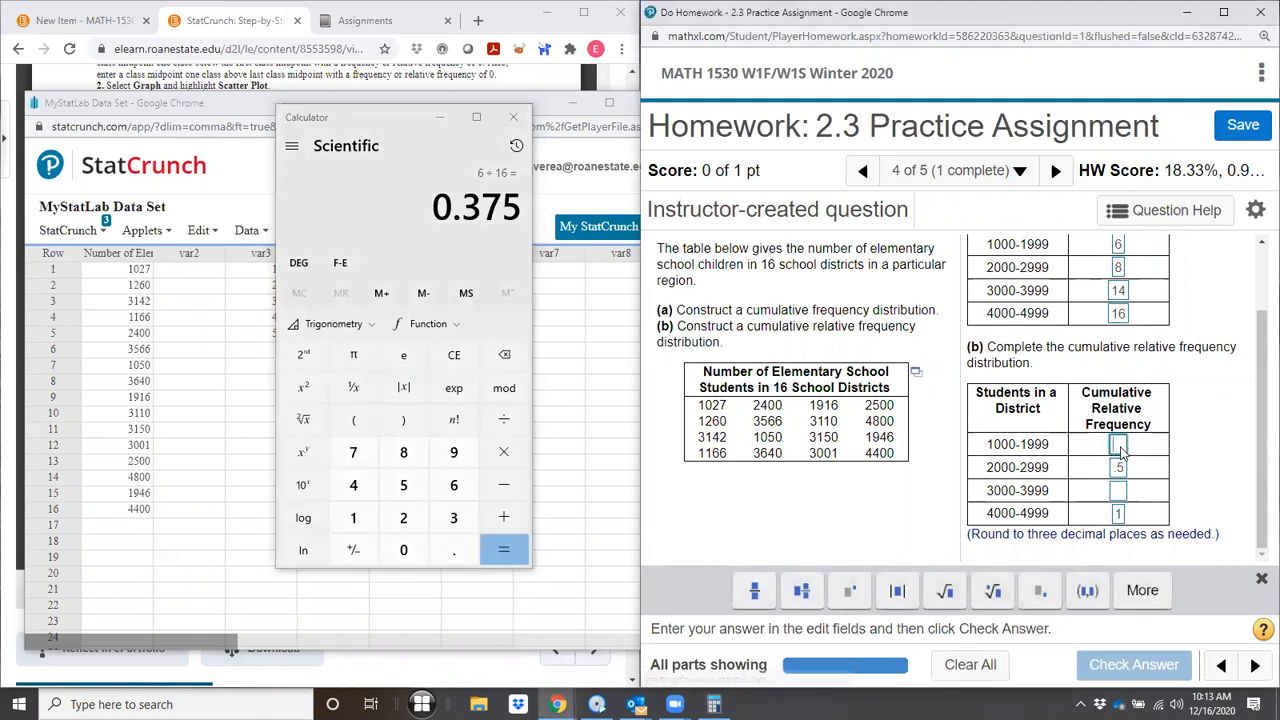
type(".375")
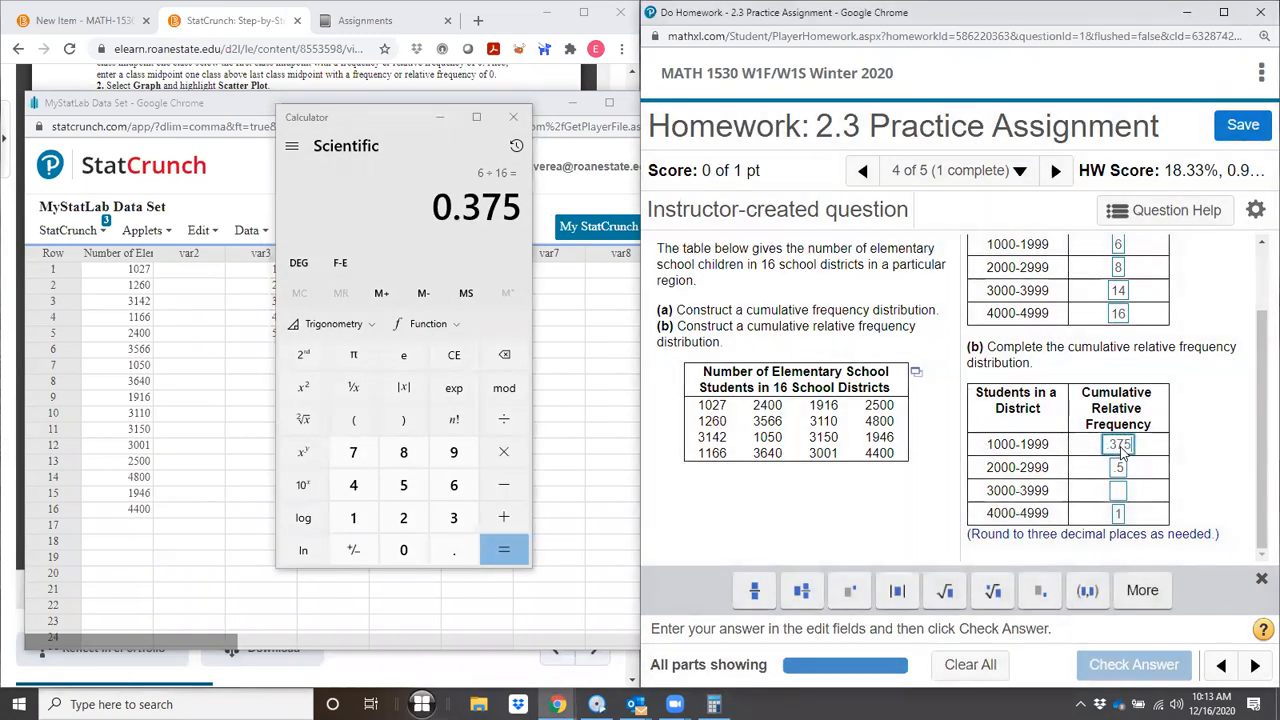
Step: Calculate 14/16, enter .875 as the cumulative relative frequency for the 3000-3999 class, and submit question 4 for checking
left_click(1119, 490)
left_click(418, 245)
type("14/16")
key("Return")
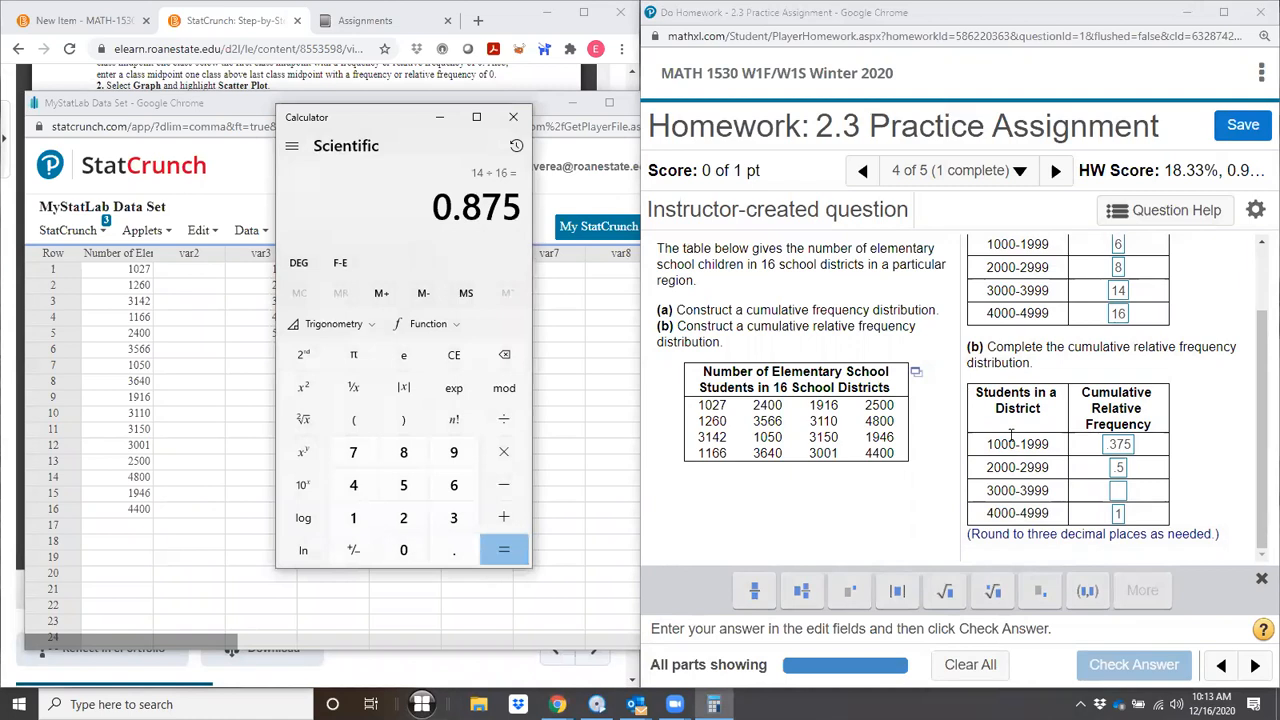
left_click(1118, 492)
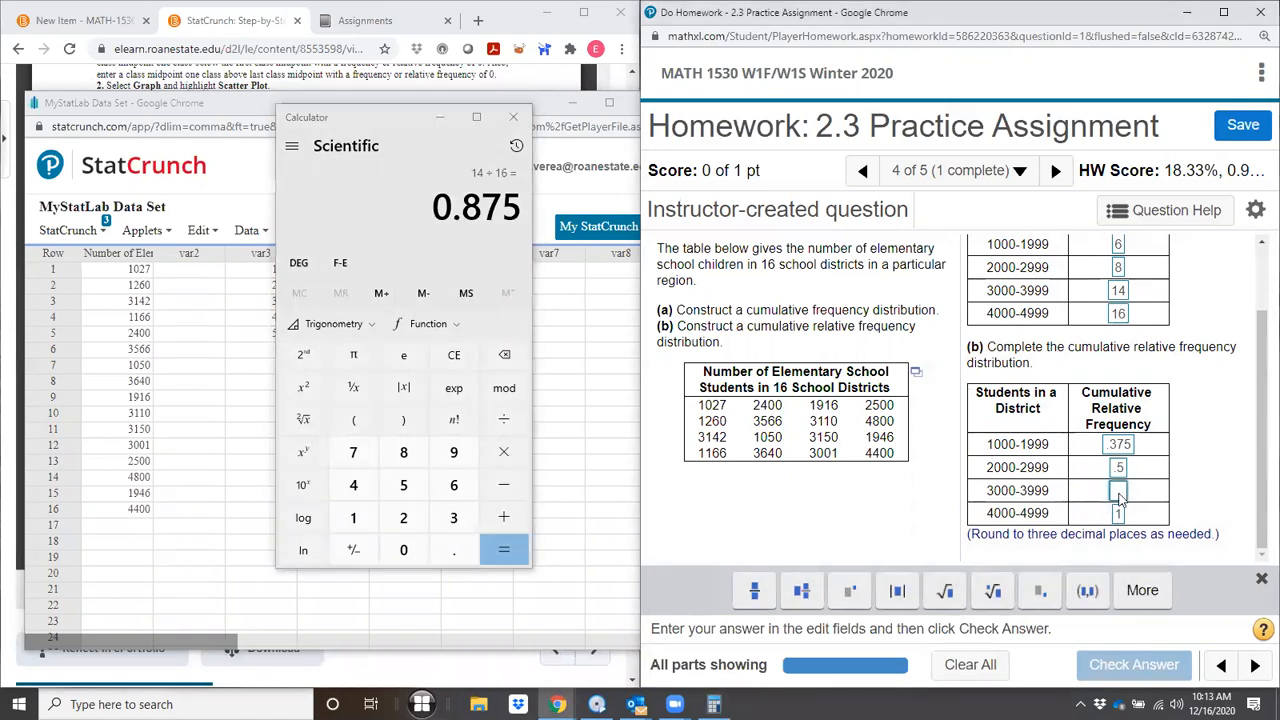
type(".875")
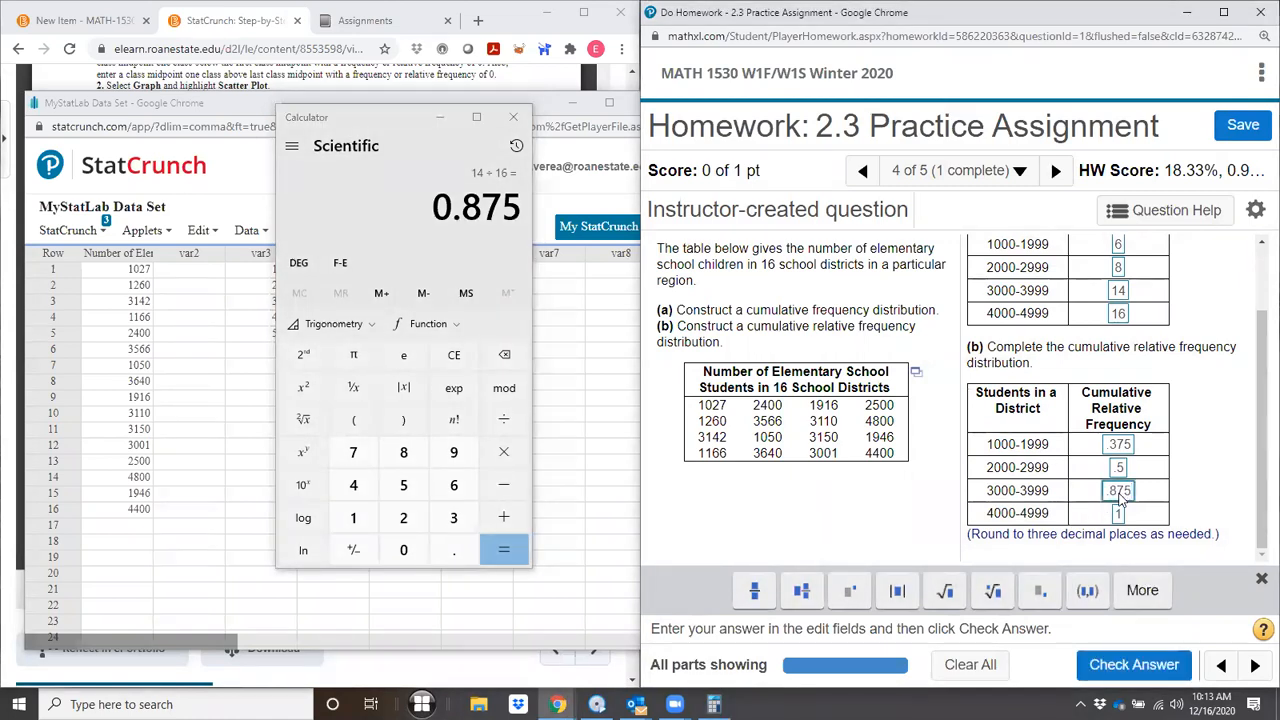
left_click(1140, 666)
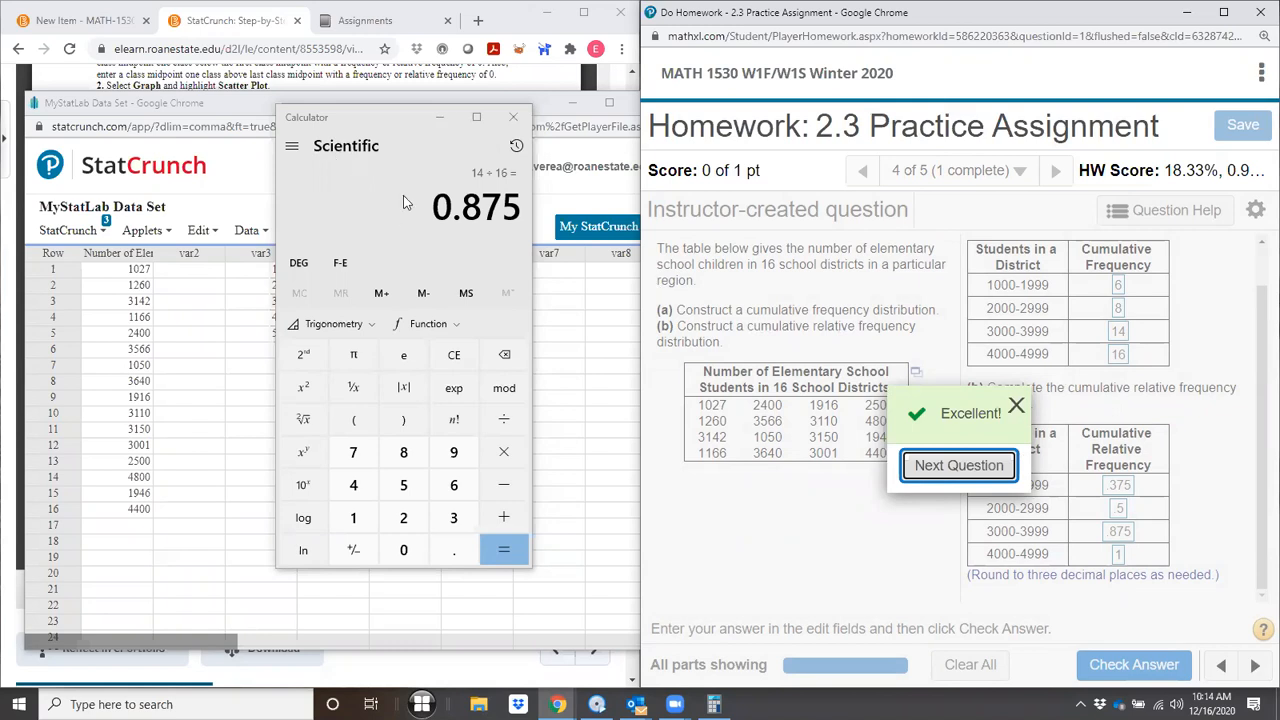
left_click(514, 119)
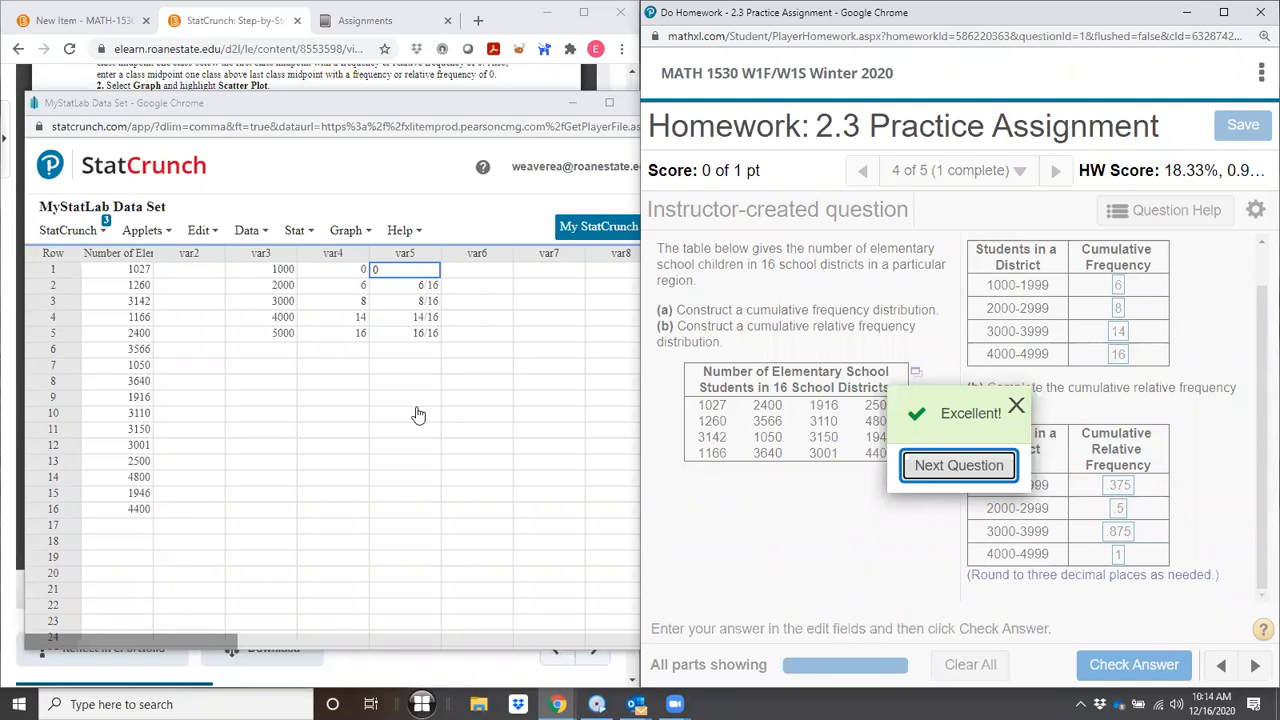
Step: Create a relative frequency histogram of the Number of Elementary School Students column in StatCrunch
left_click(350, 232)
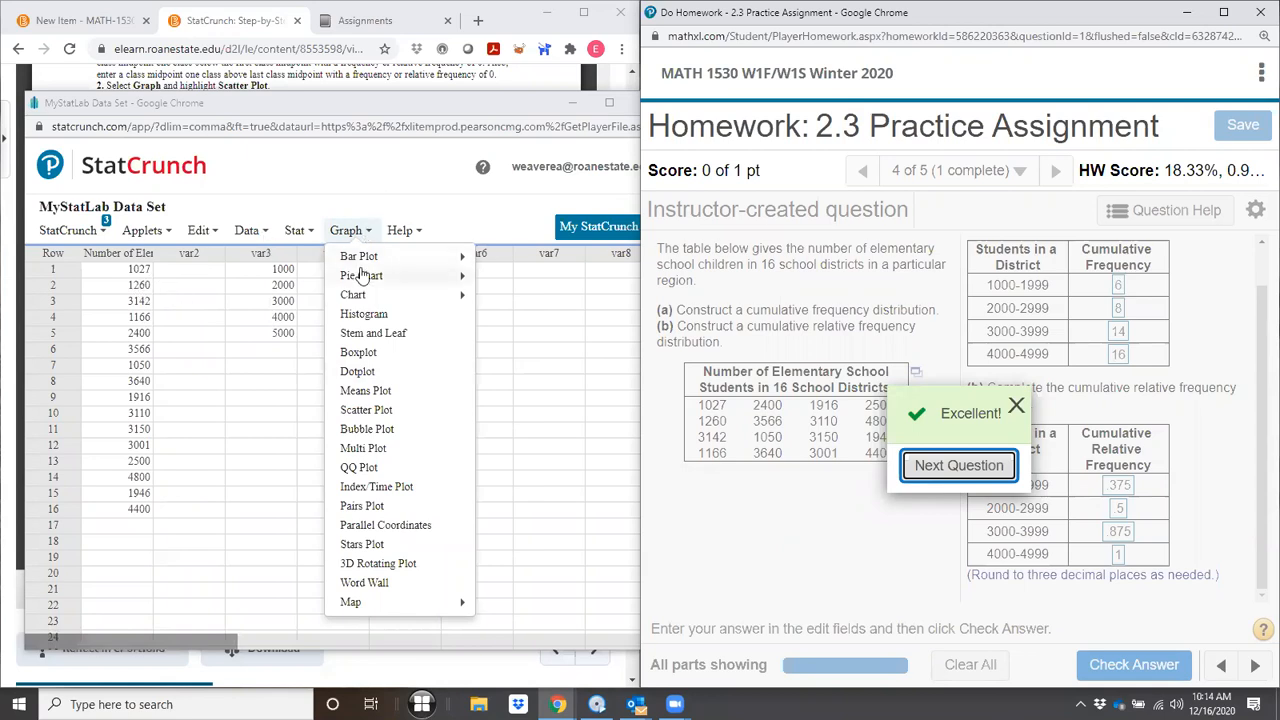
left_click(378, 318)
left_click(378, 316)
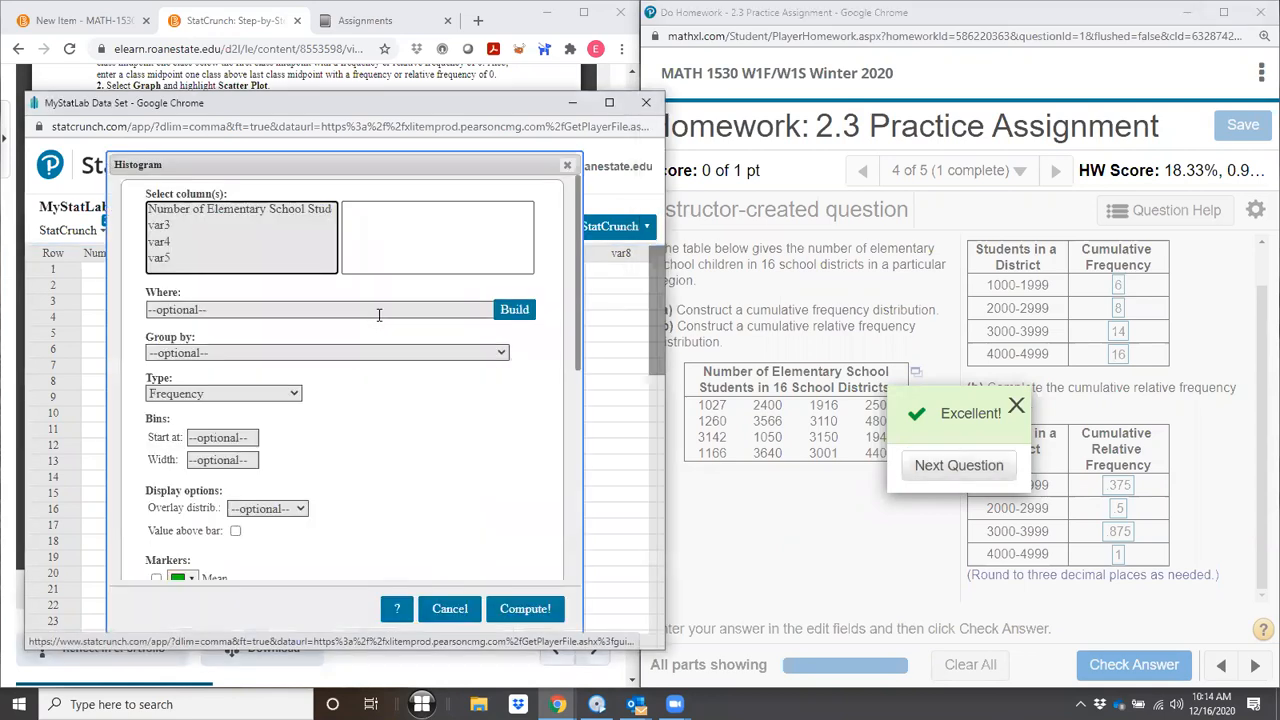
left_click(210, 212)
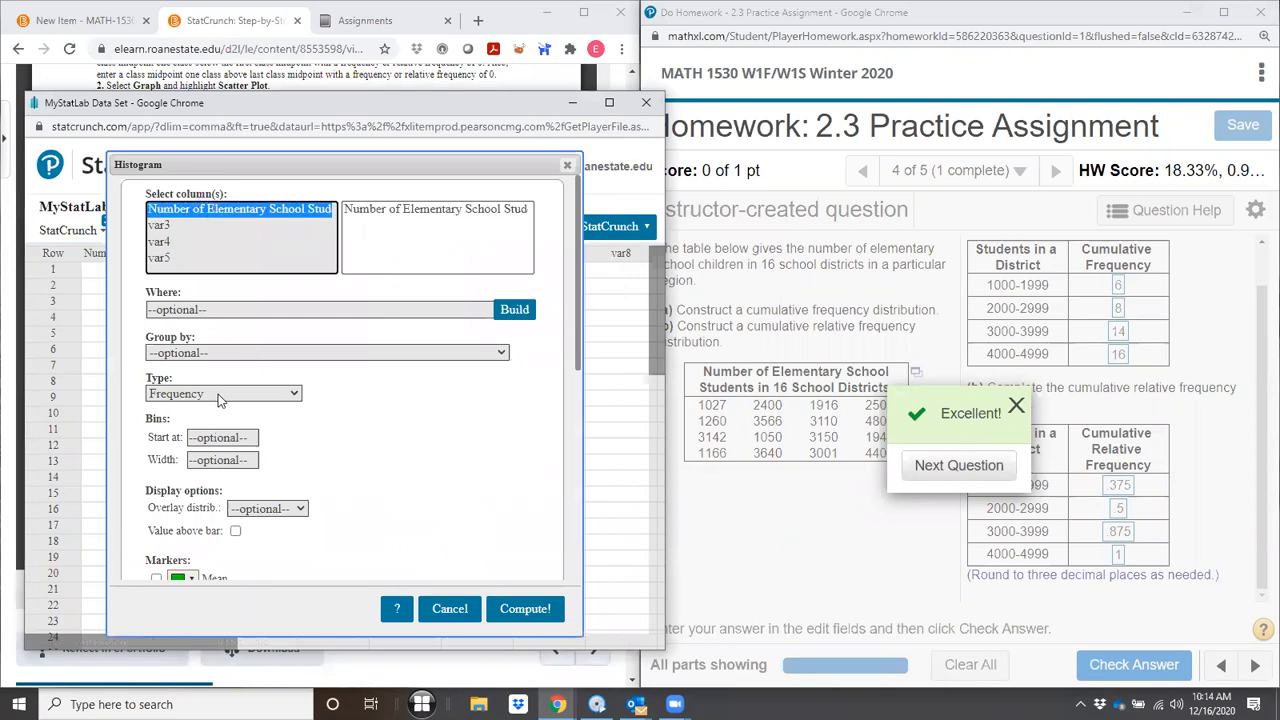
left_click(220, 394)
left_click(218, 424)
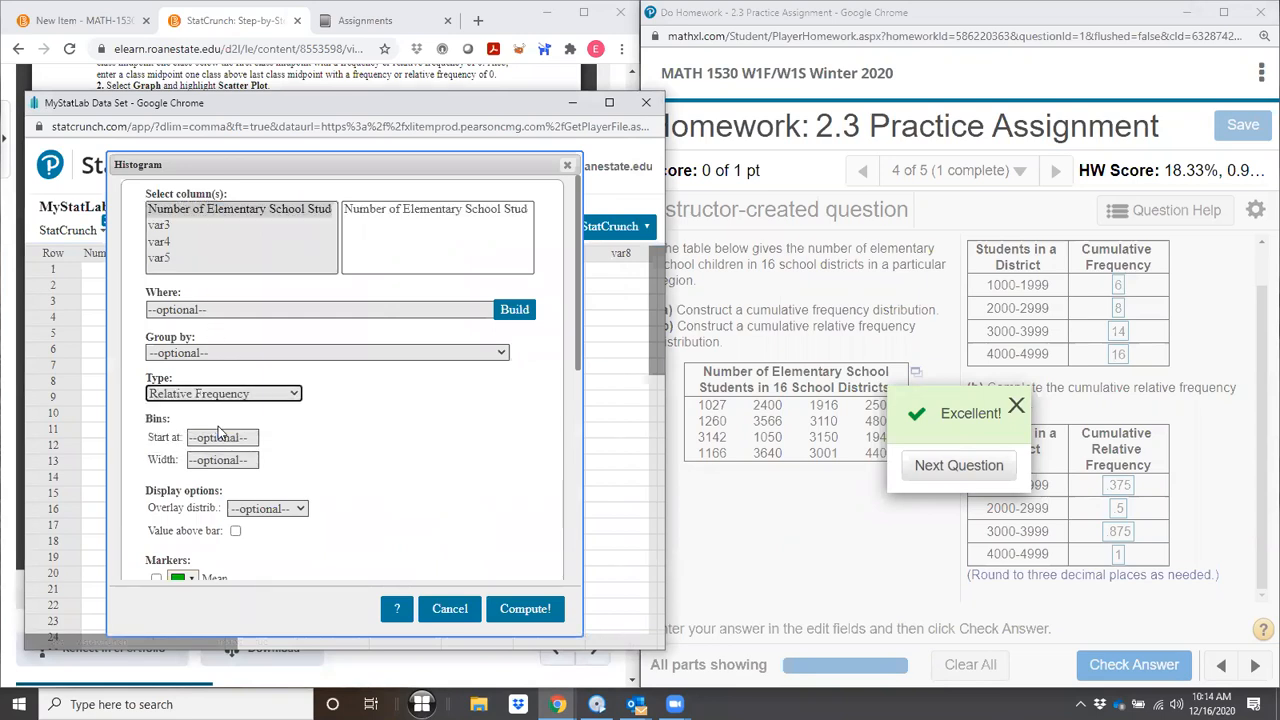
left_click(514, 615)
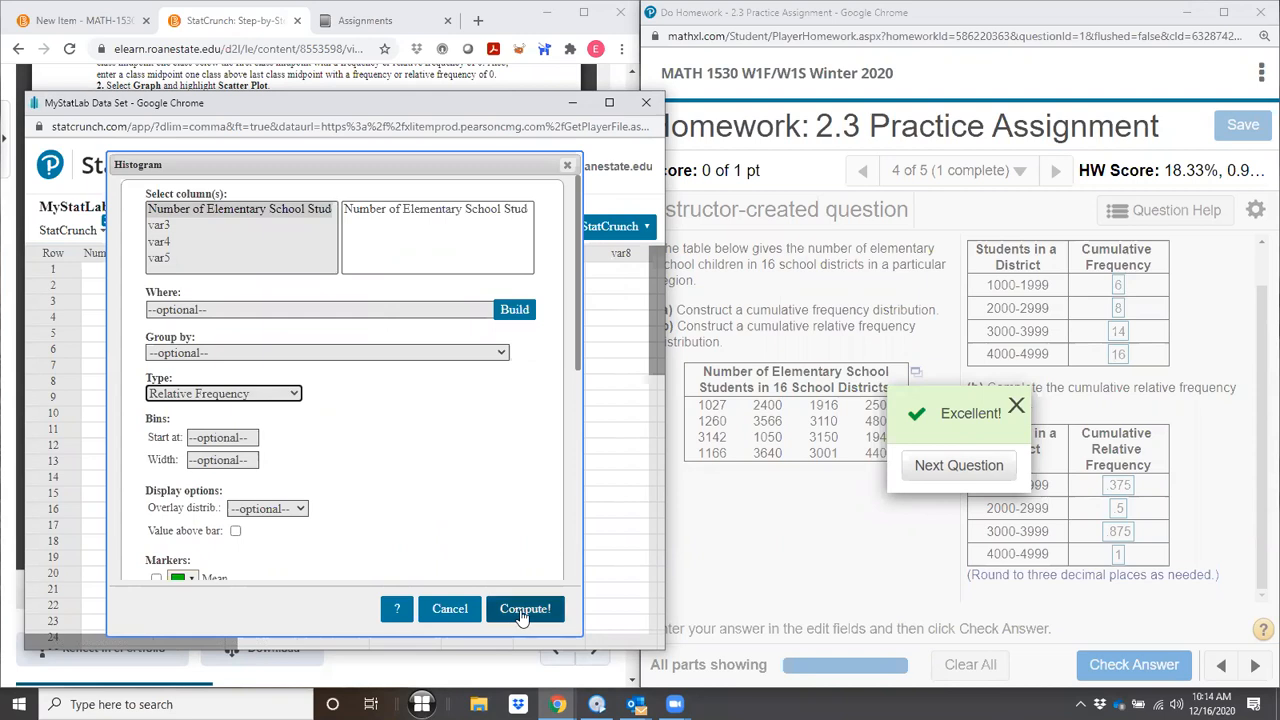
left_click(521, 614)
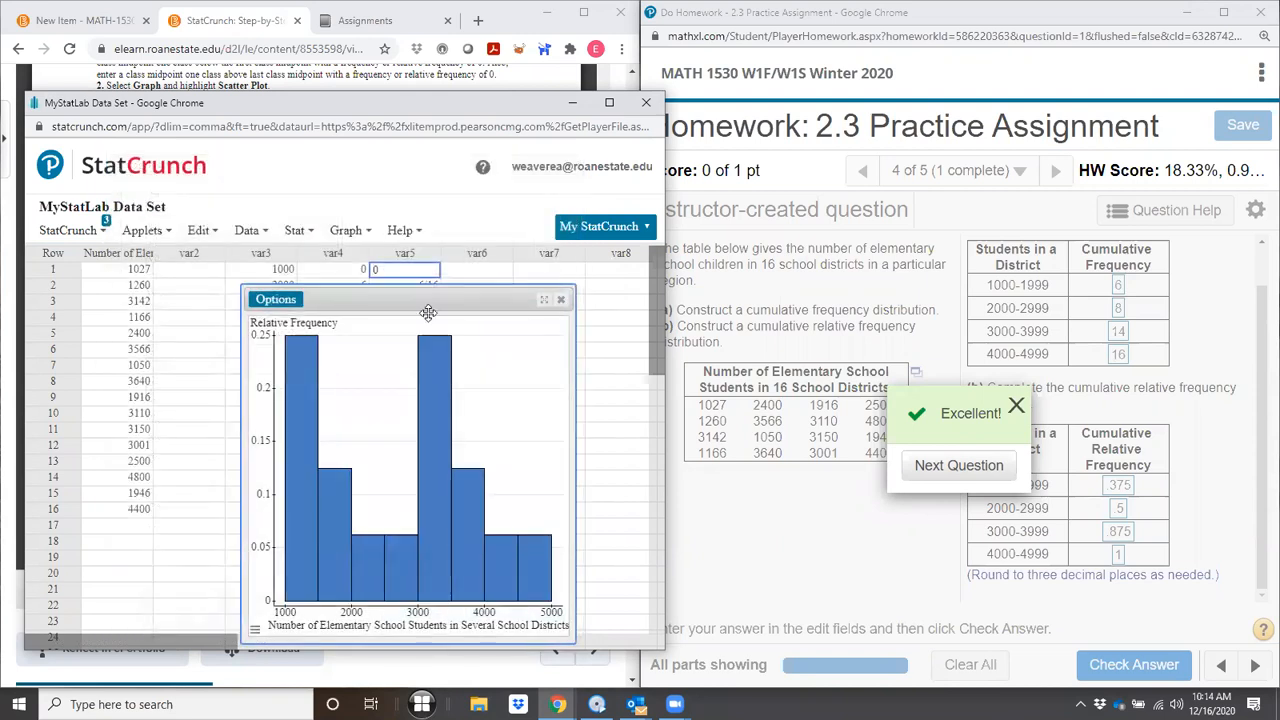
Step: Set the histogram's bins to start at 1000 with a width of 1000 and recompute the graph
left_click(280, 299)
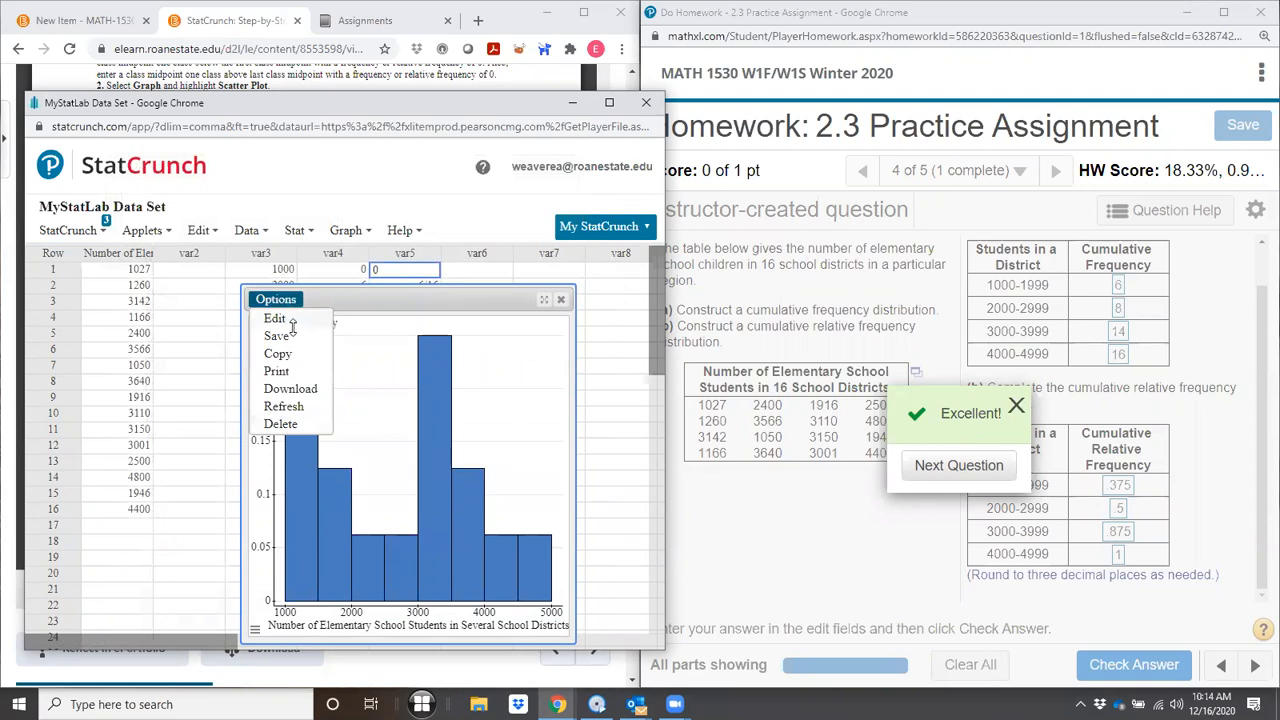
left_click(274, 318)
left_click(212, 427)
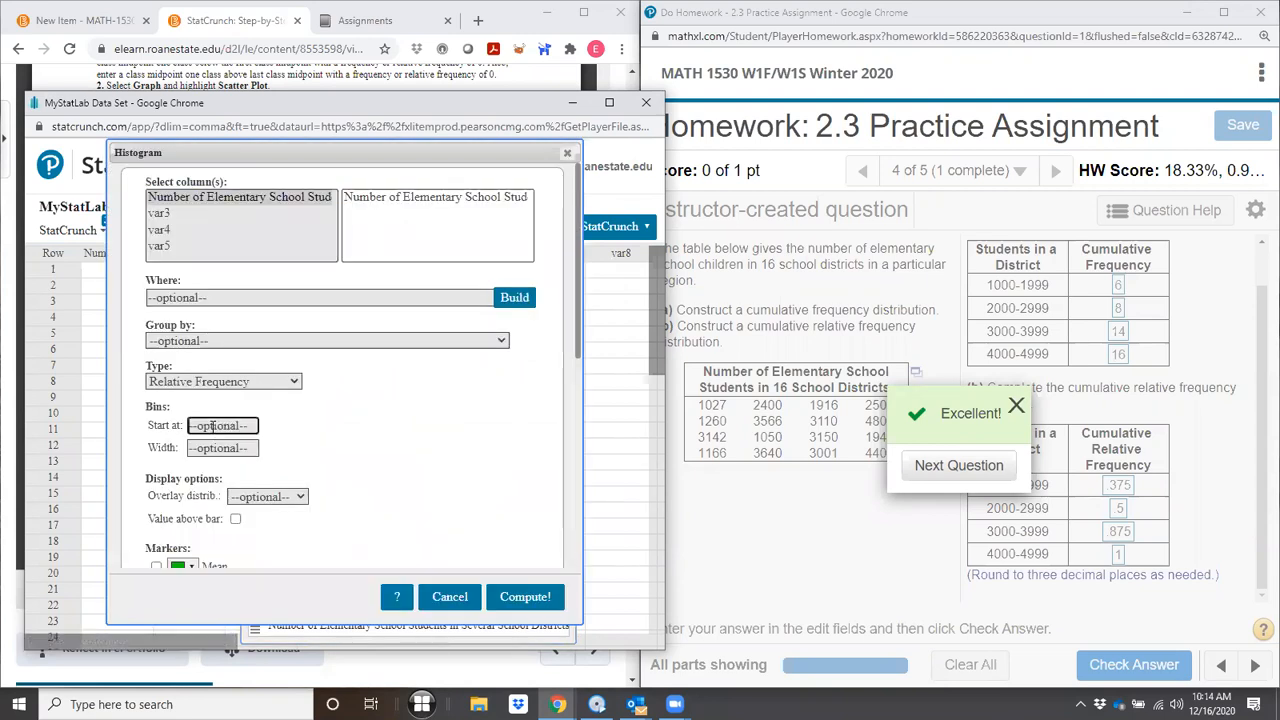
type("1000")
key("Return")
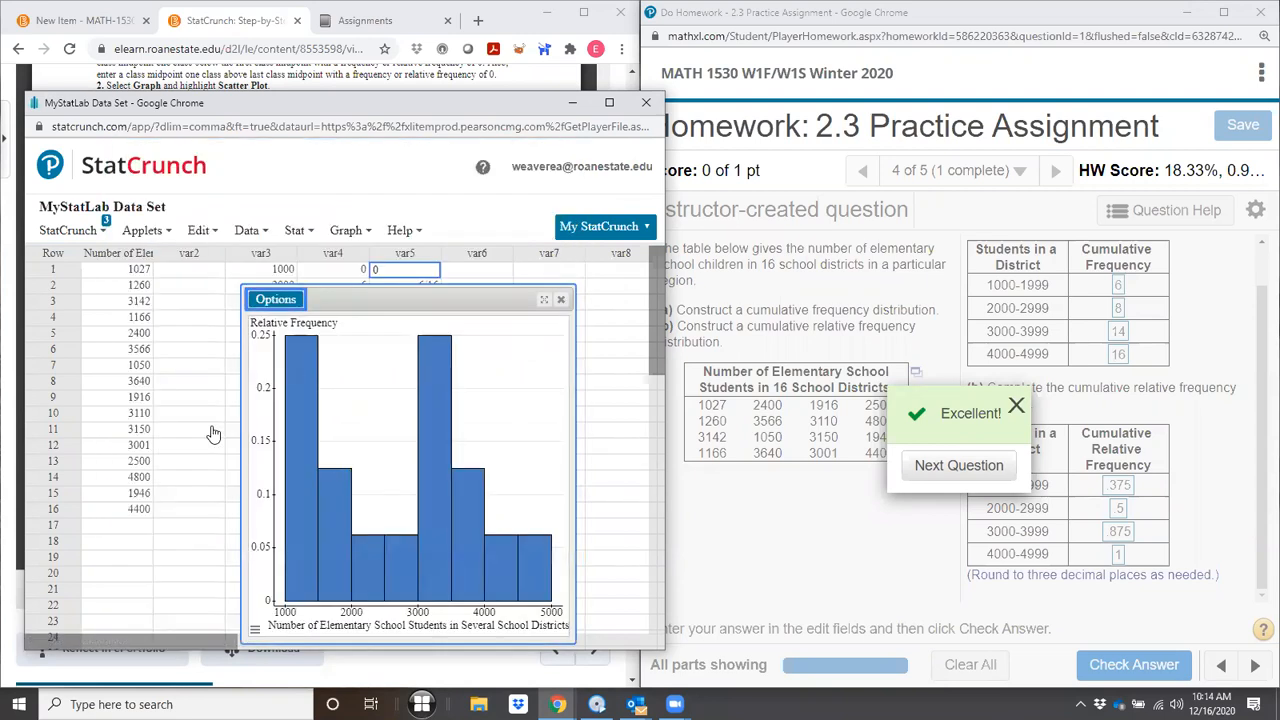
left_click(286, 301)
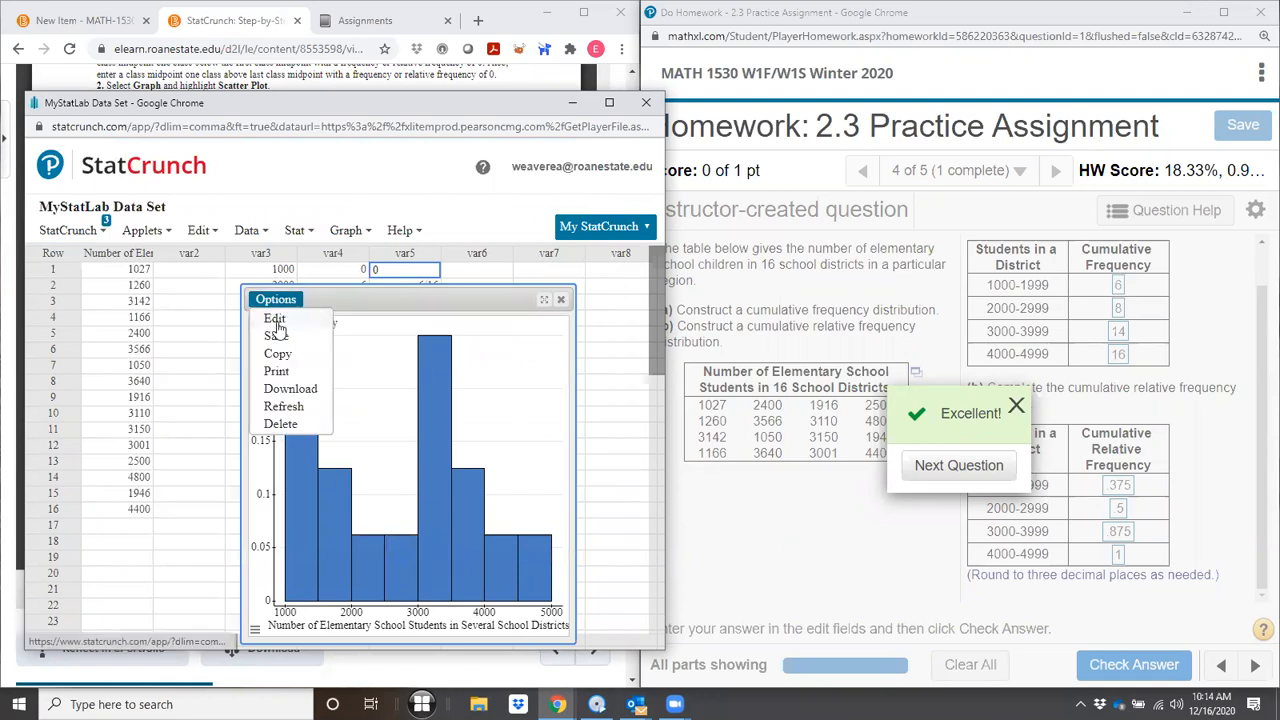
left_click(279, 320)
left_click(238, 448)
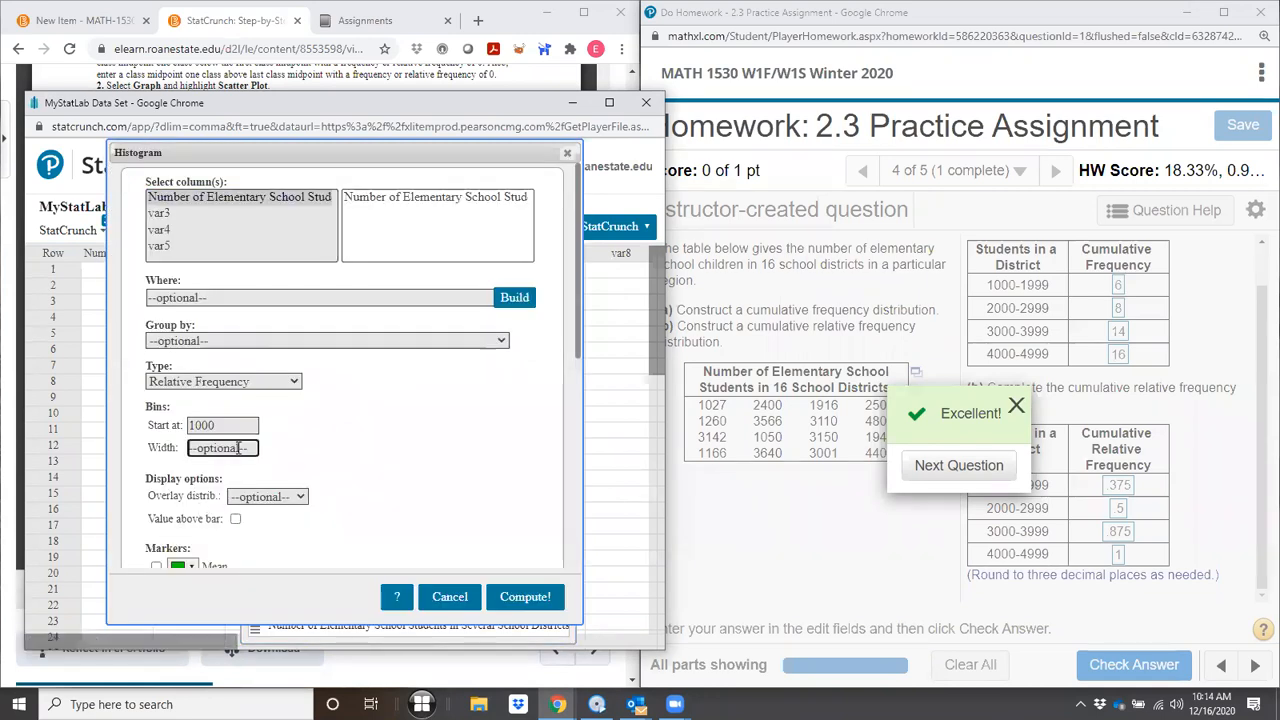
type("1000")
left_click(519, 598)
Step: Read the relative frequency of each histogram bar and close the StatCrunch data set window
mouse_move(298, 397)
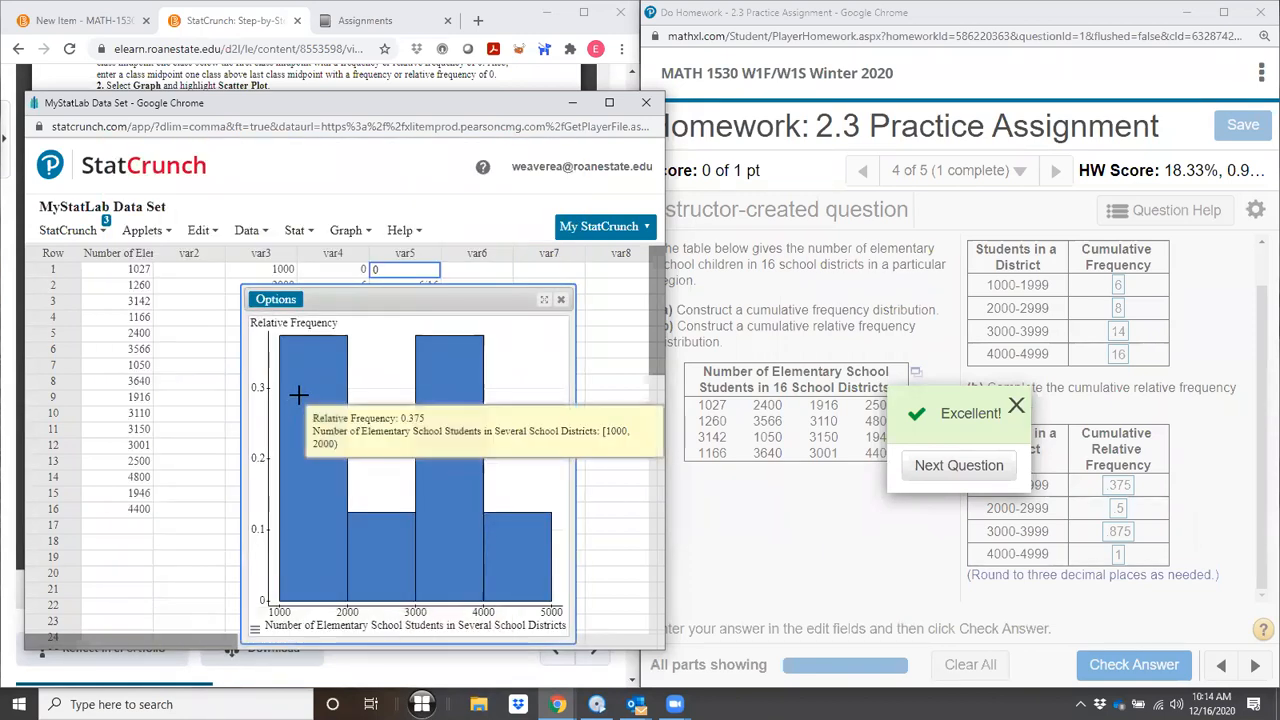
mouse_move(377, 531)
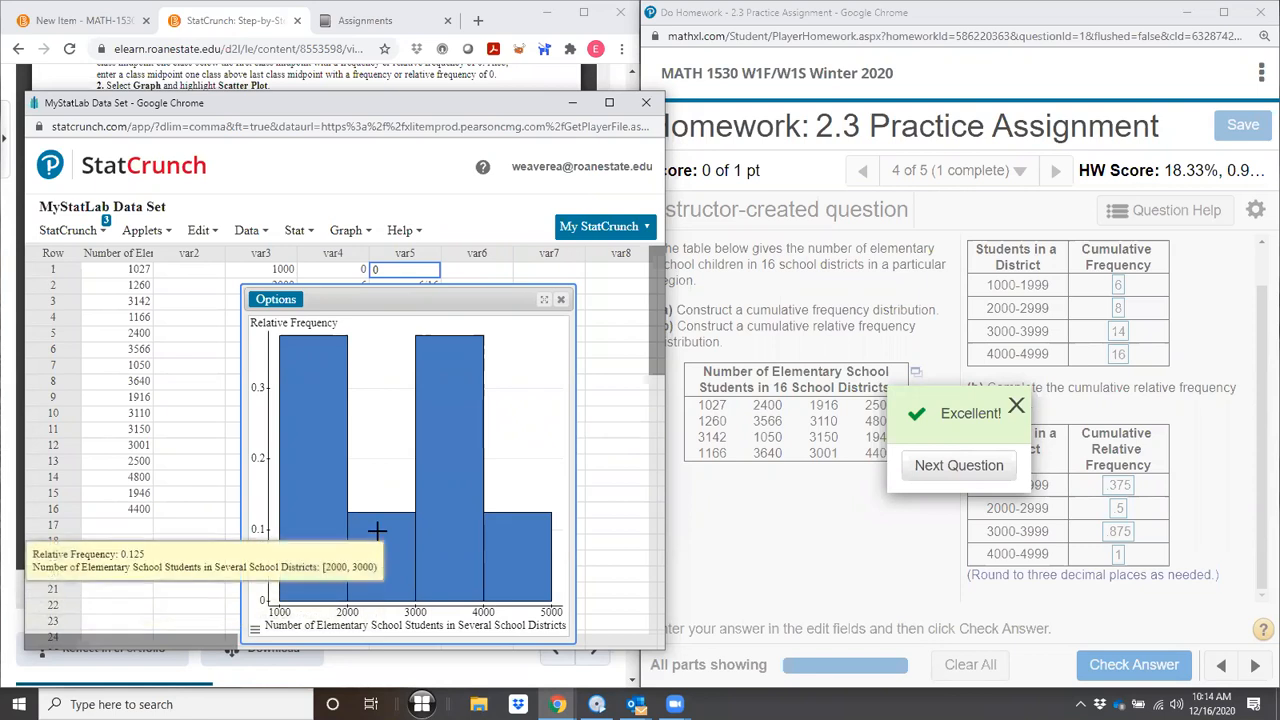
mouse_move(457, 524)
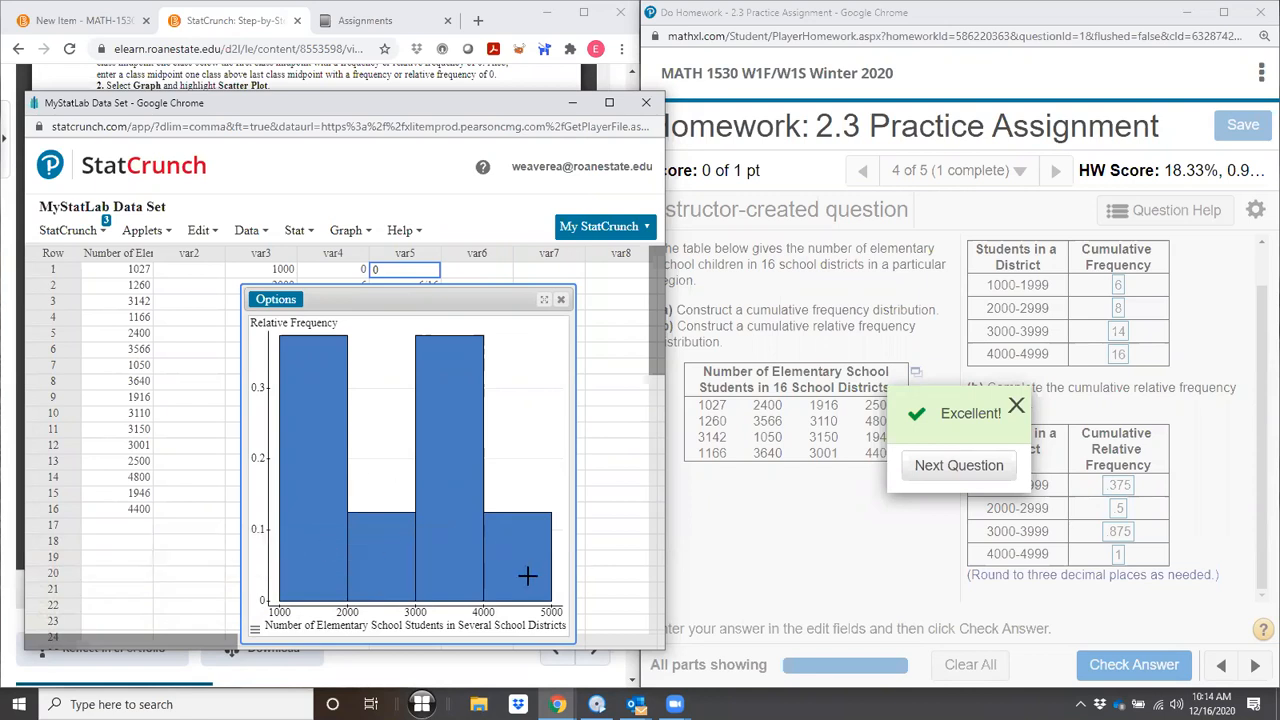
mouse_move(527, 547)
left_click(646, 104)
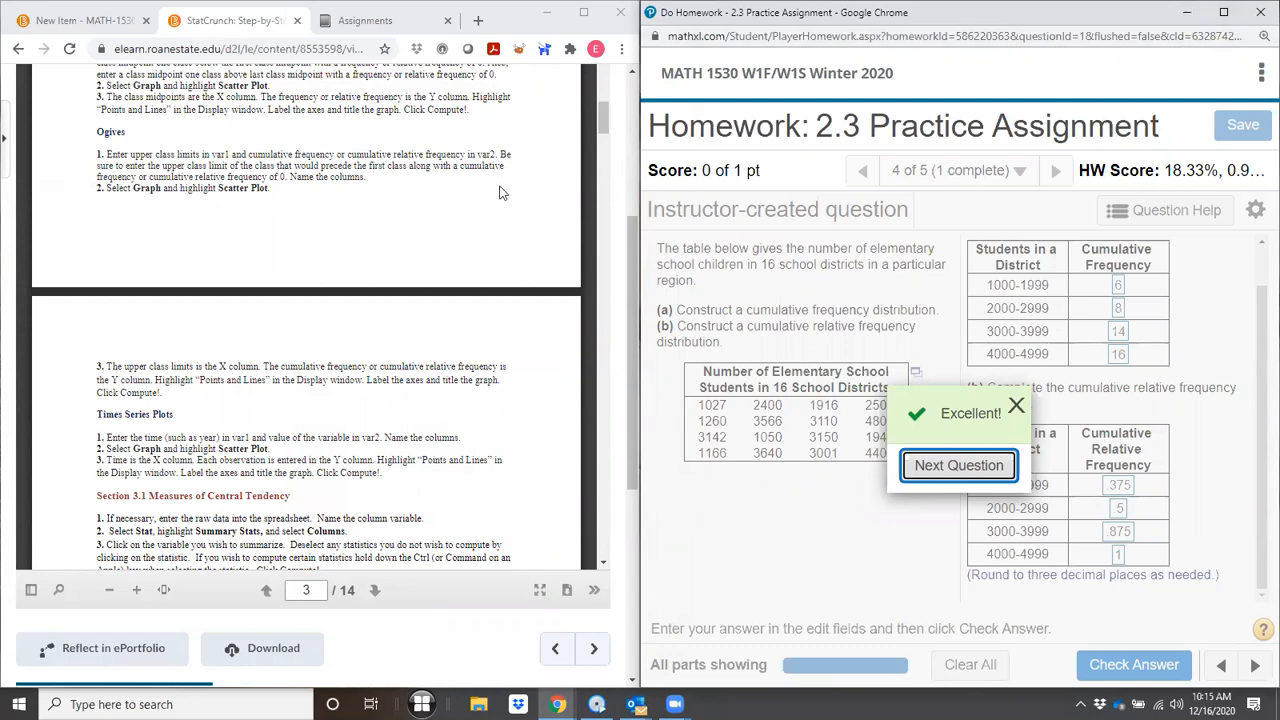
Step: Look through the StatCrunch step-by-step guide from Section 1.3 to the Section 3.4 instructions
left_click(421, 291)
scroll(421, 291, "up", 15)
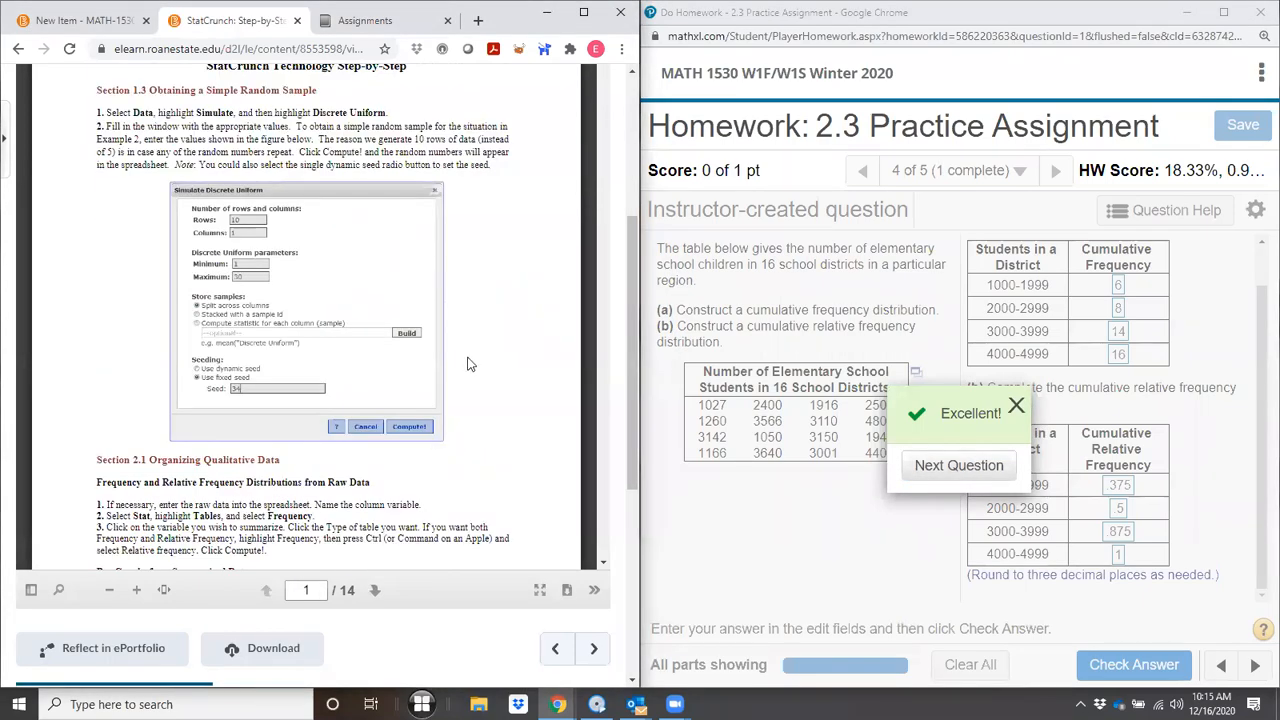
scroll(468, 364, "down", 15)
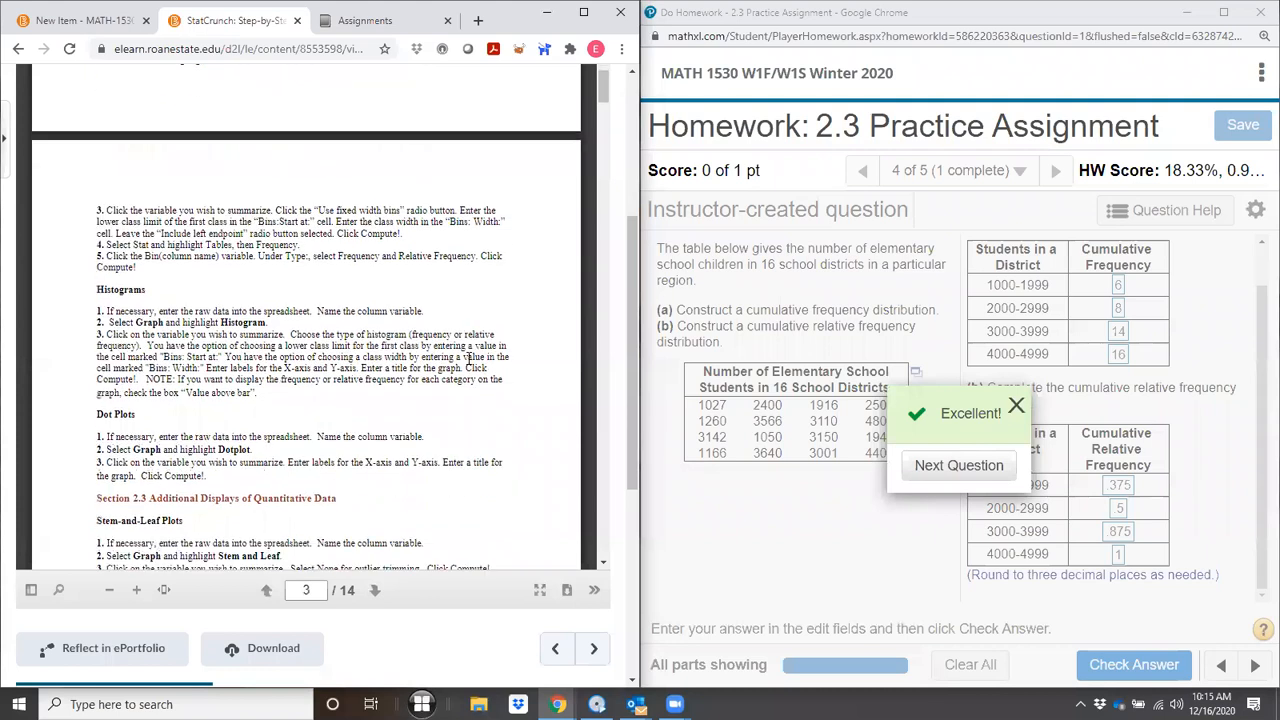
scroll(468, 362, "down", 10)
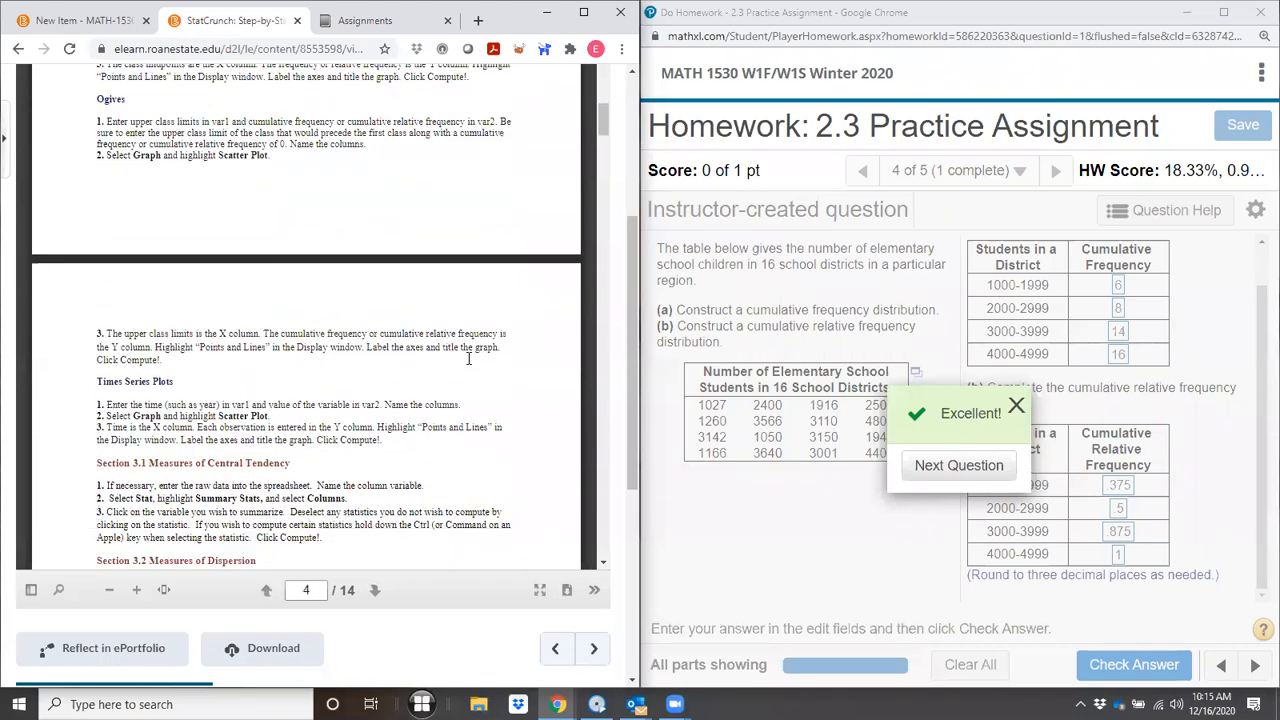
scroll(468, 364, "down", 2)
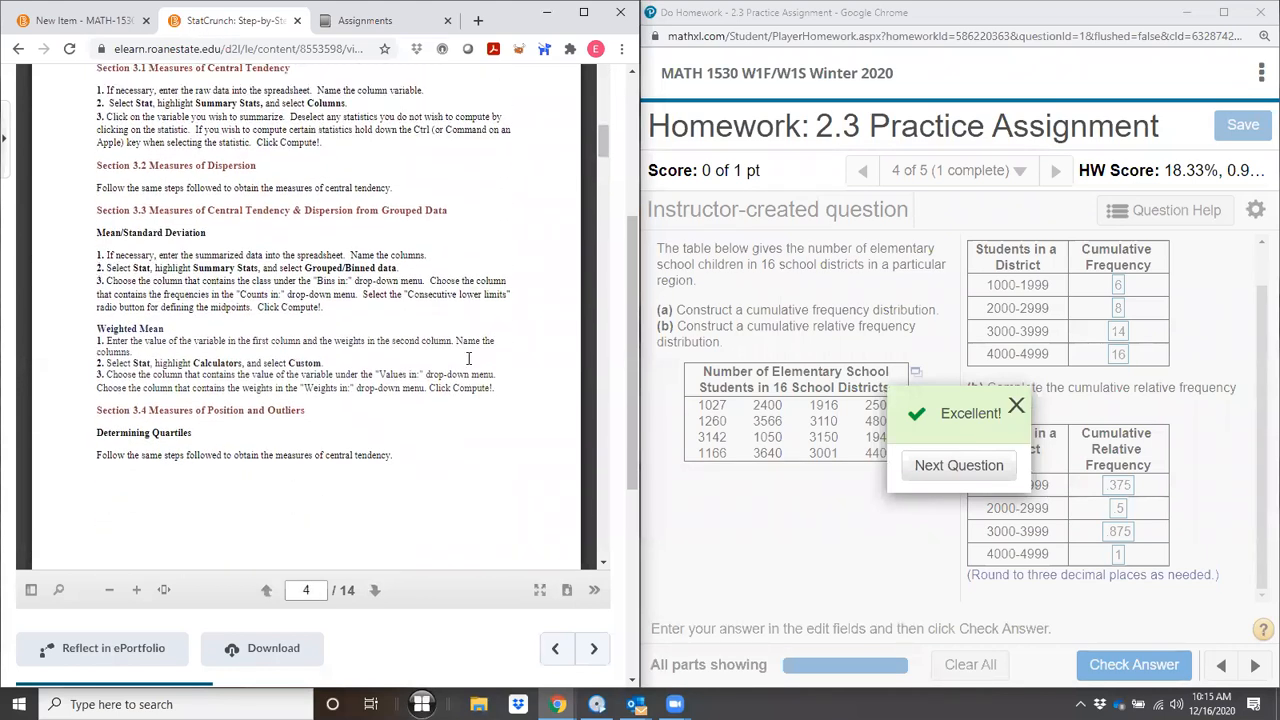